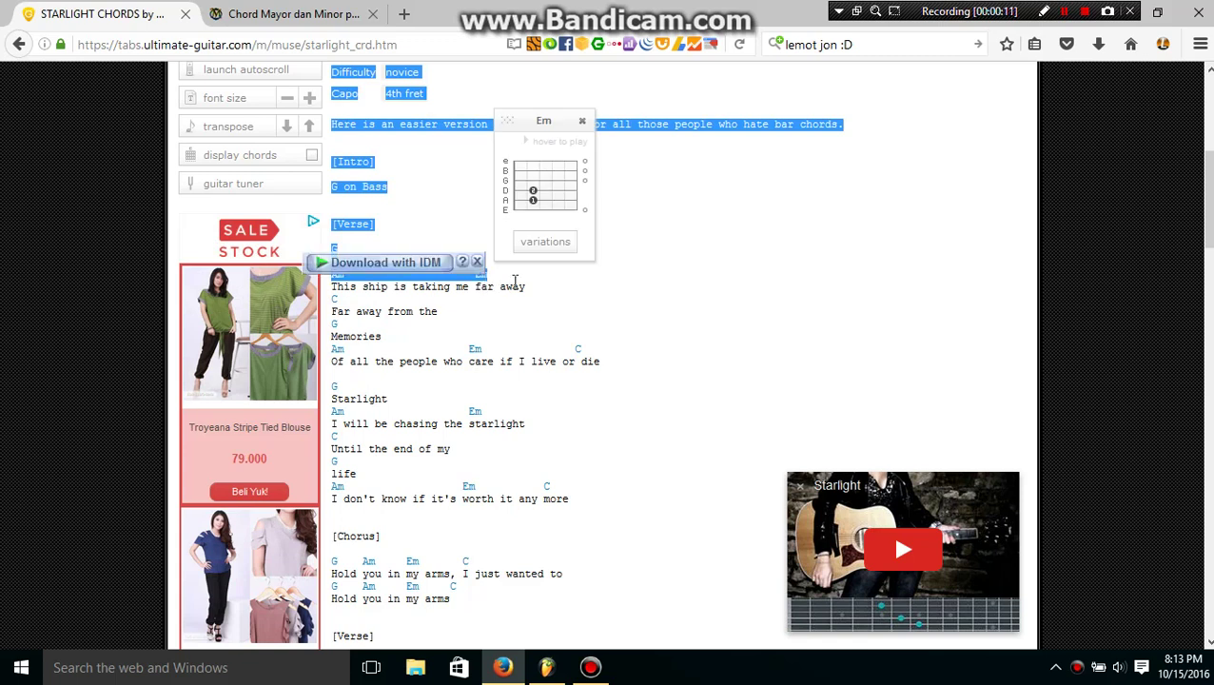
- Switch to FL Studio, add an FL Keys channel to the channel rack, and move its plugin window clear of the rack
{"action": "left_click", "coordinate": [547, 667]}
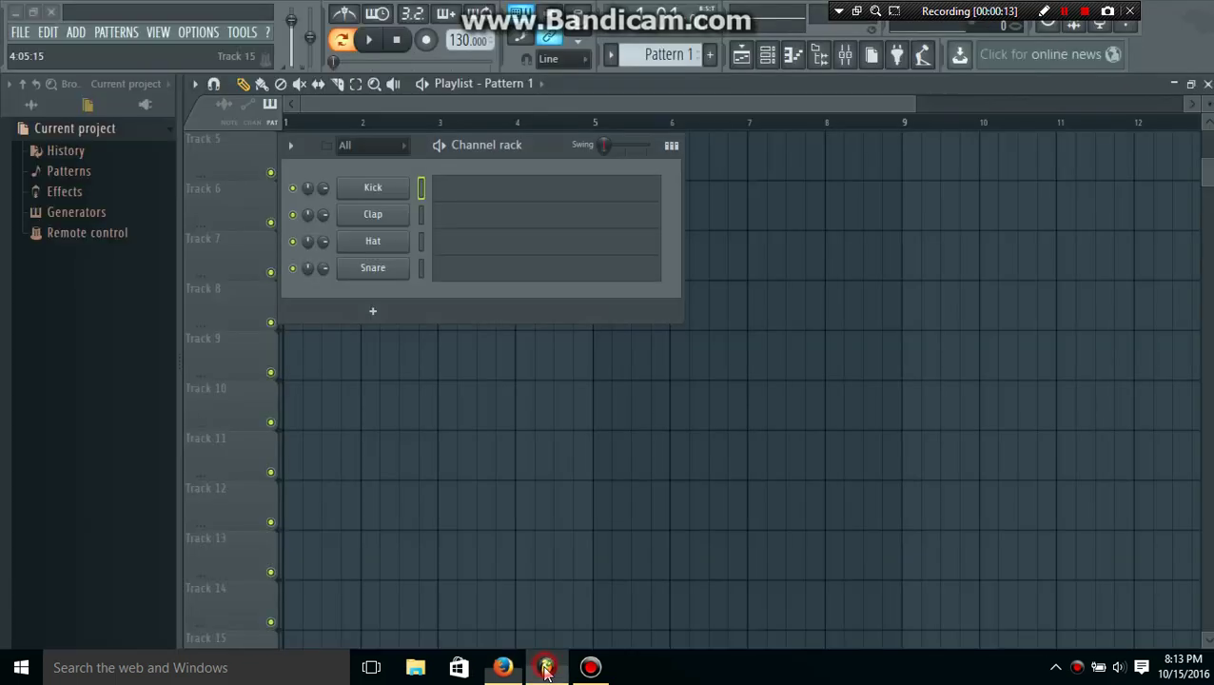
{"action": "left_click", "coordinate": [372, 311]}
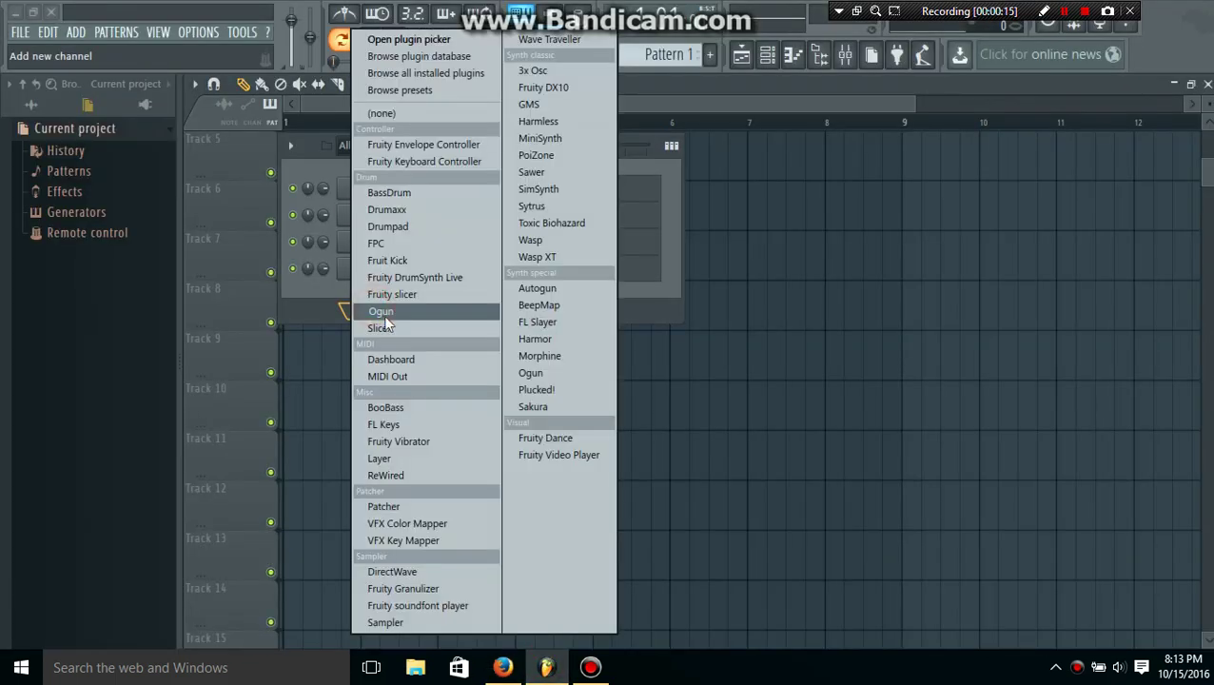
{"action": "left_click", "coordinate": [420, 425]}
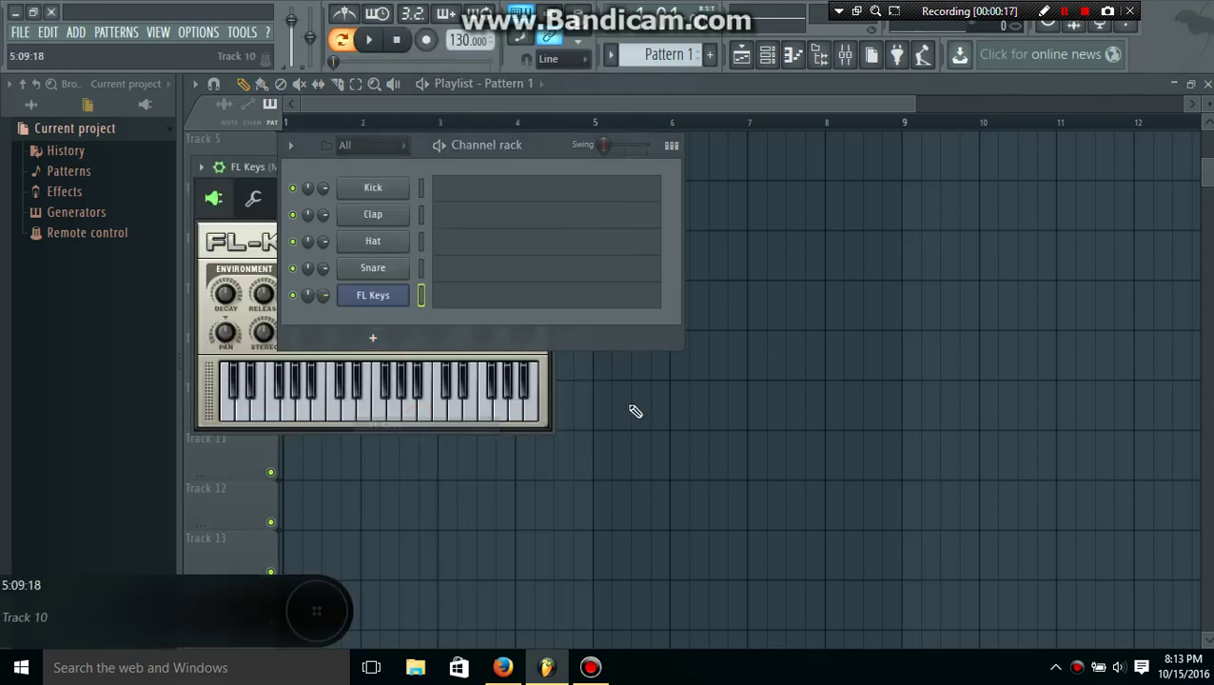
{"action": "left_click_drag", "start_coordinate": [251, 166], "coordinate": [752, 286]}
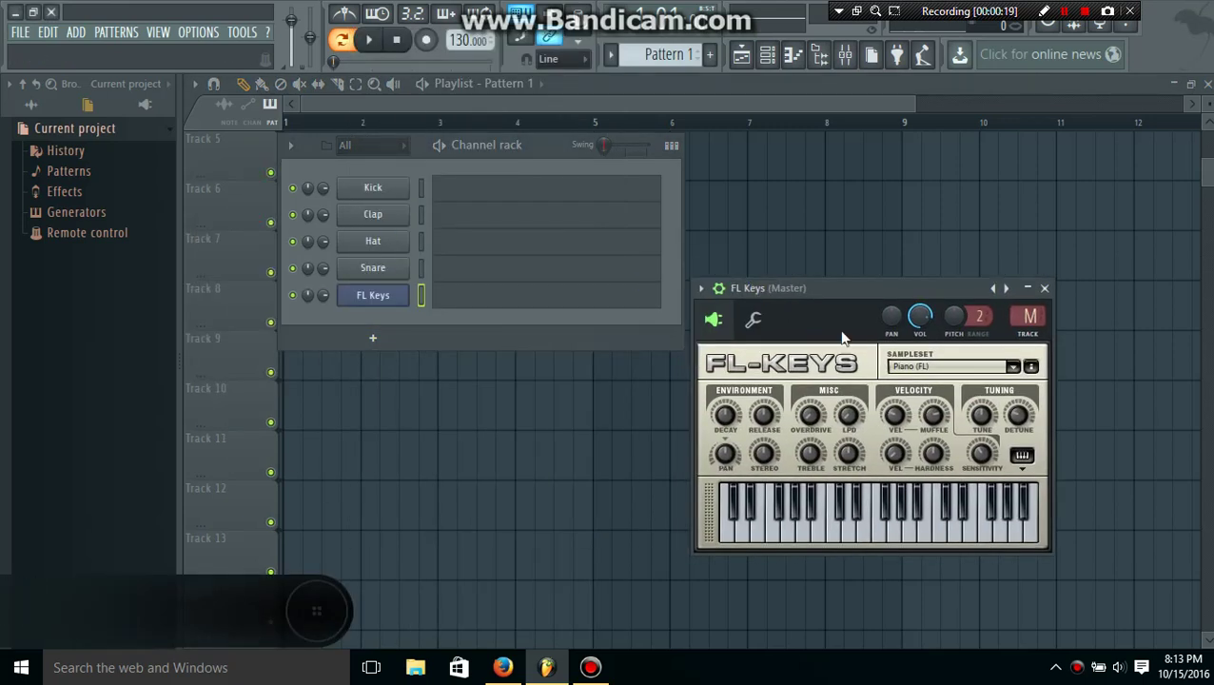
- Set the FL Keys pitch range to 1, adjust its Detune setting, and close the plugin window
{"action": "left_click_drag", "start_coordinate": [975, 317], "coordinate": [974, 329]}
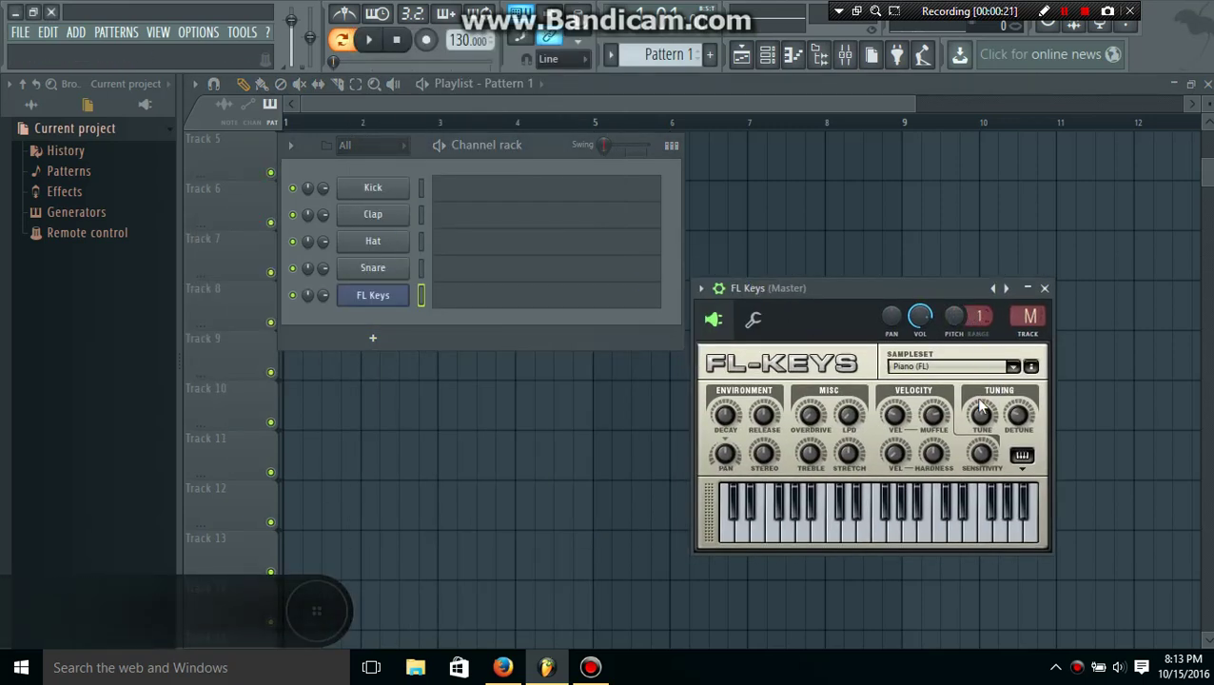
{"action": "left_click_drag", "start_coordinate": [1018, 417], "coordinate": [1018, 429]}
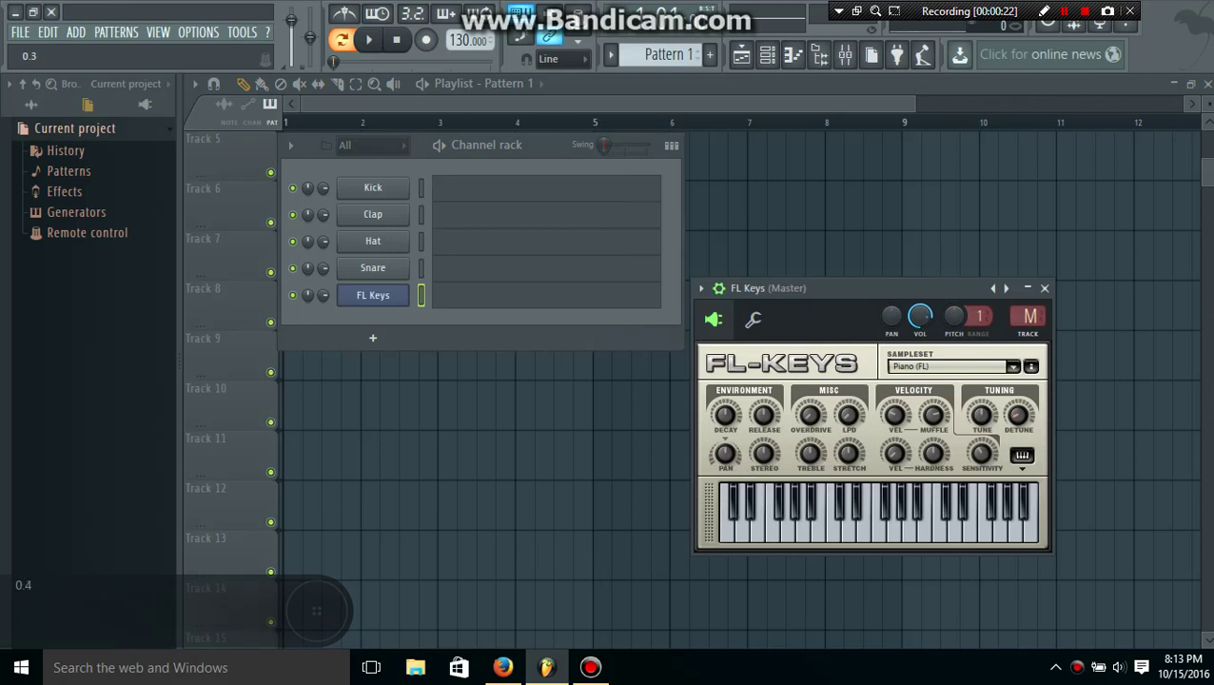
{"action": "left_click", "coordinate": [1044, 287]}
- Delete the Snare, Hat, Clap and Kick channels from the channel rack, keeping only FL Keys
{"action": "right_click", "coordinate": [386, 269]}
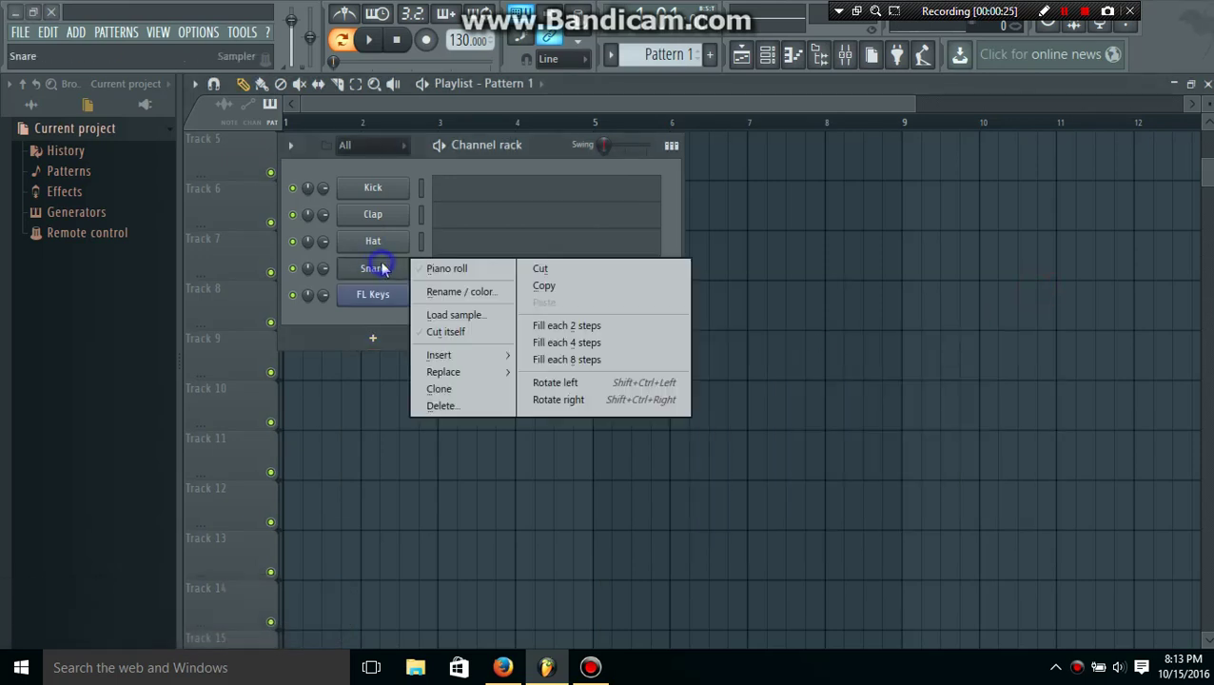
{"action": "left_click", "coordinate": [456, 405]}
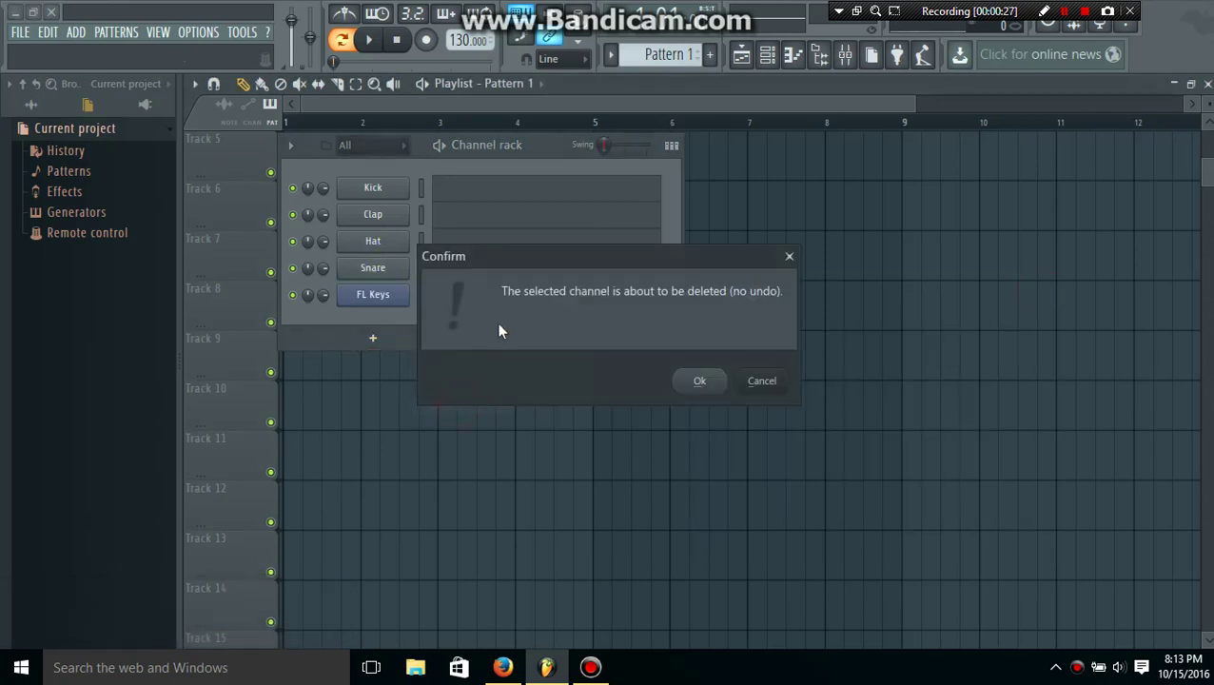
{"action": "left_click", "coordinate": [699, 381]}
{"action": "right_click", "coordinate": [405, 240]}
{"action": "left_click", "coordinate": [475, 377]}
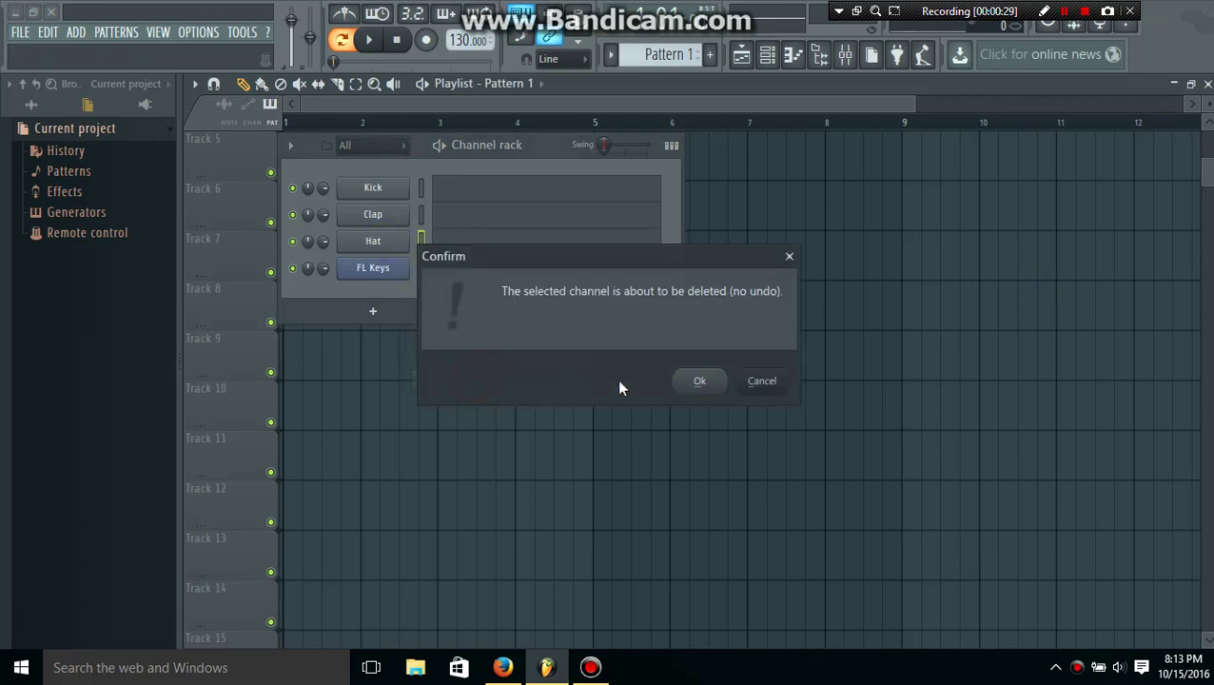
{"action": "left_click", "coordinate": [697, 382]}
{"action": "right_click", "coordinate": [404, 211]}
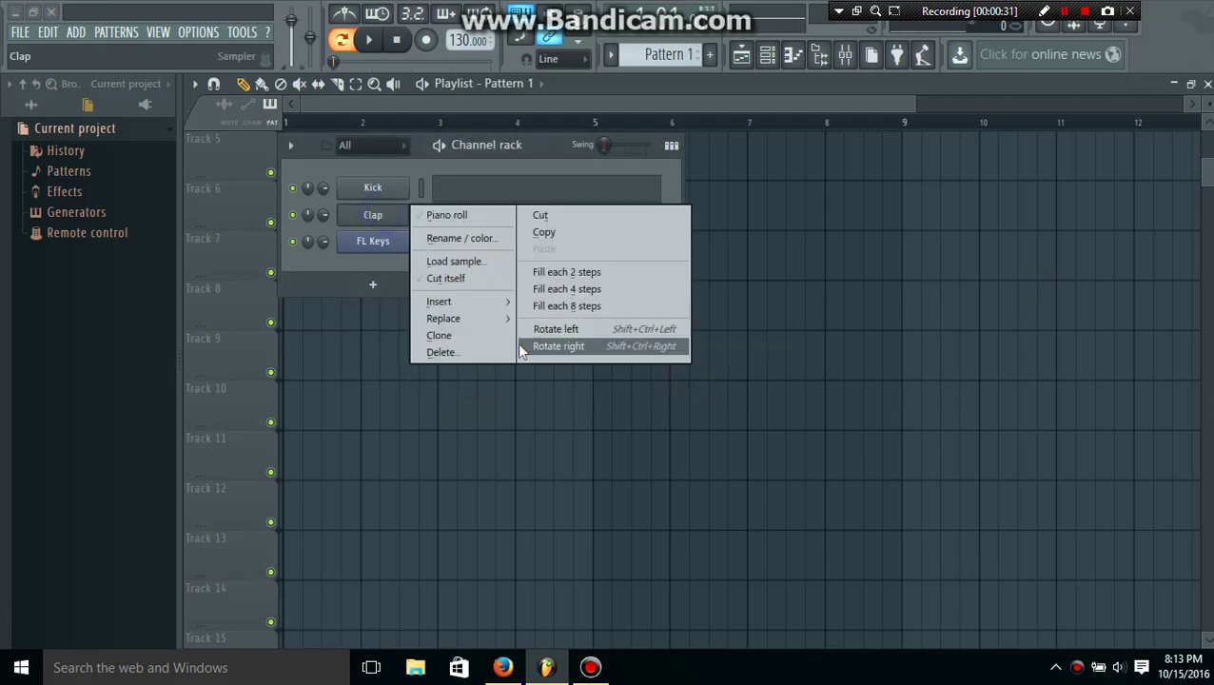
{"action": "left_click", "coordinate": [492, 360]}
{"action": "left_click", "coordinate": [697, 382]}
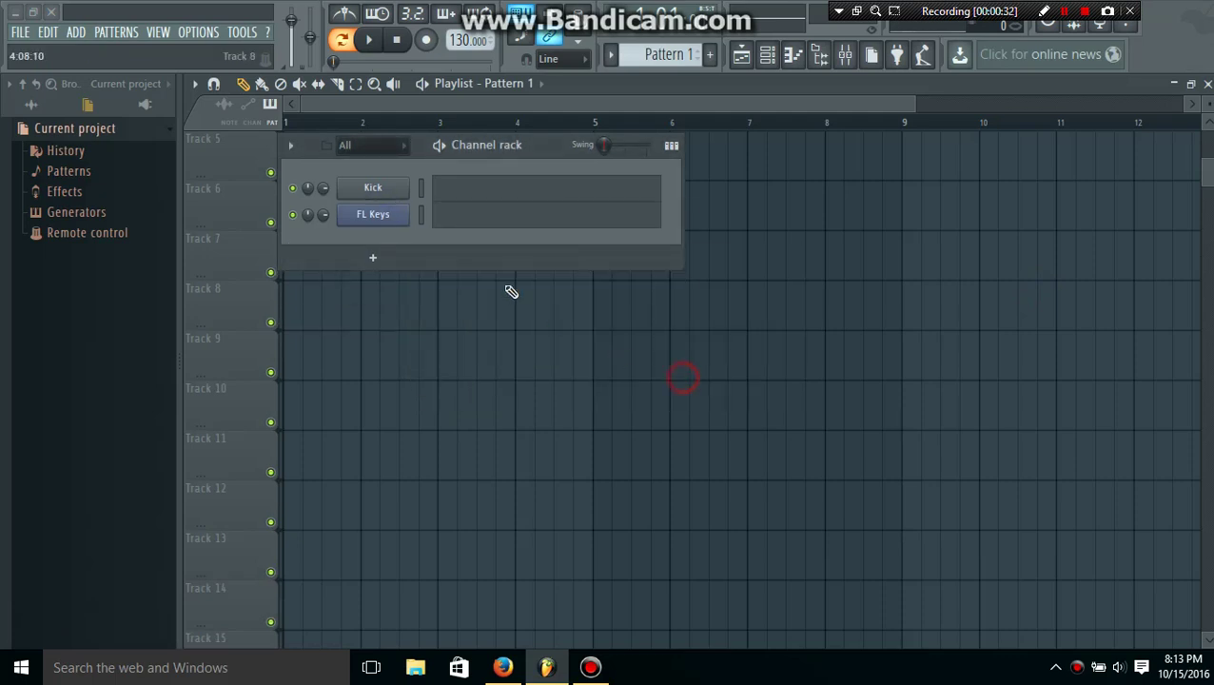
{"action": "right_click", "coordinate": [404, 185]}
{"action": "left_click", "coordinate": [458, 324]}
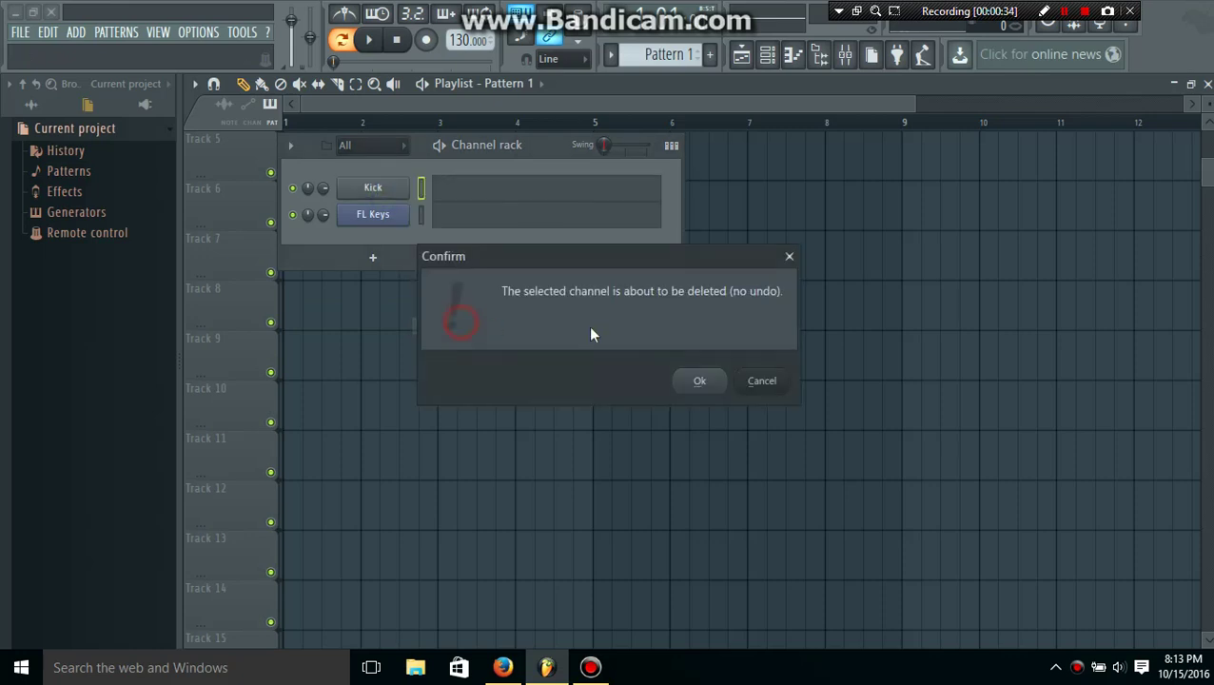
{"action": "left_click", "coordinate": [695, 381]}
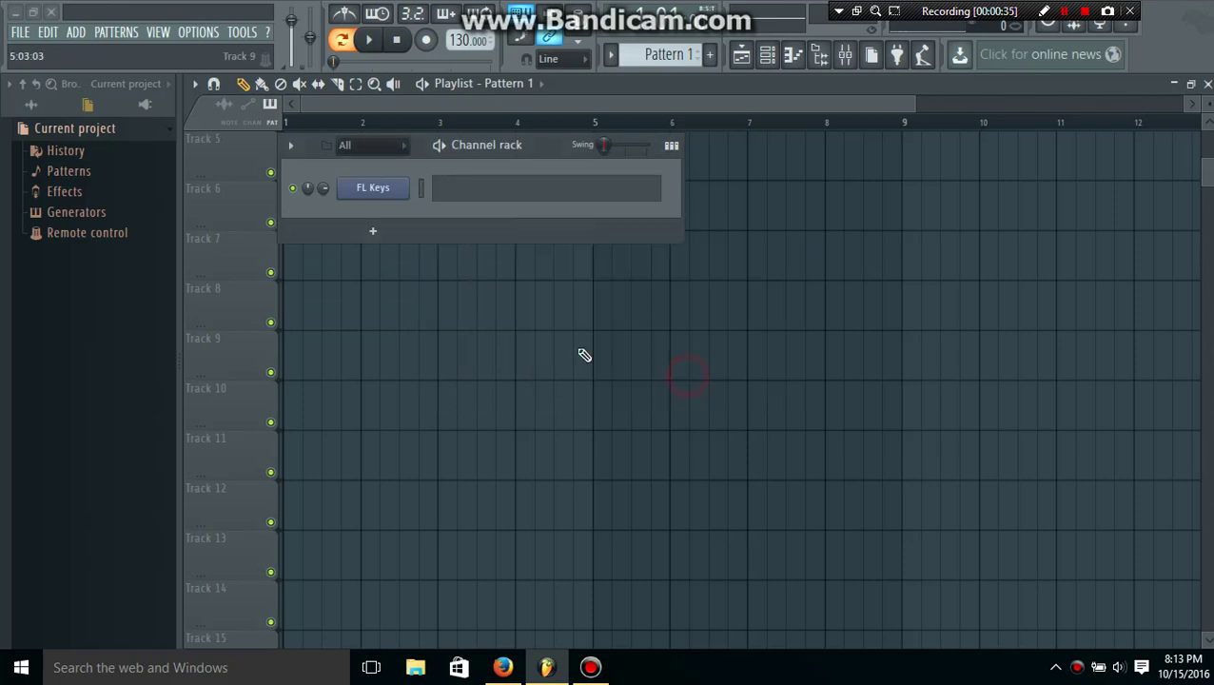
- Open the piano roll for the FL Keys channel and audition the D5 and C5 keys
{"action": "right_click", "coordinate": [383, 204]}
{"action": "left_click", "coordinate": [434, 188]}
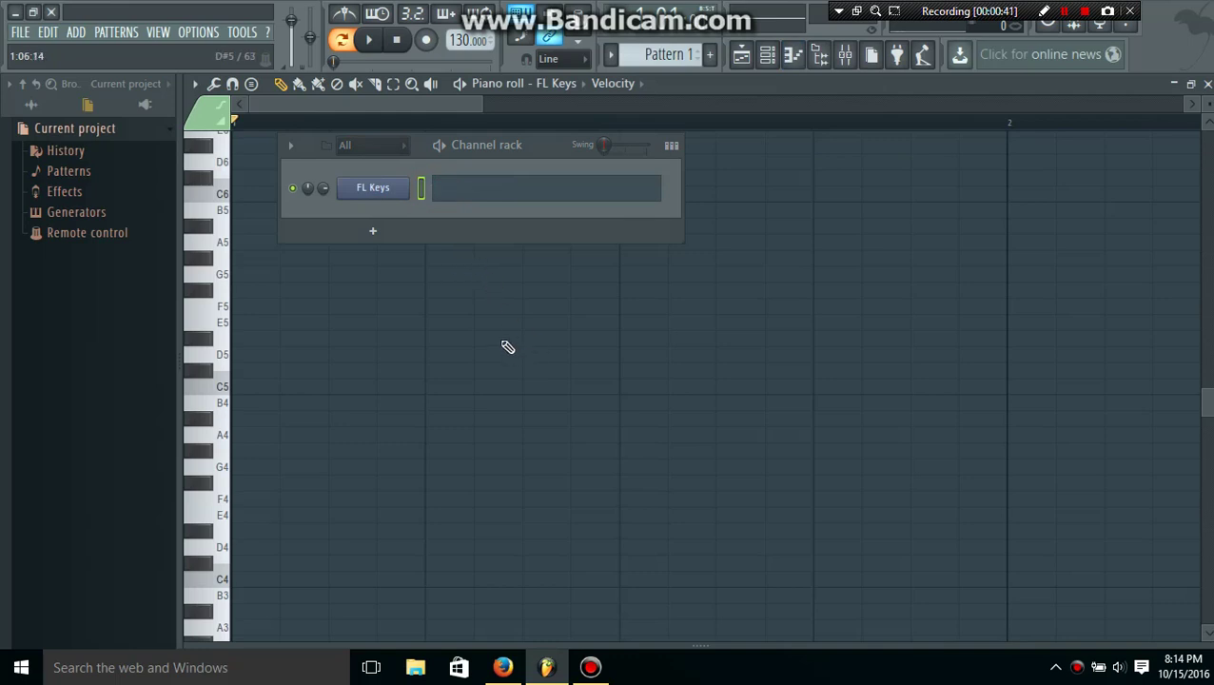
{"action": "left_click", "coordinate": [211, 352]}
{"action": "left_click", "coordinate": [212, 382]}
- Switch to Firefox, check the verse's first chord on the Starlight page, and highlight the G major notes in the chord reference
{"action": "left_click", "coordinate": [502, 667]}
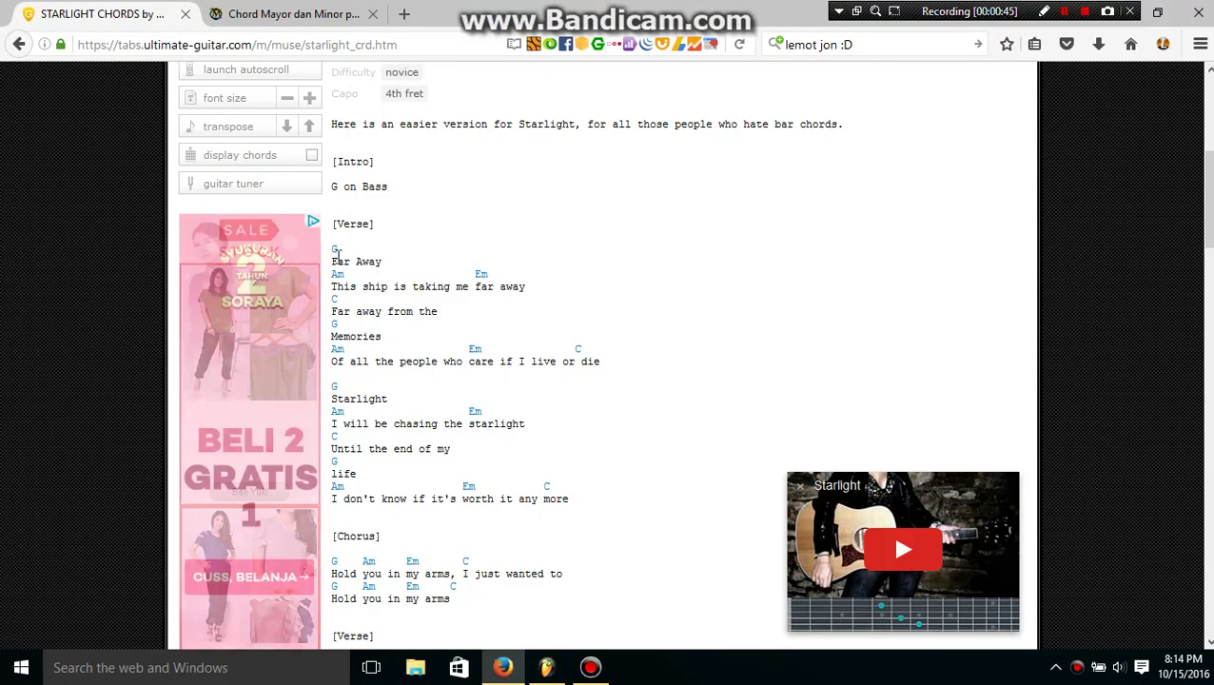
{"action": "key", "text": "ctrl+Tab"}
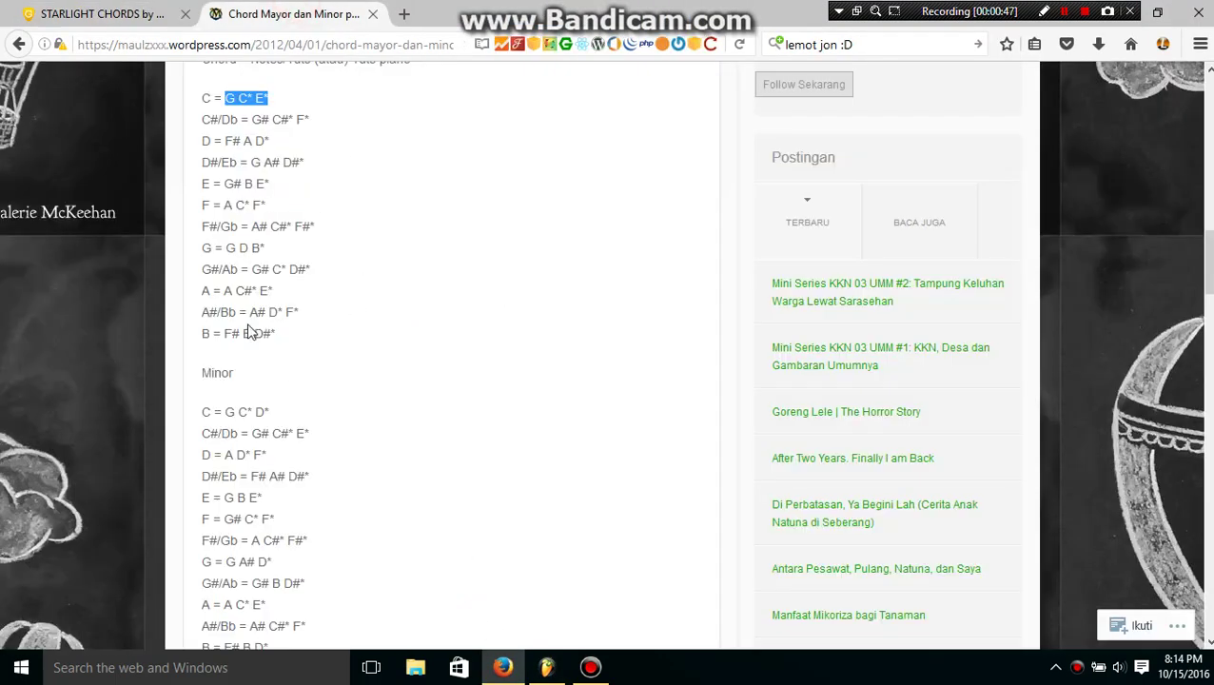
{"action": "left_click_drag", "start_coordinate": [226, 245], "coordinate": [290, 249]}
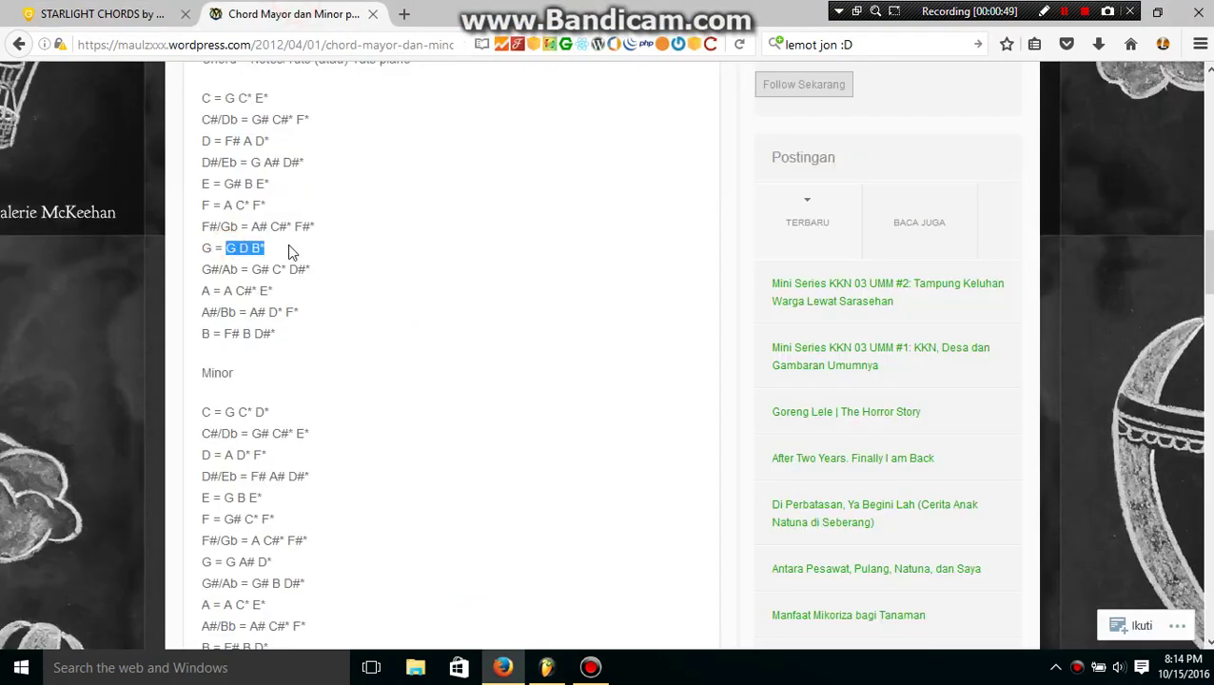
- In FL Studio, place 15-step G4, D4 and B3 notes at the start of bar 1 and play back the chord
{"action": "left_click", "coordinate": [546, 667]}
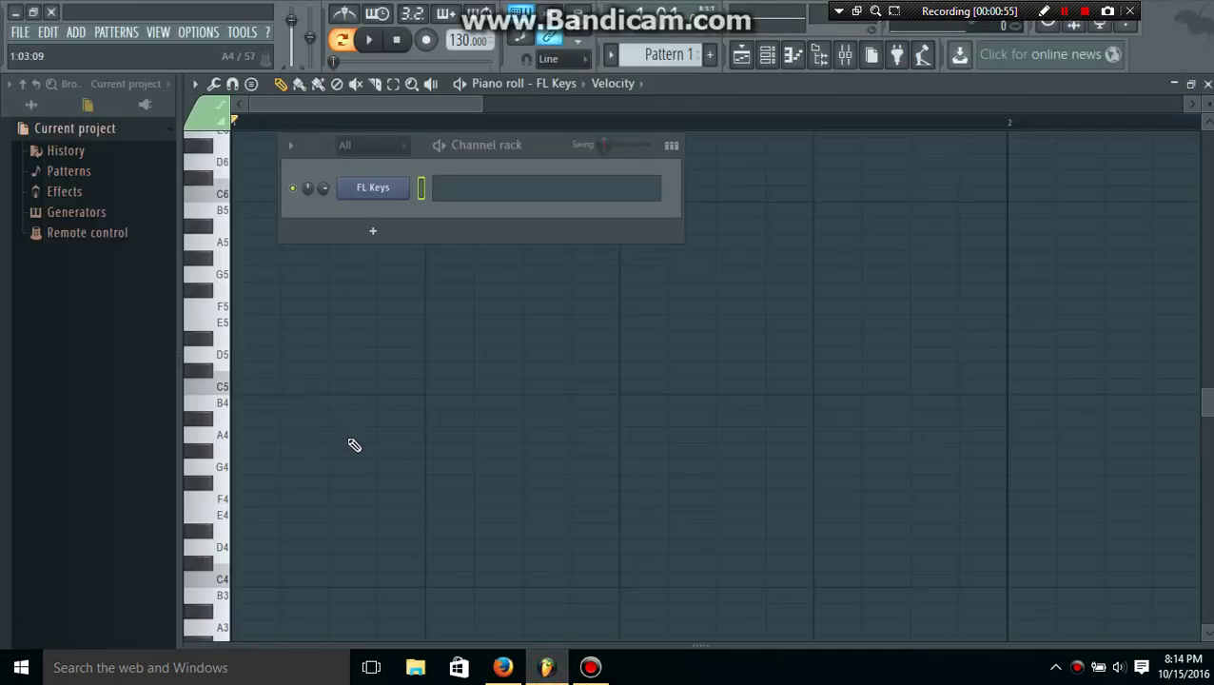
{"action": "scroll", "coordinate": [354, 446], "scroll_direction": "down", "scroll_amount": 1}
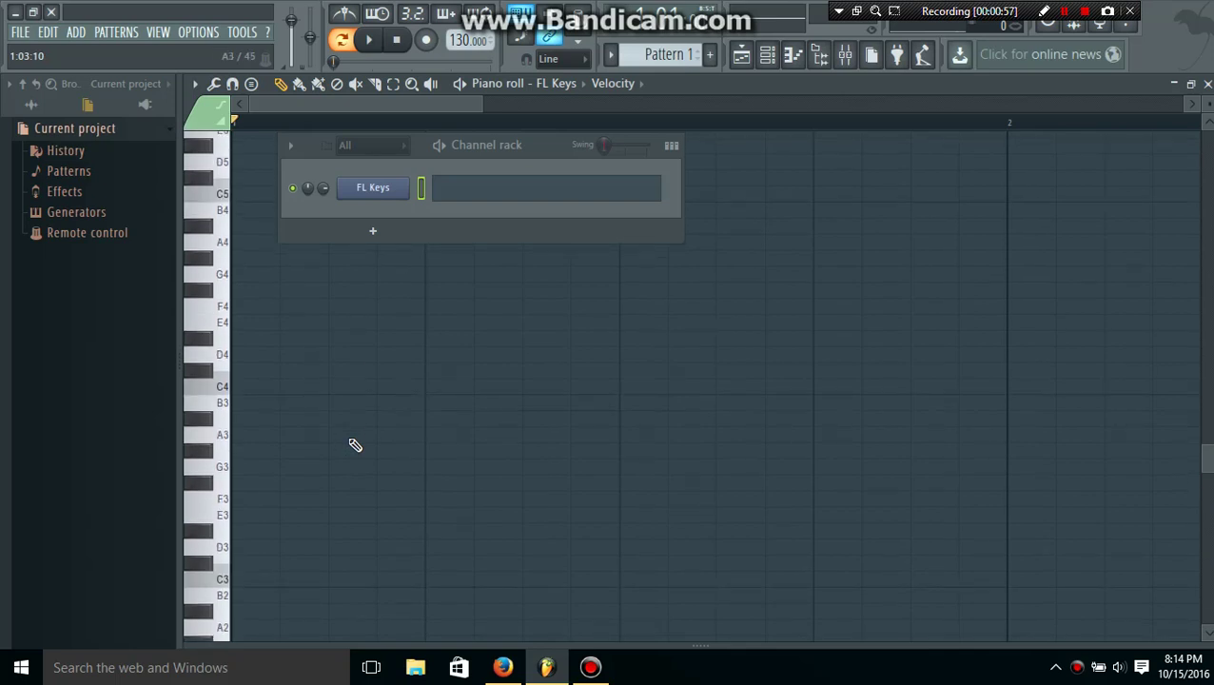
{"action": "scroll", "coordinate": [353, 443], "scroll_direction": "down", "scroll_amount": 1}
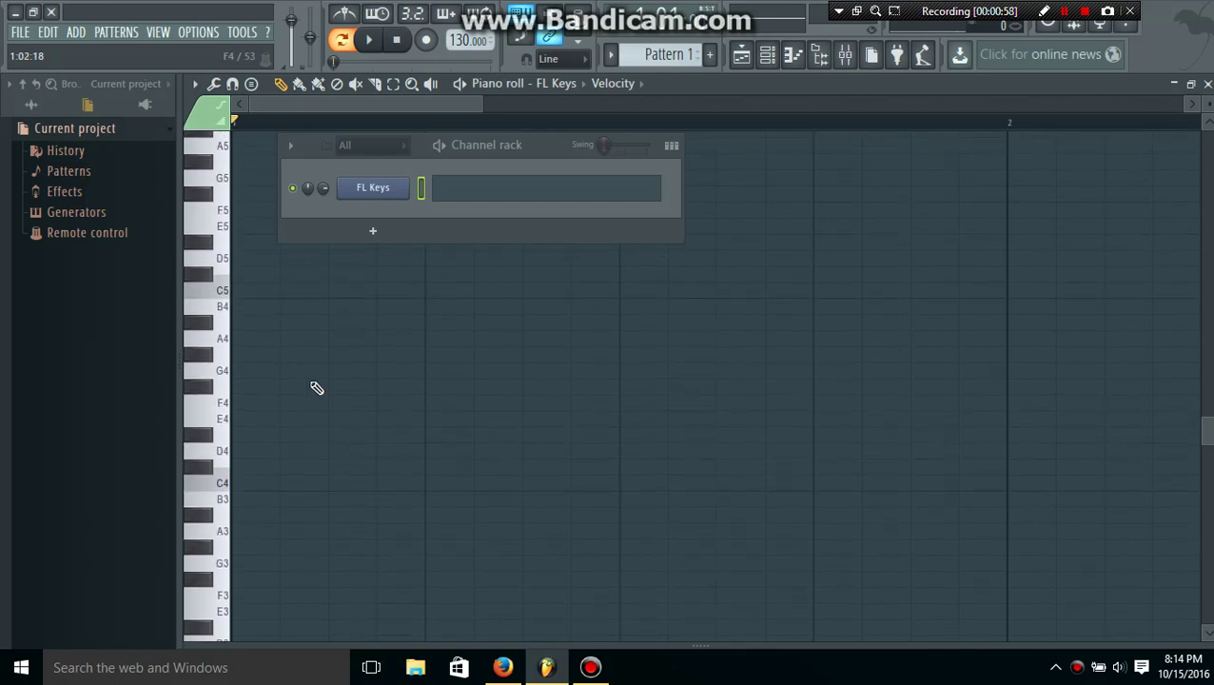
{"action": "left_click", "coordinate": [252, 371]}
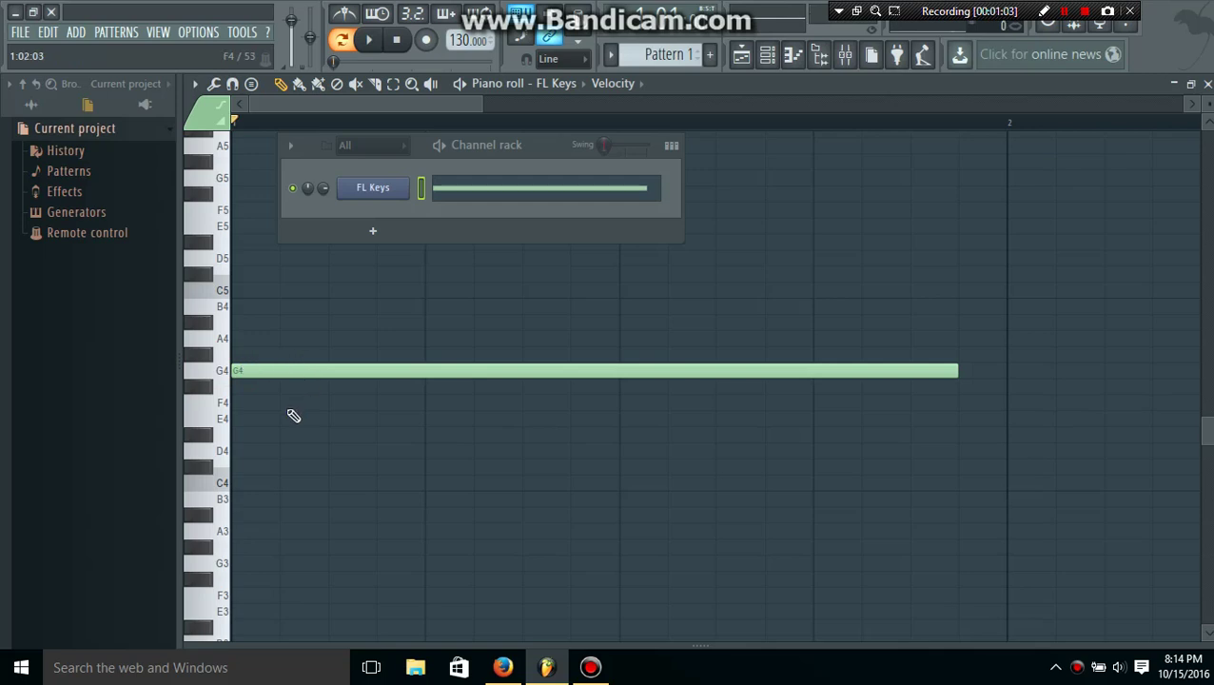
{"action": "left_click", "coordinate": [262, 453]}
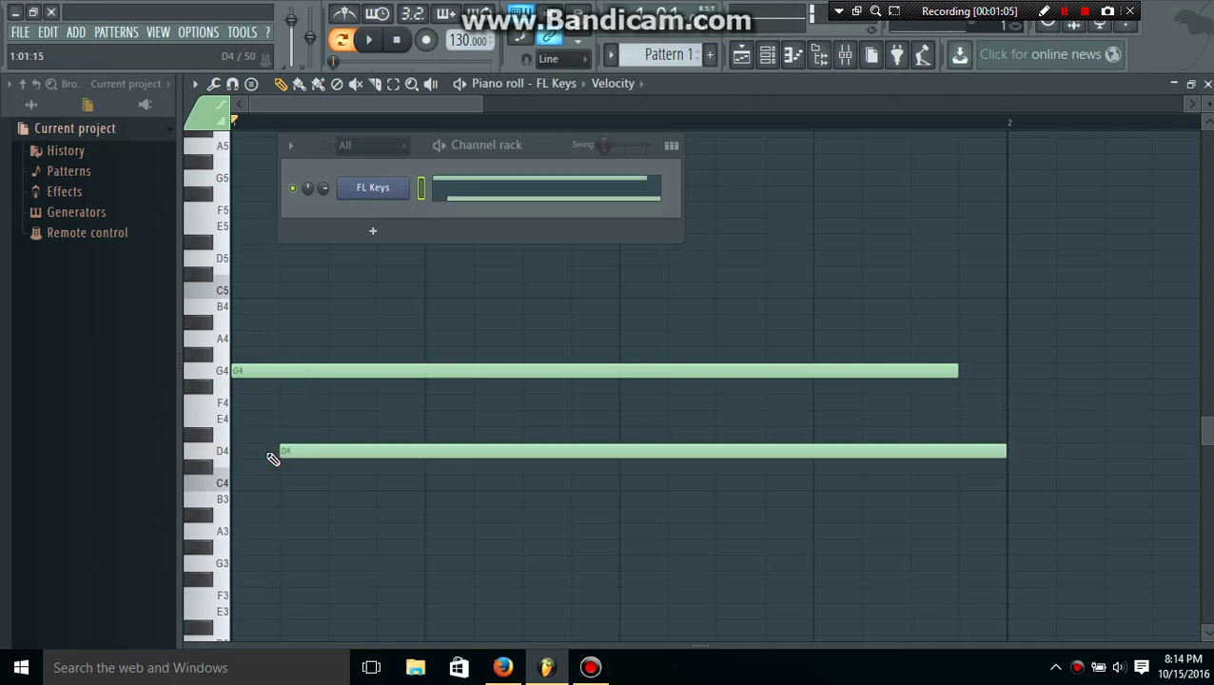
{"action": "left_click_drag", "start_coordinate": [306, 451], "coordinate": [279, 452]}
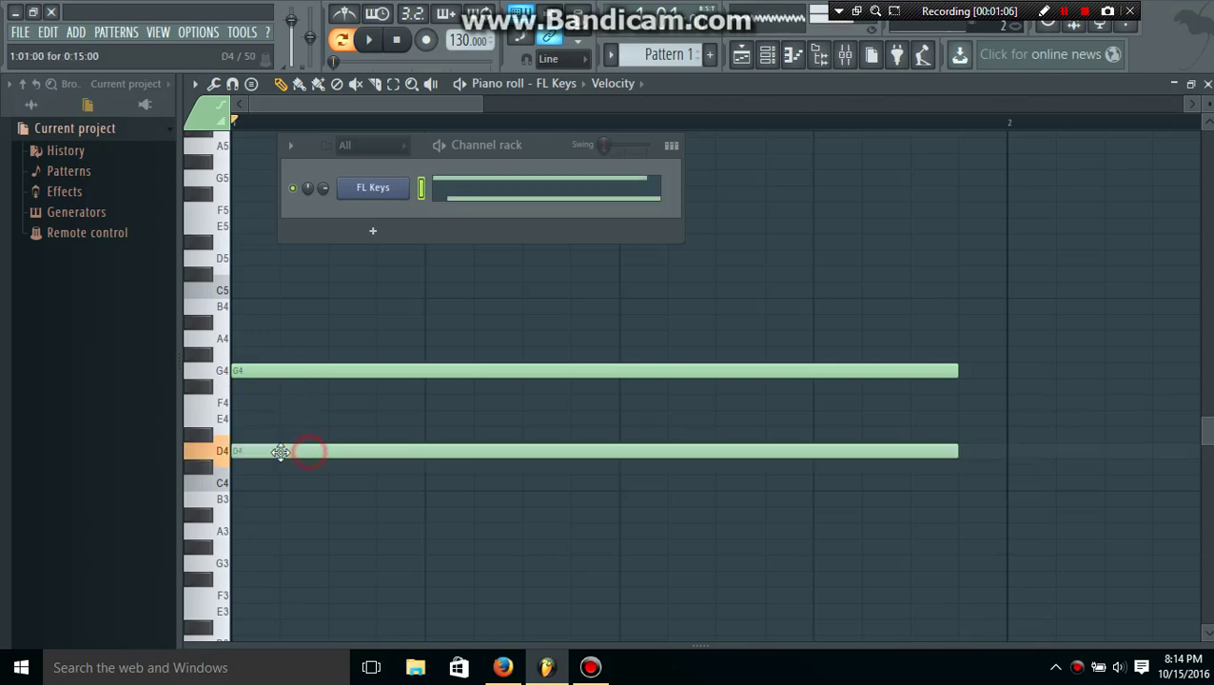
{"action": "left_click", "coordinate": [253, 500]}
{"action": "left_click", "coordinate": [369, 42]}
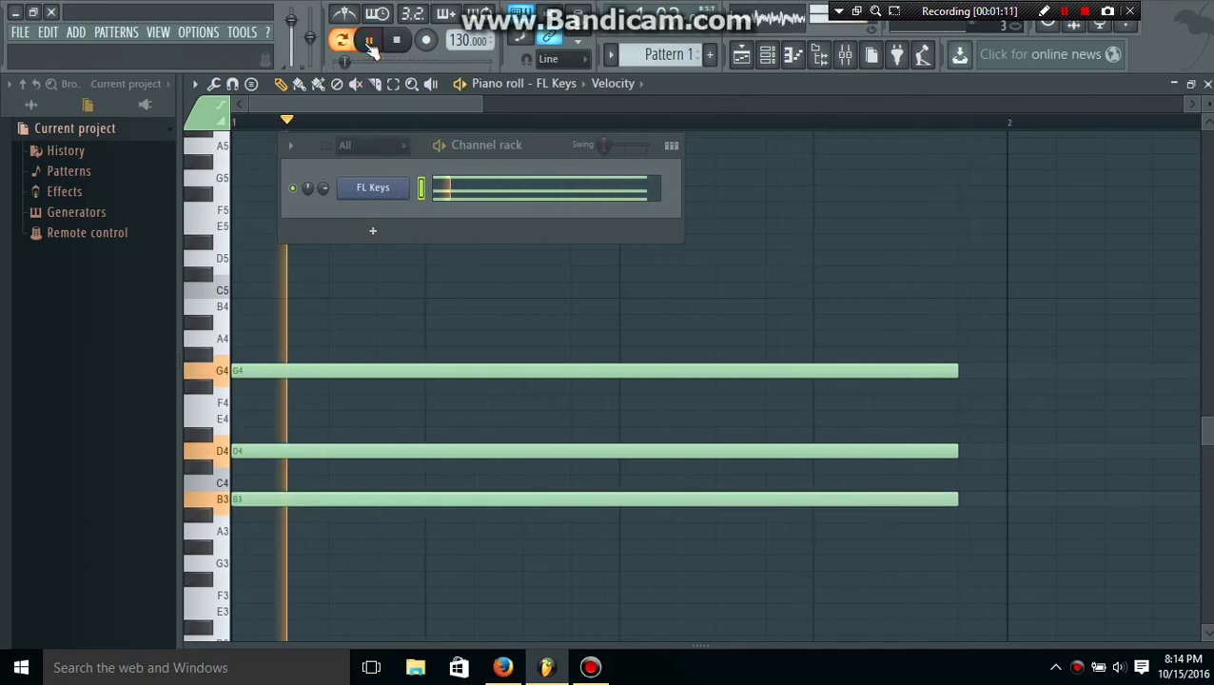
{"action": "left_click", "coordinate": [370, 43]}
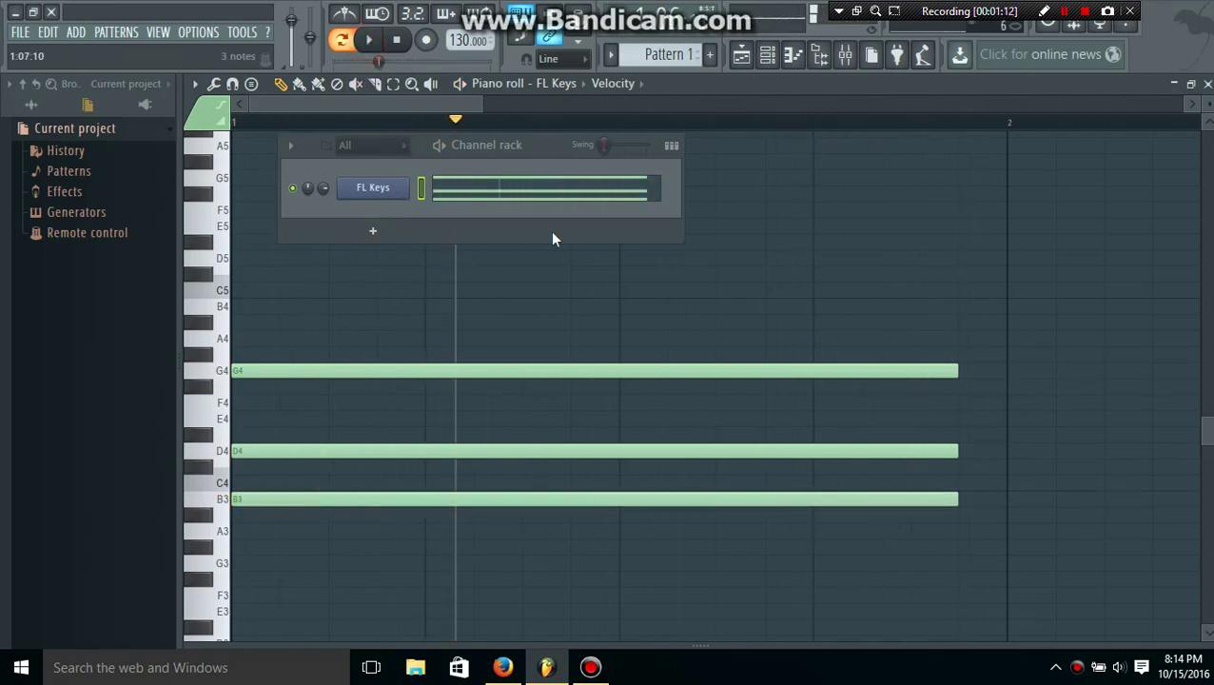
- In Firefox, check the next Starlight verse chord and highlight the A minor notes in the chord reference
{"action": "left_click", "coordinate": [502, 667]}
{"action": "left_click", "coordinate": [142, 14]}
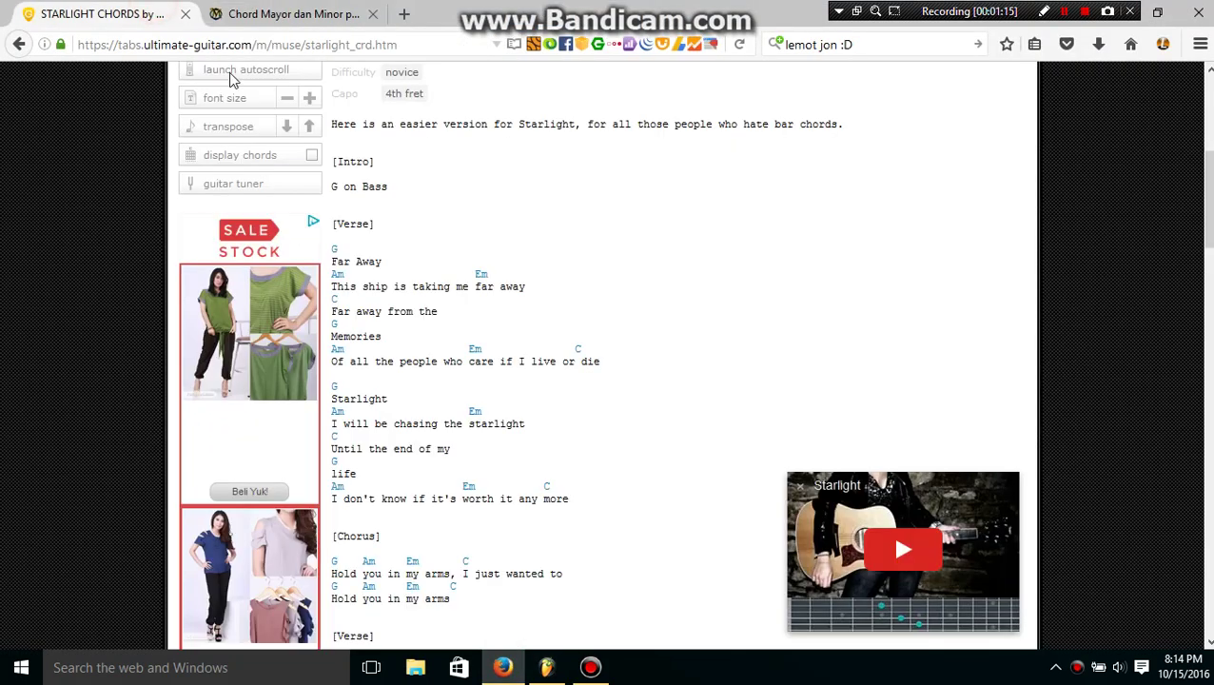
{"action": "left_click", "coordinate": [266, 13]}
{"action": "scroll", "coordinate": [347, 393], "scroll_direction": "down", "scroll_amount": 2}
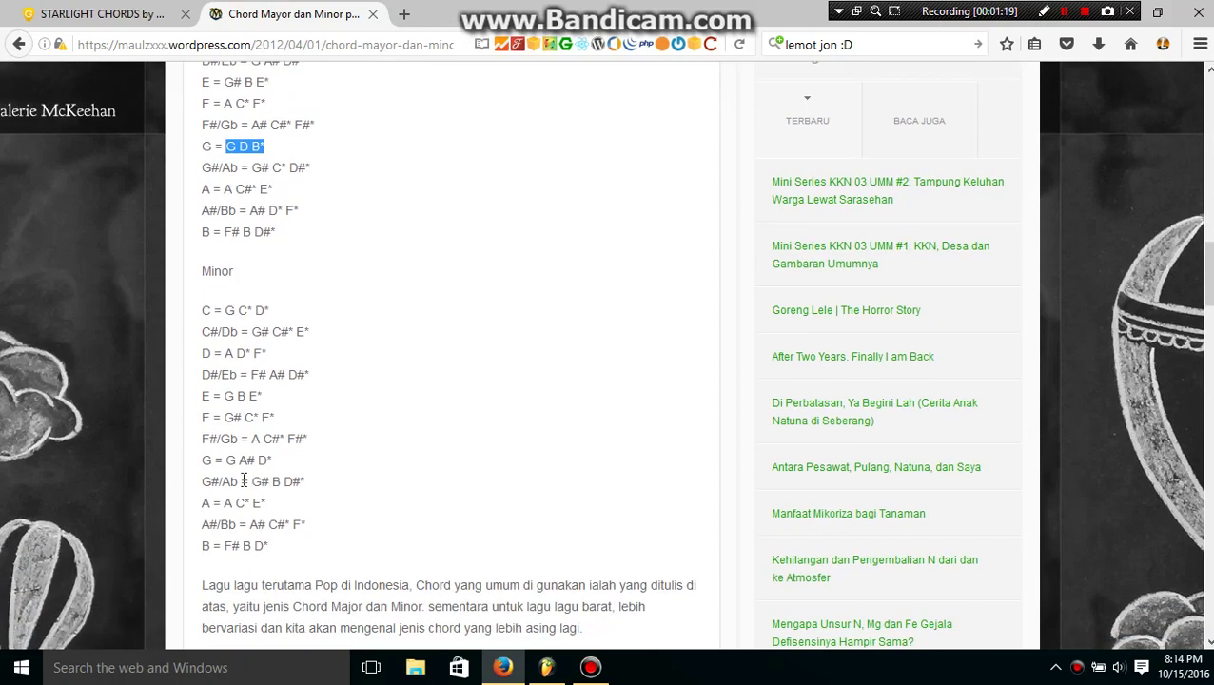
{"action": "left_click_drag", "start_coordinate": [224, 502], "coordinate": [265, 503]}
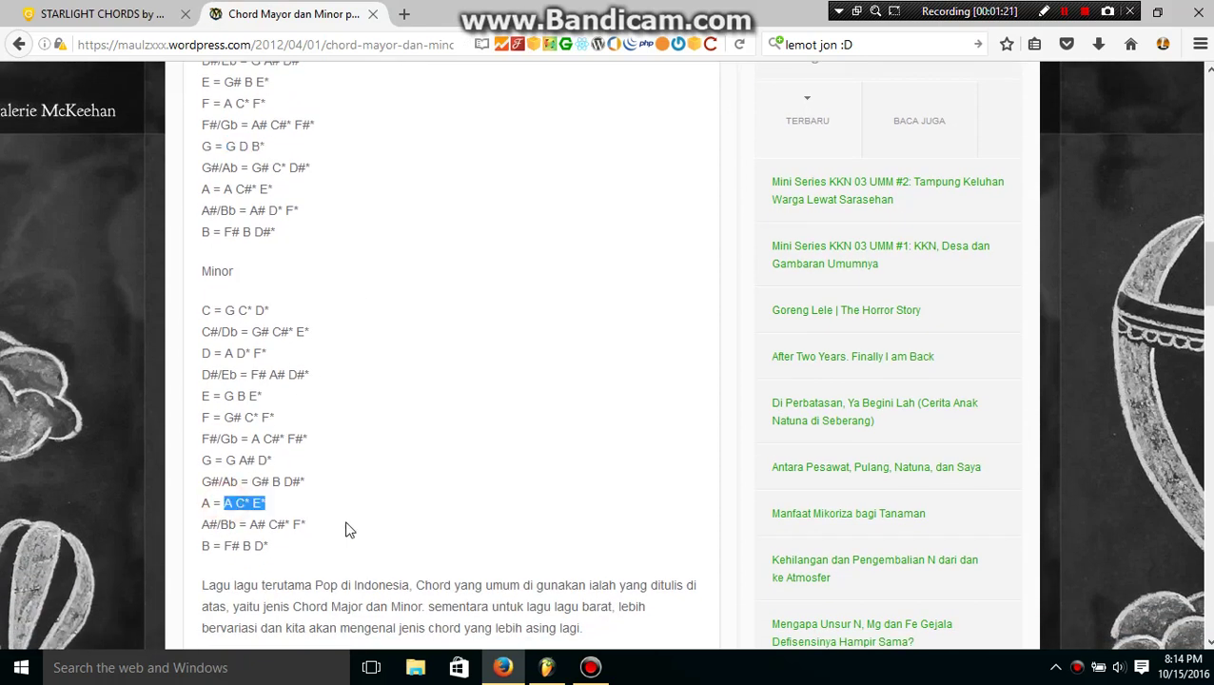
- In FL Studio, place 15-step A4, C5 and E4 notes directly after the first chord and play back the pattern
{"action": "left_click", "coordinate": [548, 670]}
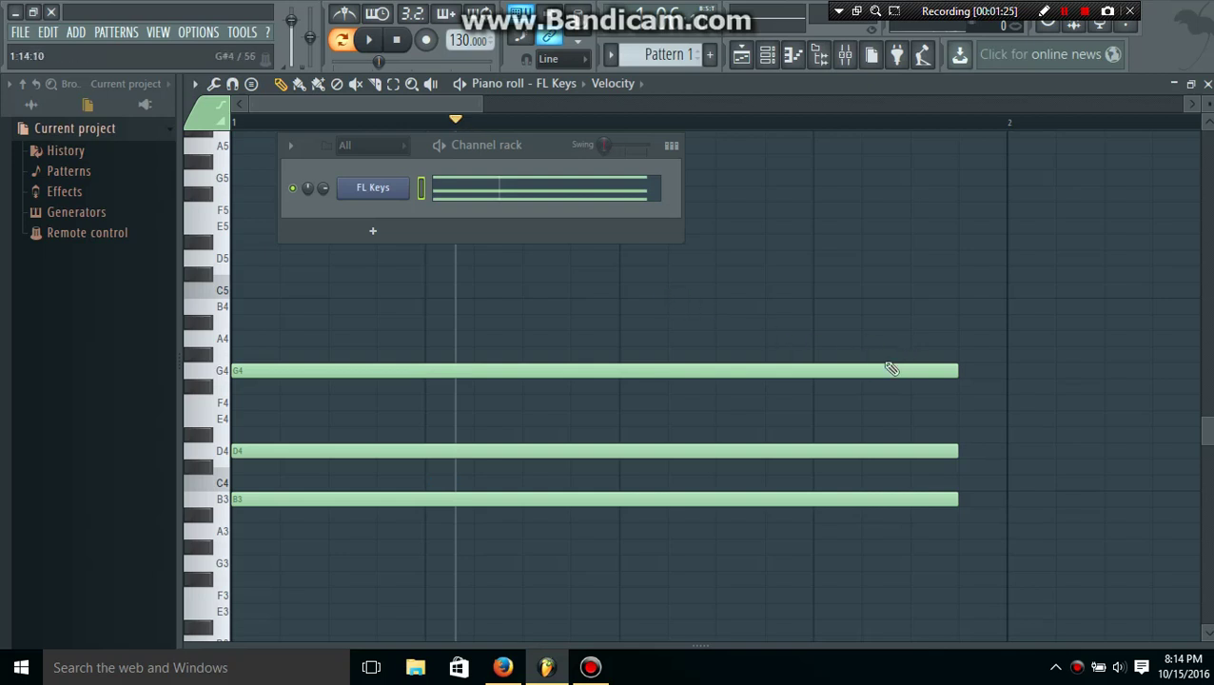
{"action": "left_click", "coordinate": [975, 336]}
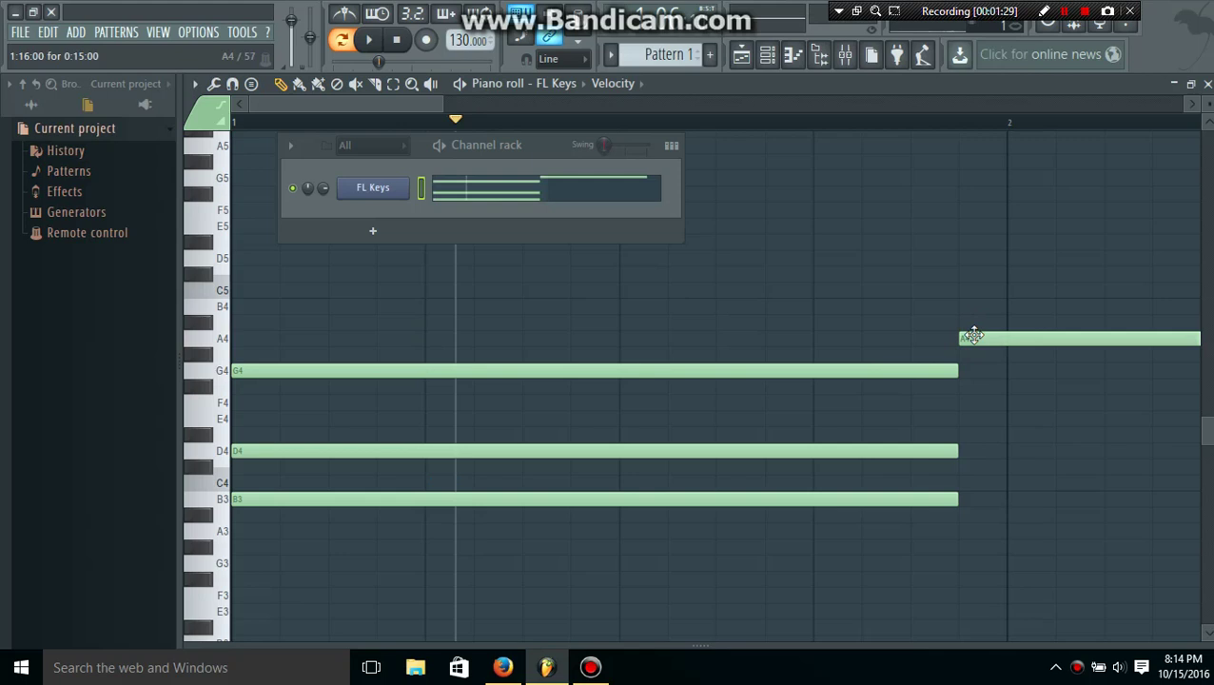
{"action": "left_click", "coordinate": [968, 290]}
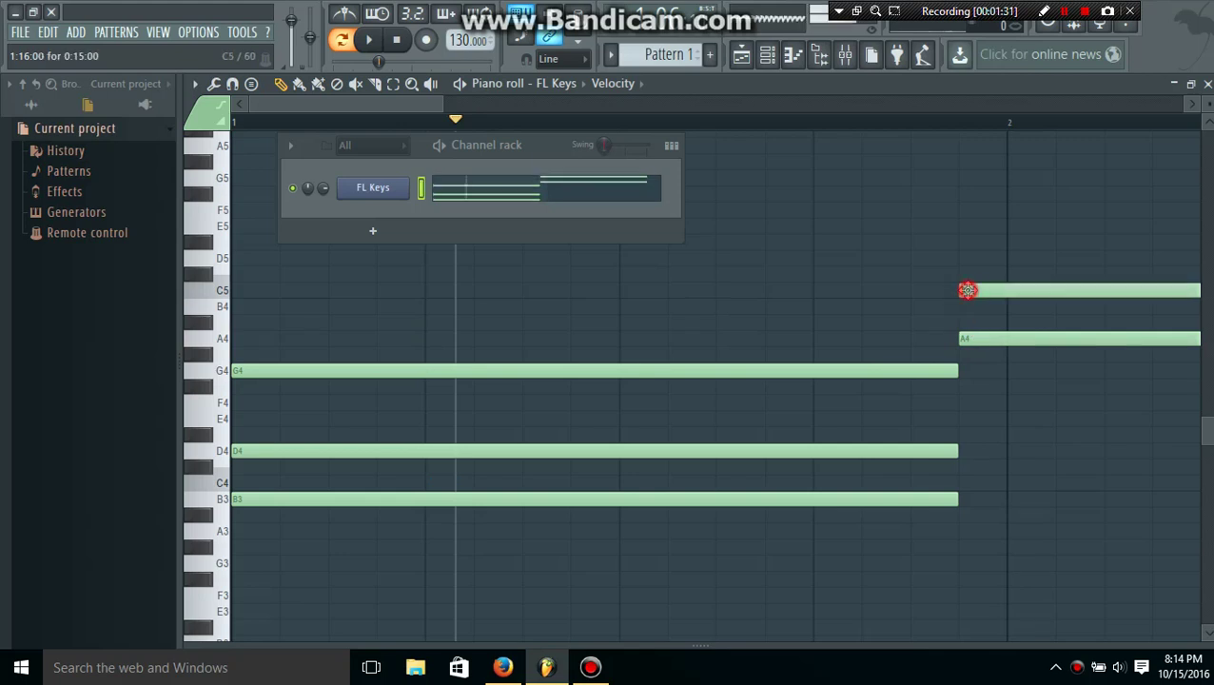
{"action": "left_click", "coordinate": [968, 419]}
{"action": "left_click", "coordinate": [368, 40]}
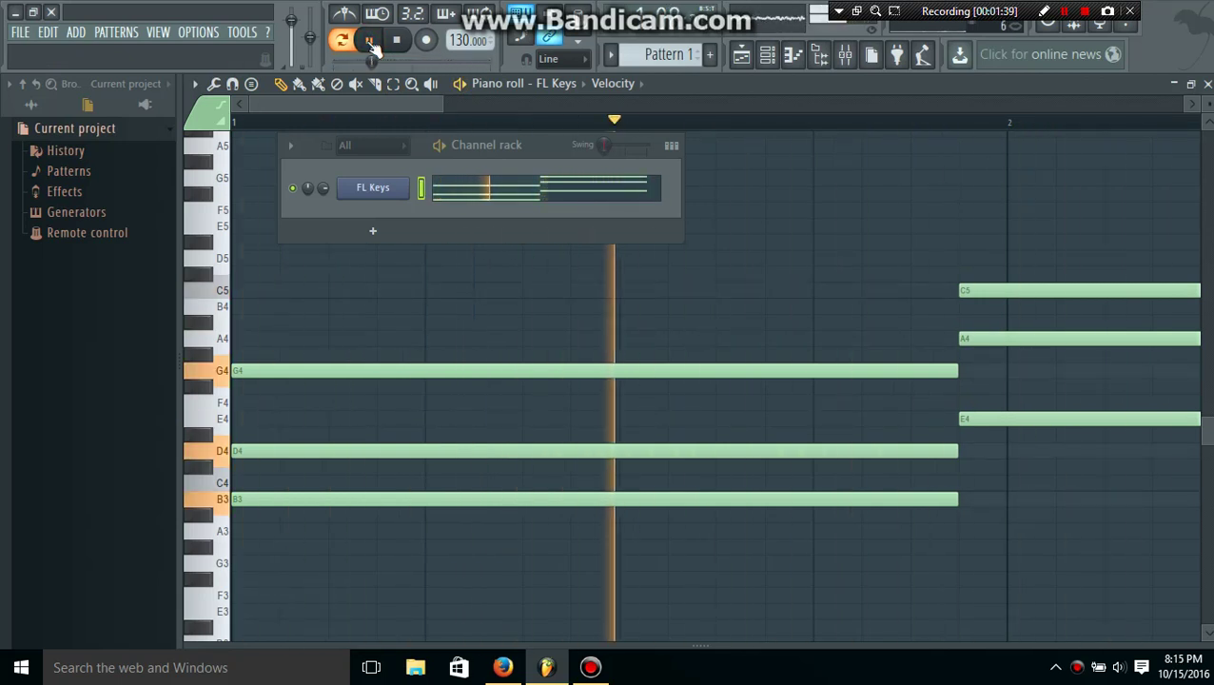
{"action": "left_click", "coordinate": [369, 40]}
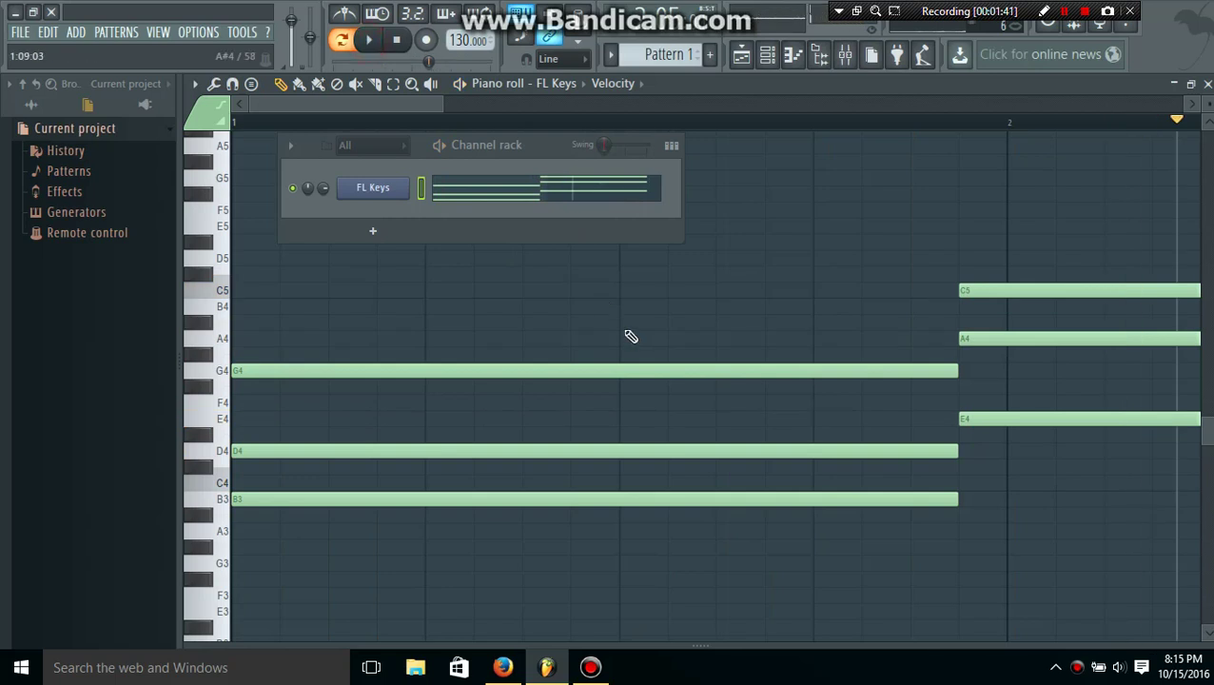
- Switch to Firefox, check the verse's third chord on the Starlight page, and highlight the E minor notes in the chord reference
{"action": "scroll", "coordinate": [631, 336], "scroll_direction": "down", "scroll_amount": 5}
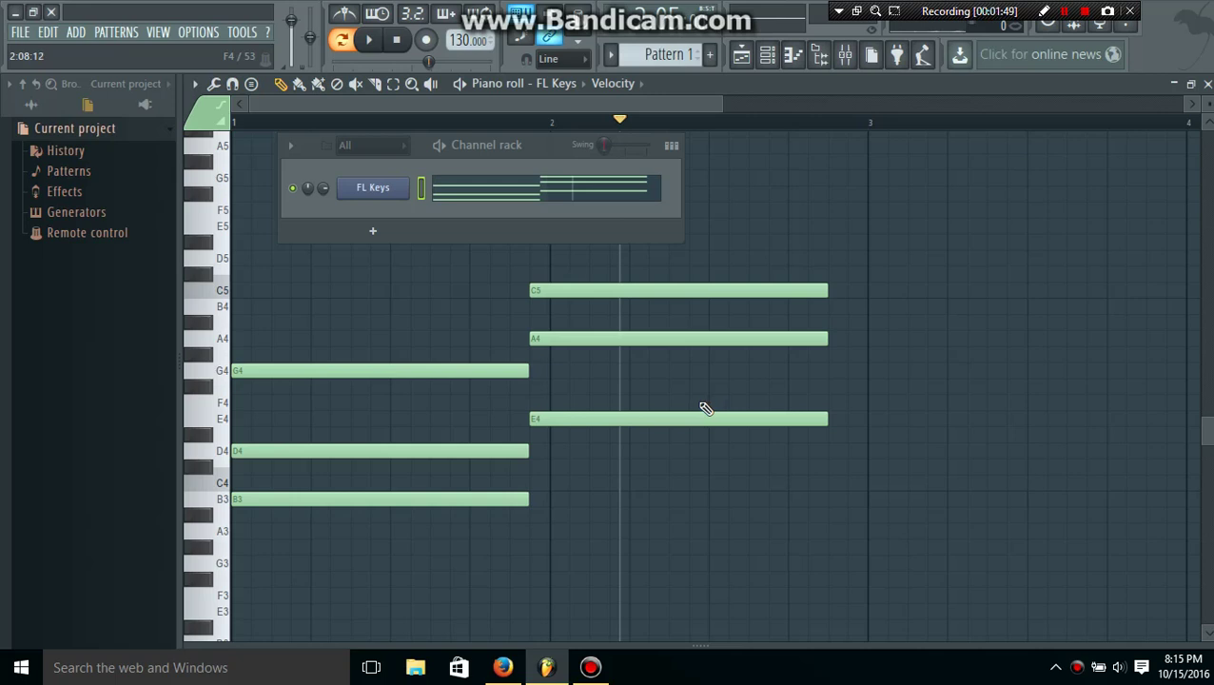
{"action": "left_click", "coordinate": [502, 667]}
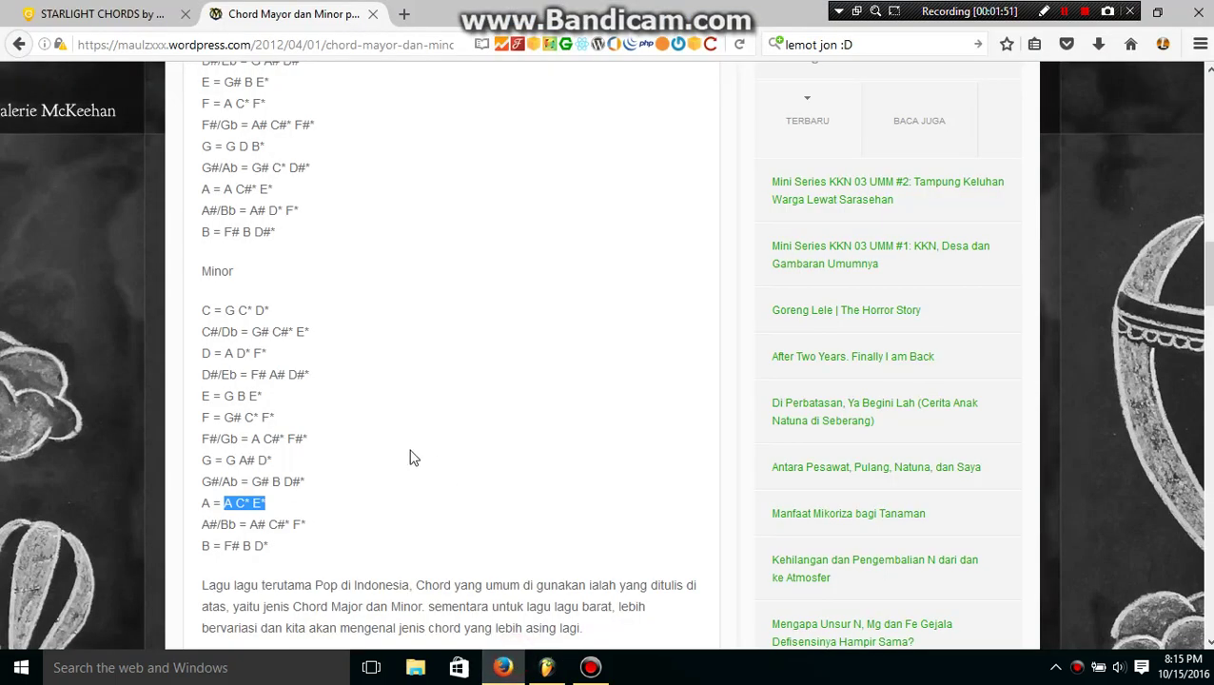
{"action": "left_click", "coordinate": [123, 11]}
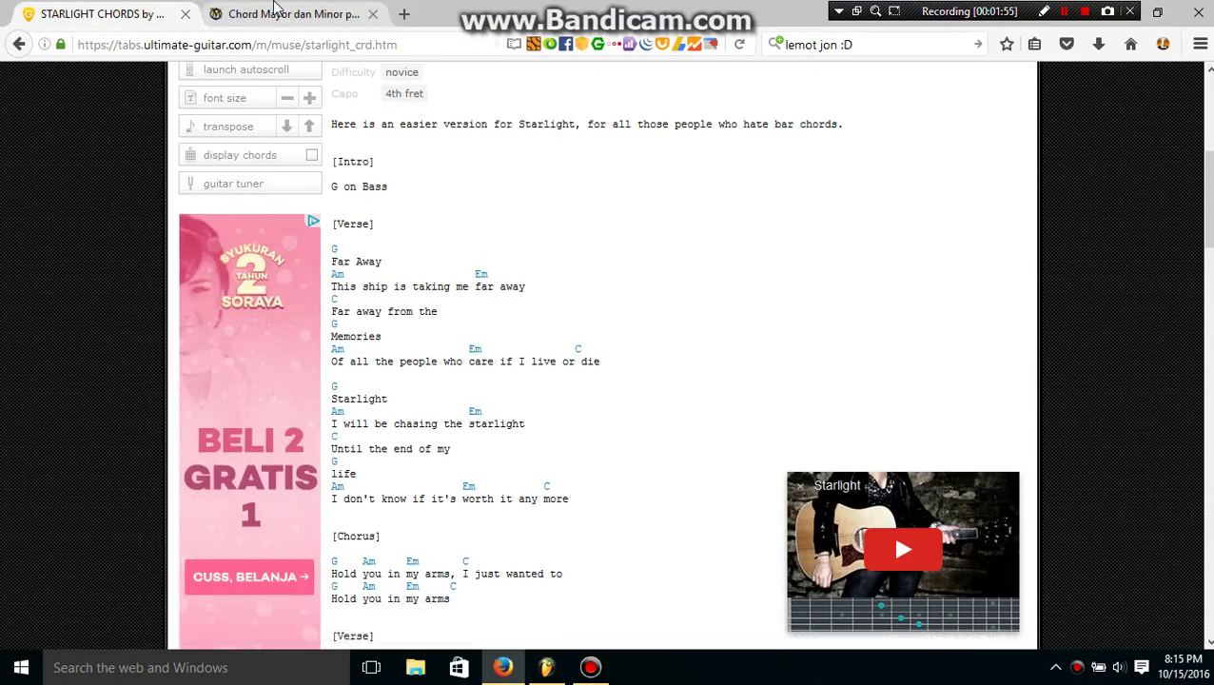
{"action": "key", "text": "ctrl+Tab"}
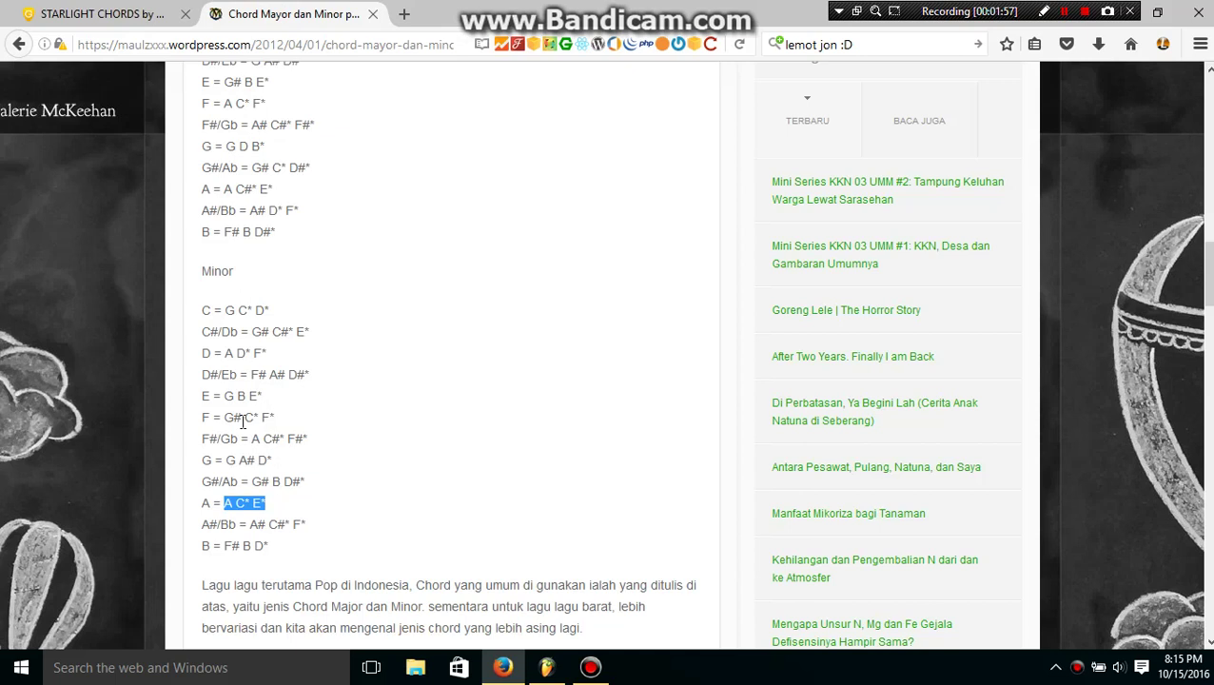
{"action": "left_click_drag", "start_coordinate": [224, 396], "coordinate": [263, 396]}
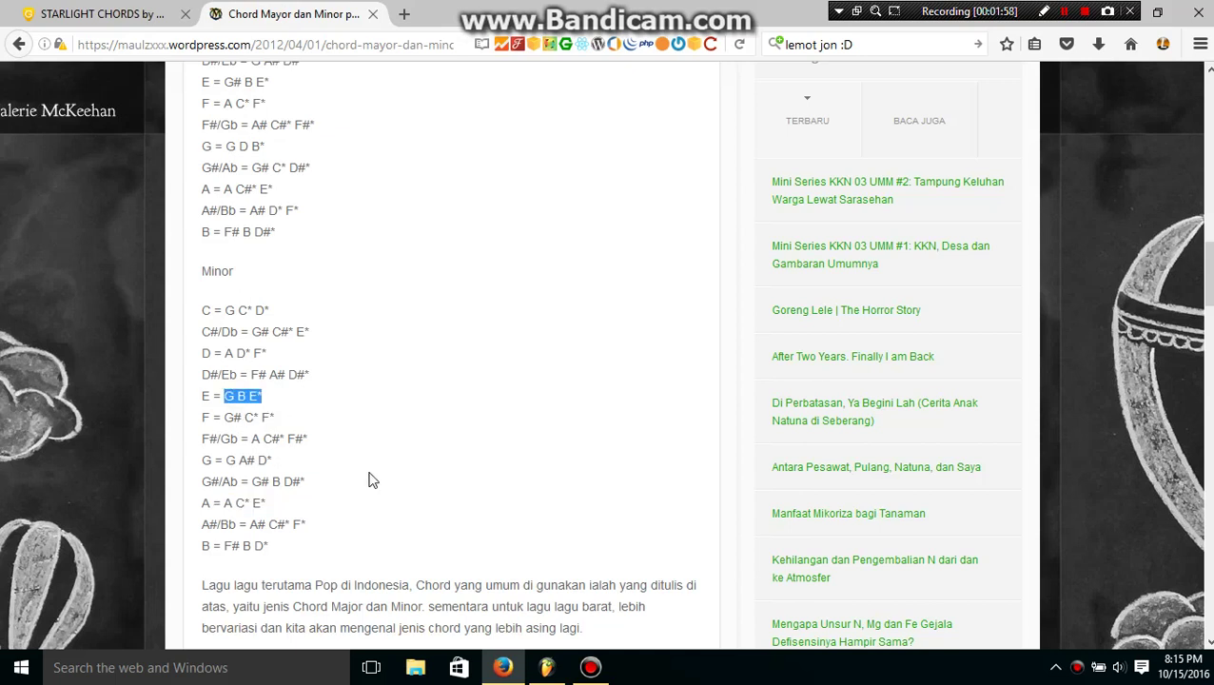
- In FL Studio, place 15-step G4, E4 and B3 notes directly after the second chord and play back the pattern
{"action": "left_click", "coordinate": [545, 665]}
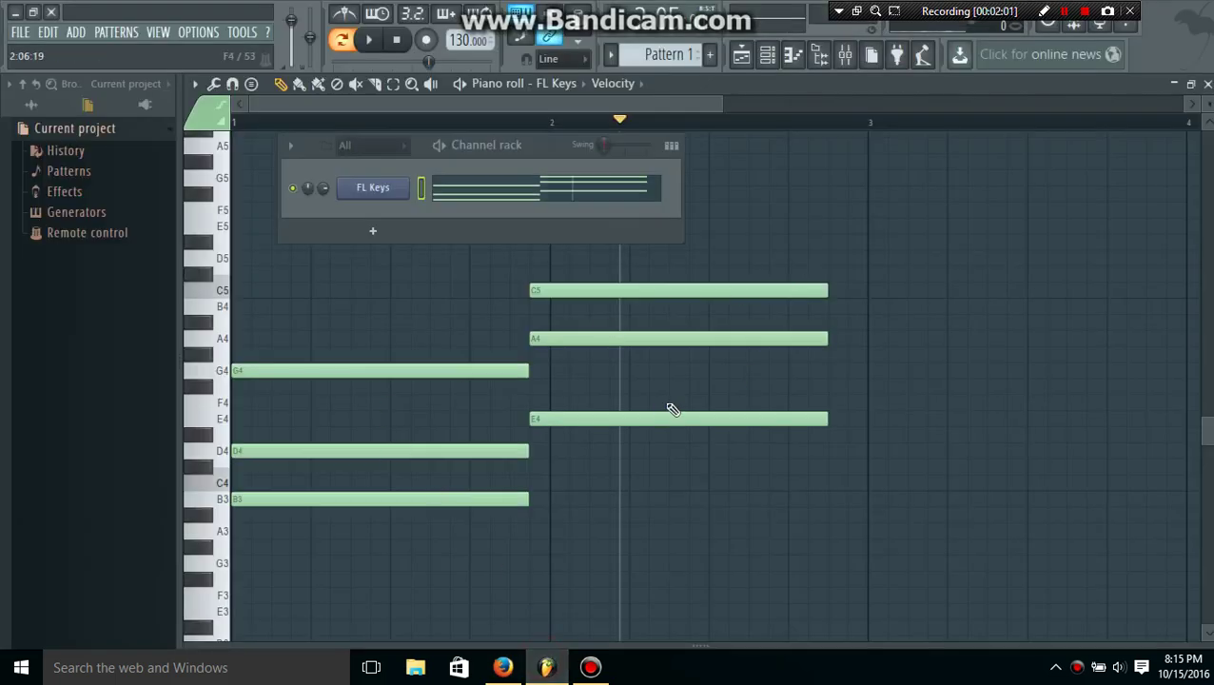
{"action": "left_click", "coordinate": [833, 371]}
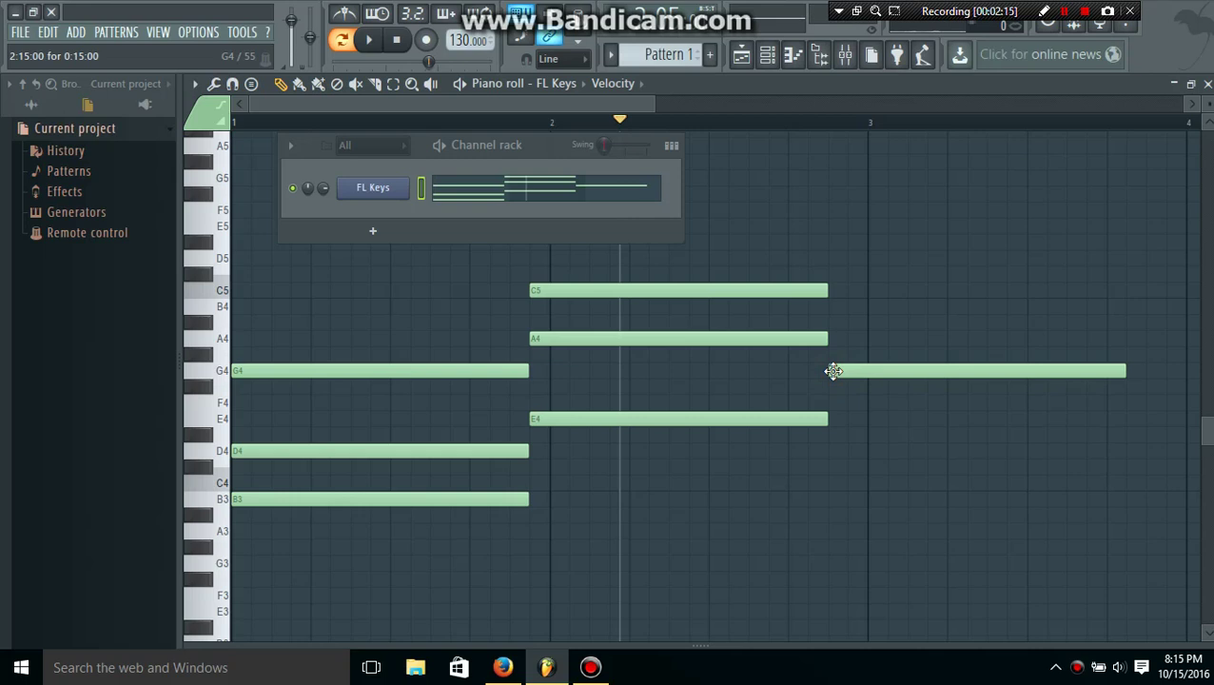
{"action": "left_click", "coordinate": [837, 403]}
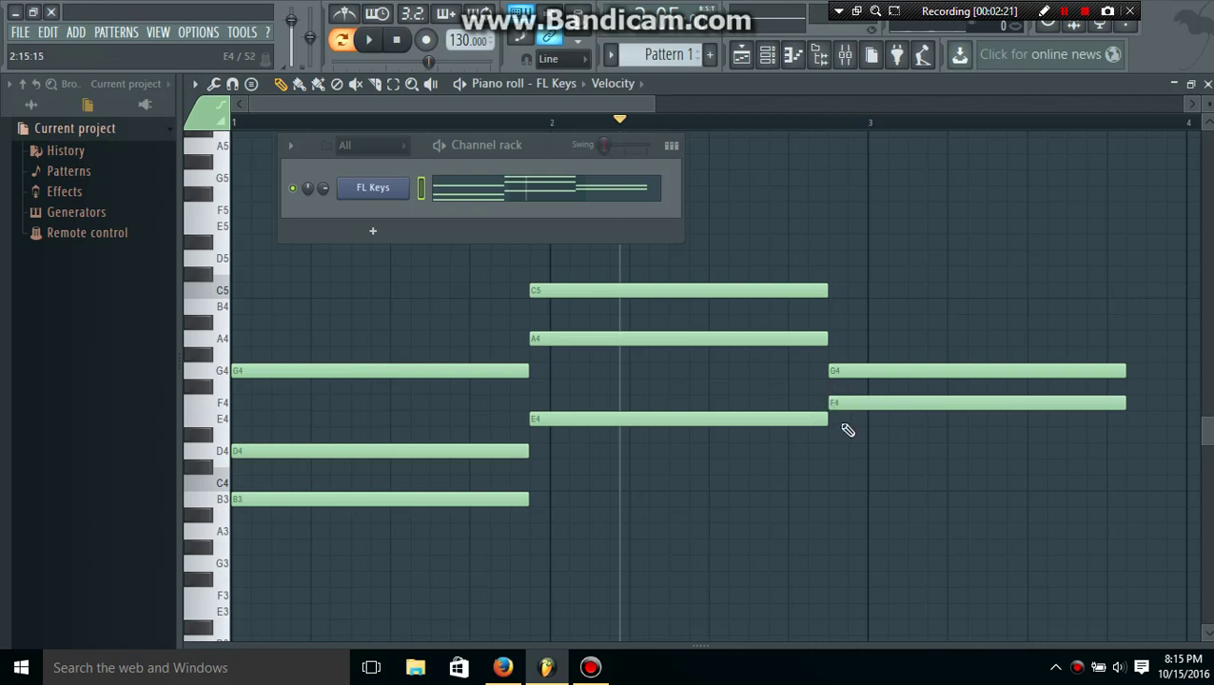
{"action": "left_click", "coordinate": [843, 420]}
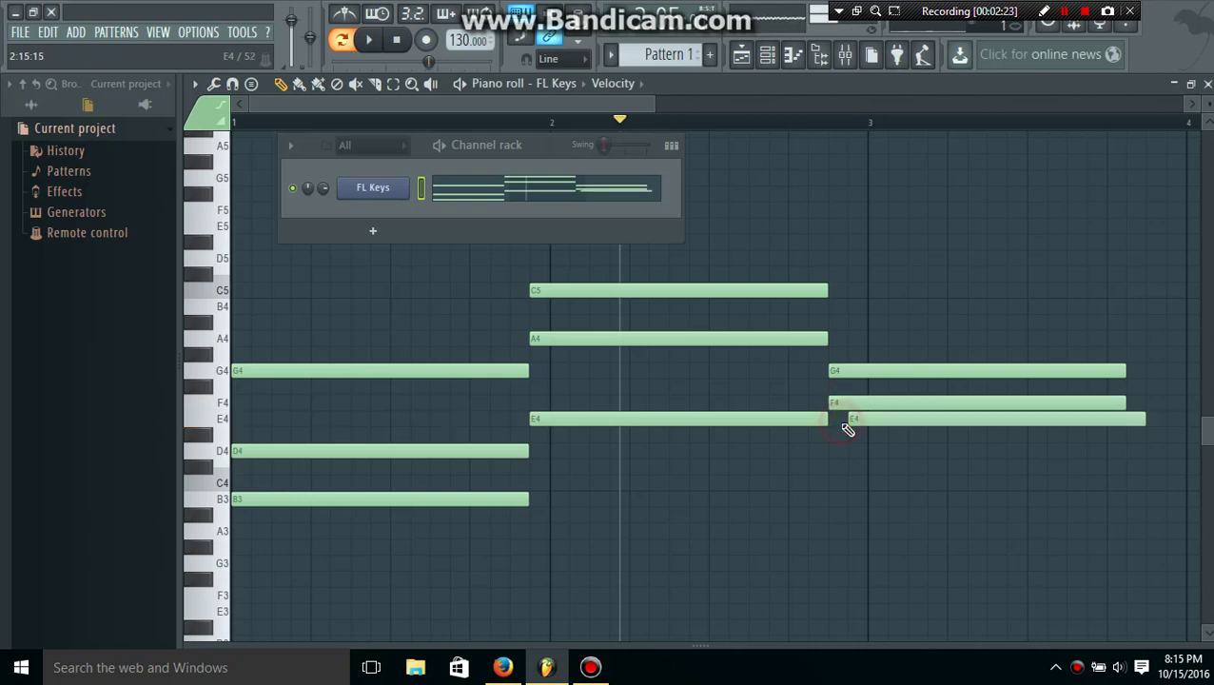
{"action": "left_click", "coordinate": [856, 420]}
{"action": "left_click_drag", "start_coordinate": [851, 402], "coordinate": [856, 501]}
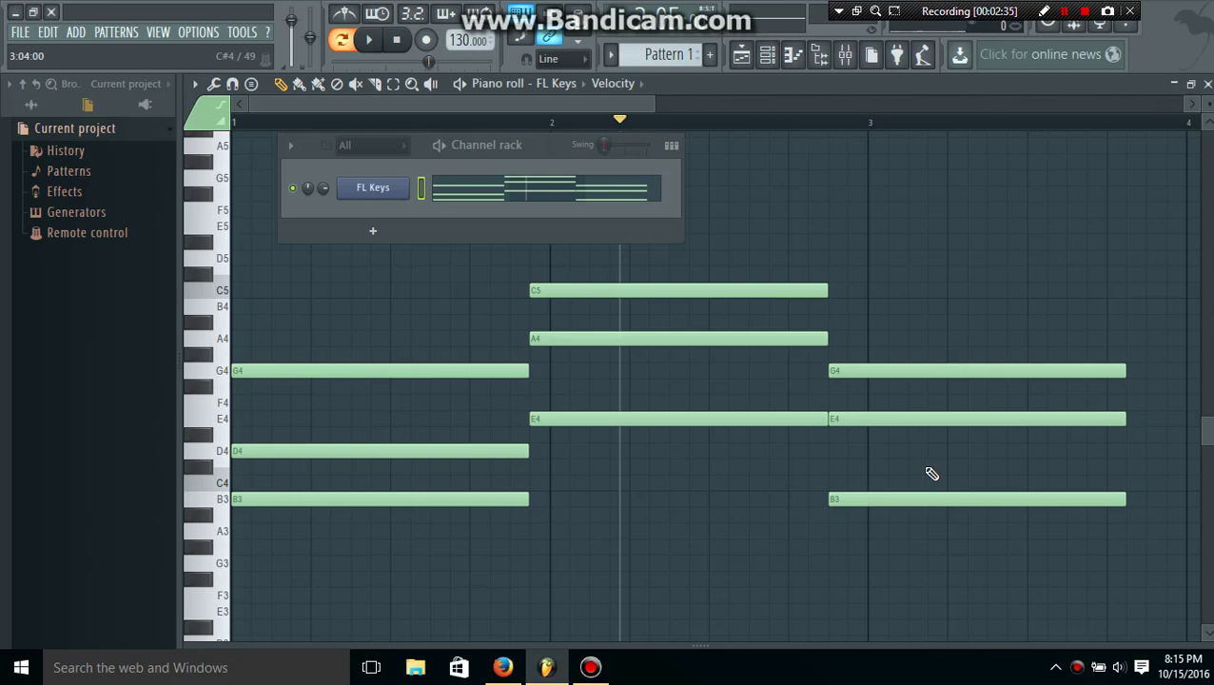
{"action": "left_click", "coordinate": [371, 41]}
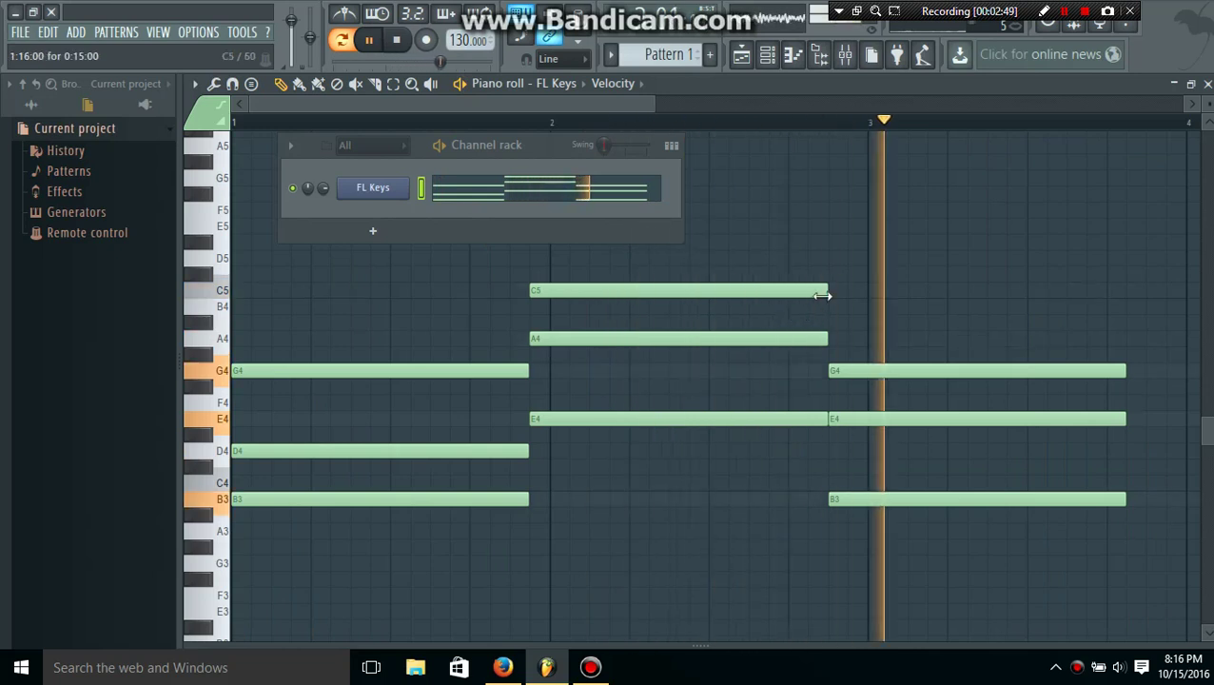
- Extend the second chord's three notes to the start of bar 3, move the third chord to start there, and pause playback
{"action": "left_click_drag", "start_coordinate": [828, 290], "coordinate": [866, 290]}
{"action": "left_click_drag", "start_coordinate": [826, 338], "coordinate": [896, 371]}
{"action": "left_click_drag", "start_coordinate": [875, 419], "coordinate": [914, 421]}
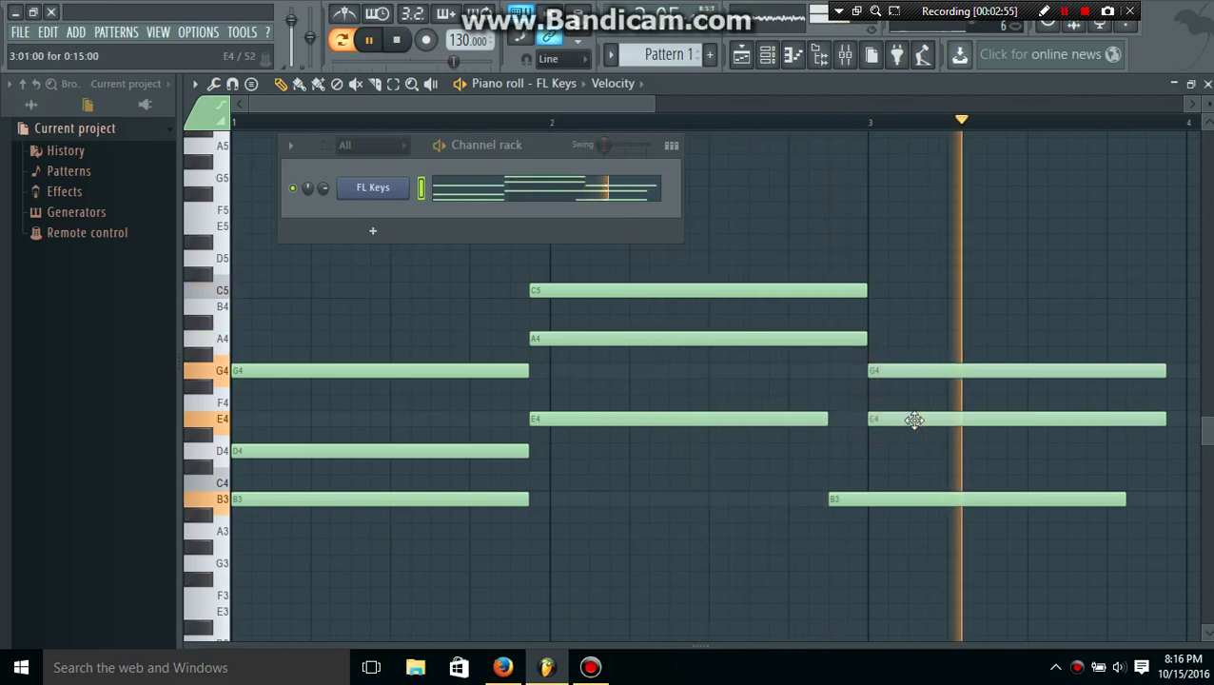
{"action": "left_click_drag", "start_coordinate": [878, 498], "coordinate": [913, 498]}
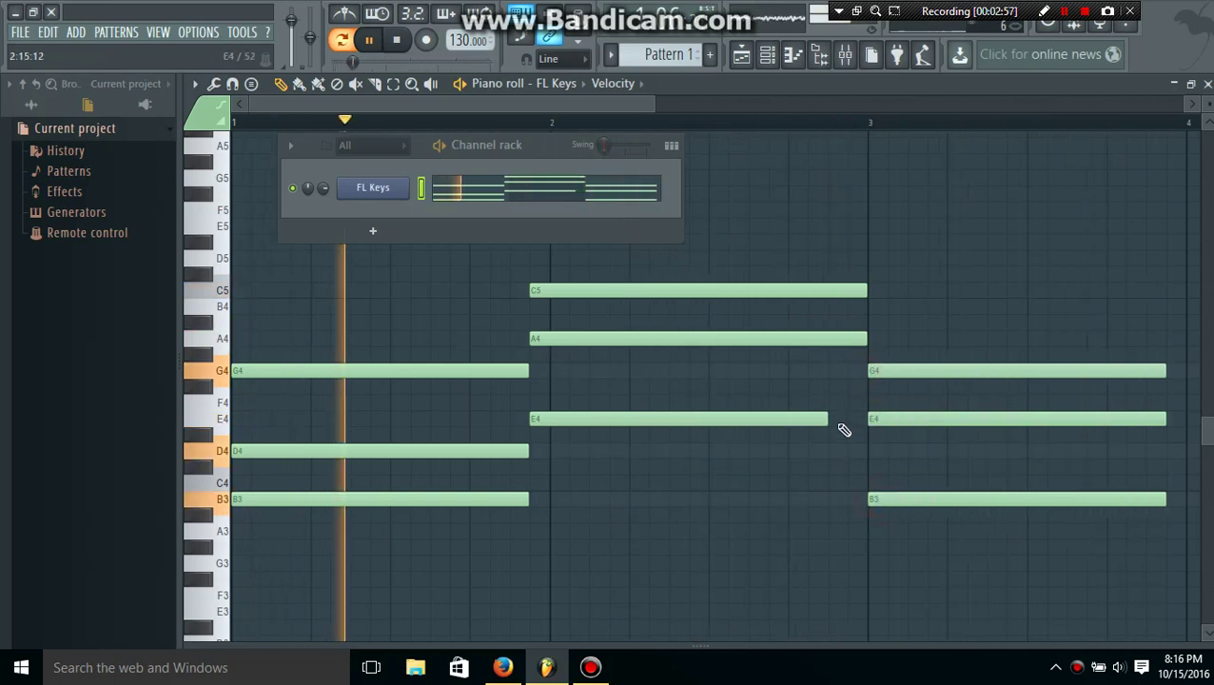
{"action": "left_click_drag", "start_coordinate": [830, 418], "coordinate": [866, 419]}
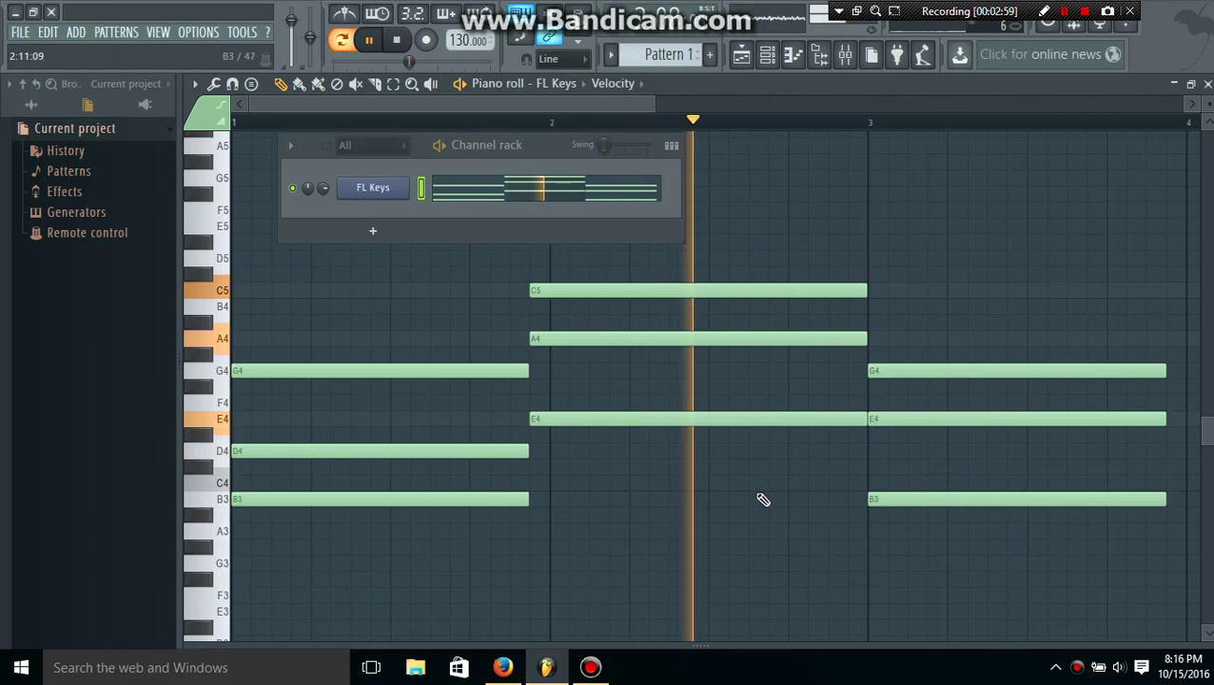
{"action": "left_click", "coordinate": [372, 40]}
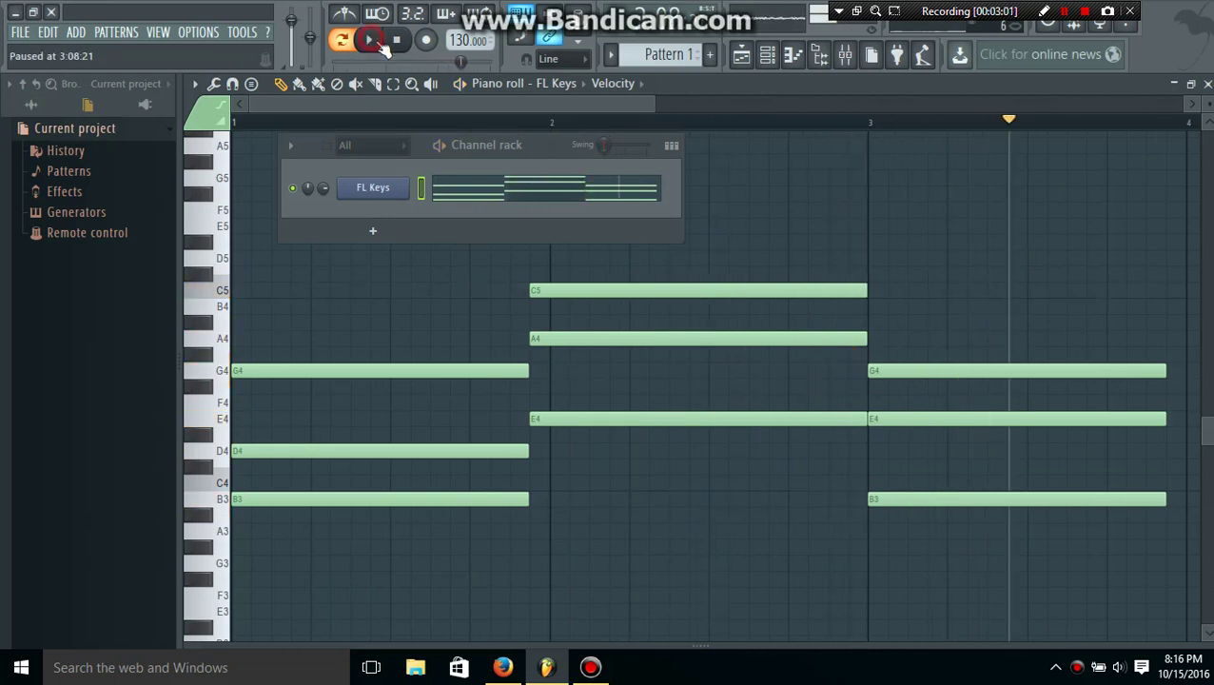
- In Firefox, check the verse's fourth chord on the Starlight page and highlight the C major notes in the chord reference
{"action": "scroll", "coordinate": [818, 315], "scroll_direction": "down", "scroll_amount": 4}
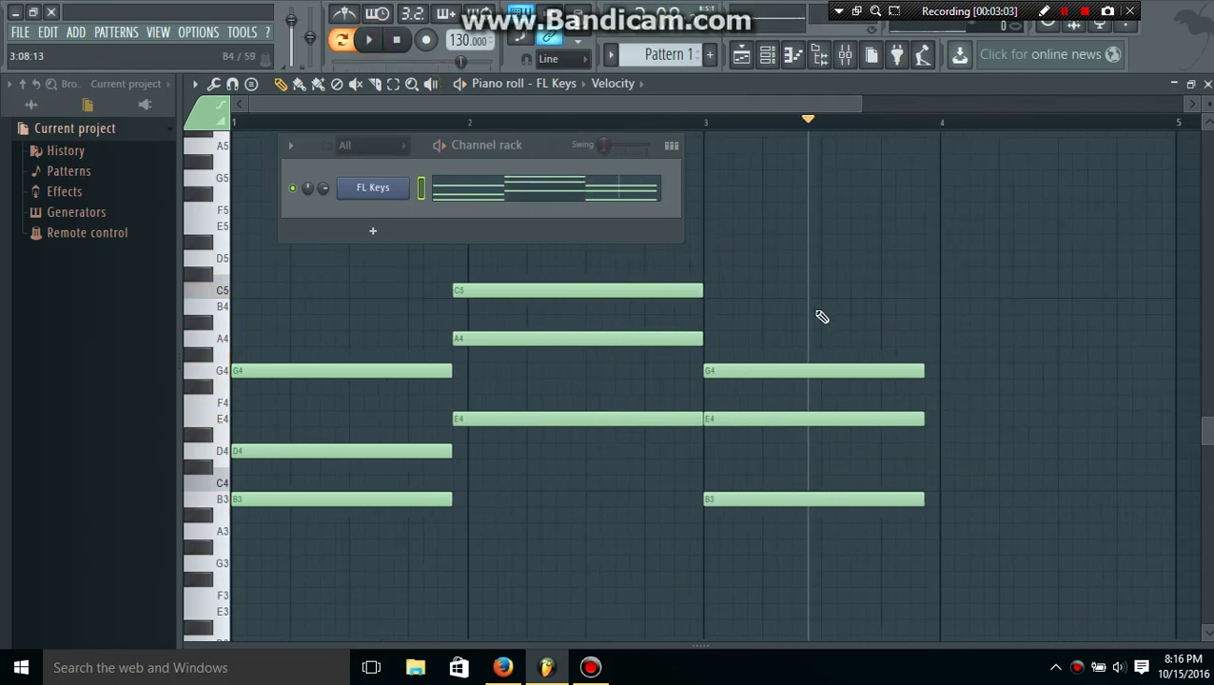
{"action": "left_click", "coordinate": [503, 667]}
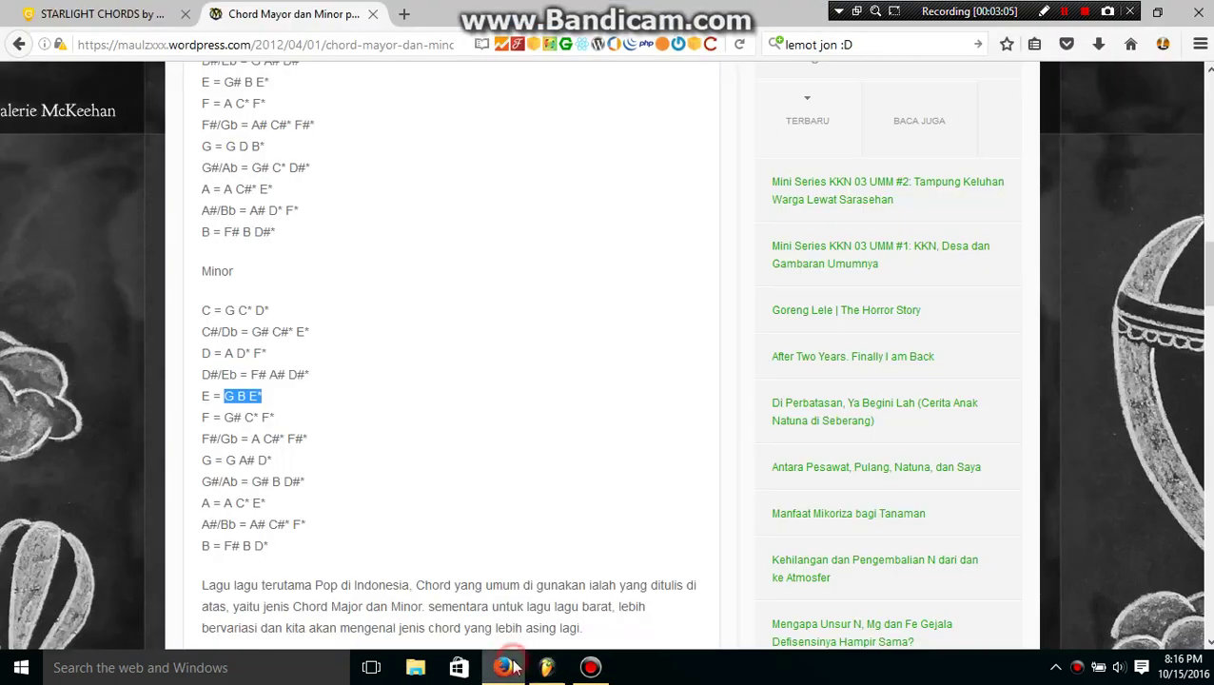
{"action": "left_click", "coordinate": [141, 26]}
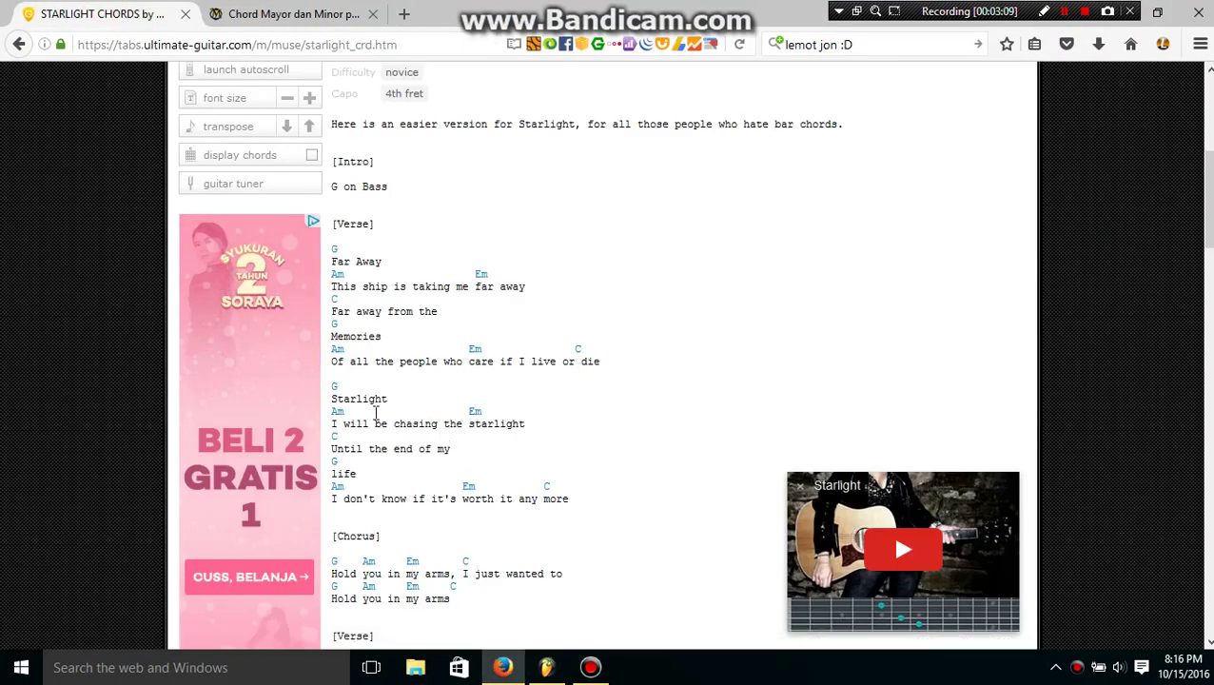
{"action": "scroll", "coordinate": [369, 412], "scroll_direction": "down", "scroll_amount": 2}
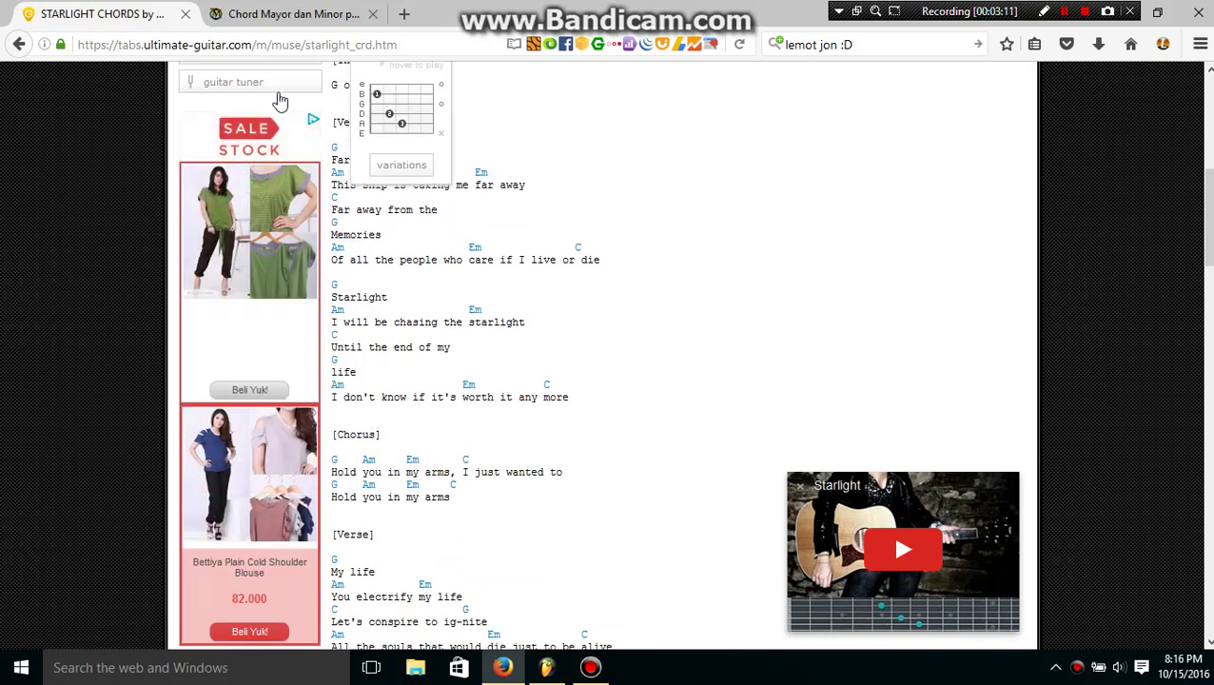
{"action": "left_click", "coordinate": [255, 11]}
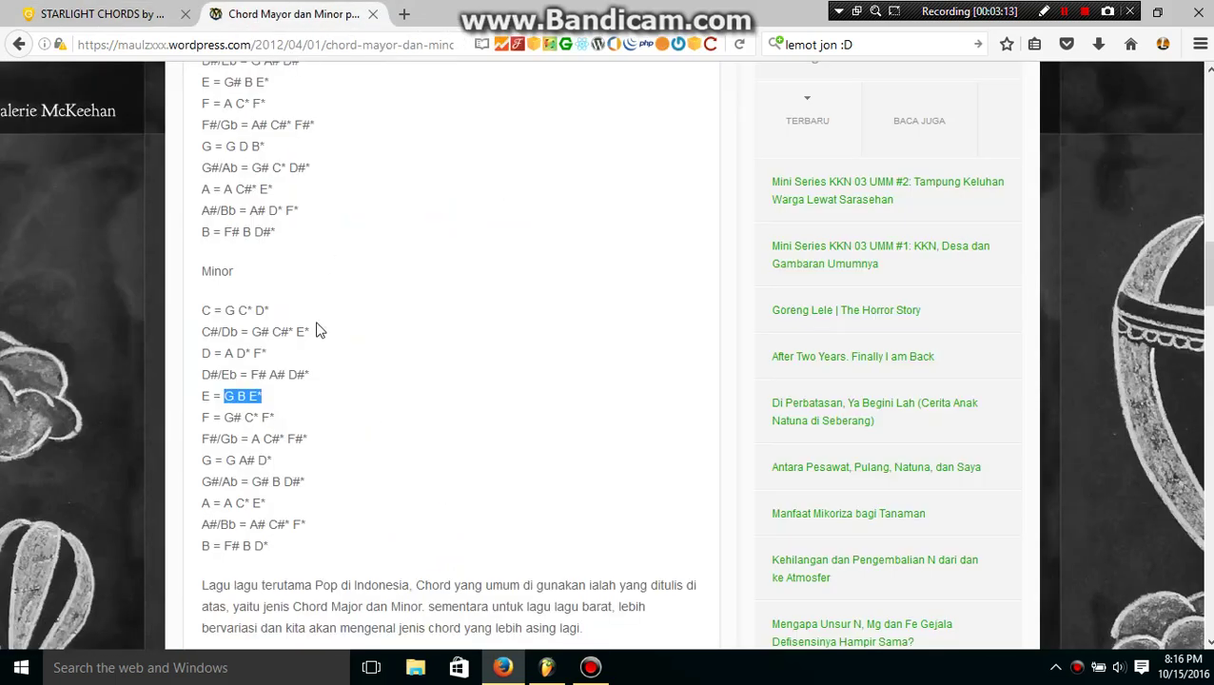
{"action": "scroll", "coordinate": [318, 342], "scroll_direction": "up", "scroll_amount": 3}
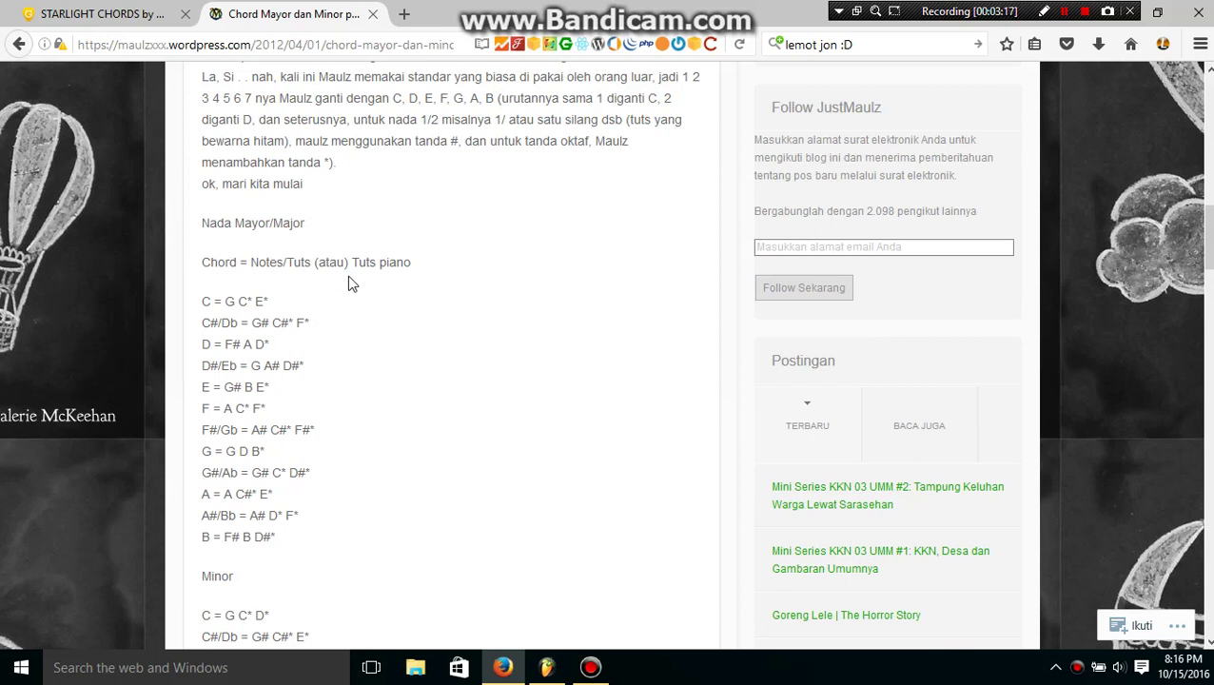
{"action": "scroll", "coordinate": [351, 290], "scroll_direction": "down", "scroll_amount": 8}
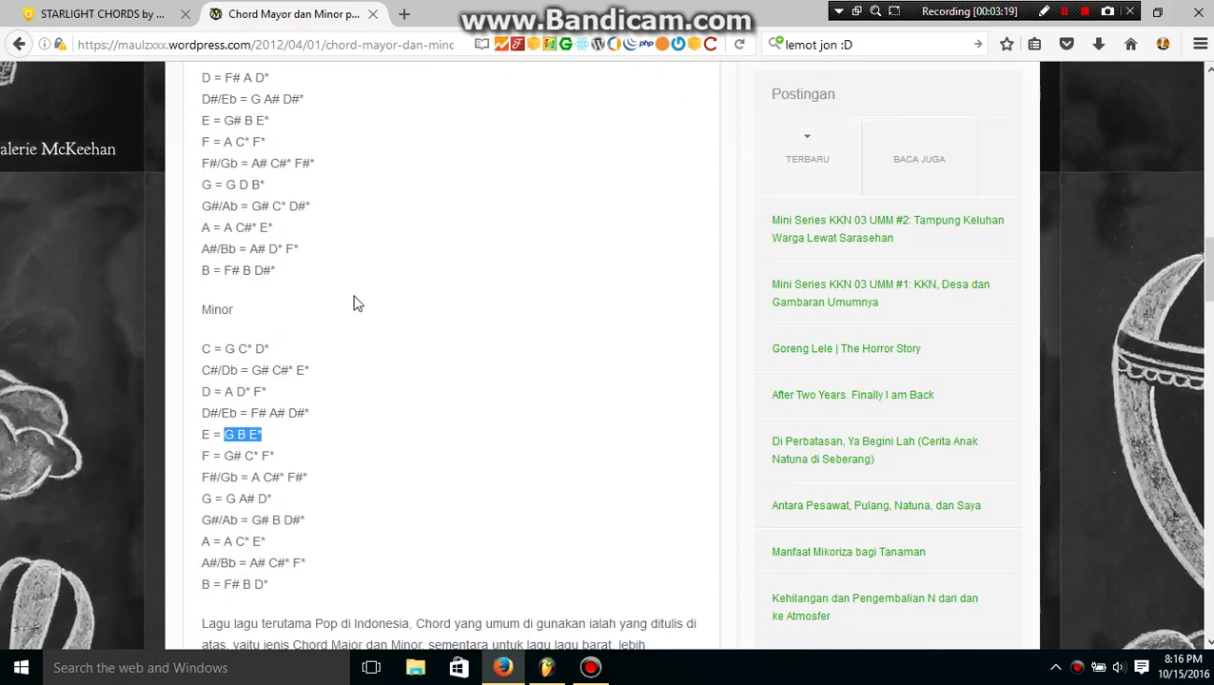
{"action": "scroll", "coordinate": [353, 304], "scroll_direction": "up", "scroll_amount": 4}
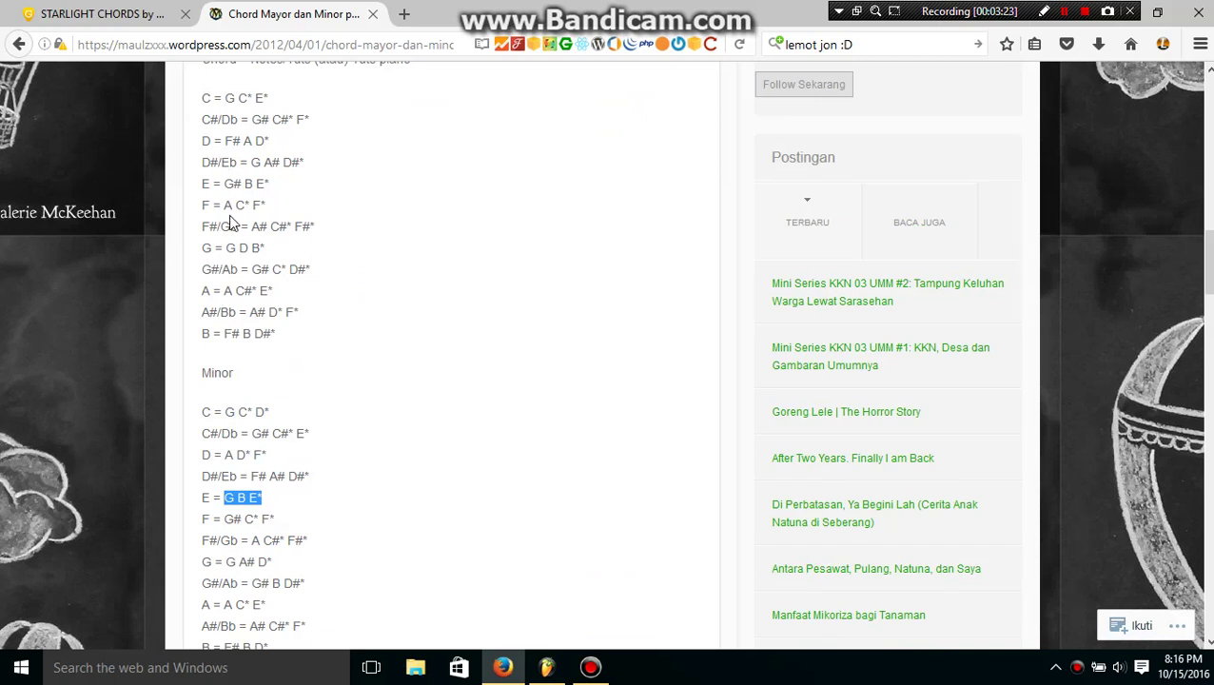
{"action": "scroll", "coordinate": [231, 223], "scroll_direction": "up", "scroll_amount": 4}
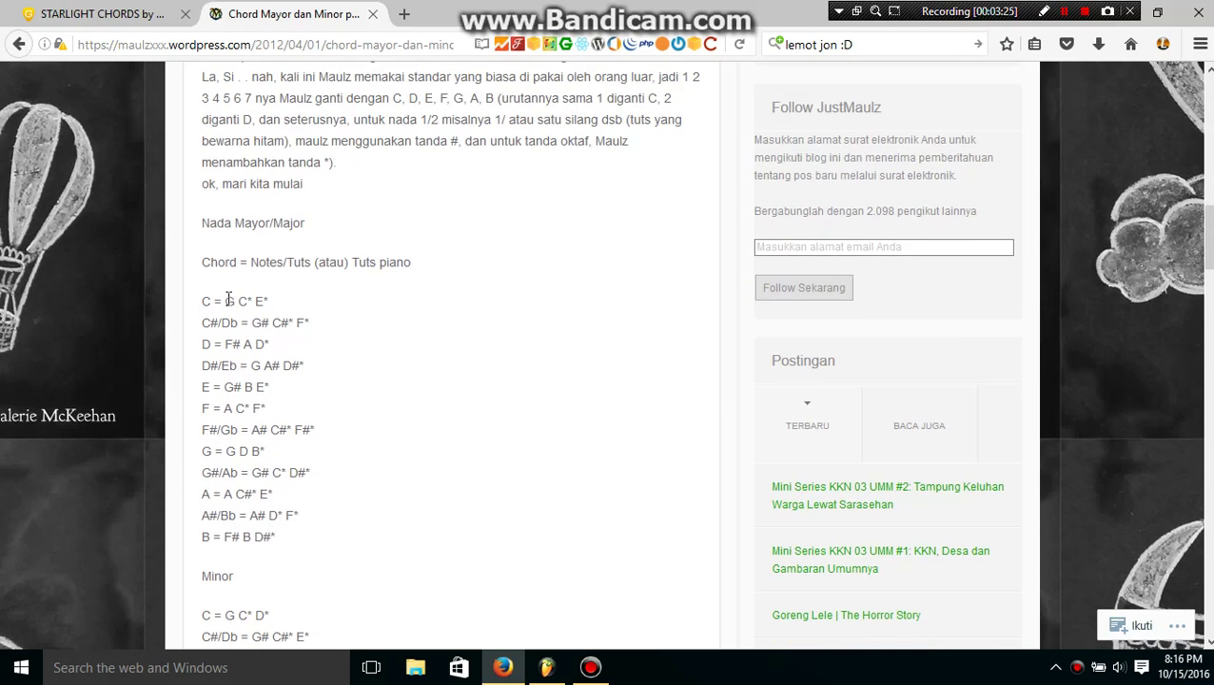
{"action": "left_click_drag", "start_coordinate": [227, 299], "coordinate": [287, 305]}
- In FL Studio, place G4, C4 and E4 notes from the third chord's end to bar 5, then play back and pause the pattern
{"action": "left_click", "coordinate": [546, 665]}
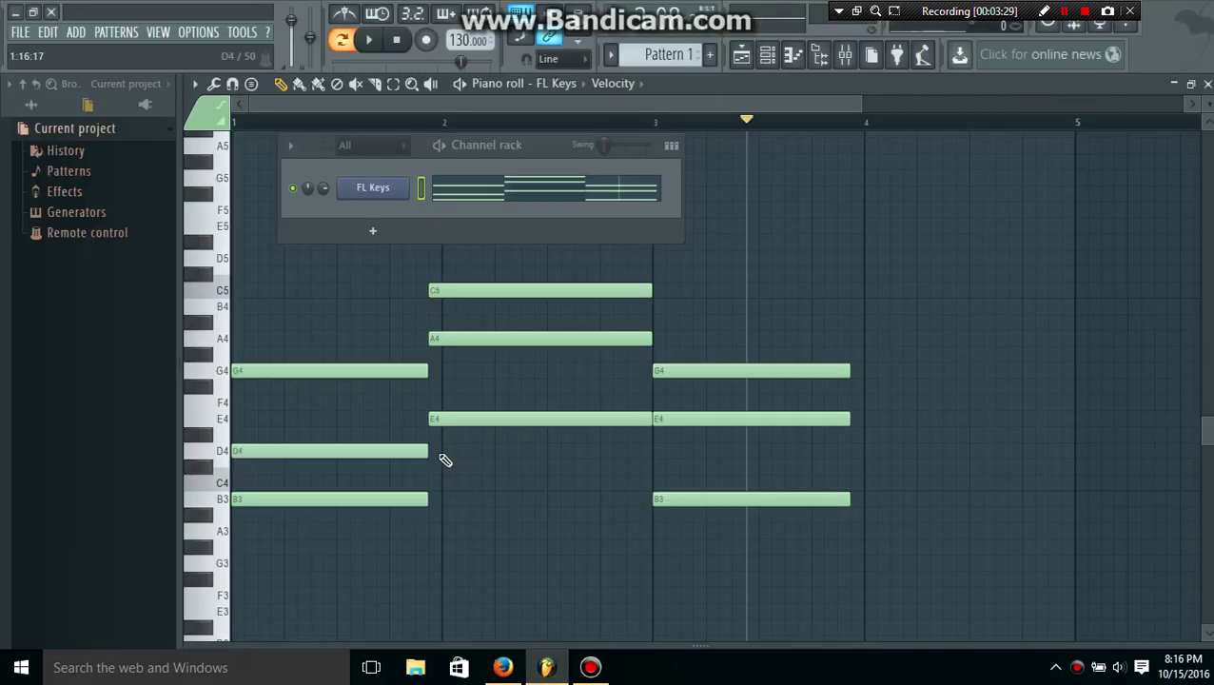
{"action": "left_click", "coordinate": [857, 372]}
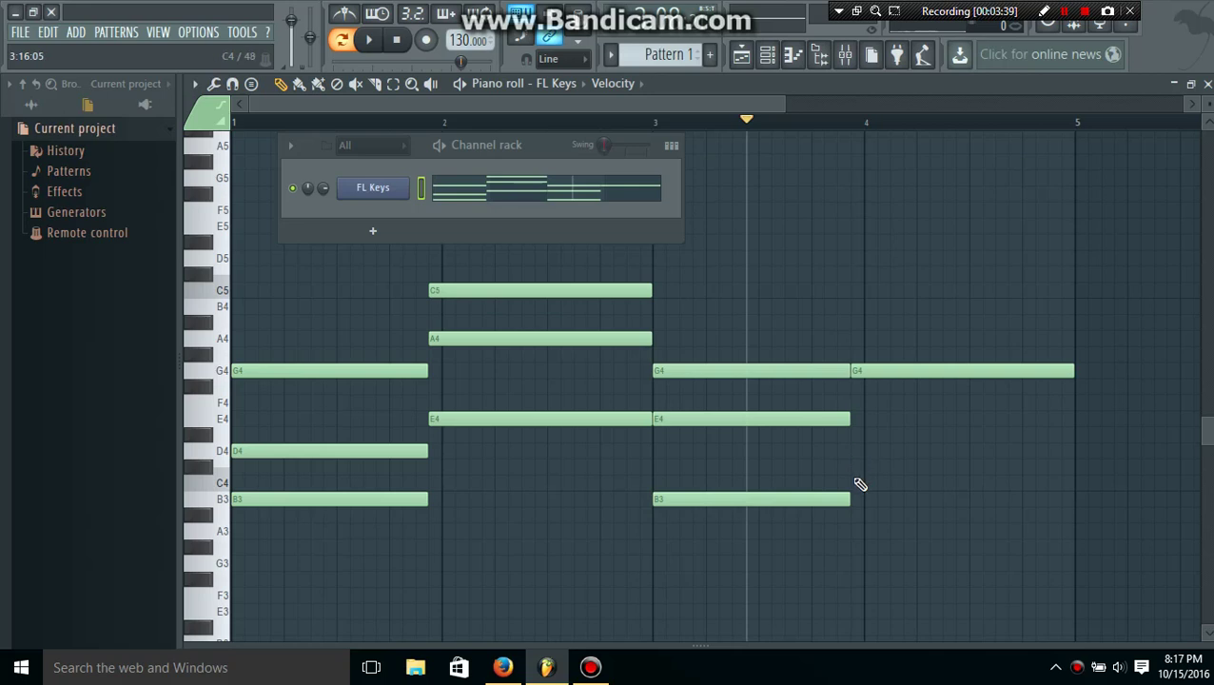
{"action": "left_click", "coordinate": [853, 482]}
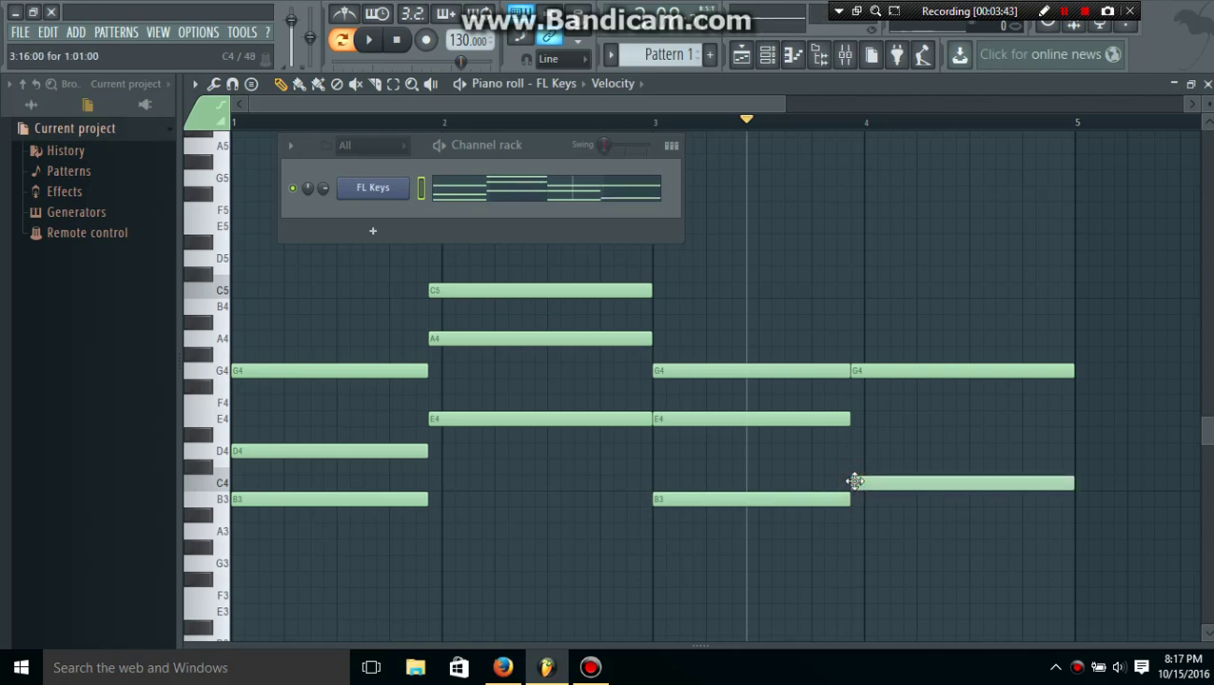
{"action": "left_click", "coordinate": [855, 419]}
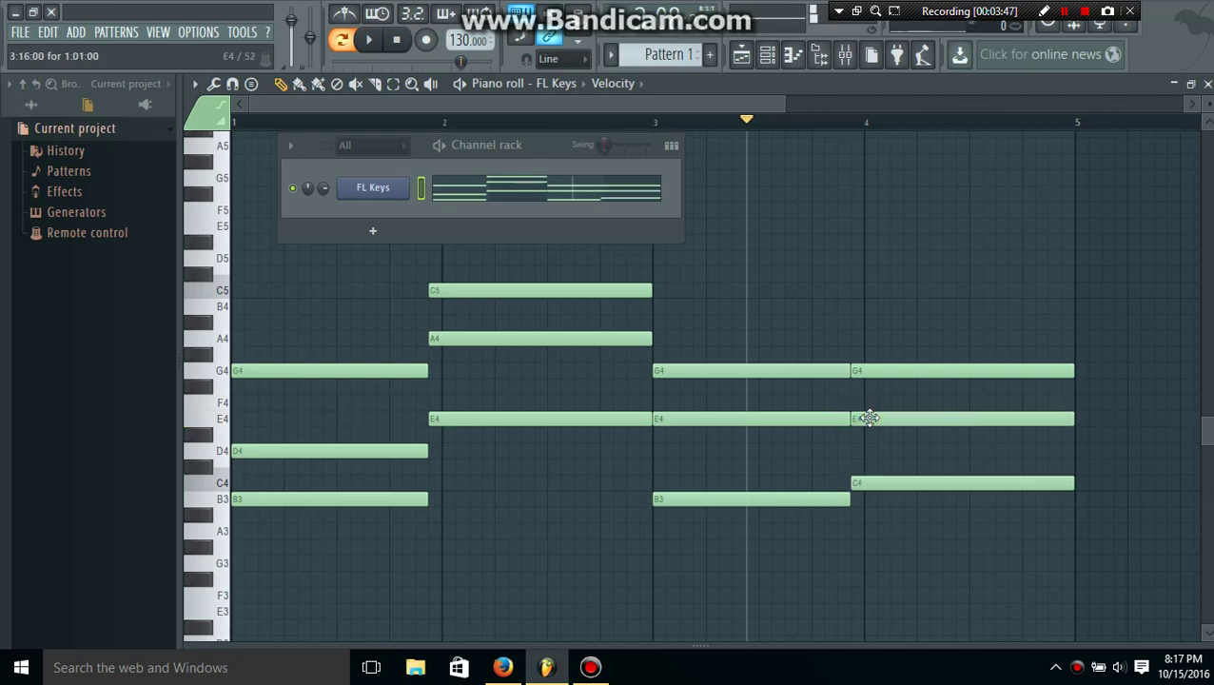
{"action": "key", "text": "space"}
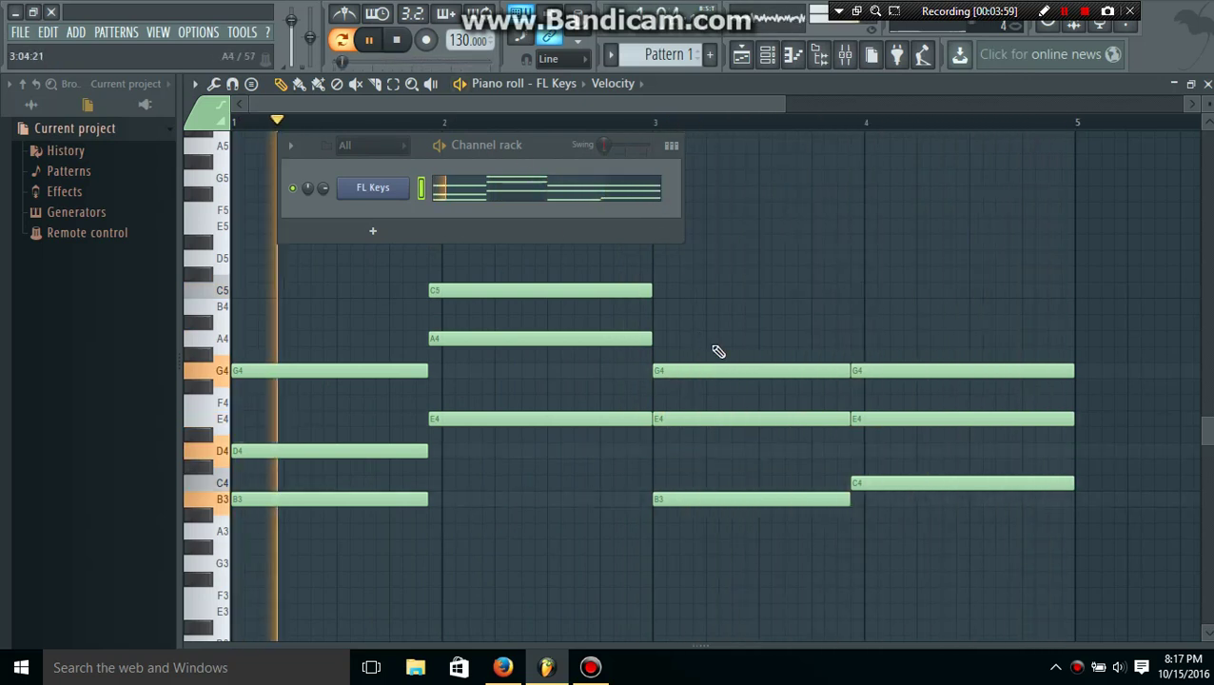
{"action": "left_click", "coordinate": [369, 40]}
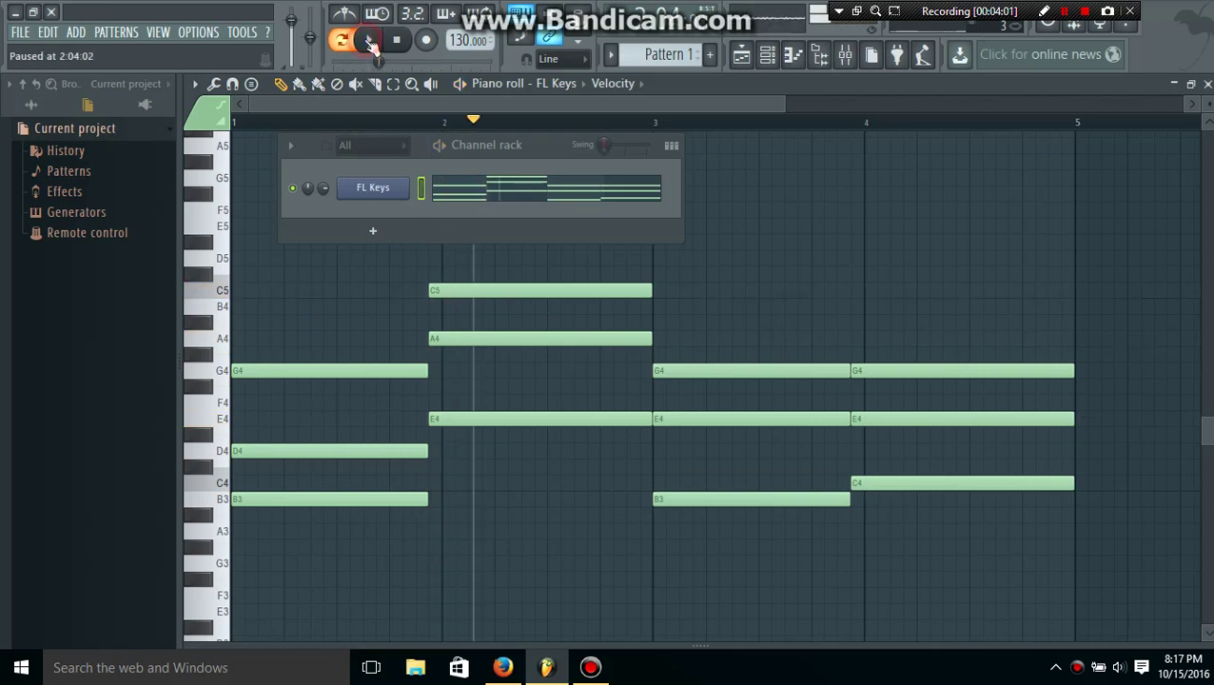
- Open Notepad, write "sekarang tinggal melodinya", and minimize it to return to FL Studio
{"action": "left_click", "coordinate": [130, 666]}
{"action": "type", "text": "n"}
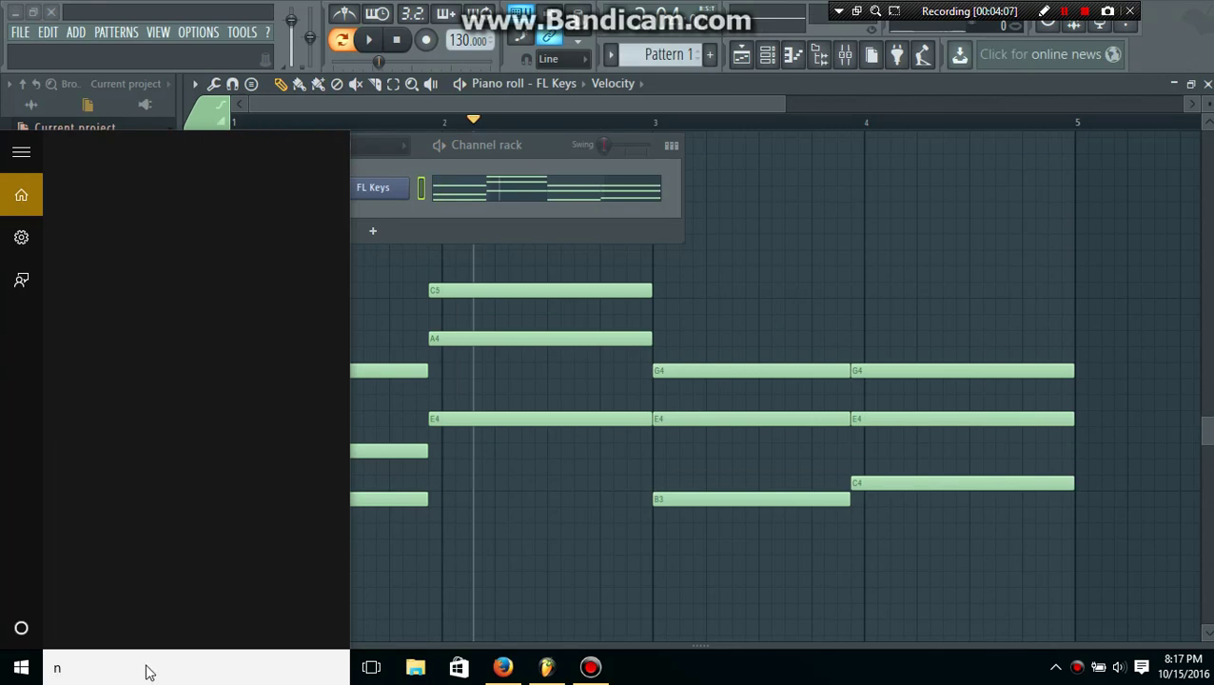
{"action": "type", "text": "ote"}
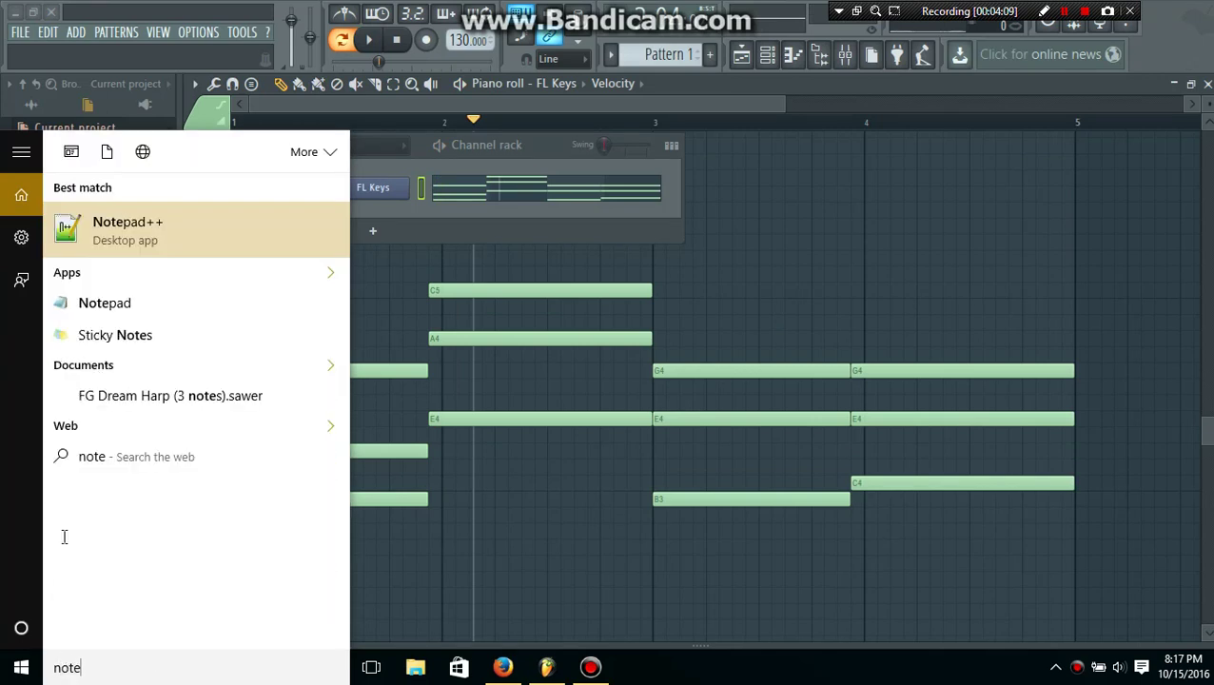
{"action": "left_click", "coordinate": [125, 285]}
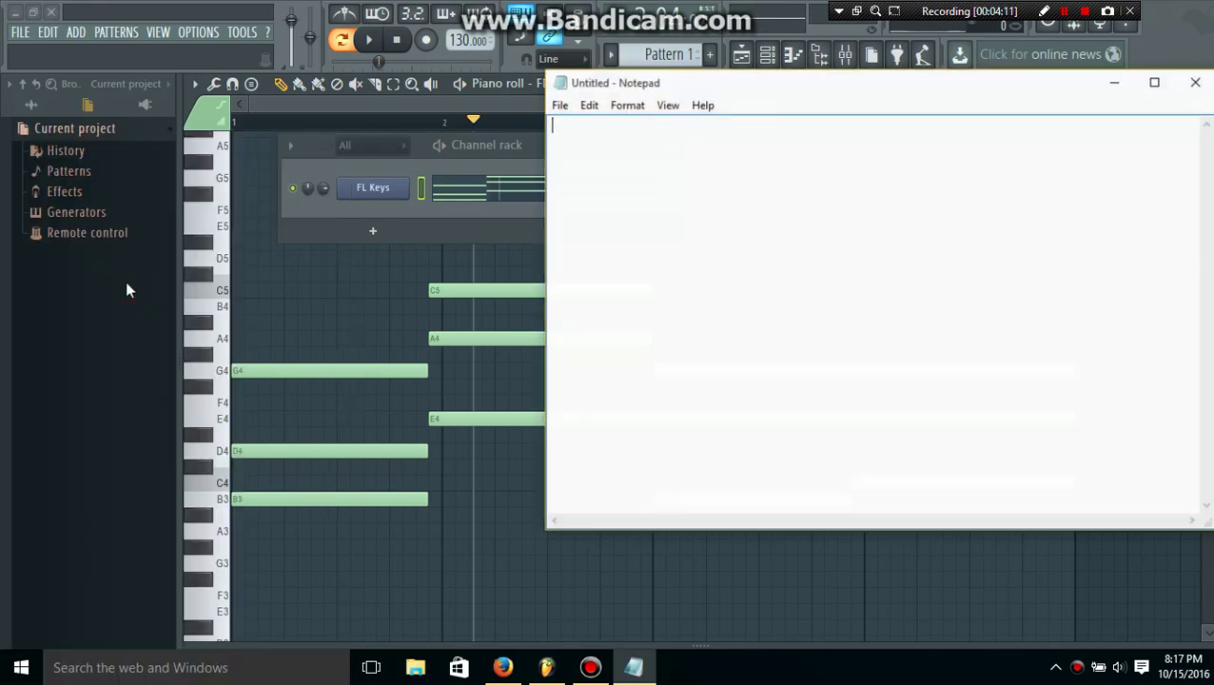
{"action": "left_click", "coordinate": [866, 150]}
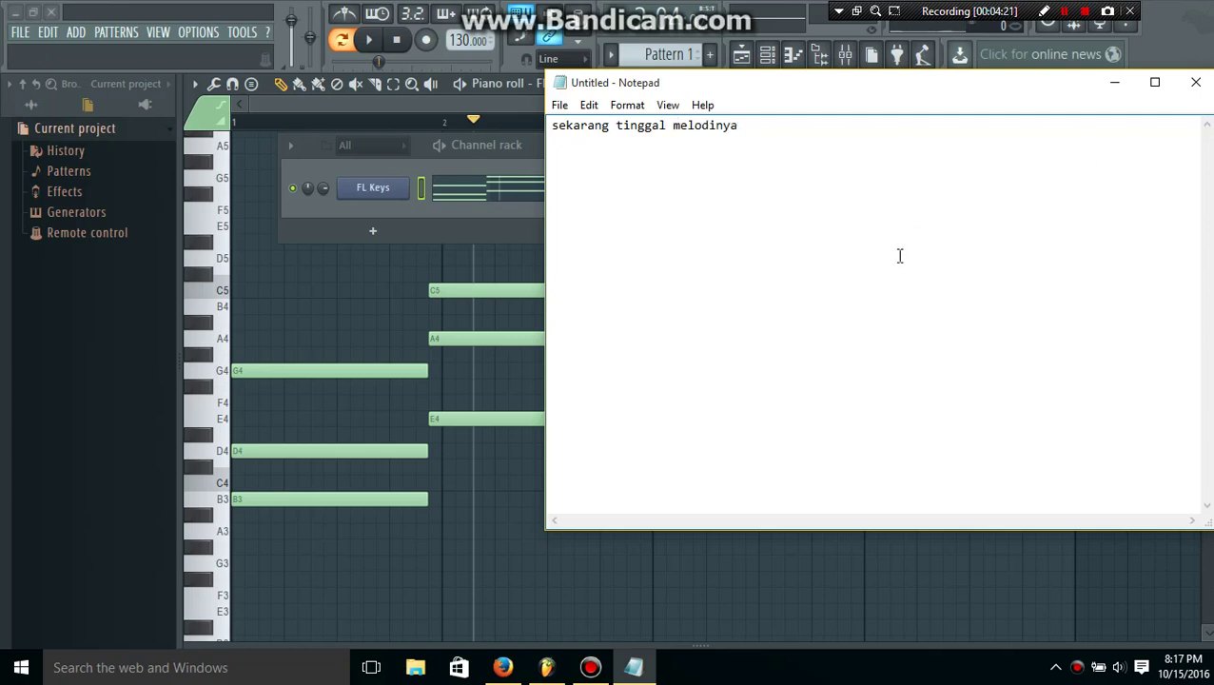
{"action": "left_click", "coordinate": [843, 195]}
{"action": "left_click", "coordinate": [1112, 87]}
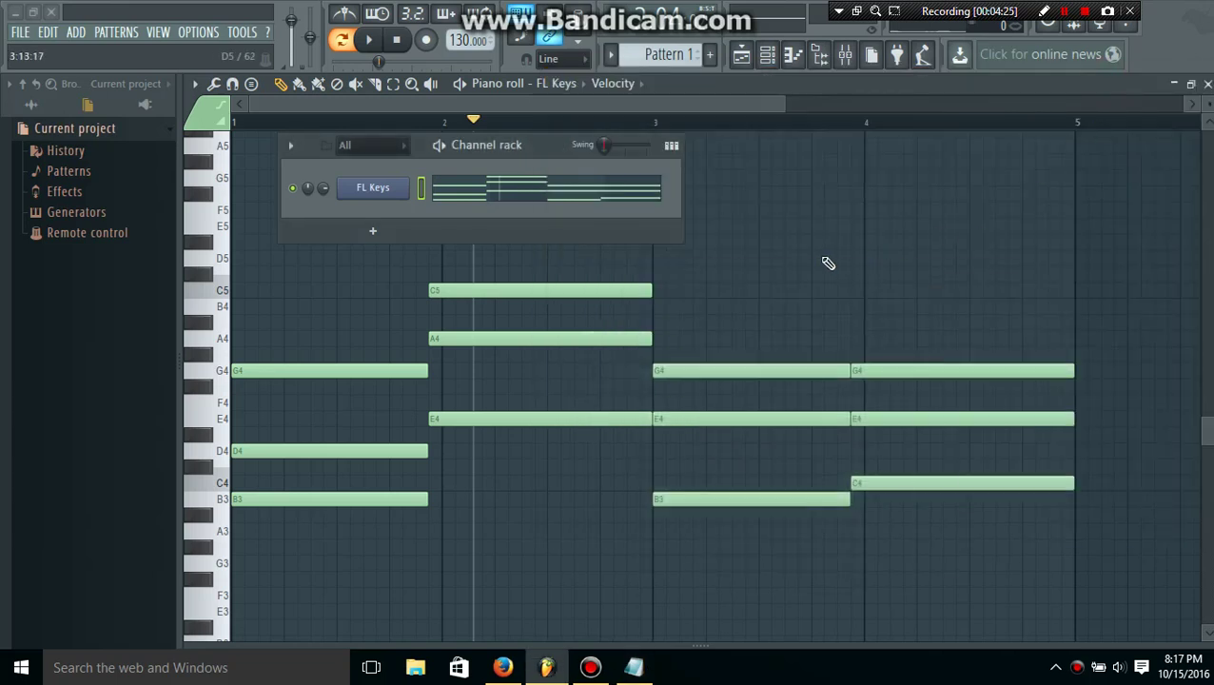
- Replace a trial G5 note in bar 1 with a seven-step B5 note at the start of the bar
{"action": "scroll", "coordinate": [795, 295], "scroll_direction": "up", "scroll_amount": 3}
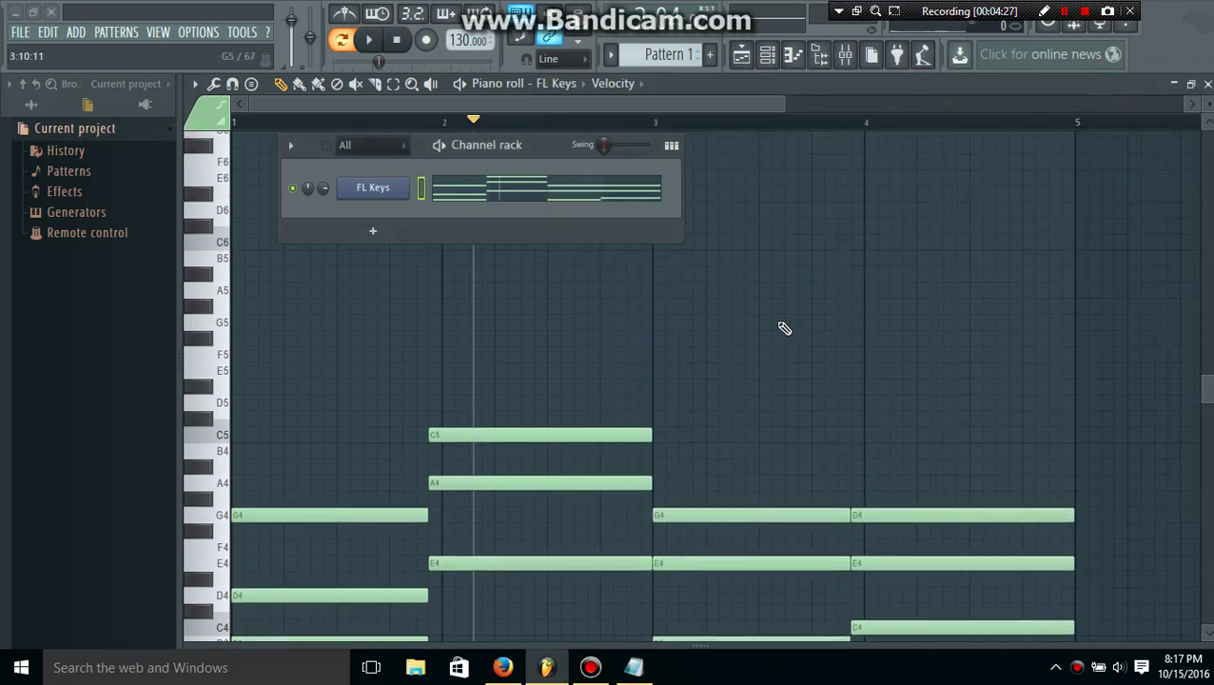
{"action": "scroll", "coordinate": [784, 329], "scroll_direction": "up", "scroll_amount": 1}
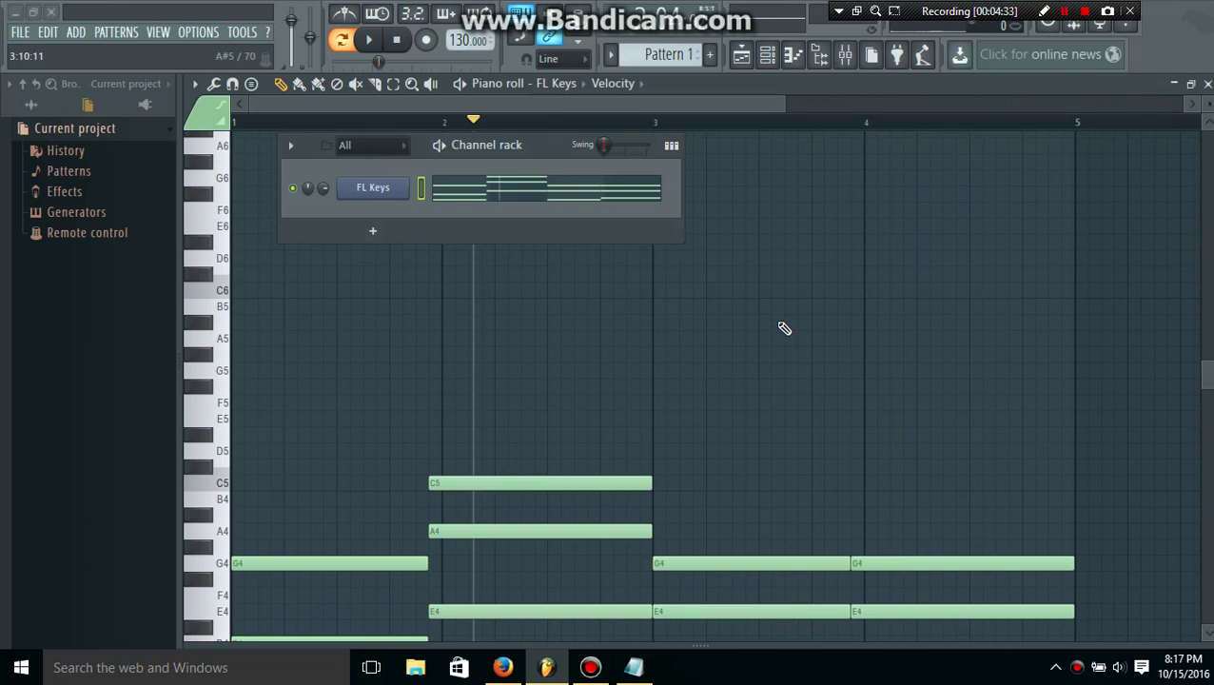
{"action": "left_click", "coordinate": [263, 371]}
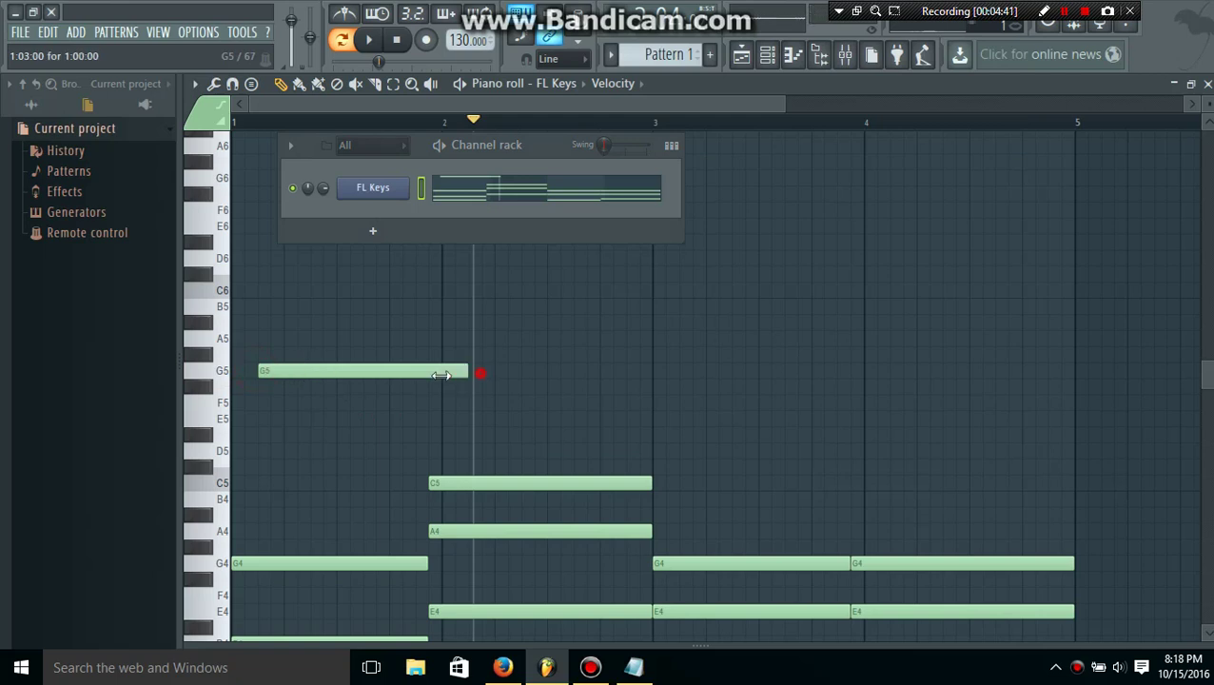
{"action": "left_click_drag", "start_coordinate": [481, 372], "coordinate": [348, 374]}
{"action": "right_click", "coordinate": [305, 374]}
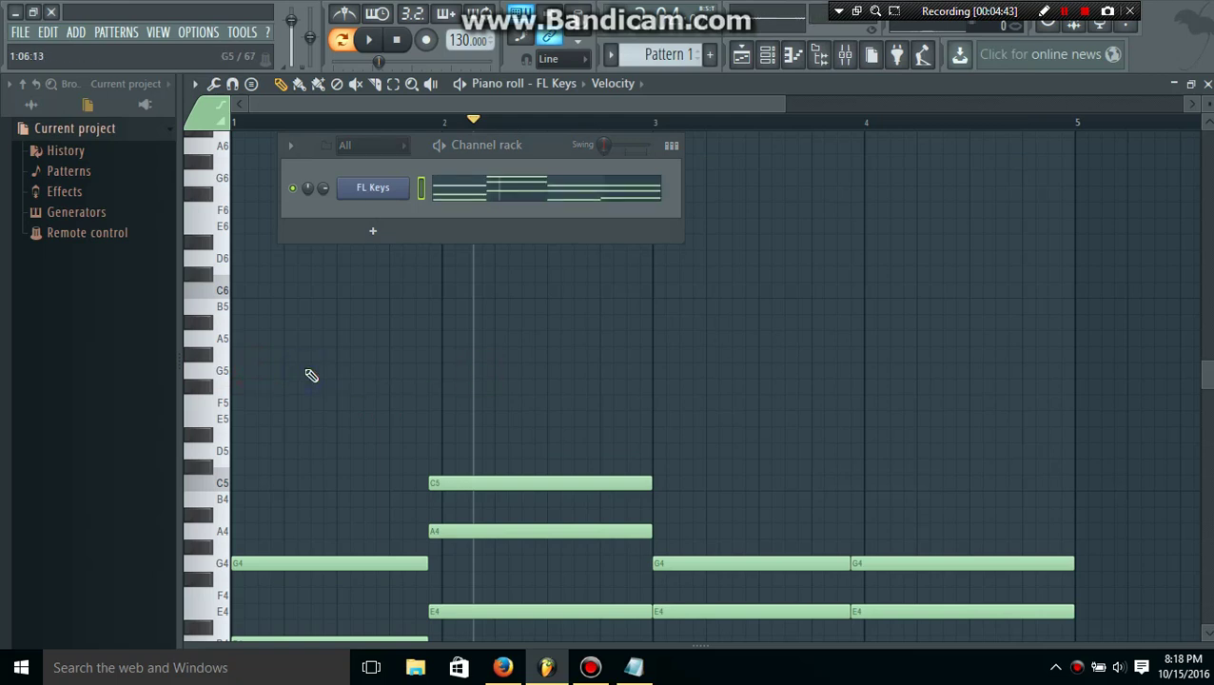
{"action": "left_click", "coordinate": [245, 306]}
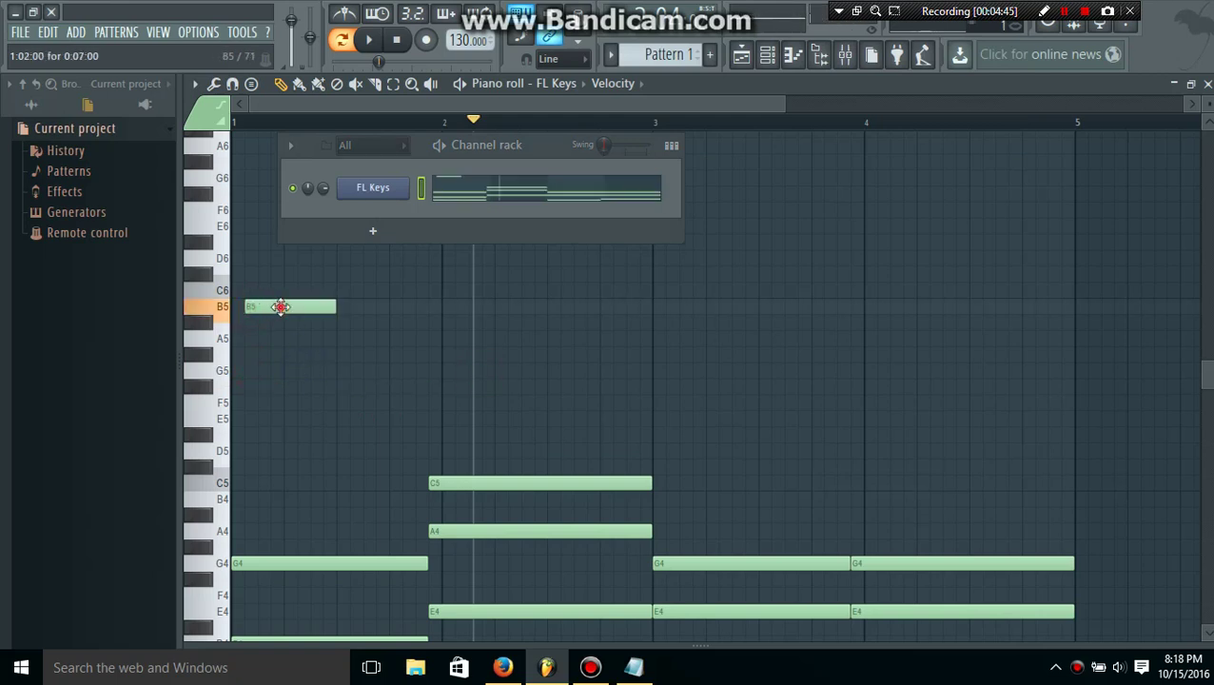
- Audition the piano keys between B5 and D5 to work out the melody notes that follow the opening B5
{"action": "left_click", "coordinate": [220, 313]}
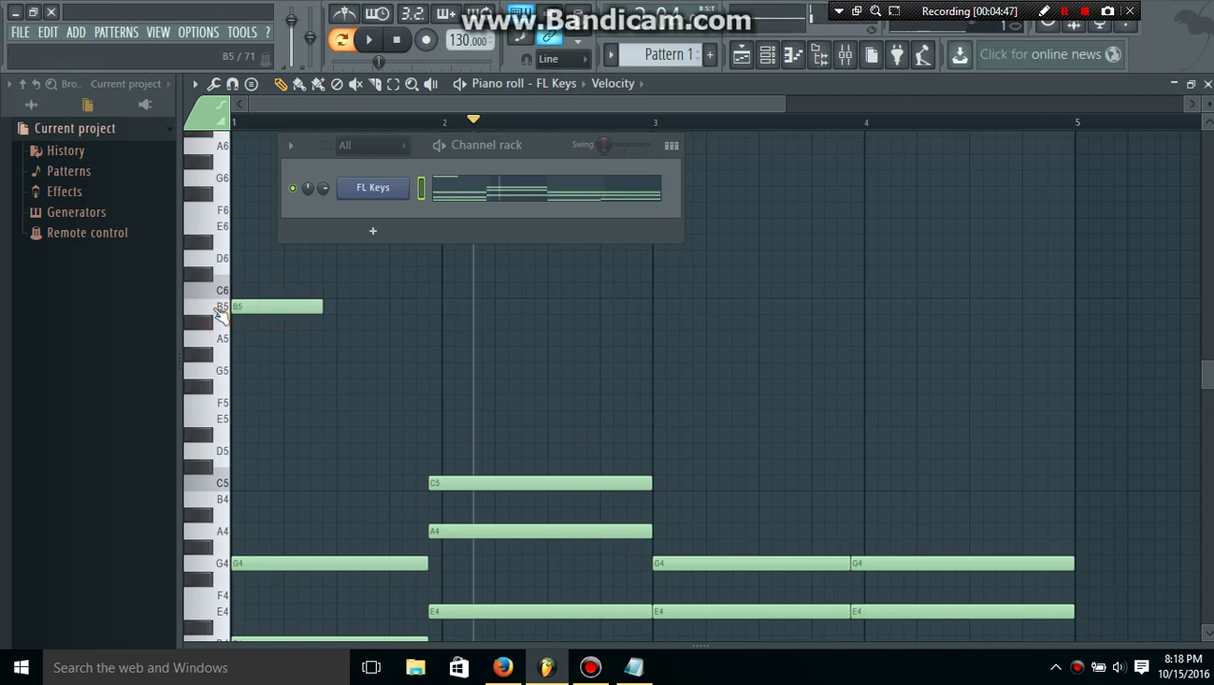
{"action": "left_click", "coordinate": [221, 314]}
{"action": "left_click", "coordinate": [218, 306]}
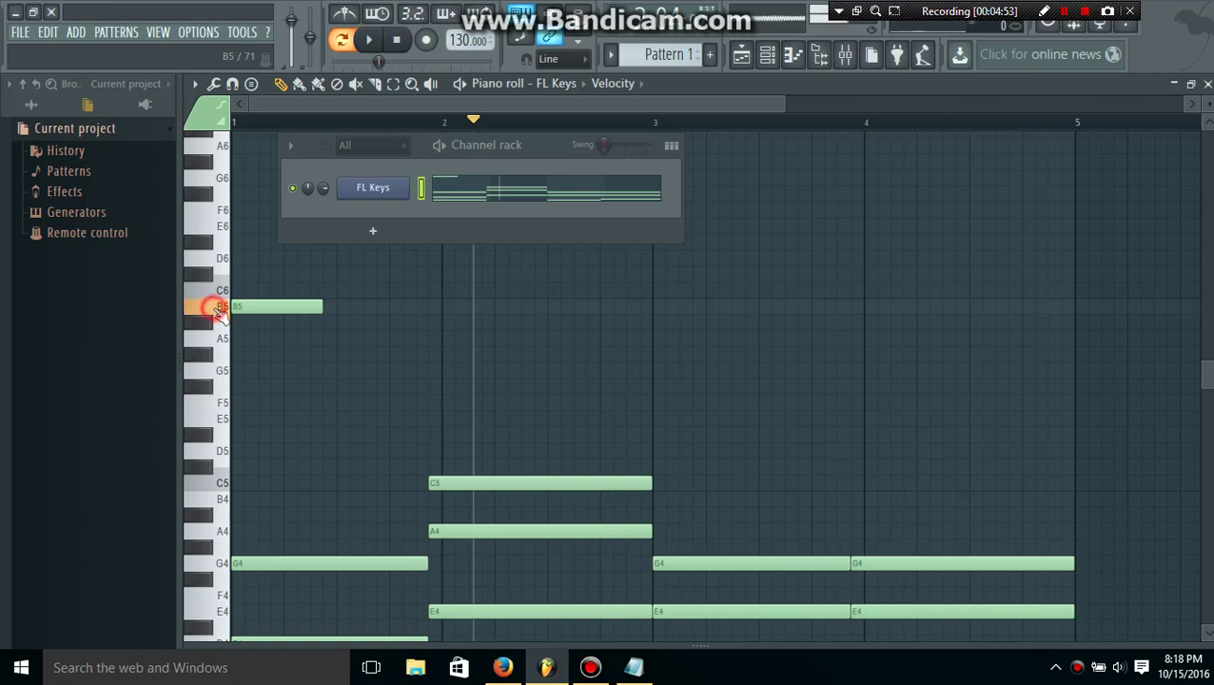
{"action": "left_click", "coordinate": [222, 307]}
{"action": "left_click", "coordinate": [219, 327]}
{"action": "left_click", "coordinate": [219, 309]}
{"action": "left_click", "coordinate": [220, 346]}
{"action": "left_click", "coordinate": [213, 368]}
{"action": "left_click", "coordinate": [216, 306]}
{"action": "left_click", "coordinate": [221, 371]}
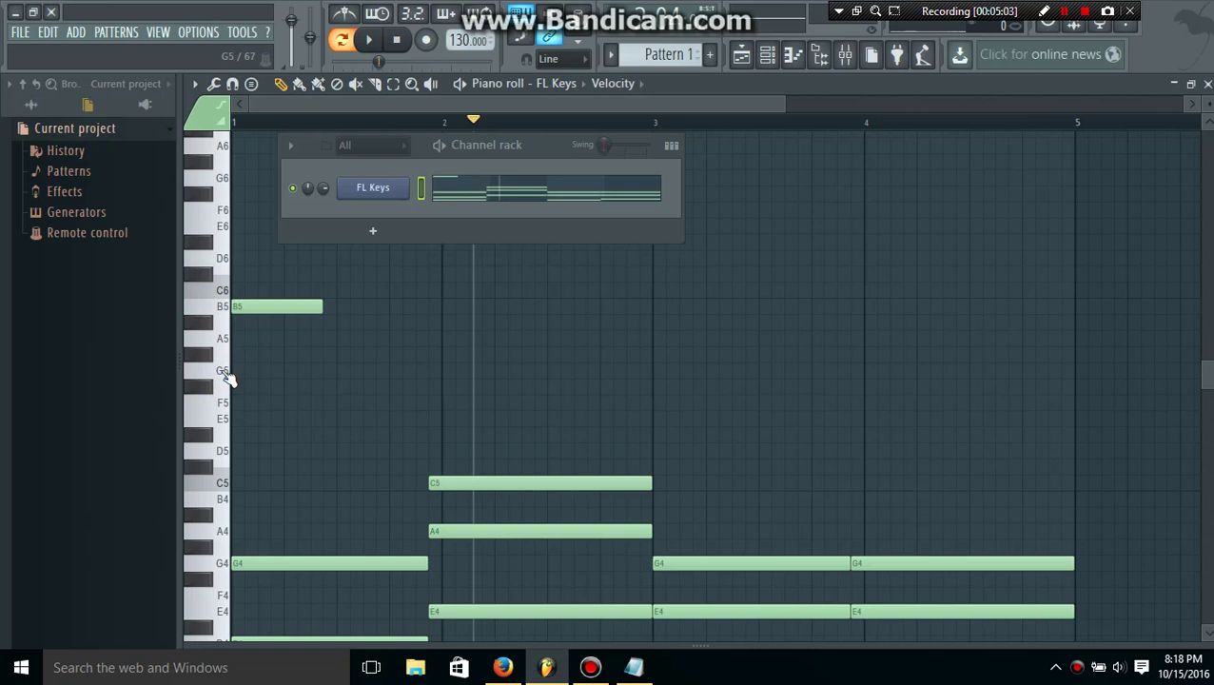
{"action": "left_click", "coordinate": [216, 304]}
{"action": "left_click", "coordinate": [220, 371]}
{"action": "left_click", "coordinate": [215, 306]}
{"action": "left_click", "coordinate": [215, 369]}
{"action": "left_click", "coordinate": [214, 337]}
{"action": "left_click", "coordinate": [215, 305]}
{"action": "left_click", "coordinate": [216, 367]}
{"action": "left_click", "coordinate": [212, 405]}
{"action": "left_click", "coordinate": [215, 305]}
{"action": "left_click", "coordinate": [219, 388]}
{"action": "left_click", "coordinate": [215, 306]}
{"action": "left_click", "coordinate": [217, 376]}
{"action": "left_click", "coordinate": [217, 415]}
{"action": "left_click", "coordinate": [219, 419]}
{"action": "left_click", "coordinate": [219, 419]}
{"action": "left_click", "coordinate": [220, 417]}
{"action": "left_click", "coordinate": [225, 455]}
{"action": "left_click", "coordinate": [217, 314]}
{"action": "left_click", "coordinate": [219, 371]}
{"action": "left_click", "coordinate": [219, 454]}
- Add G5 and D5 melody notes after the opening B5, with all three notes four steps long and directly consecutive
{"action": "left_click", "coordinate": [331, 371]}
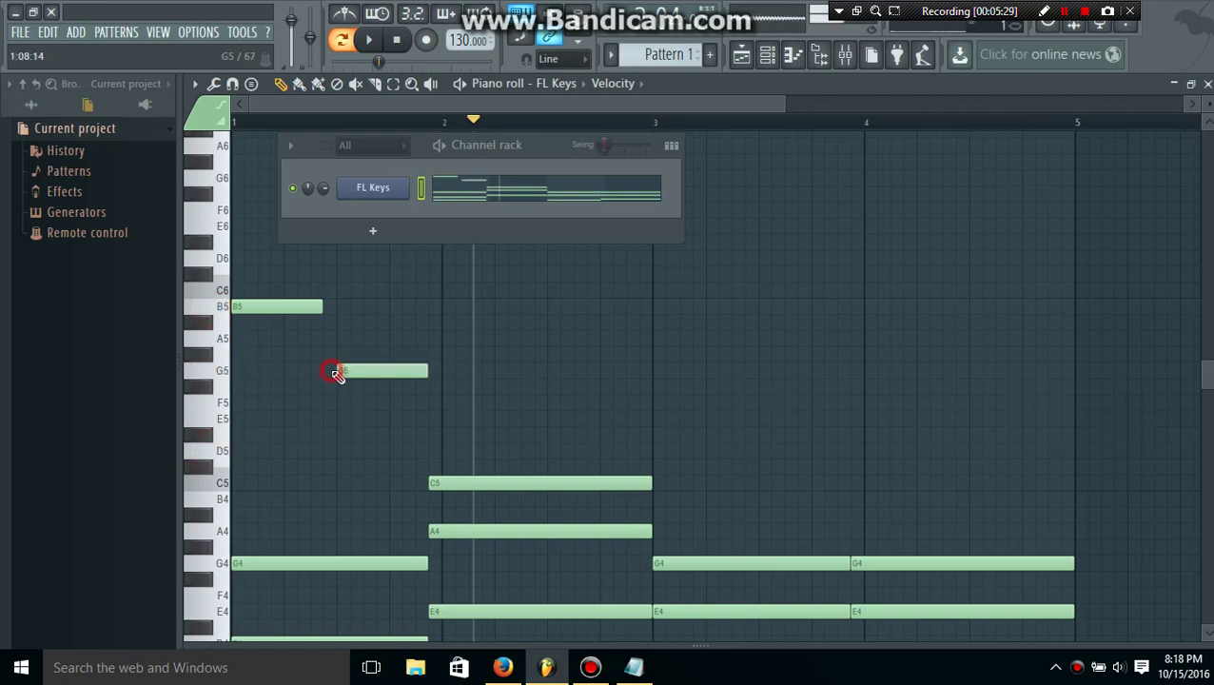
{"action": "left_click", "coordinate": [443, 452]}
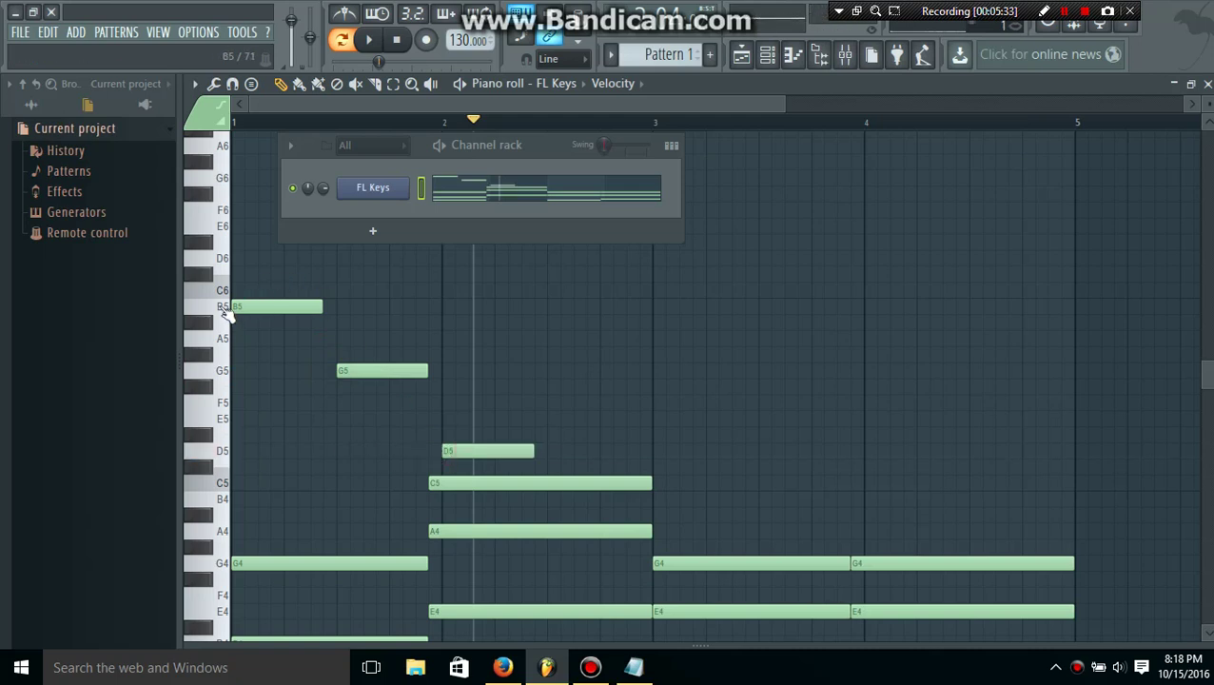
{"action": "left_click_drag", "start_coordinate": [316, 307], "coordinate": [285, 306]}
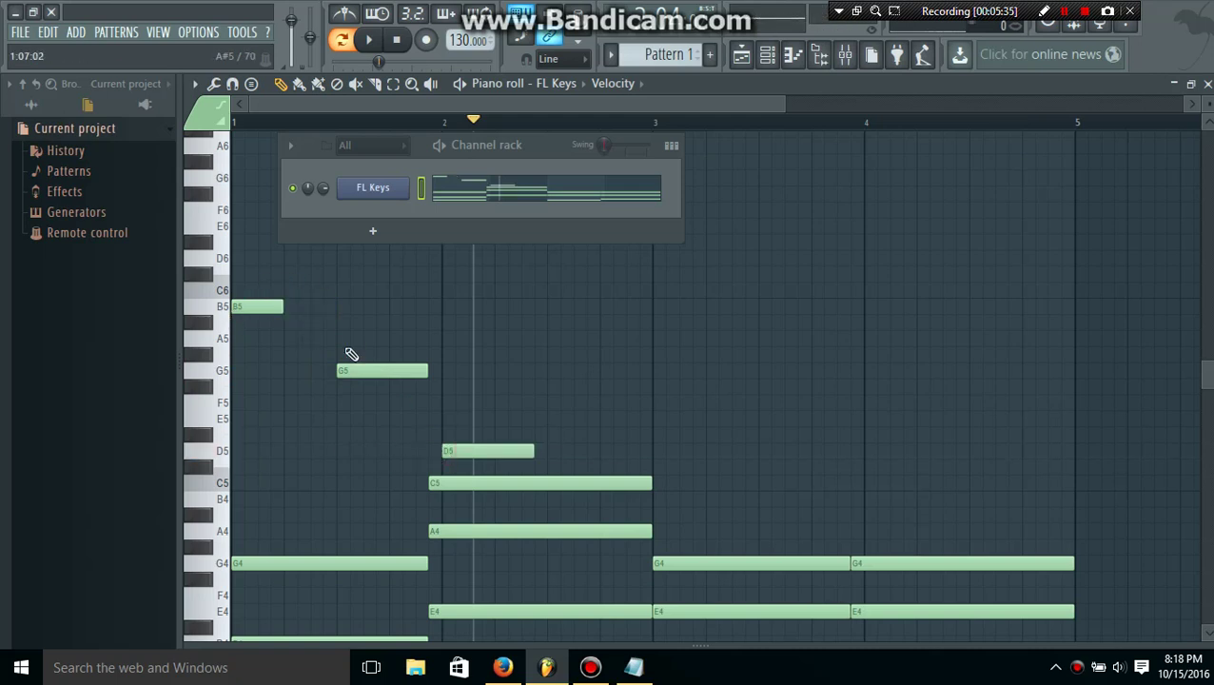
{"action": "left_click_drag", "start_coordinate": [384, 370], "coordinate": [337, 369]}
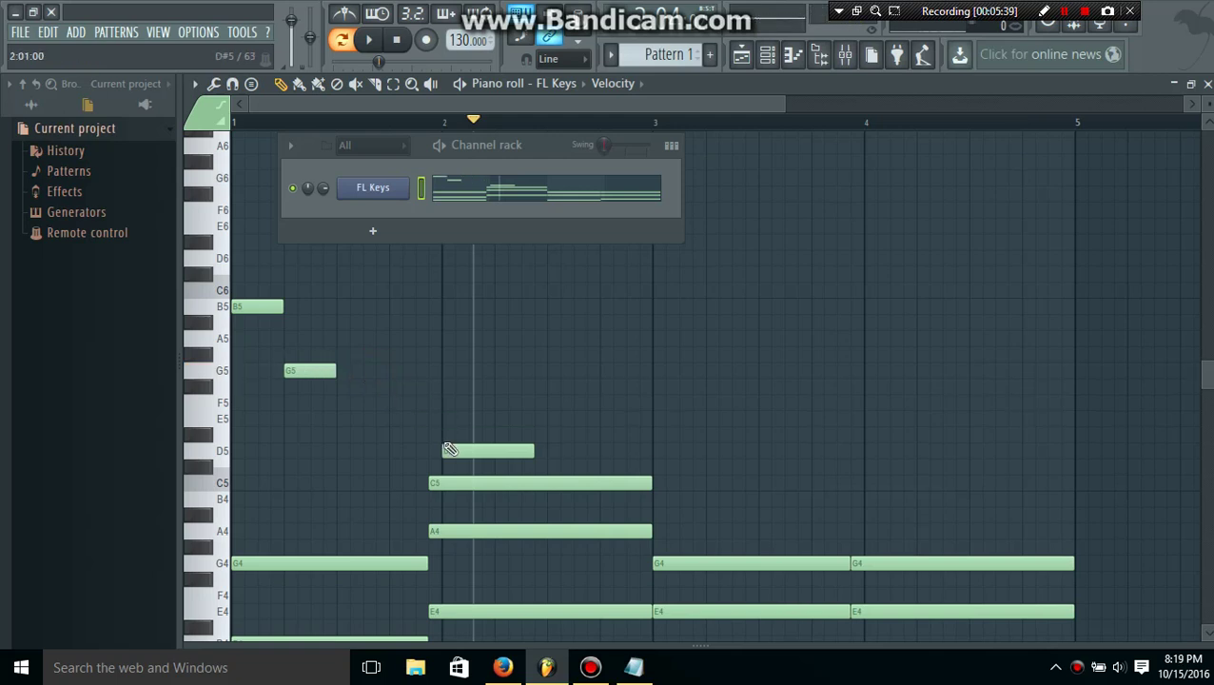
{"action": "left_click_drag", "start_coordinate": [486, 452], "coordinate": [393, 449]}
- Audition the B5, G5 and D5 keys, then play the pattern to hear the melody over the chords and pause it
{"action": "left_click", "coordinate": [220, 306]}
{"action": "left_click", "coordinate": [223, 365]}
{"action": "left_click", "coordinate": [221, 449]}
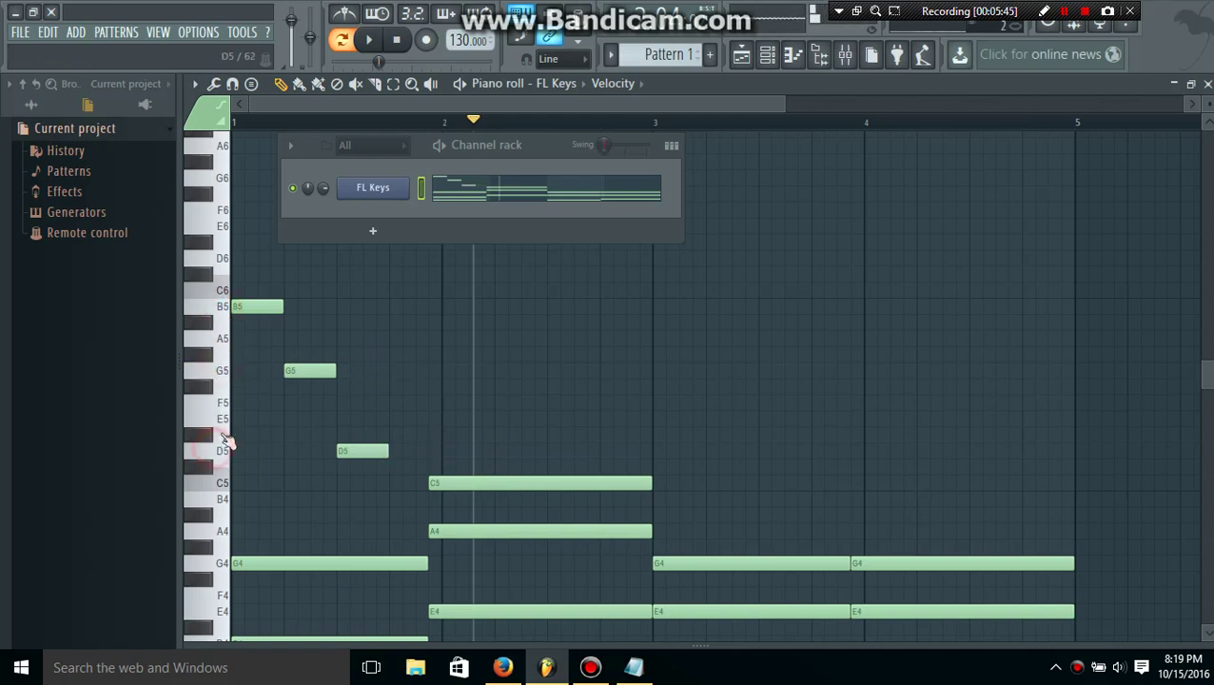
{"action": "left_click", "coordinate": [370, 40]}
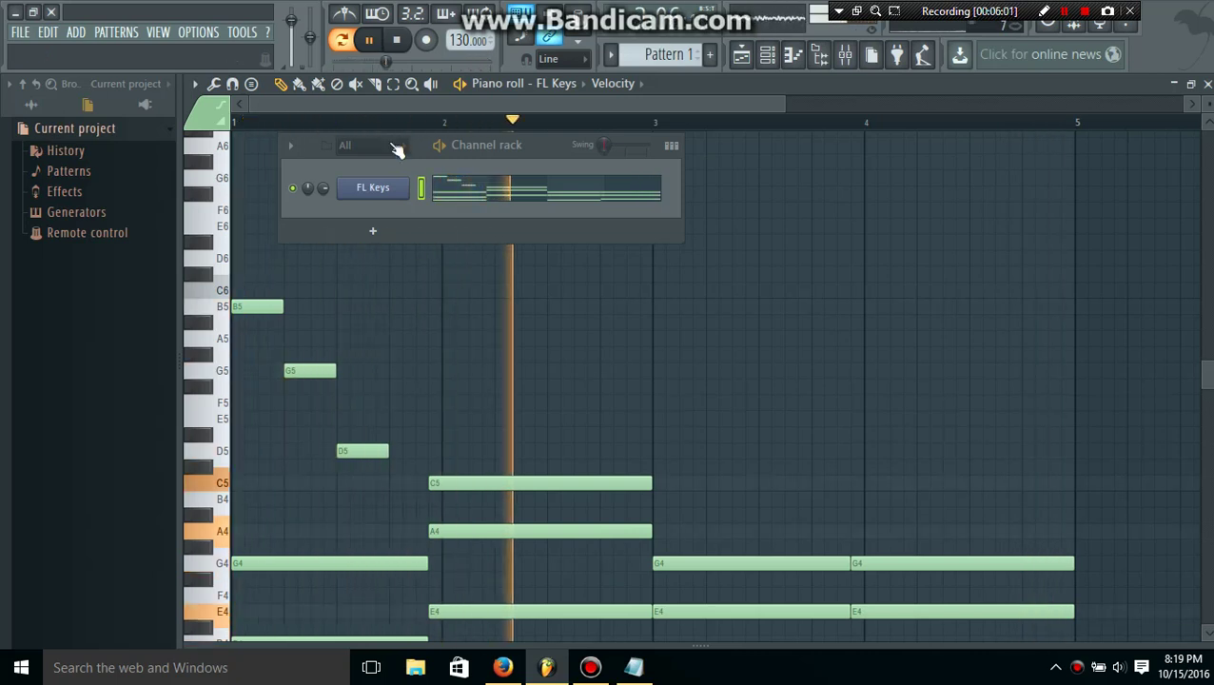
{"action": "left_click", "coordinate": [371, 40]}
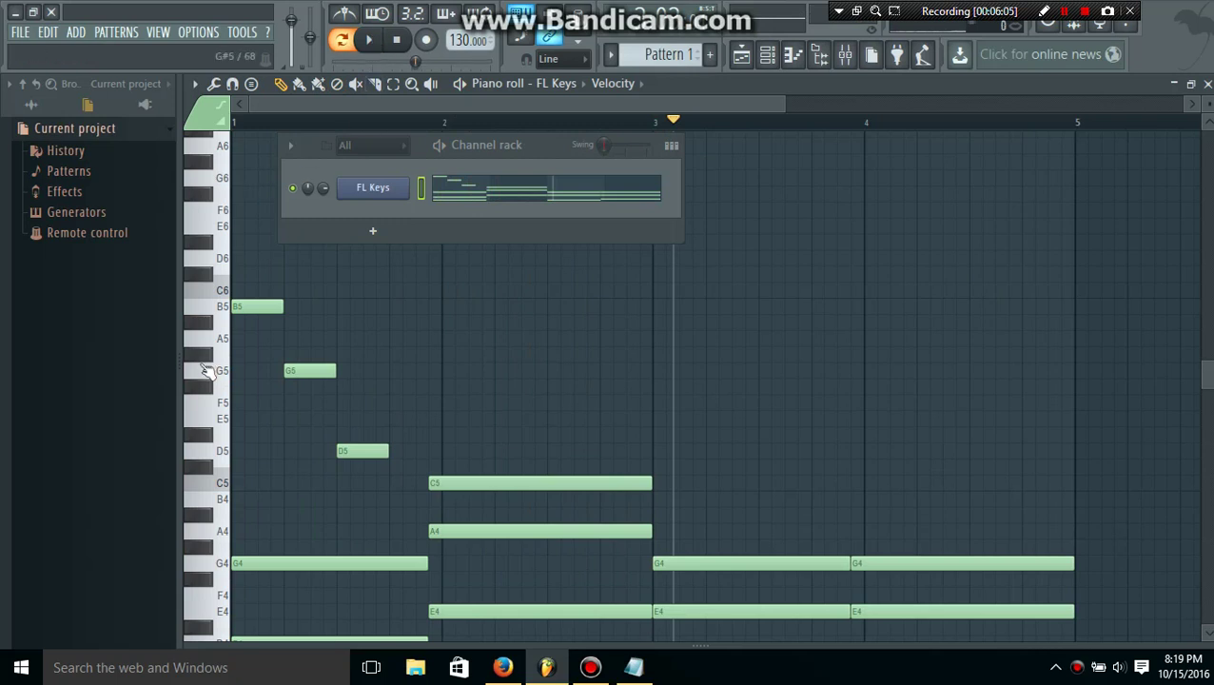
- Audition the descending melody on the piano keys again, trying pitches for the note after D5
{"action": "left_click", "coordinate": [225, 307]}
{"action": "left_click", "coordinate": [222, 369]}
{"action": "left_click", "coordinate": [224, 412]}
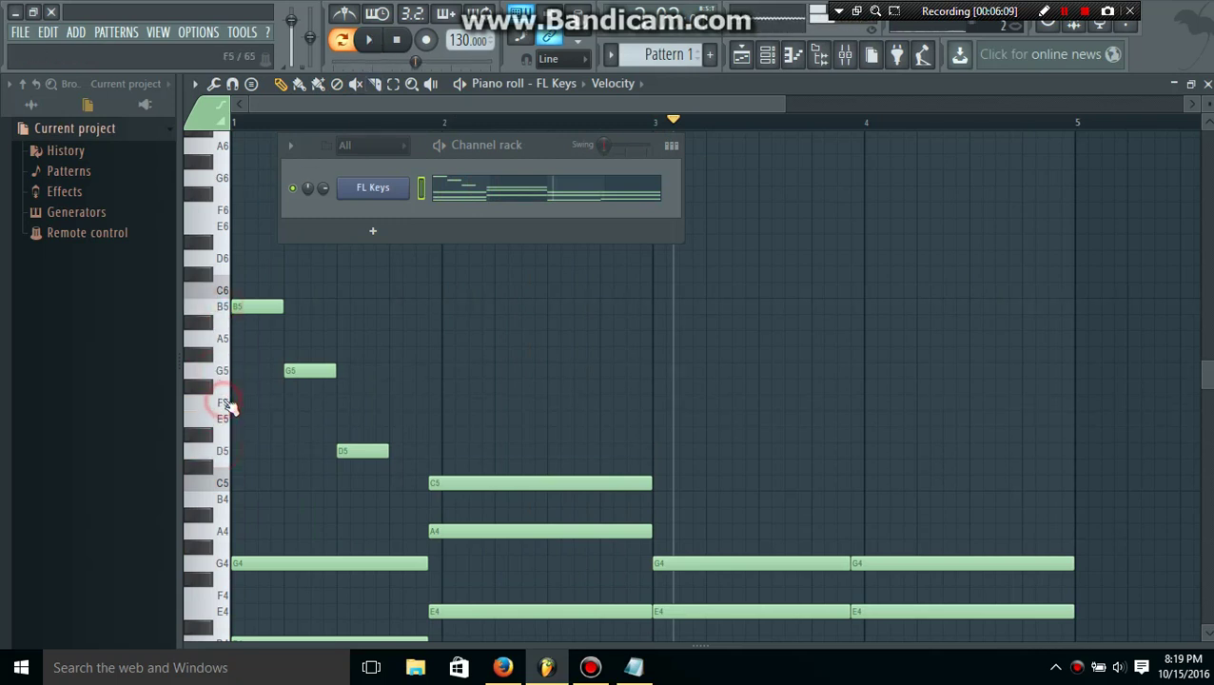
{"action": "left_click", "coordinate": [218, 309]}
{"action": "left_click", "coordinate": [222, 376]}
{"action": "left_click", "coordinate": [220, 450]}
{"action": "left_click", "coordinate": [222, 374]}
{"action": "left_click", "coordinate": [220, 391]}
{"action": "left_click", "coordinate": [202, 390]}
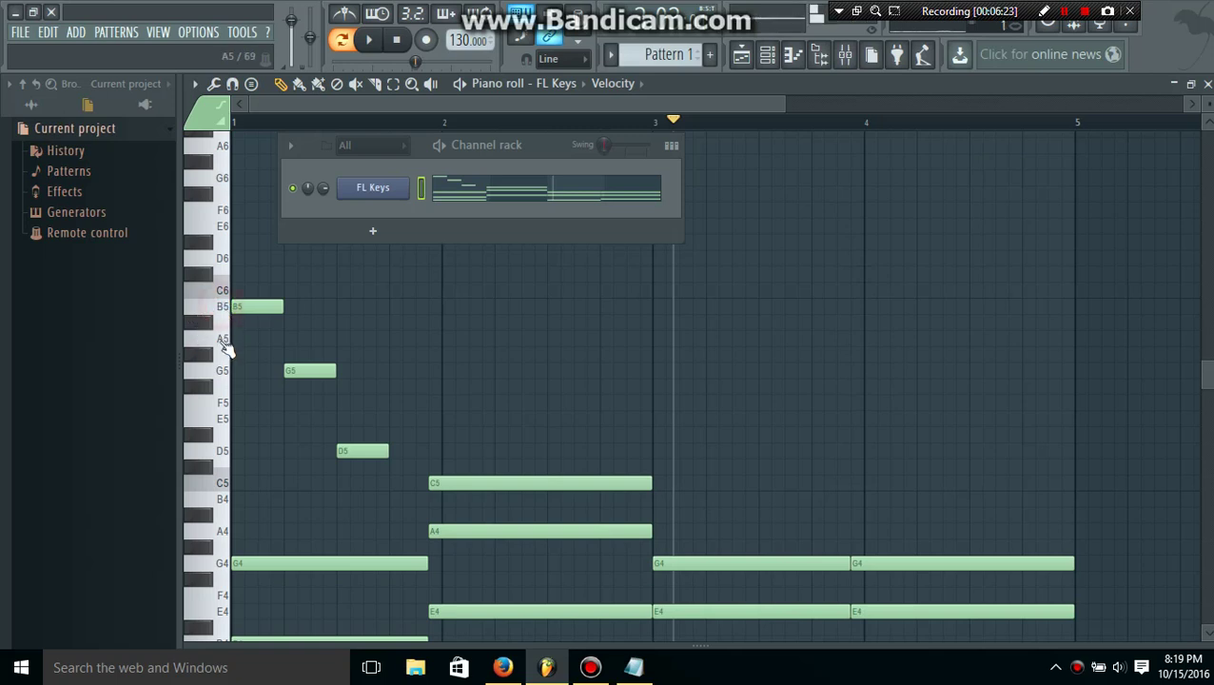
{"action": "left_click", "coordinate": [216, 451]}
{"action": "left_click", "coordinate": [224, 305]}
- Add consecutive two-step B5 and C6 notes at the end of bar 1, then play the pattern from early in bar 1 and pause
{"action": "left_click", "coordinate": [401, 307]}
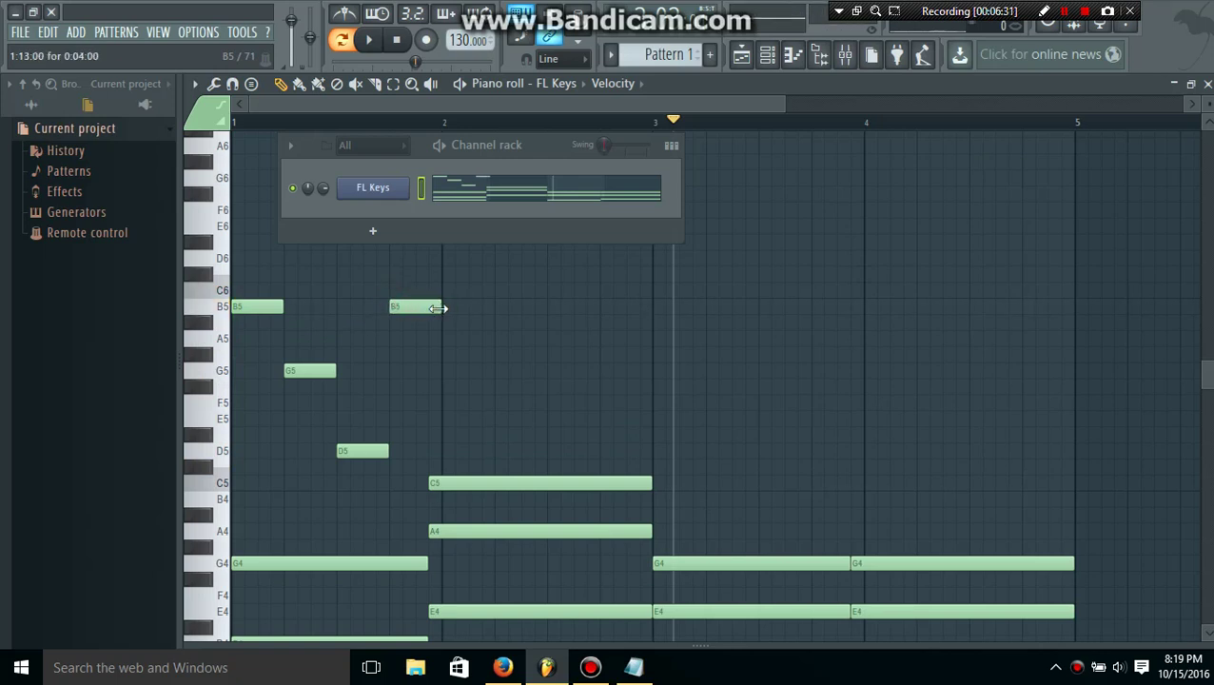
{"action": "left_click", "coordinate": [435, 290]}
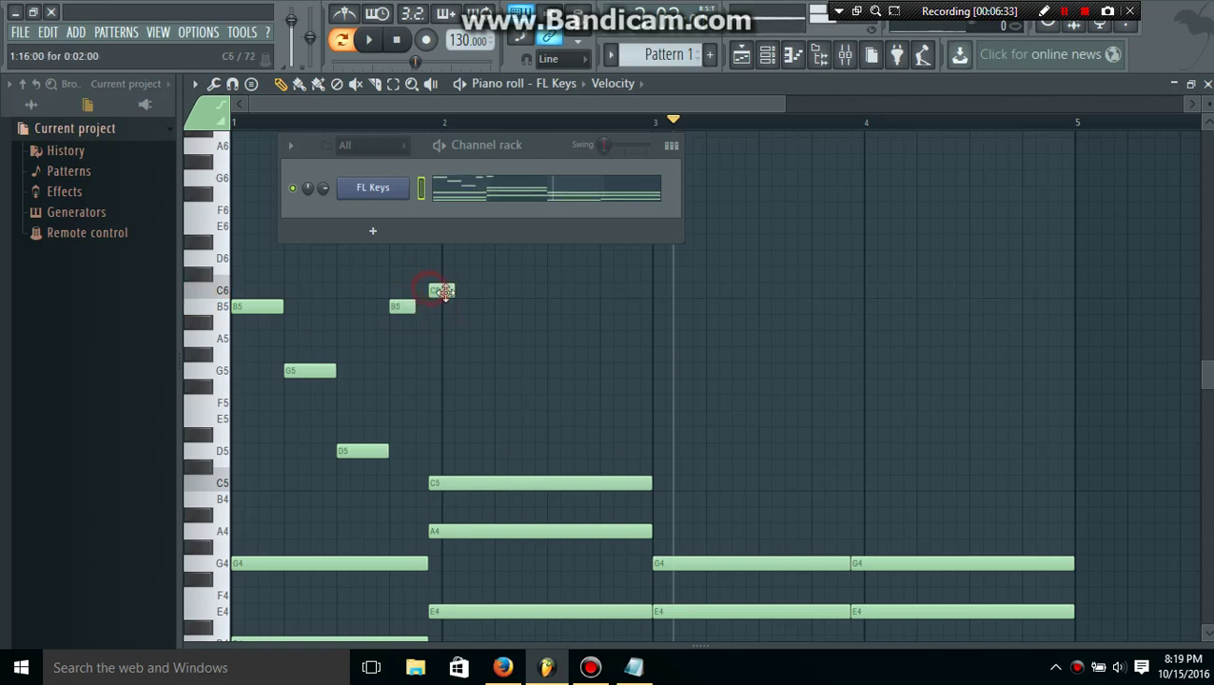
{"action": "left_click_drag", "start_coordinate": [447, 291], "coordinate": [429, 291]}
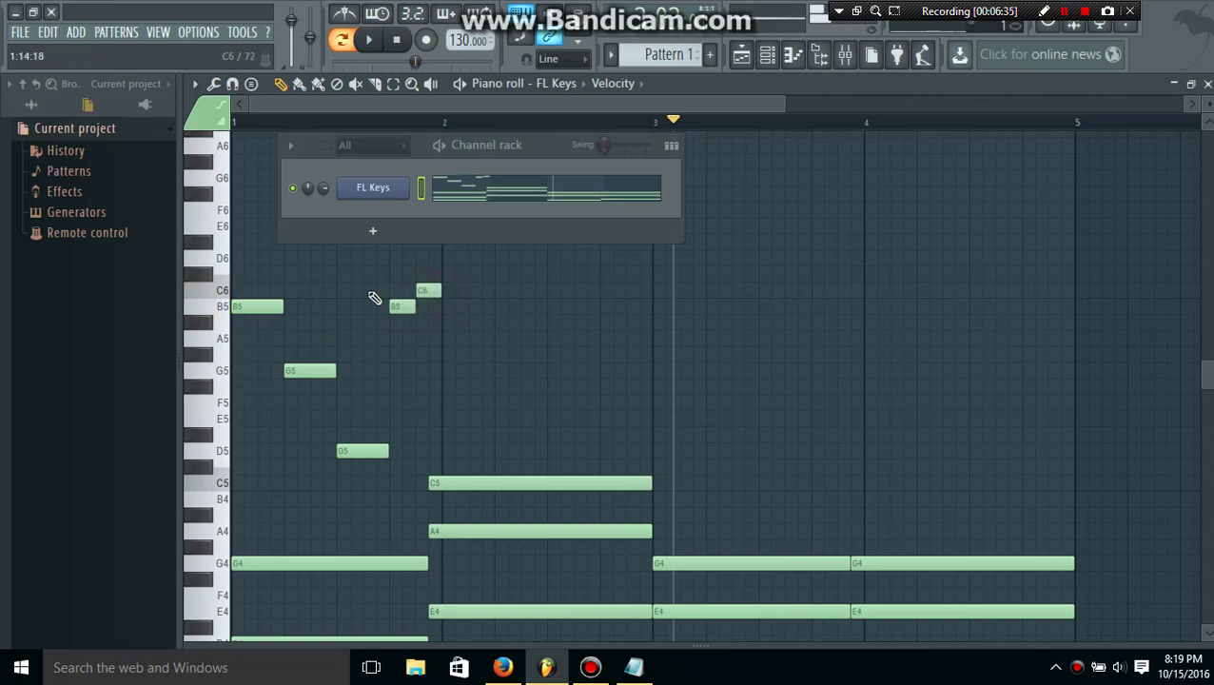
{"action": "left_click", "coordinate": [258, 122]}
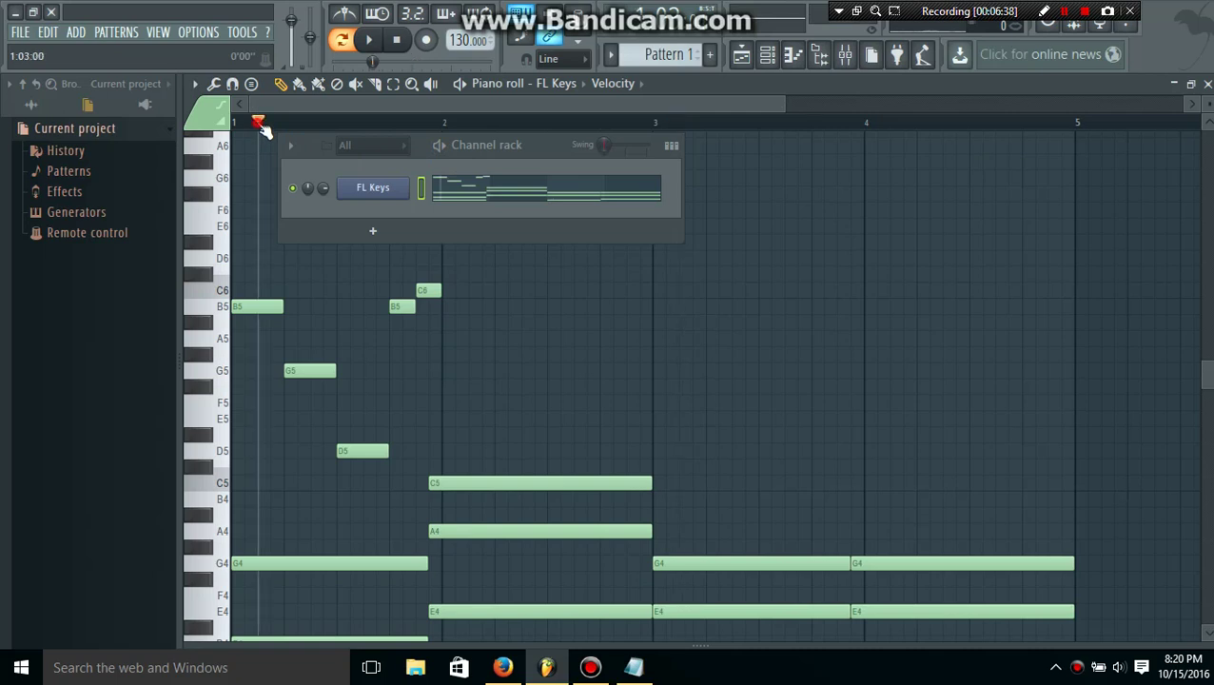
{"action": "left_click", "coordinate": [368, 42]}
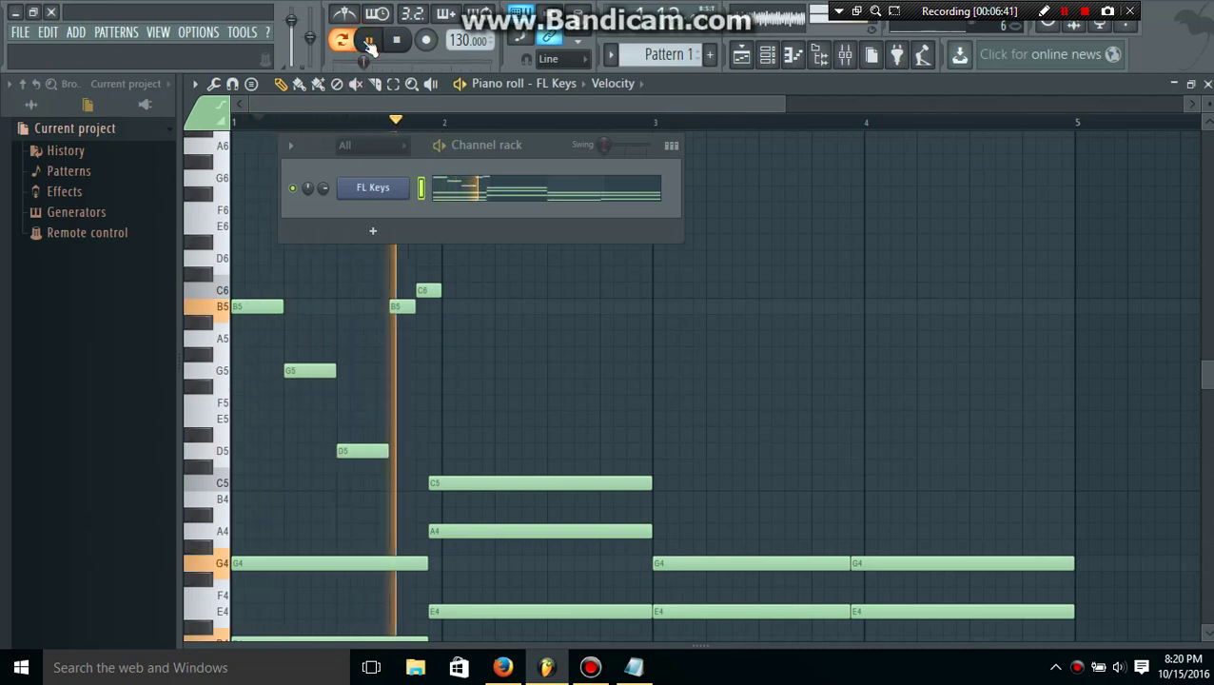
{"action": "left_click", "coordinate": [370, 43]}
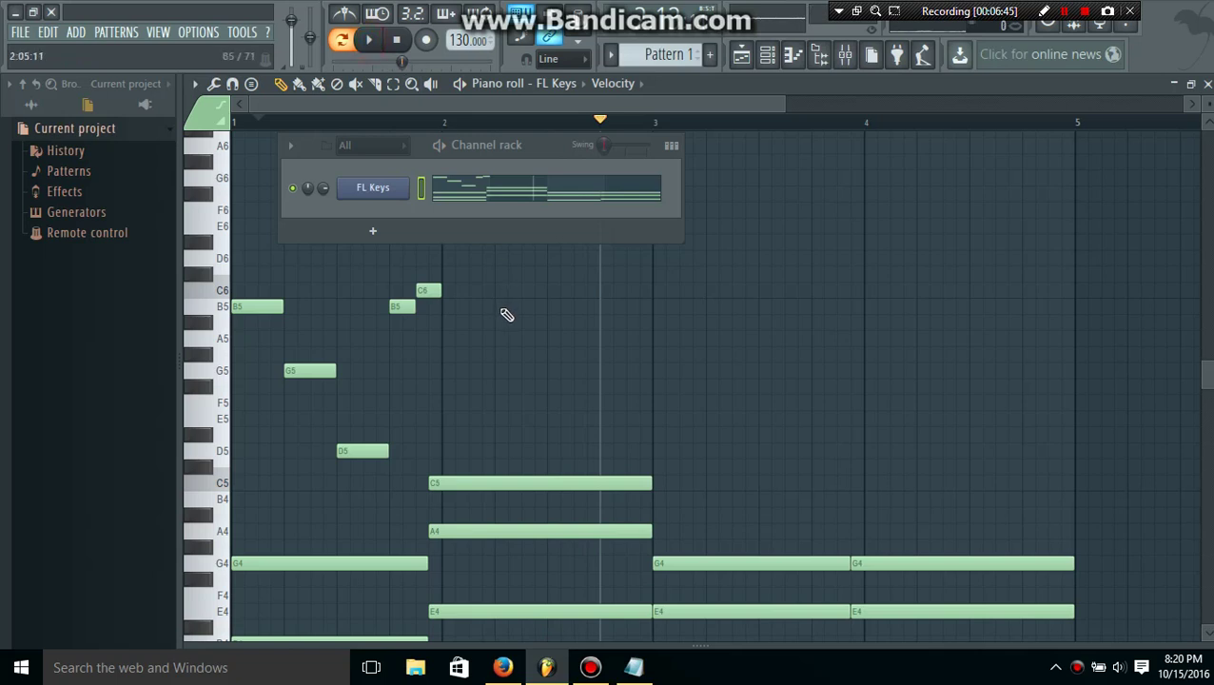
- Lengthen C6 to four steps, start it with the second chord, and extend the second B5 to meet it during playback
{"action": "left_click_drag", "start_coordinate": [440, 287], "coordinate": [466, 285]}
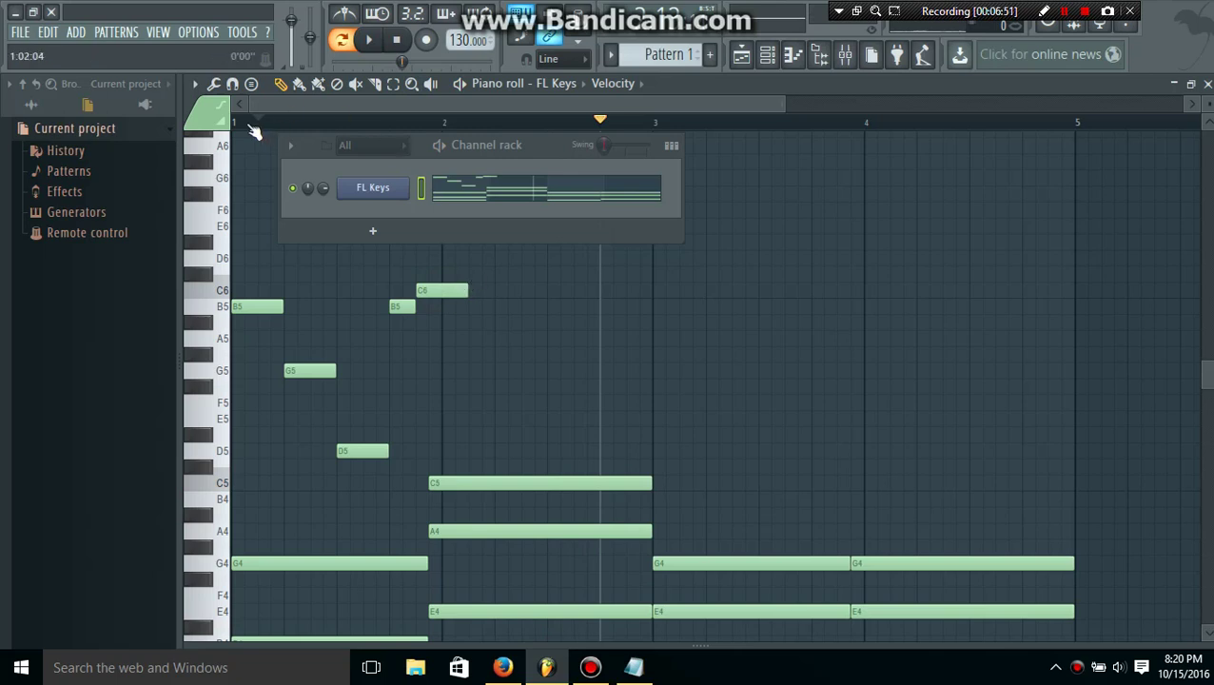
{"action": "left_click", "coordinate": [369, 40]}
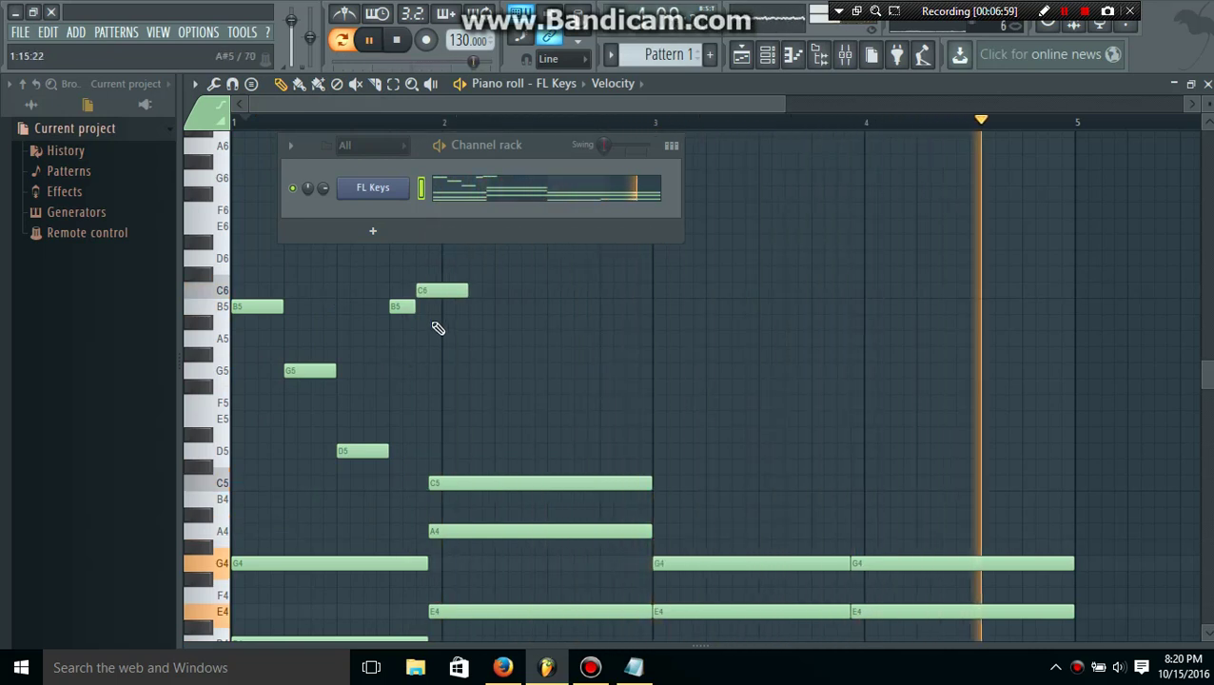
{"action": "left_click_drag", "start_coordinate": [433, 289], "coordinate": [445, 289]}
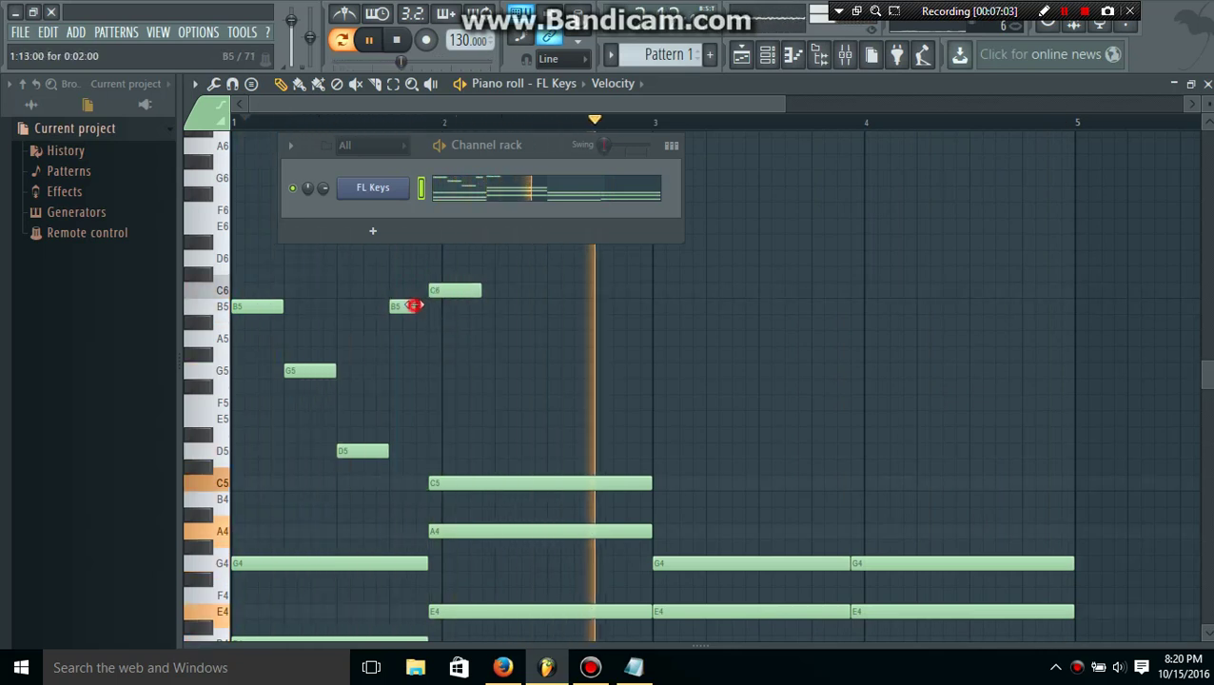
{"action": "left_click_drag", "start_coordinate": [414, 306], "coordinate": [428, 305]}
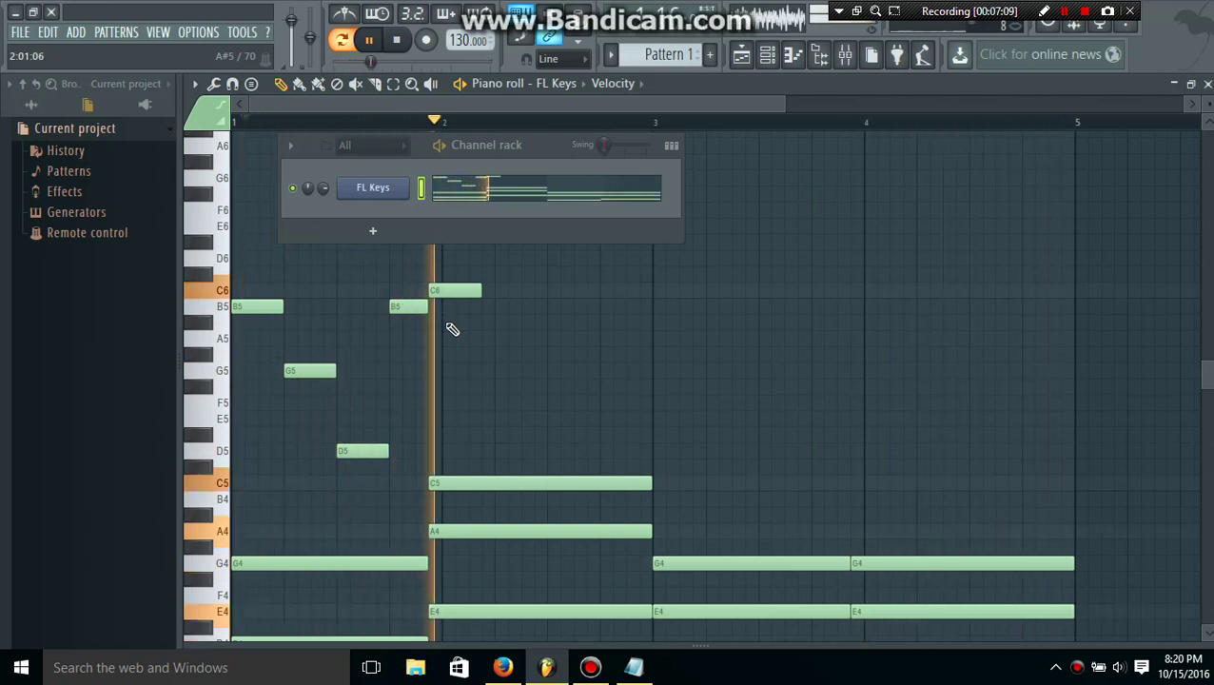
- Move D5 two steps later and make the second B5 a two-step note ending where C6 begins
{"action": "left_click_drag", "start_coordinate": [366, 450], "coordinate": [392, 450]}
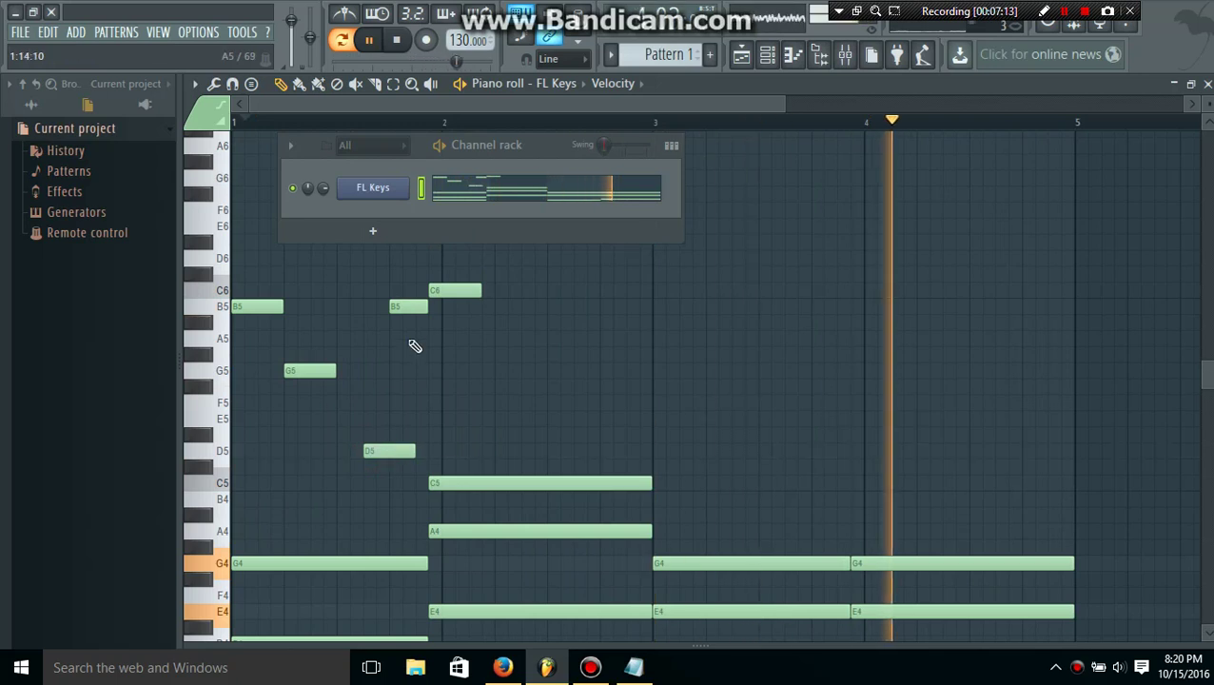
{"action": "mouse_move", "coordinate": [426, 306]}
{"action": "left_mouse_down"}
{"action": "mouse_move", "coordinate": [398, 307]}
{"action": "mouse_move", "coordinate": [418, 304]}
{"action": "left_mouse_up"}
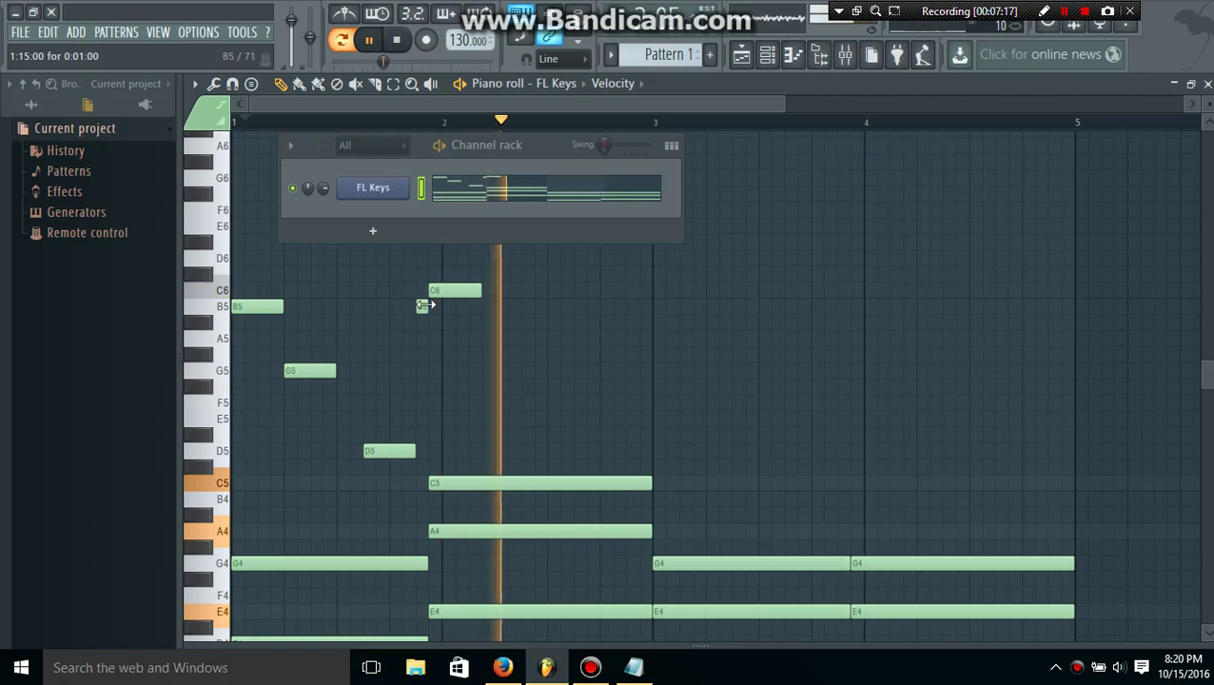
{"action": "left_click_drag", "start_coordinate": [424, 306], "coordinate": [429, 306]}
{"action": "left_click", "coordinate": [428, 306]}
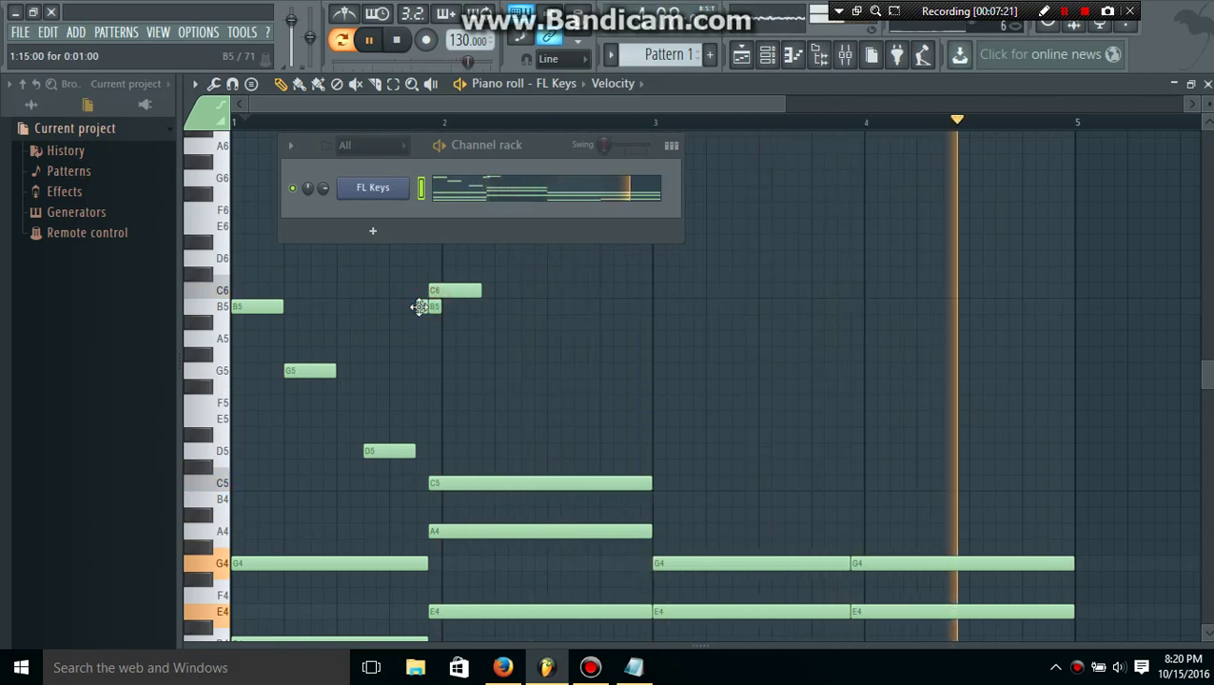
{"action": "right_click", "coordinate": [431, 306]}
{"action": "left_click", "coordinate": [429, 306]}
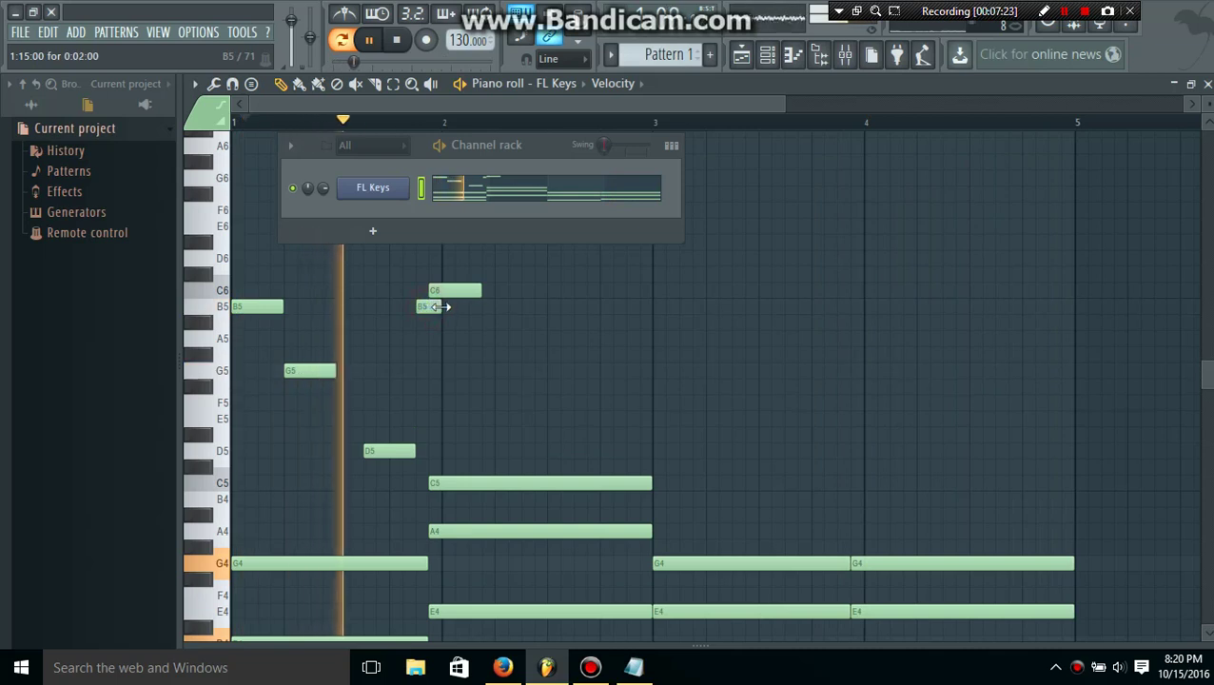
{"action": "left_click", "coordinate": [422, 306]}
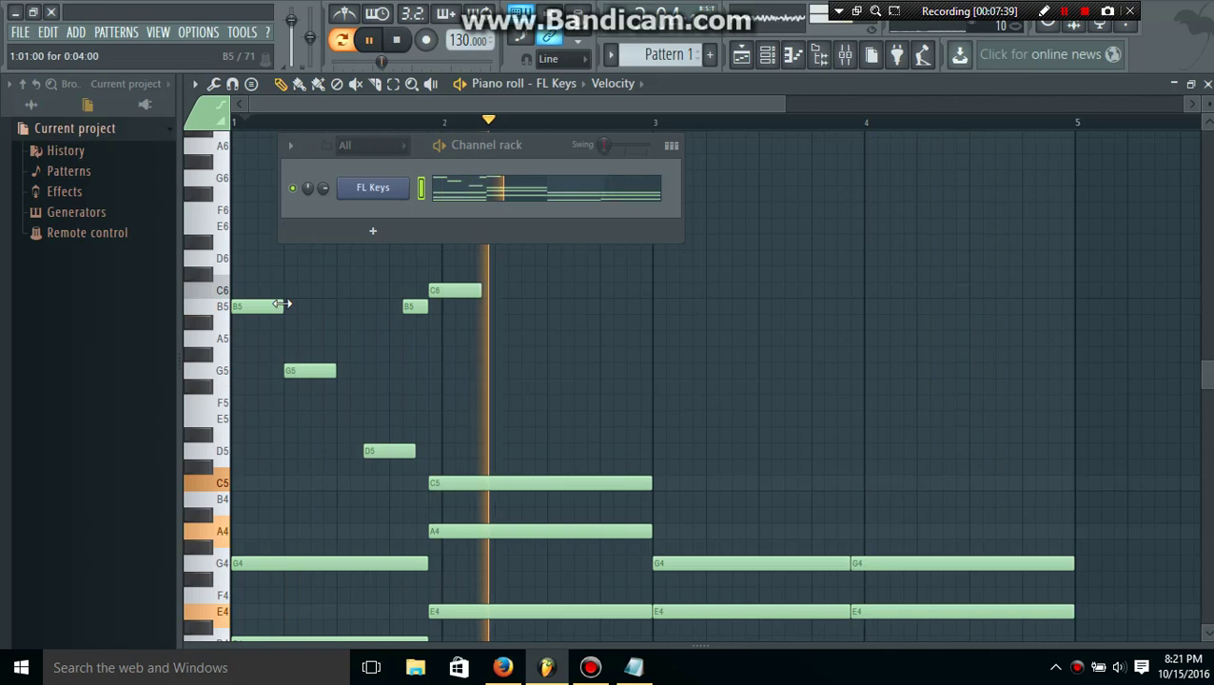
- Lengthen the opening B5 to five steps, fit G5 between it and D5, and replay the pattern from the start of bar 1
{"action": "scroll", "coordinate": [382, 387], "scroll_direction": "down", "scroll_amount": 3}
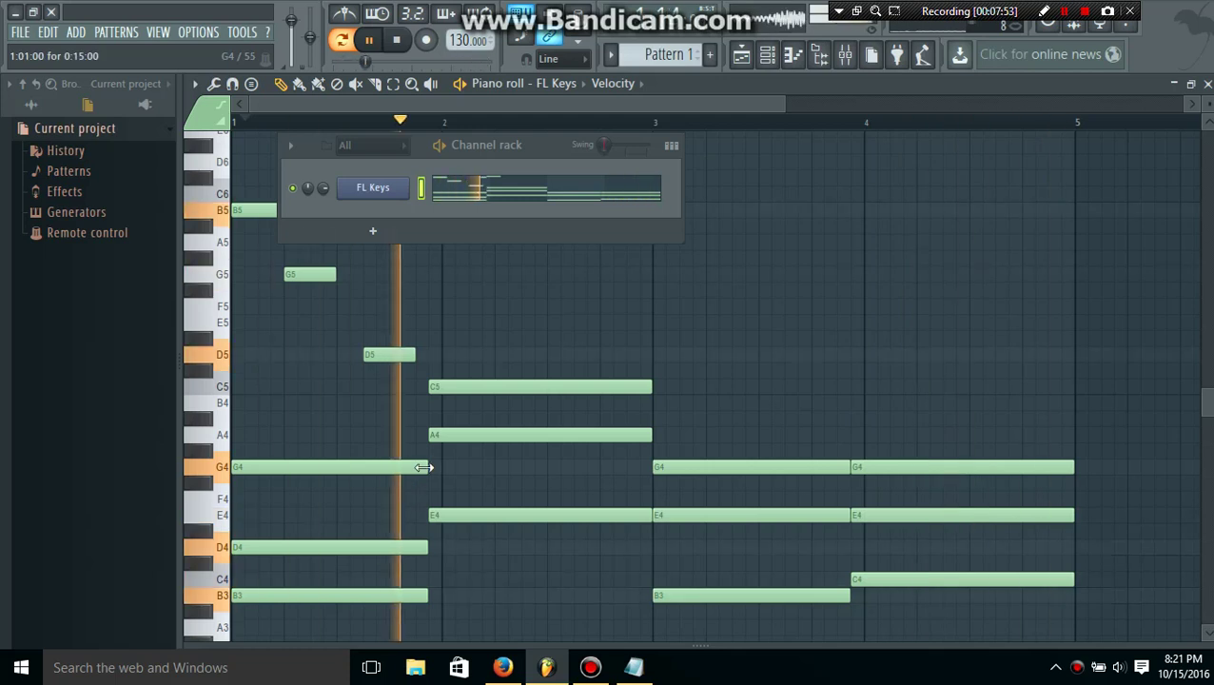
{"action": "scroll", "coordinate": [390, 462], "scroll_direction": "up", "scroll_amount": 1}
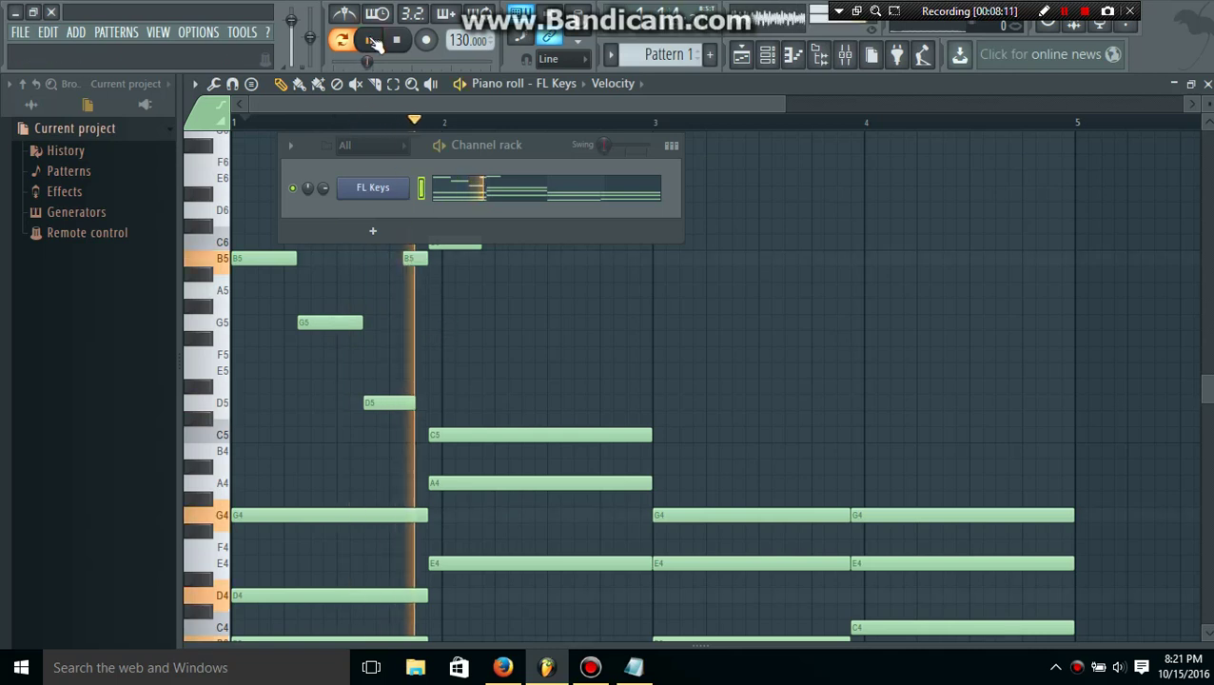
{"action": "left_click", "coordinate": [249, 125]}
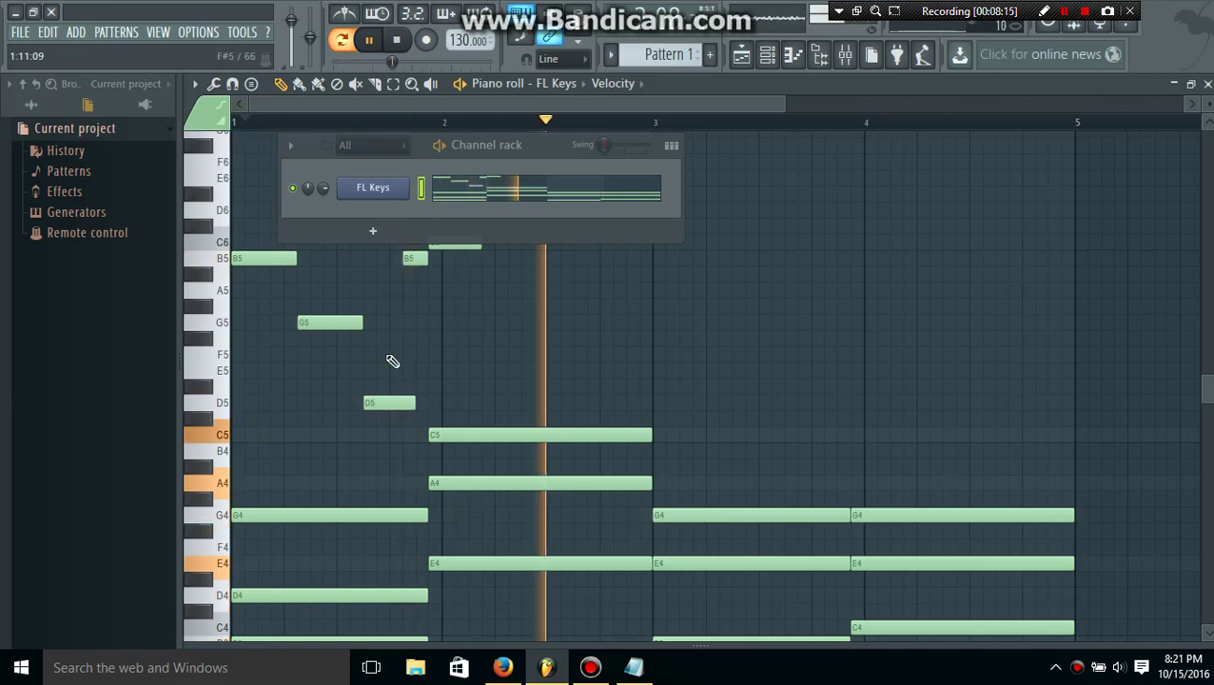
- Make the opening B5, G5 and D5 notes four steps each and place them back to back from bar 1
{"action": "left_click_drag", "start_coordinate": [412, 395], "coordinate": [416, 401]}
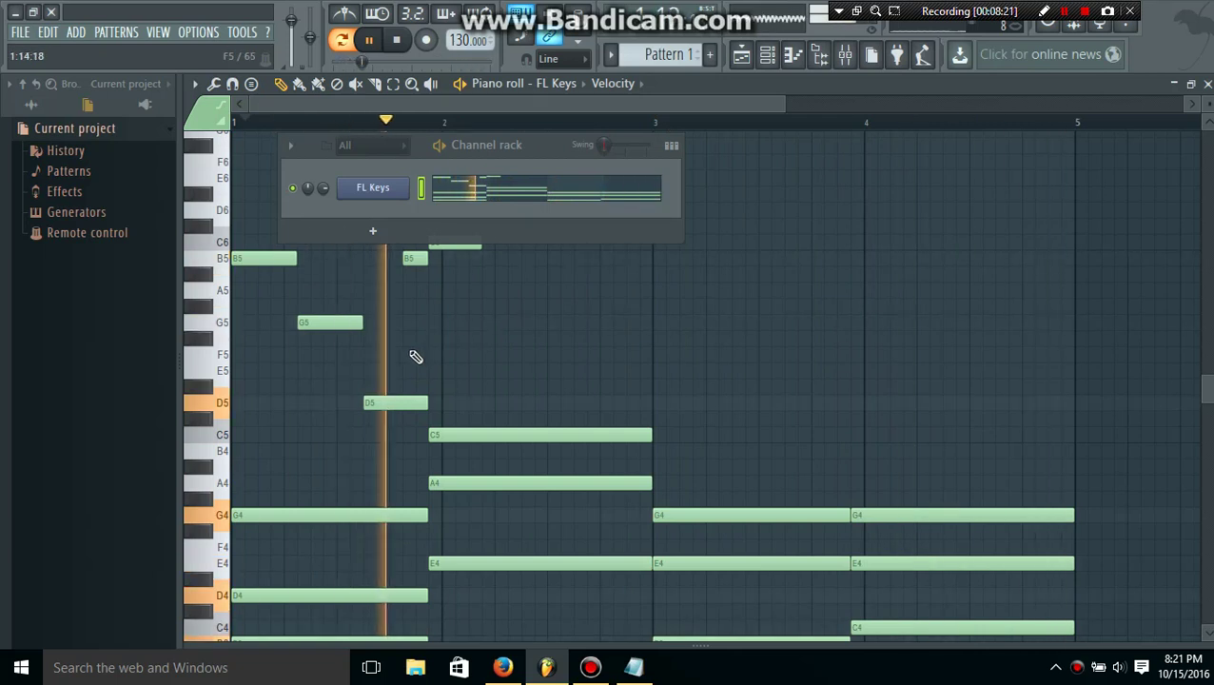
{"action": "left_click_drag", "start_coordinate": [342, 321], "coordinate": [338, 322]}
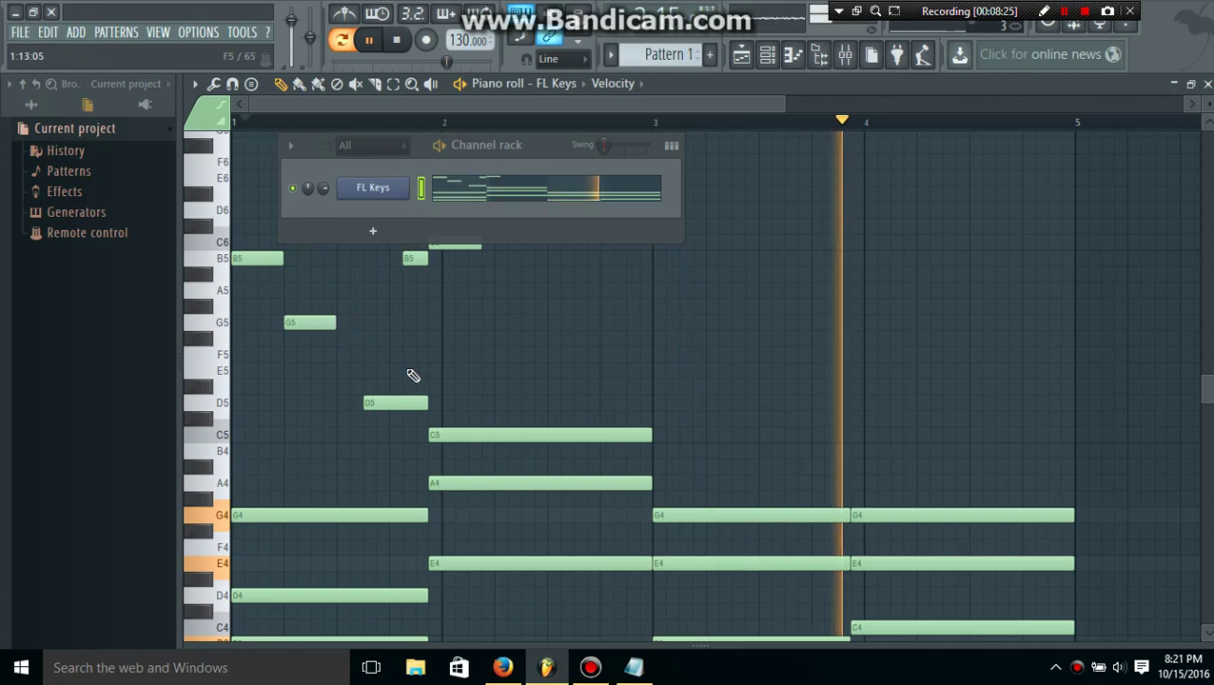
{"action": "left_click_drag", "start_coordinate": [426, 403], "coordinate": [381, 401]}
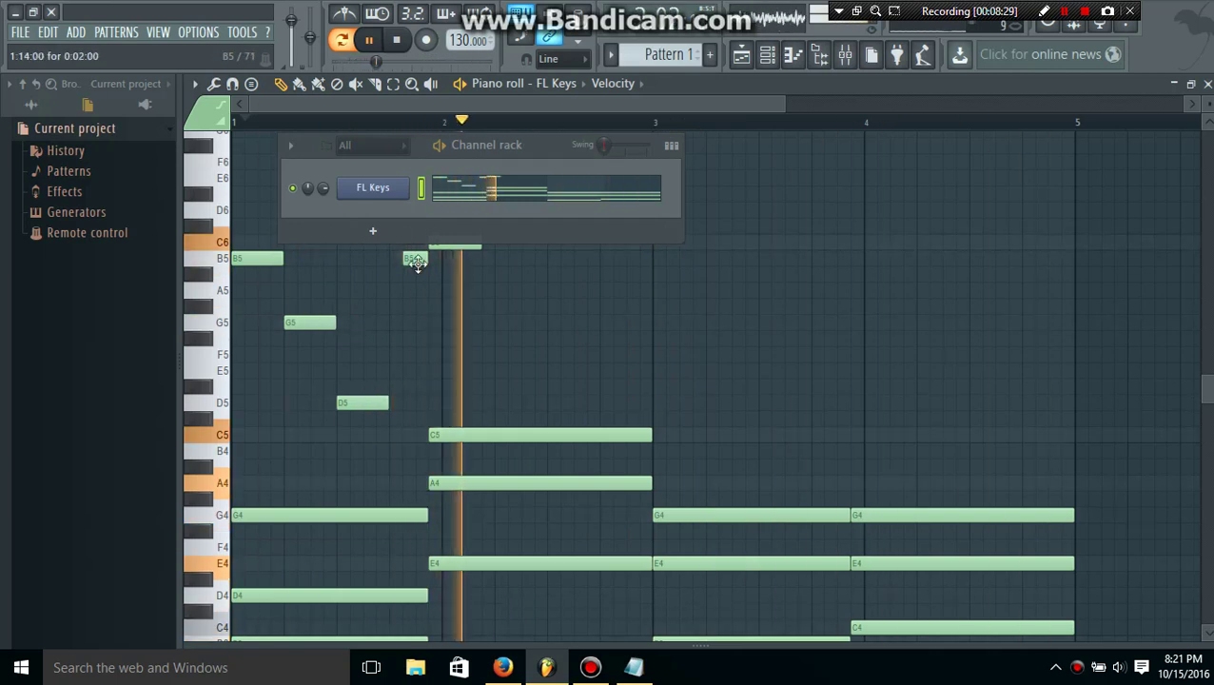
- Extend the second B5 to three steps directly after D5, ending where the four-step C6 starts with the second chord
{"action": "scroll", "coordinate": [473, 306], "scroll_direction": "up", "scroll_amount": 2}
{"action": "left_click_drag", "start_coordinate": [459, 291], "coordinate": [449, 290]}
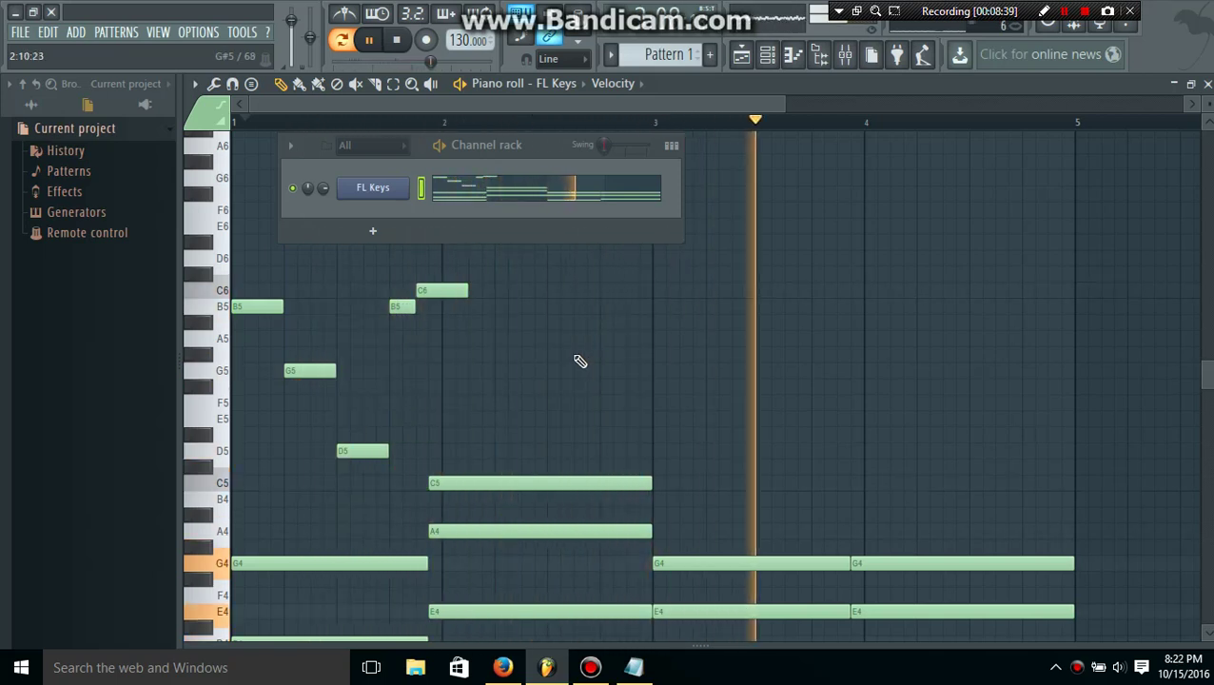
{"action": "left_click_drag", "start_coordinate": [457, 290], "coordinate": [470, 290]}
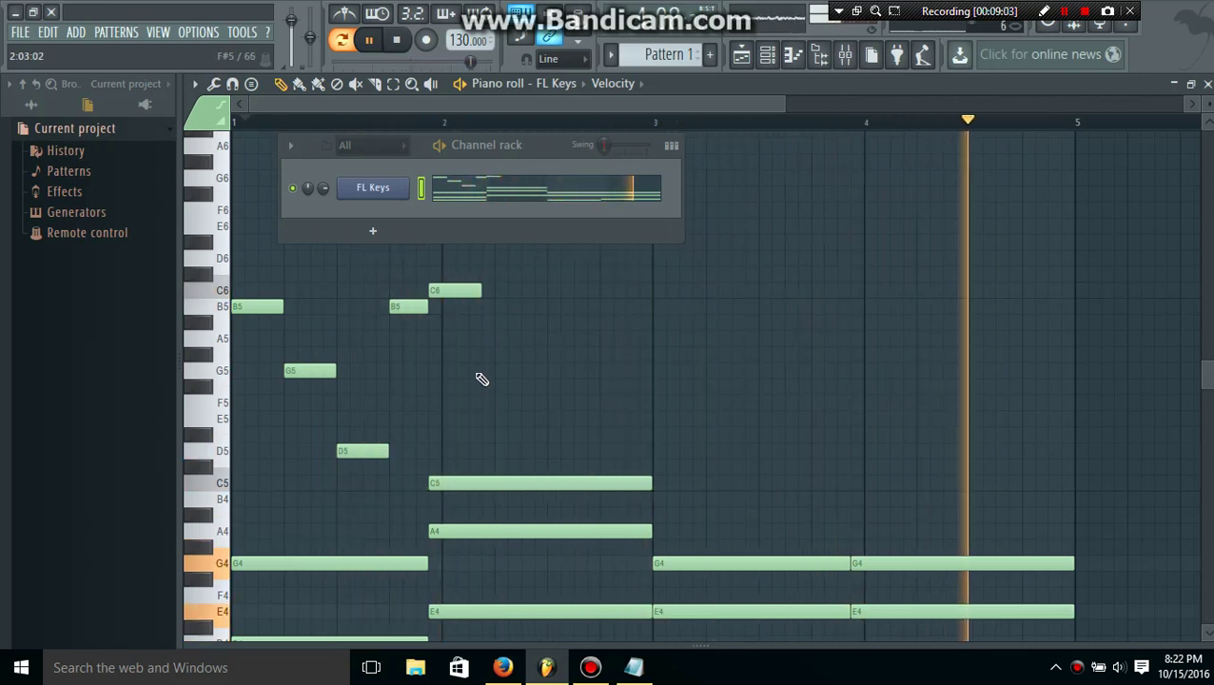
- Add consecutive three-step A5, E5, C6 and B5 notes after the four-step C6 in bar 2
{"action": "left_click", "coordinate": [490, 338]}
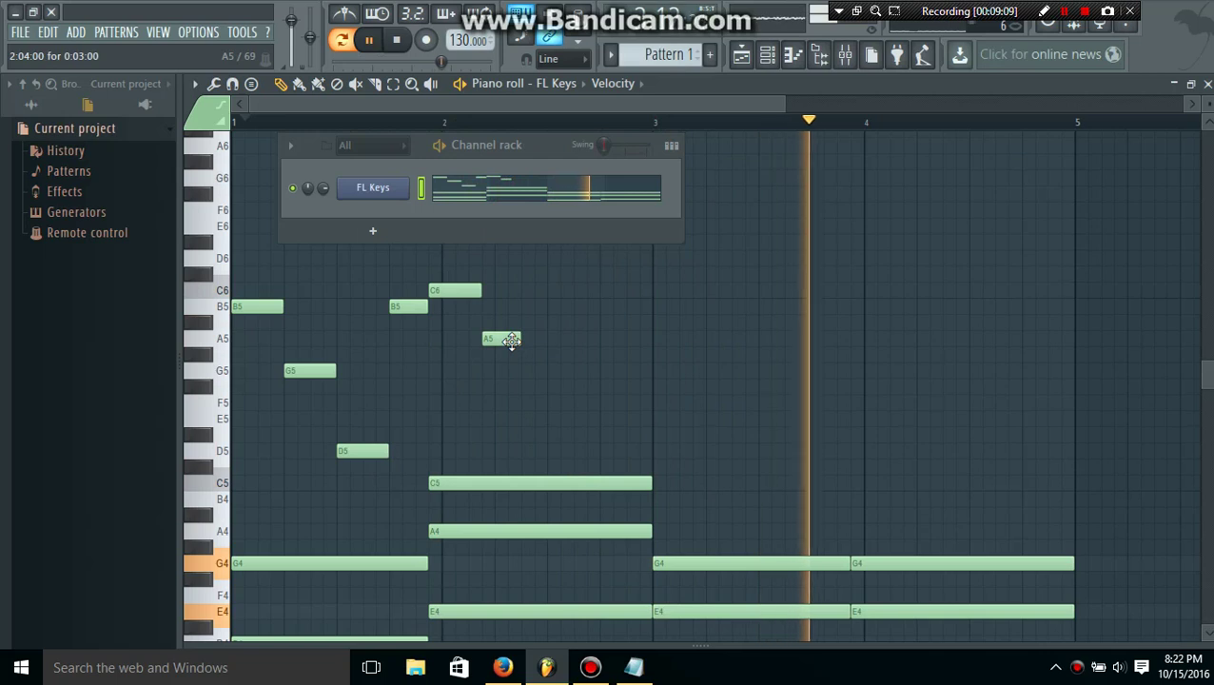
{"action": "left_click", "coordinate": [528, 418]}
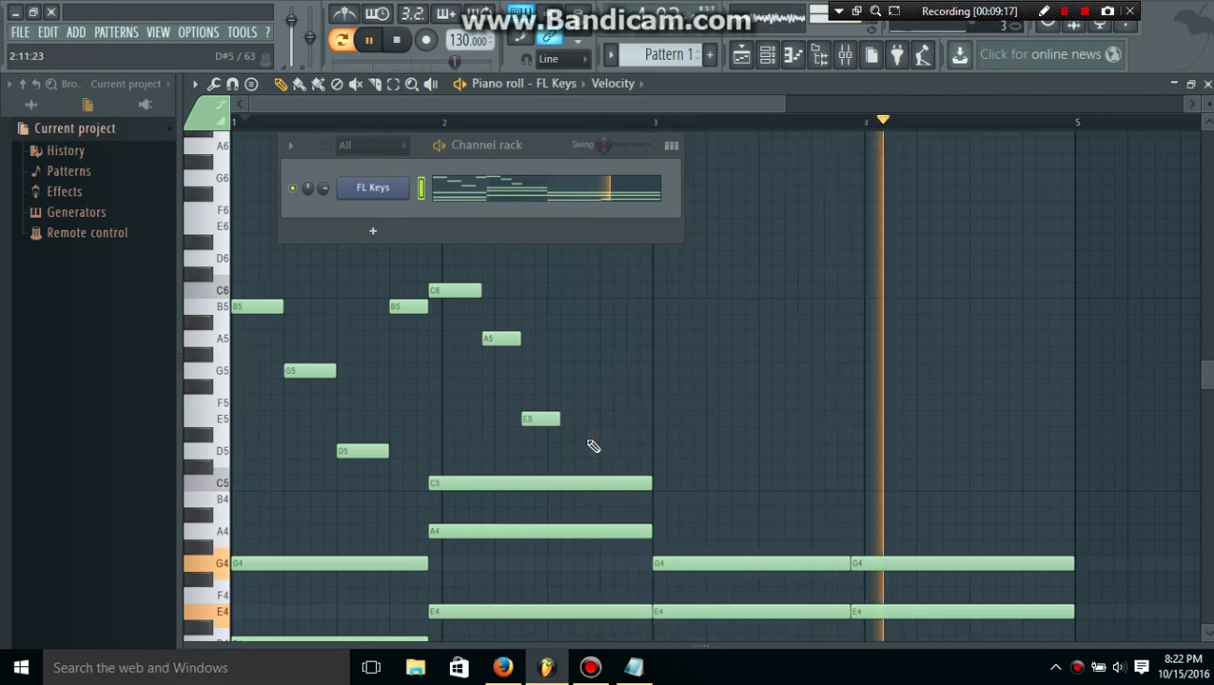
{"action": "left_click", "coordinate": [576, 289]}
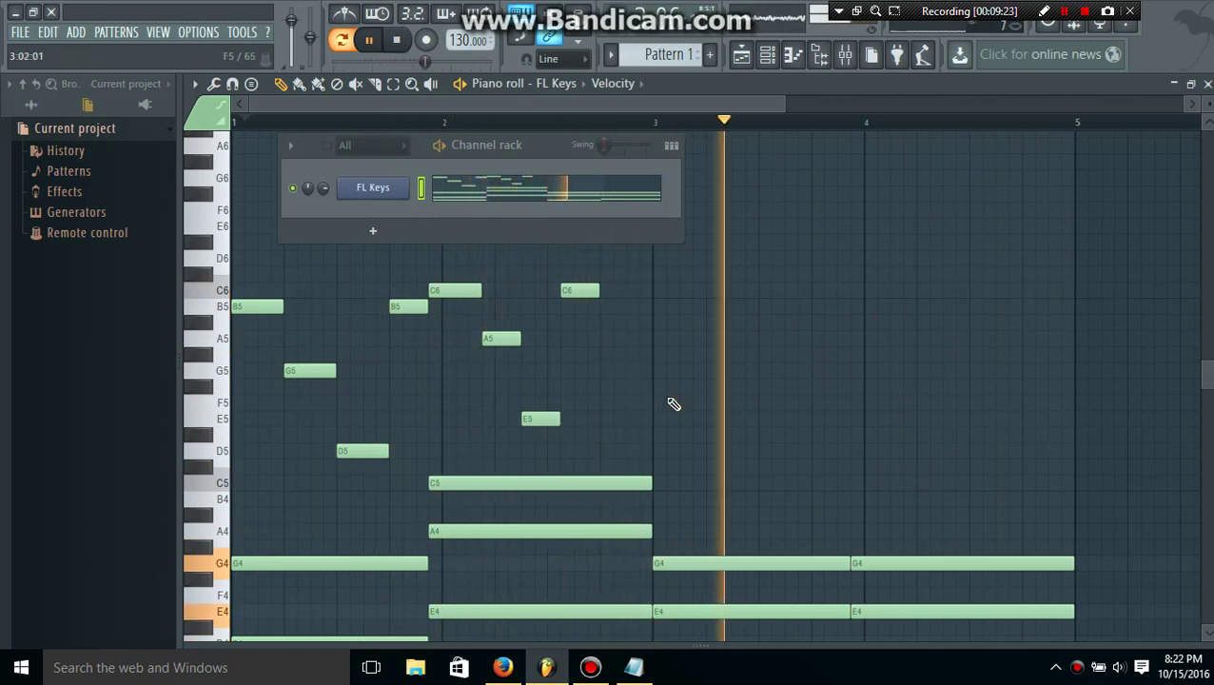
{"action": "left_click", "coordinate": [610, 306]}
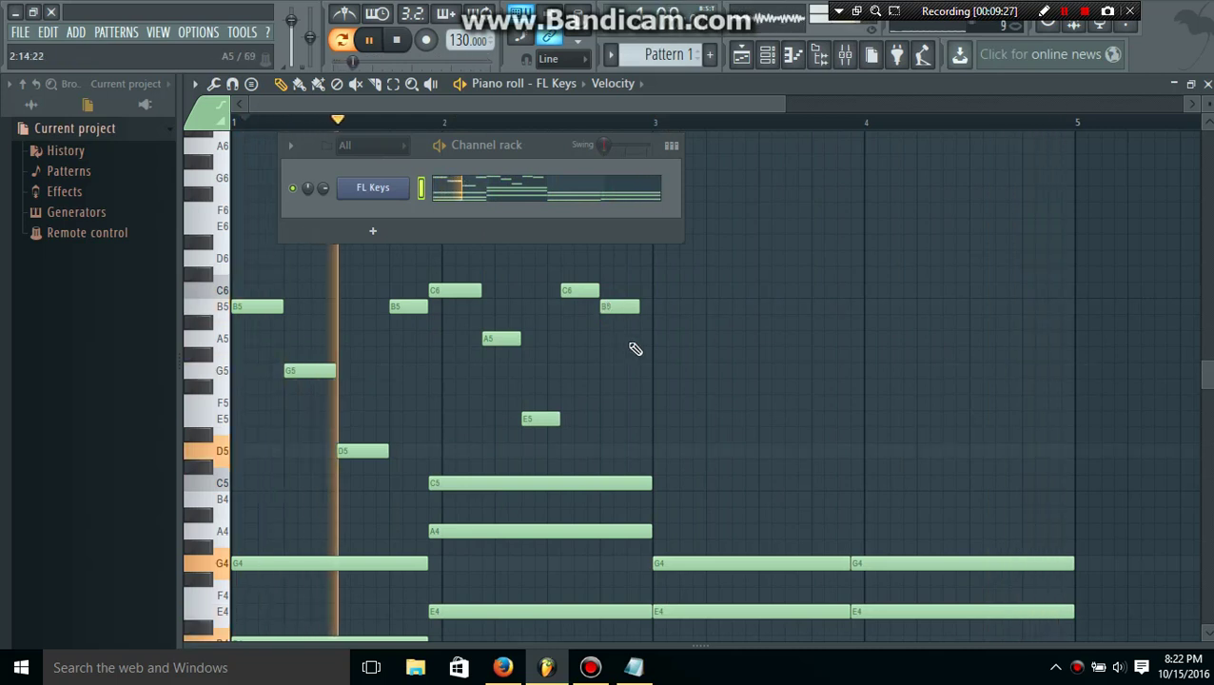
- Continue the melody into bar 3 with consecutive three-step A5 and B5 notes
{"action": "left_click", "coordinate": [642, 337]}
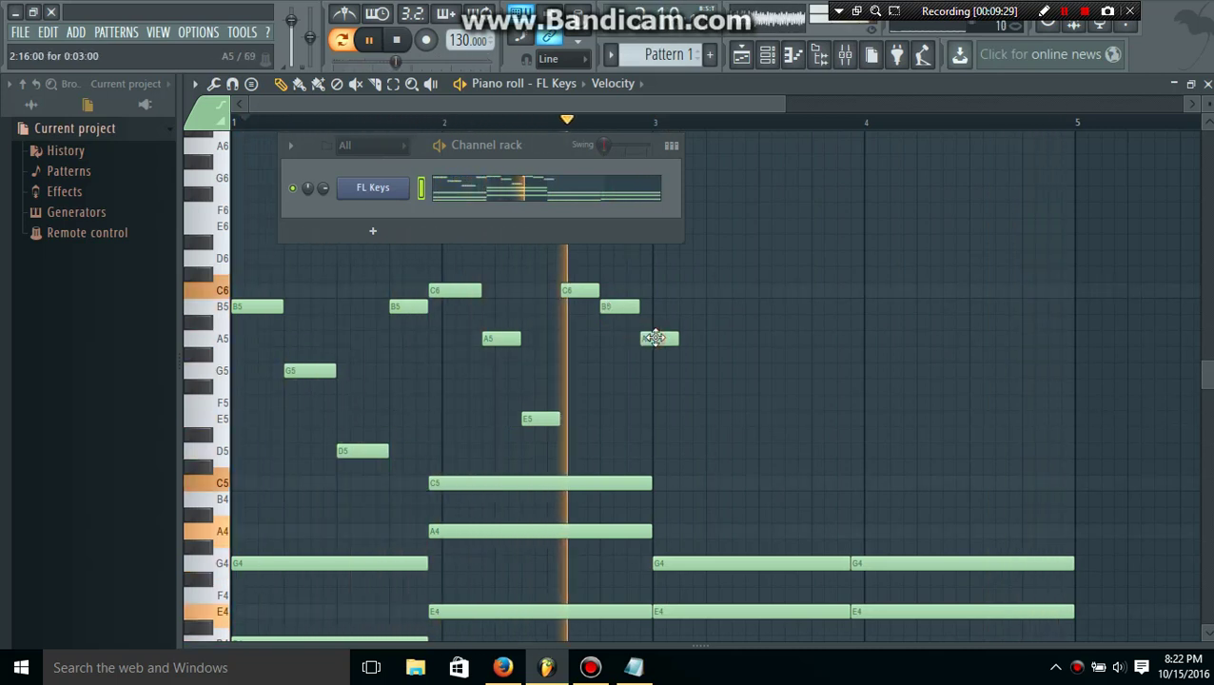
{"action": "left_click", "coordinate": [694, 290]}
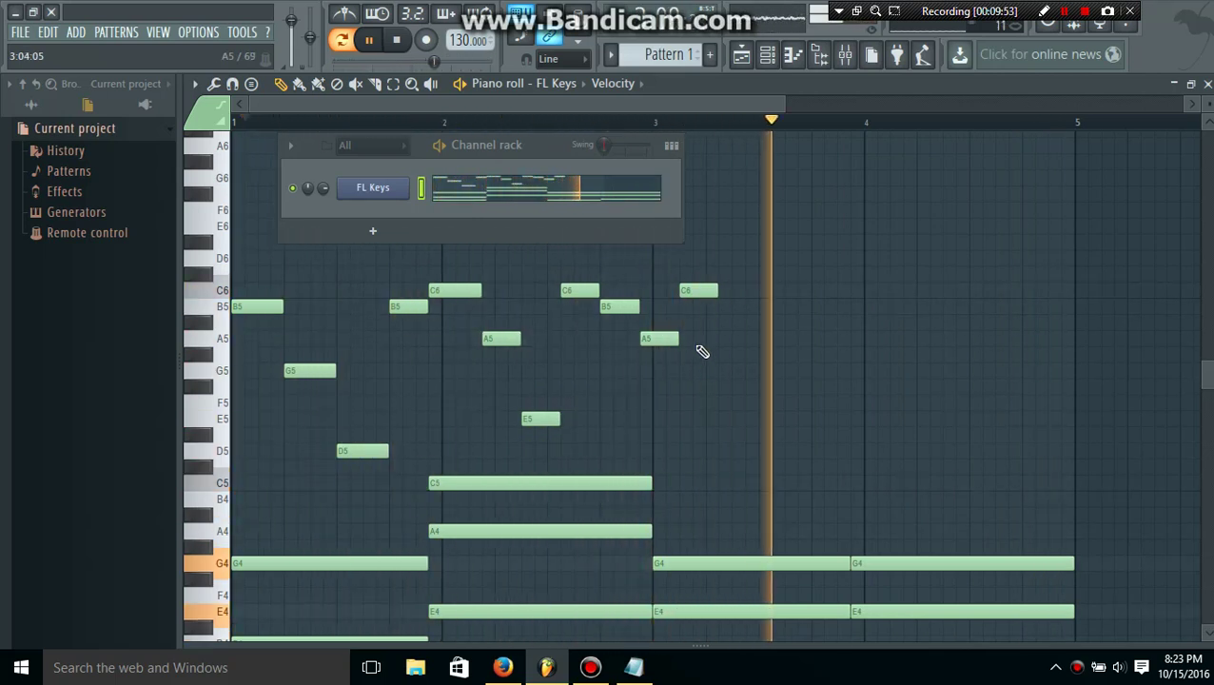
{"action": "left_click_drag", "start_coordinate": [690, 291], "coordinate": [692, 306]}
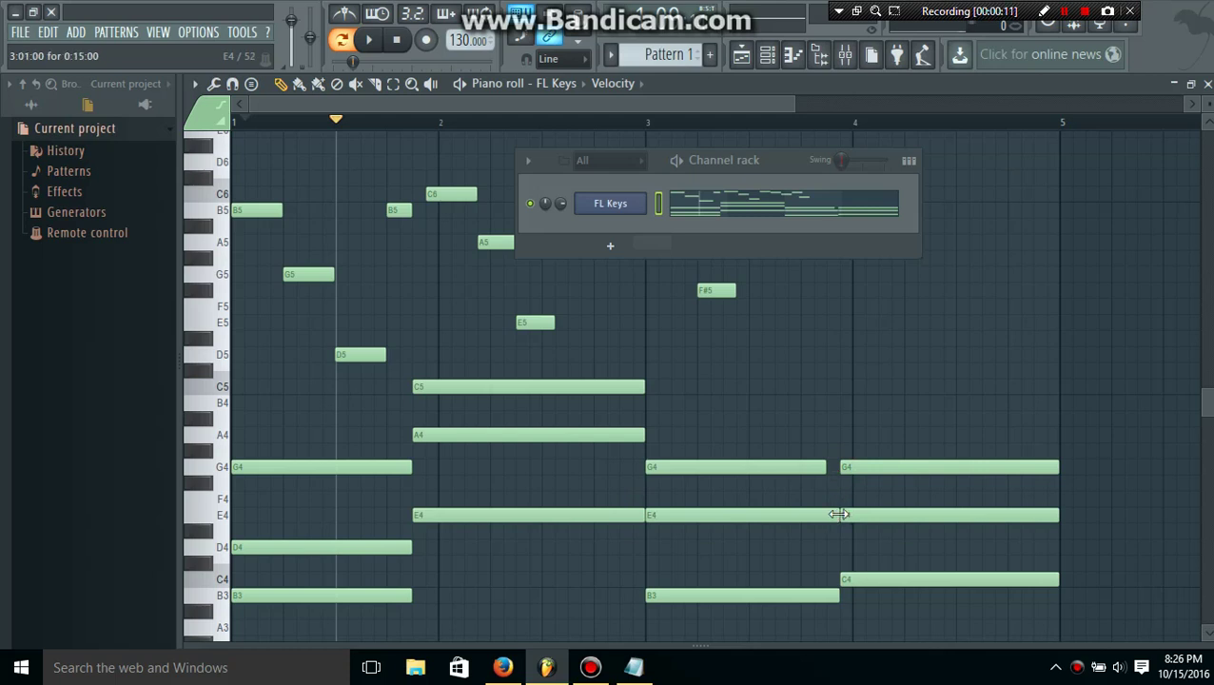
- End the third chord's E4 and B3 one step earlier and move the fourth chord's notes back to meet it
{"action": "left_click_drag", "start_coordinate": [836, 514], "coordinate": [825, 514]}
{"action": "mouse_move", "coordinate": [838, 595]}
{"action": "left_mouse_down"}
{"action": "mouse_move", "coordinate": [827, 596]}
{"action": "mouse_move", "coordinate": [853, 579]}
{"action": "left_mouse_up"}
{"action": "left_click_drag", "start_coordinate": [861, 513], "coordinate": [850, 513]}
{"action": "left_click_drag", "start_coordinate": [861, 468], "coordinate": [848, 468]}
{"action": "left_click", "coordinate": [875, 466]}
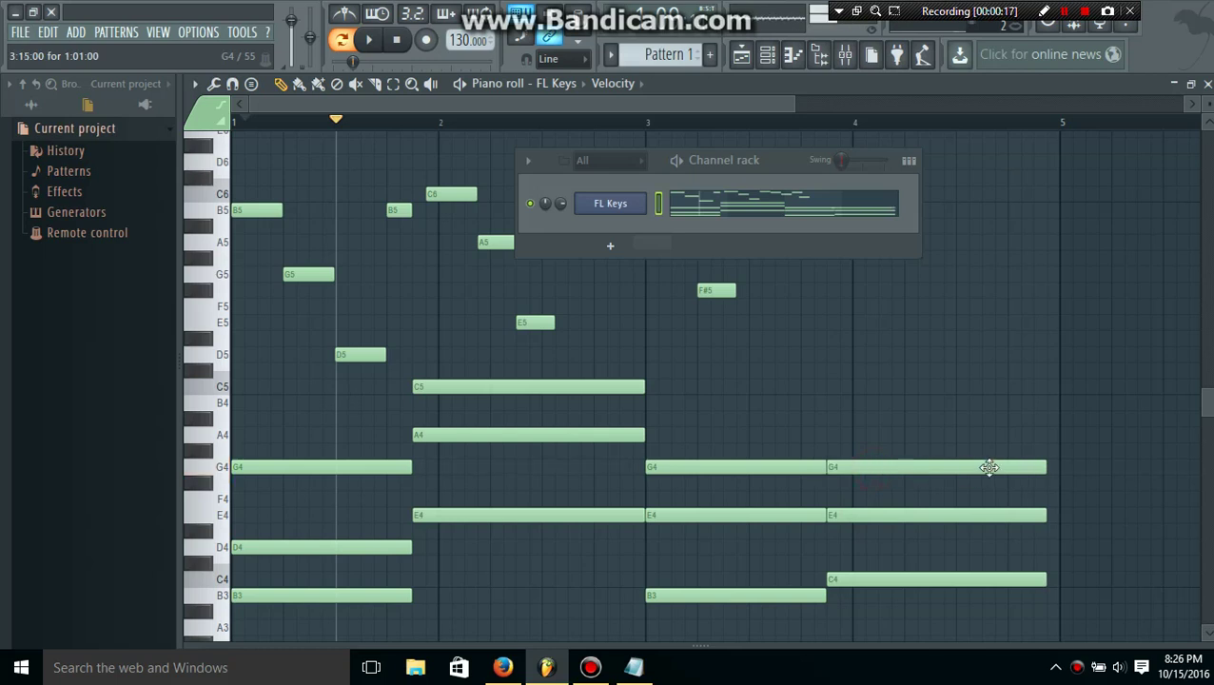
- Lengthen the fourth chord's G4, E4 and C4 to the end of bar 4, then play the pattern and pause
{"action": "left_click_drag", "start_coordinate": [1053, 467], "coordinate": [1059, 467]}
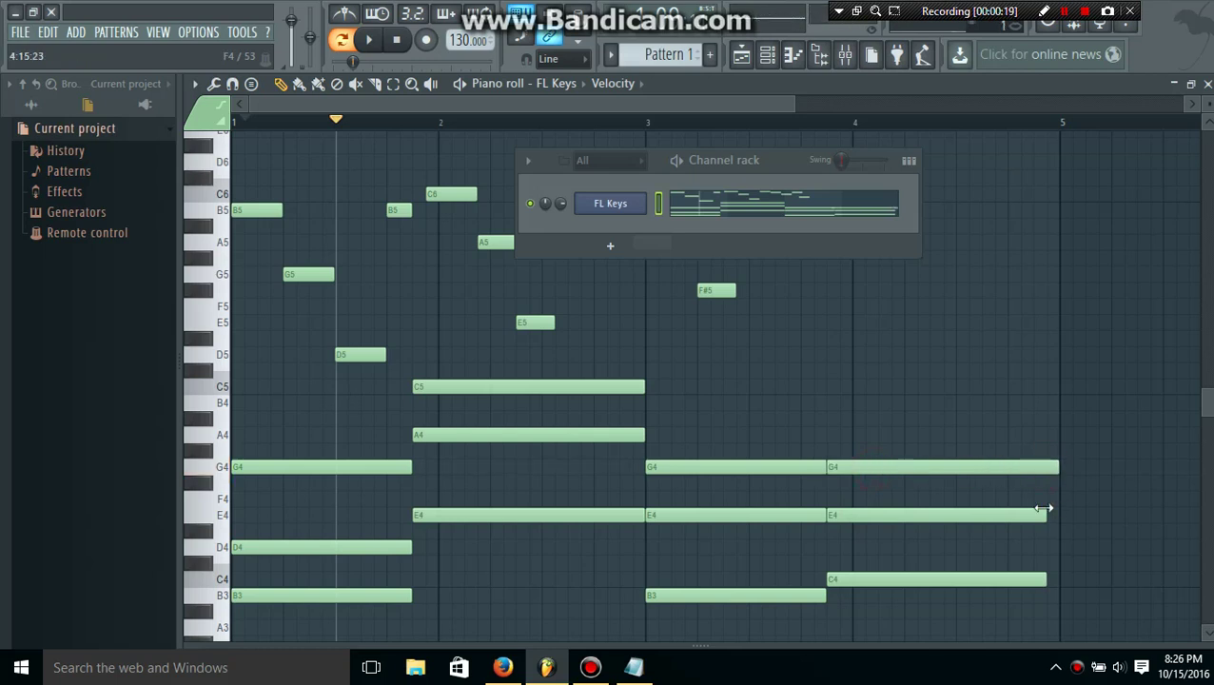
{"action": "left_click_drag", "start_coordinate": [1047, 514], "coordinate": [1059, 515]}
{"action": "left_click_drag", "start_coordinate": [1047, 580], "coordinate": [1059, 579]}
{"action": "left_click", "coordinate": [370, 42]}
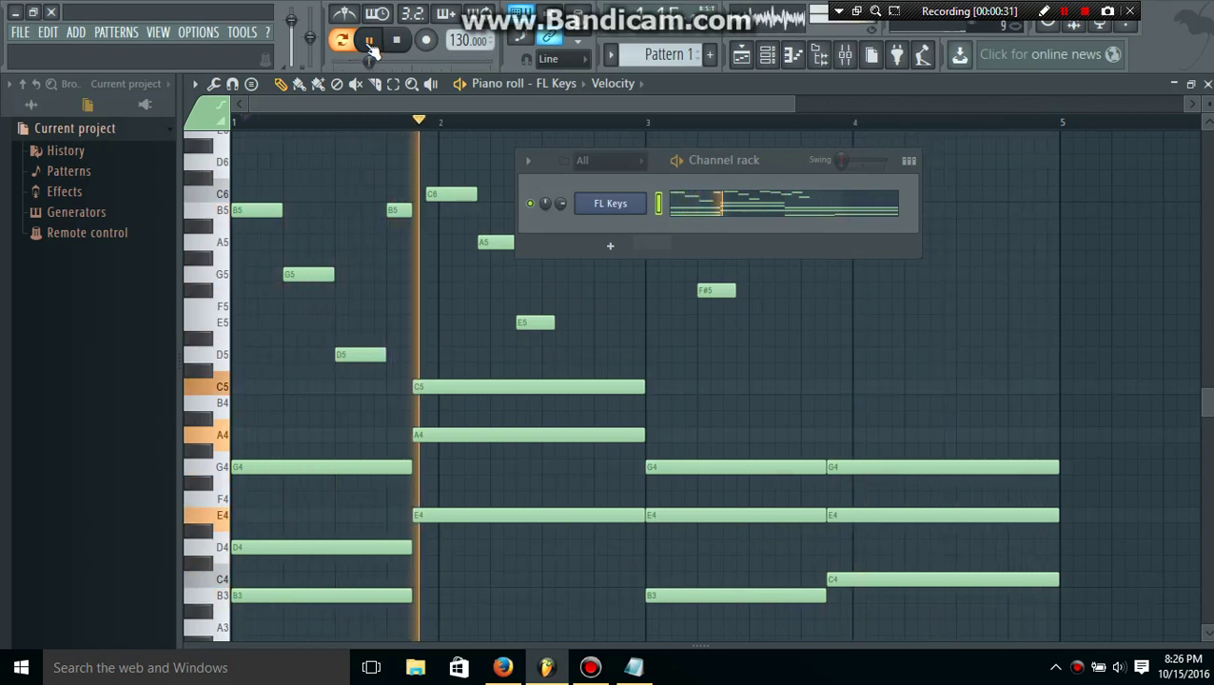
{"action": "left_click", "coordinate": [370, 41]}
- Move C6, A5 and E5 one step earlier so that C6 starts with the second chord
{"action": "left_click_drag", "start_coordinate": [443, 194], "coordinate": [430, 194]}
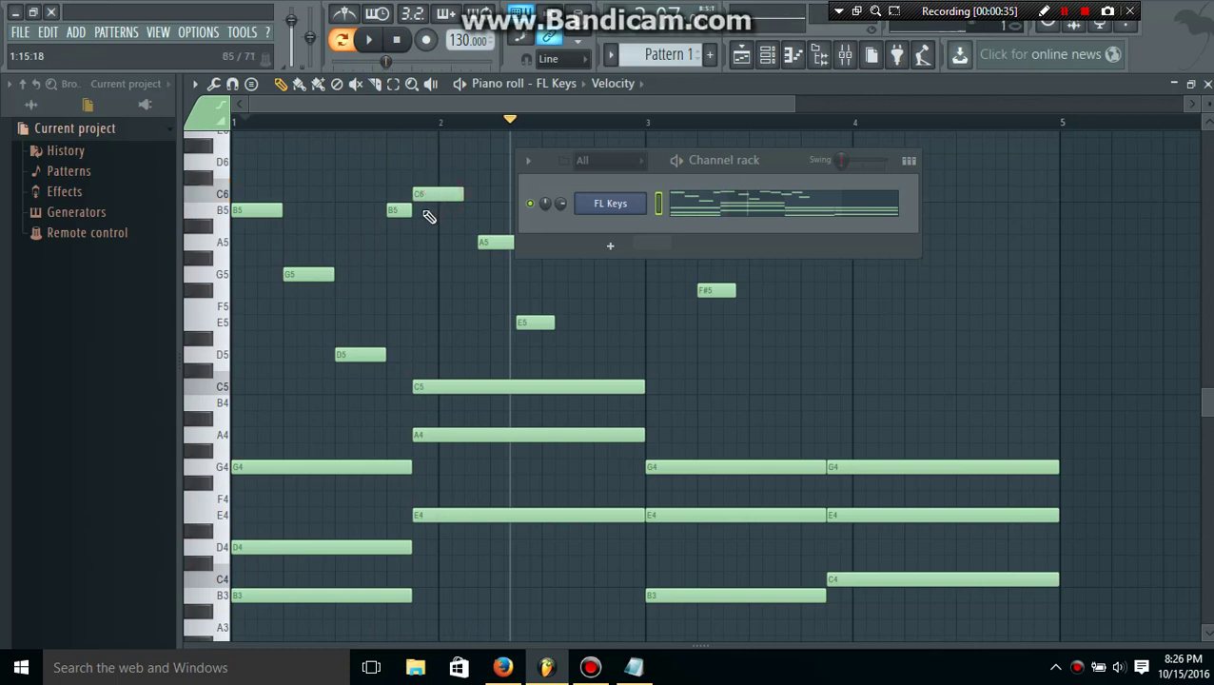
{"action": "left_click_drag", "start_coordinate": [488, 240], "coordinate": [475, 240]}
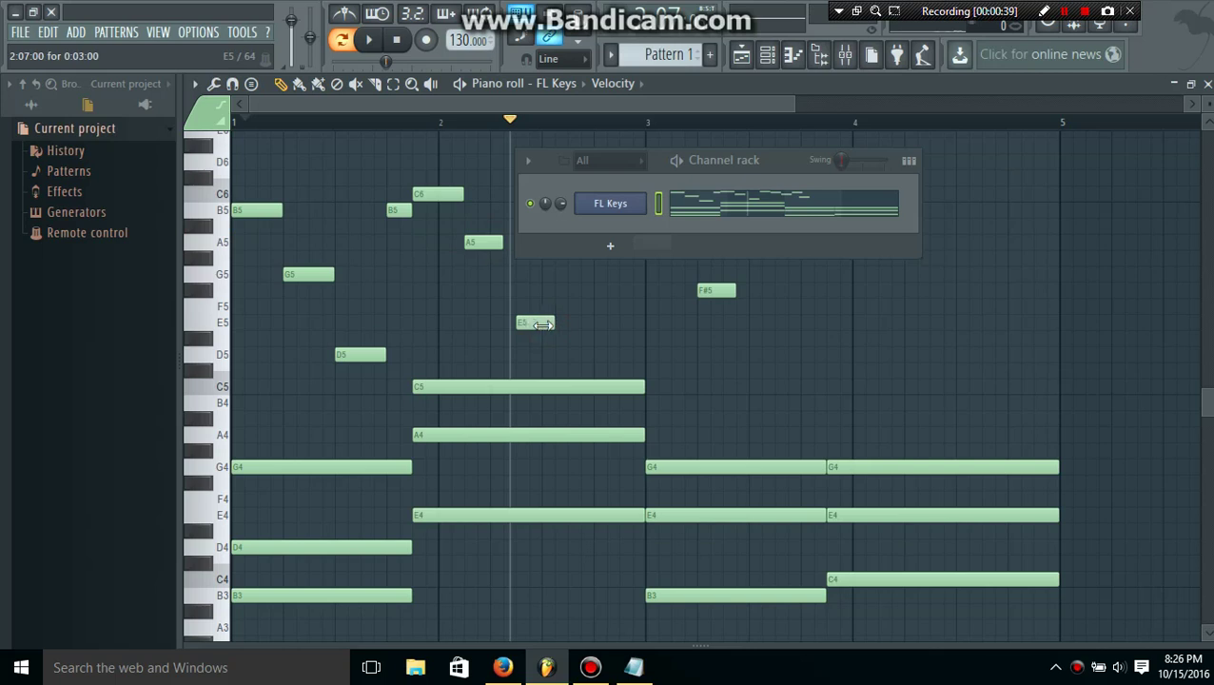
{"action": "left_click_drag", "start_coordinate": [542, 322], "coordinate": [530, 322]}
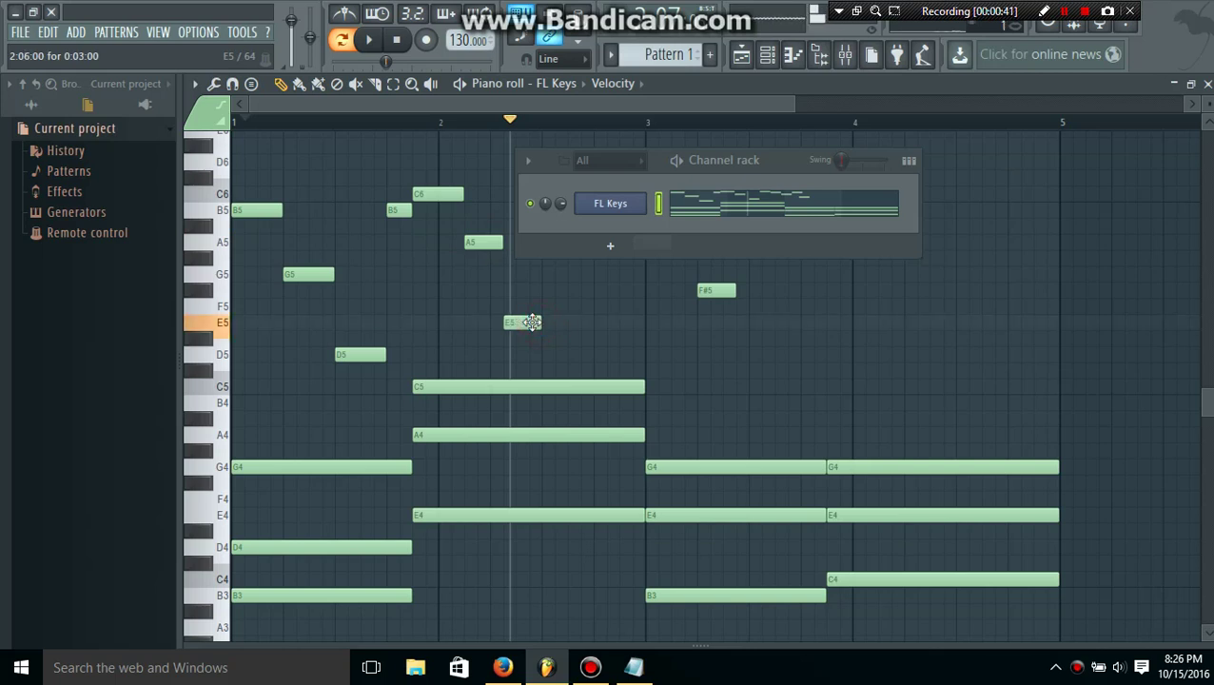
- Play the pattern from early in bar 1, move the Channel rack below the melody notes, and pause
{"action": "left_click", "coordinate": [369, 39]}
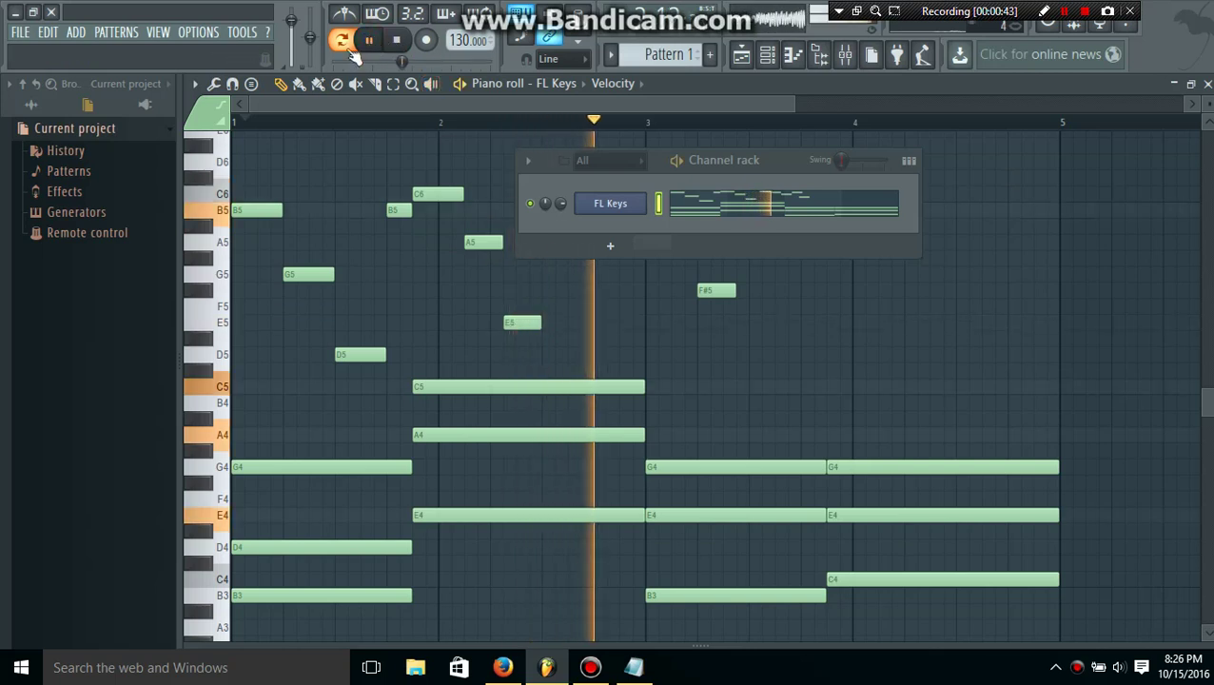
{"action": "left_click", "coordinate": [249, 121]}
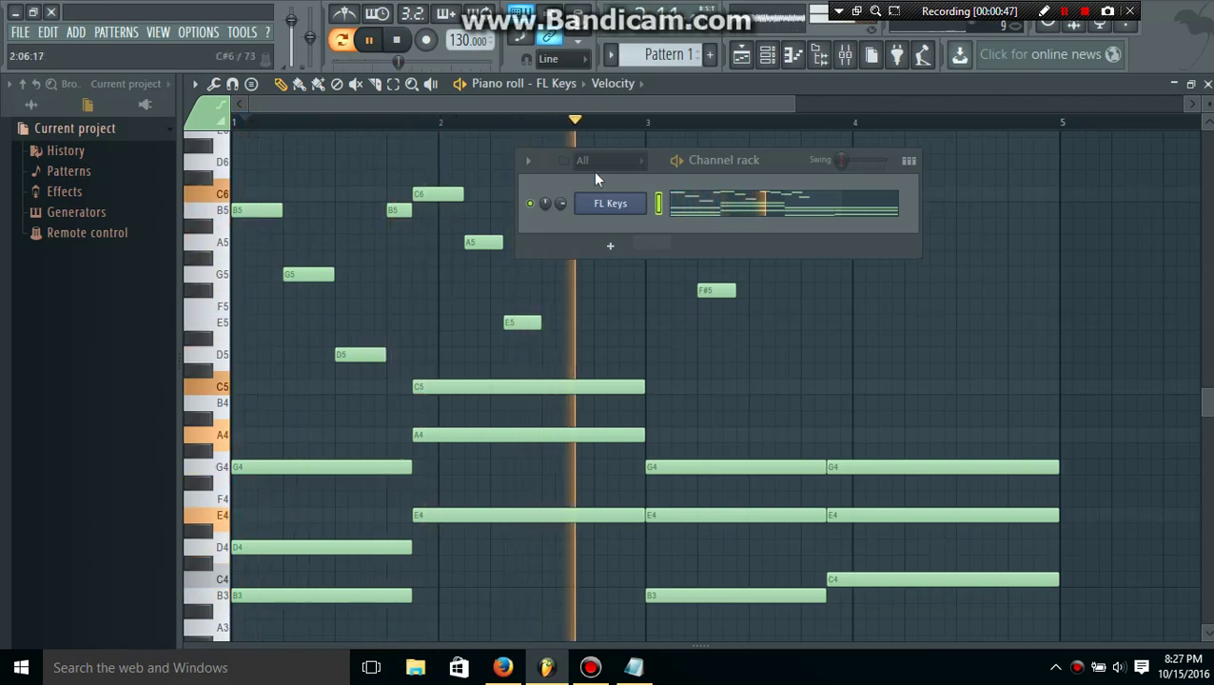
{"action": "left_click_drag", "start_coordinate": [769, 159], "coordinate": [678, 515]}
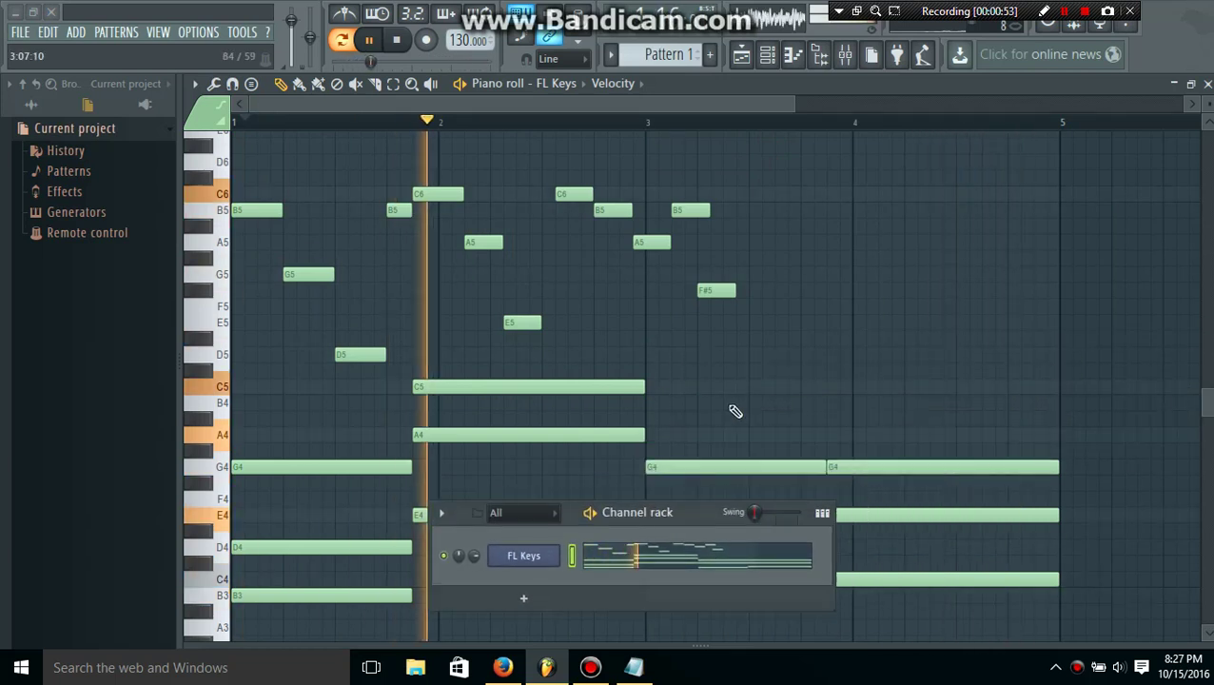
{"action": "left_click", "coordinate": [371, 41]}
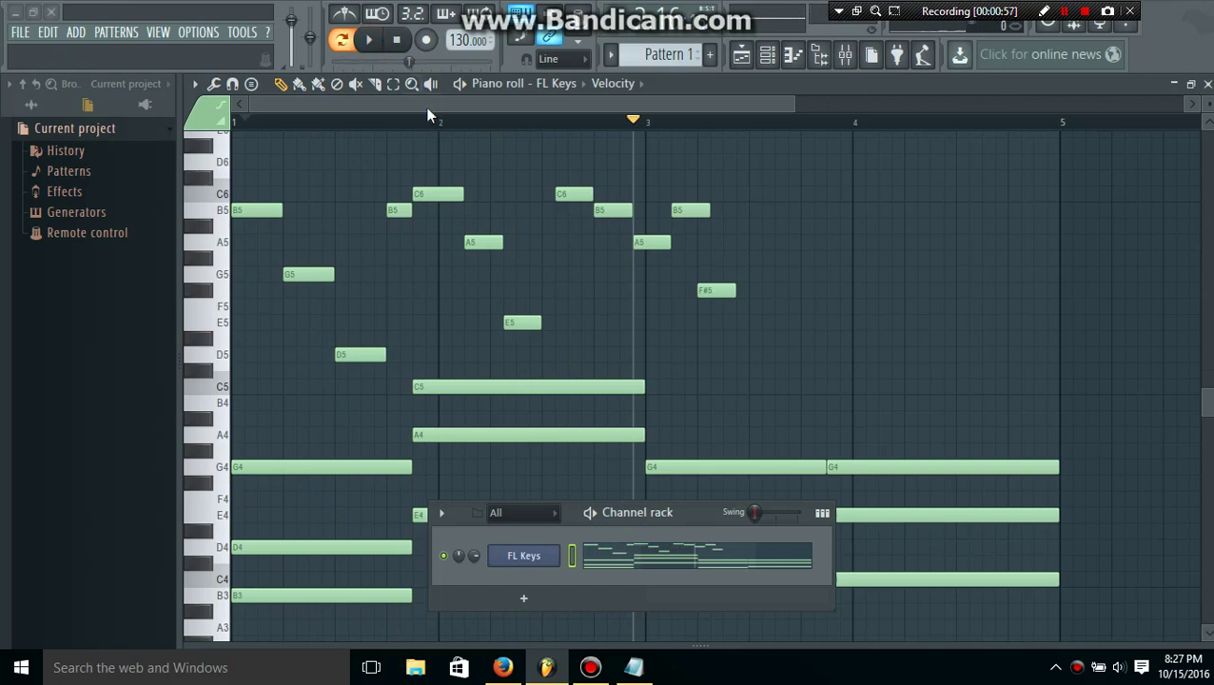
- Make bar 2's A5 and E5 four steps each and the following C6, B5 and A5 two steps each, back to back up to bar 3
{"action": "left_click_drag", "start_coordinate": [501, 239], "coordinate": [514, 238]}
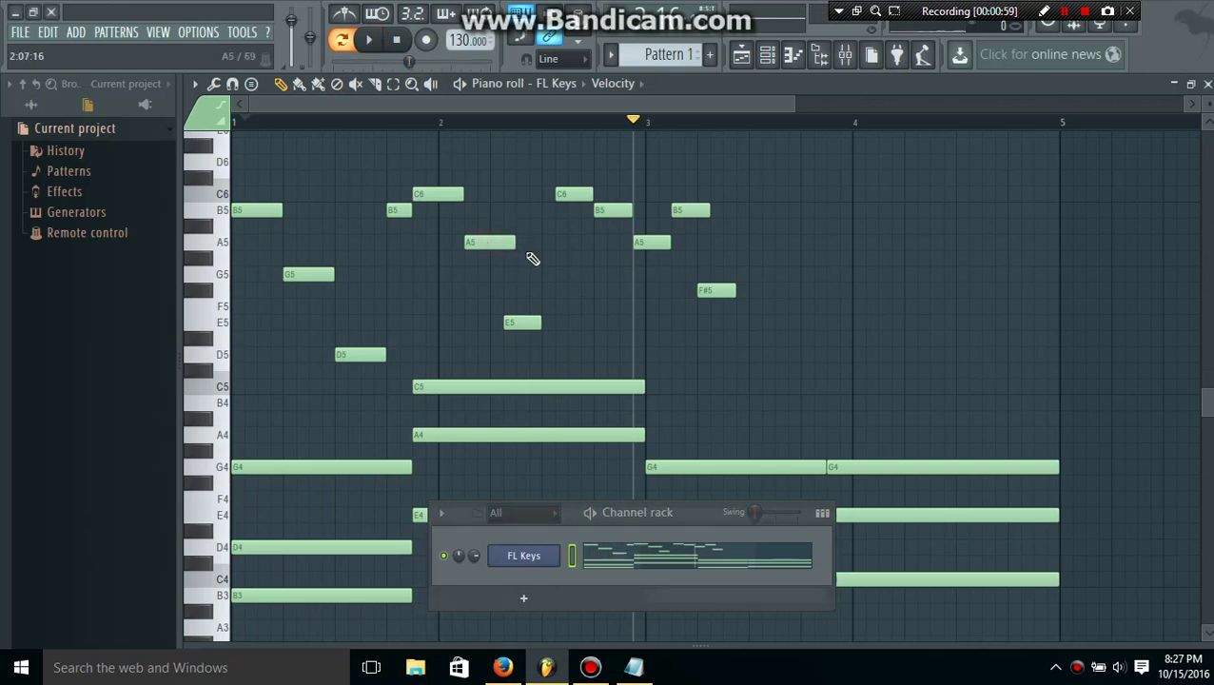
{"action": "left_click_drag", "start_coordinate": [521, 322], "coordinate": [530, 322]}
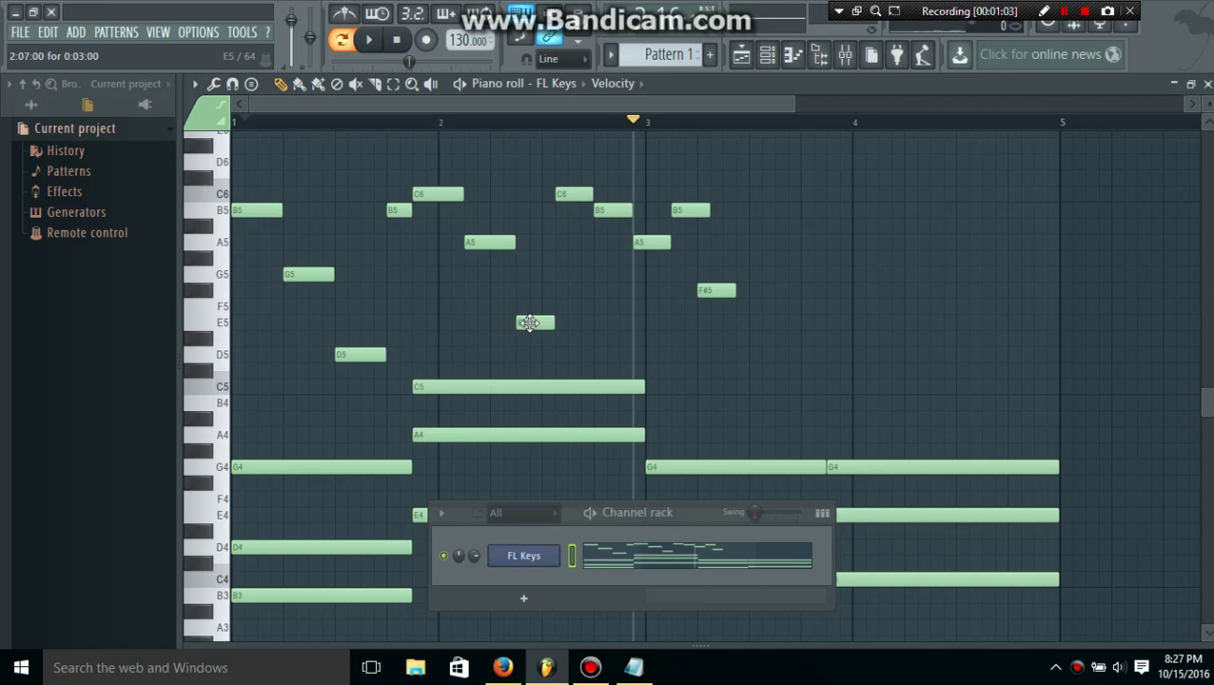
{"action": "left_click_drag", "start_coordinate": [552, 322], "coordinate": [567, 322]}
{"action": "left_click_drag", "start_coordinate": [568, 192], "coordinate": [580, 193]}
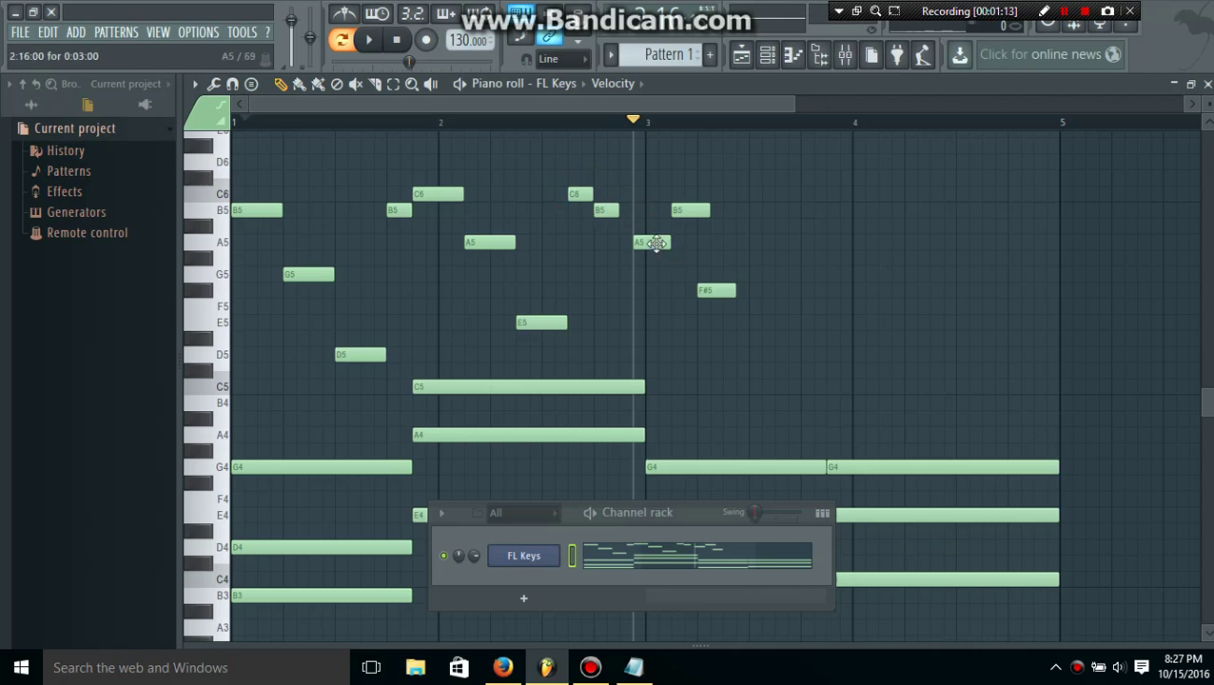
{"action": "left_click_drag", "start_coordinate": [644, 242], "coordinate": [633, 243]}
- Fit consecutive four-step B5, F#5 and E5 notes from the start of bar 3, then play the pattern and pause
{"action": "left_click_drag", "start_coordinate": [690, 209], "coordinate": [671, 210]}
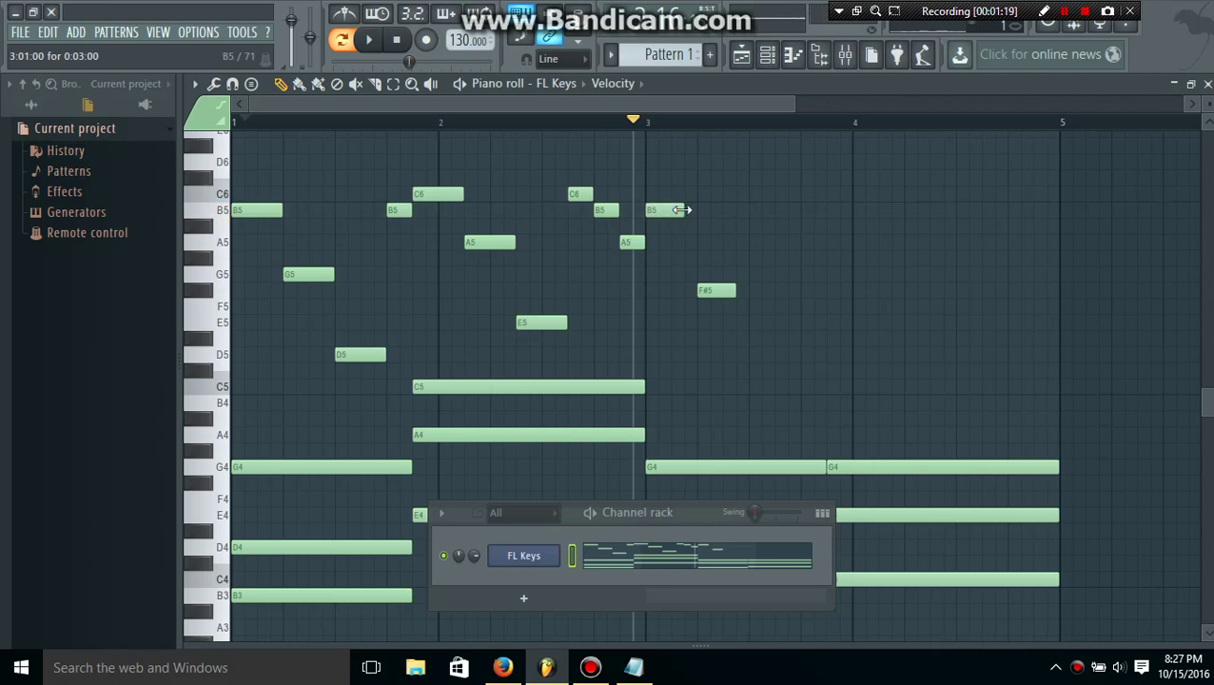
{"action": "left_click_drag", "start_coordinate": [683, 209], "coordinate": [696, 209]}
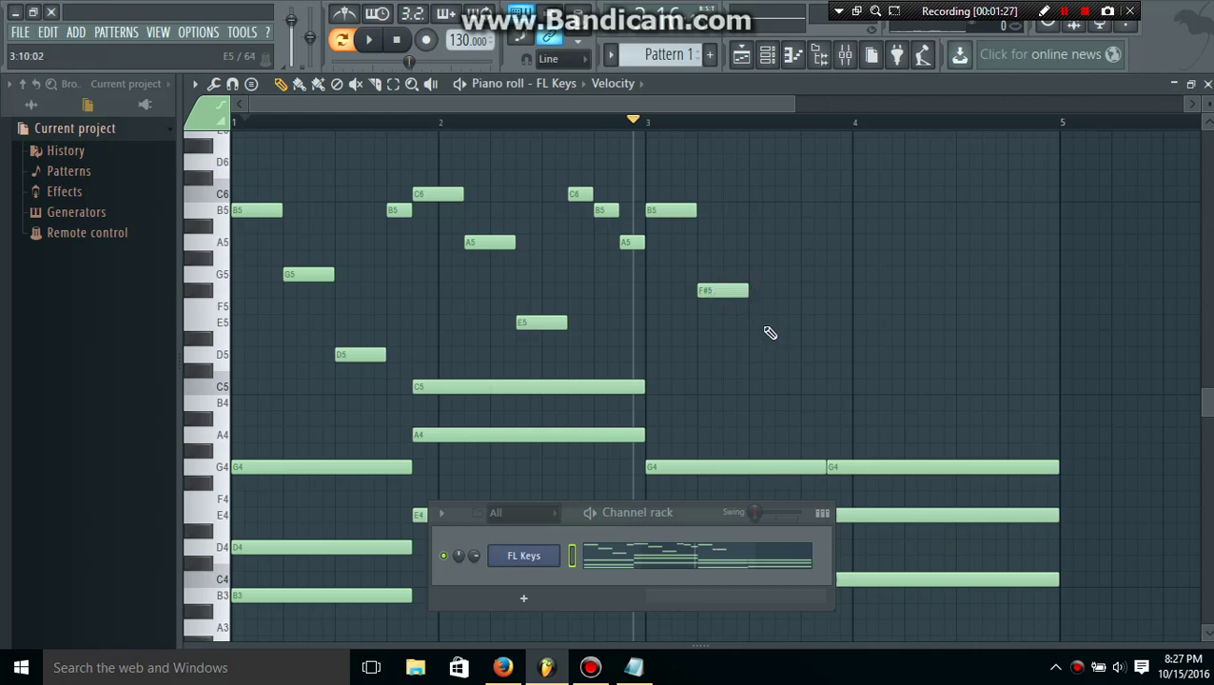
{"action": "left_click", "coordinate": [761, 324]}
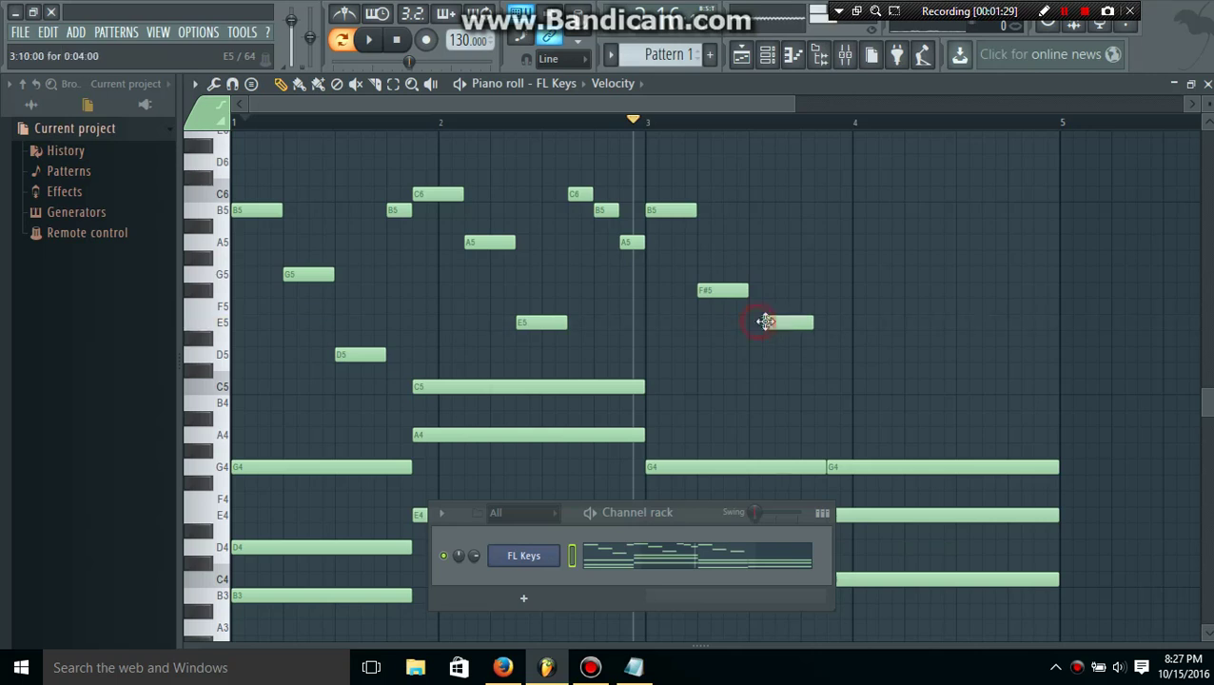
{"action": "left_click", "coordinate": [371, 41]}
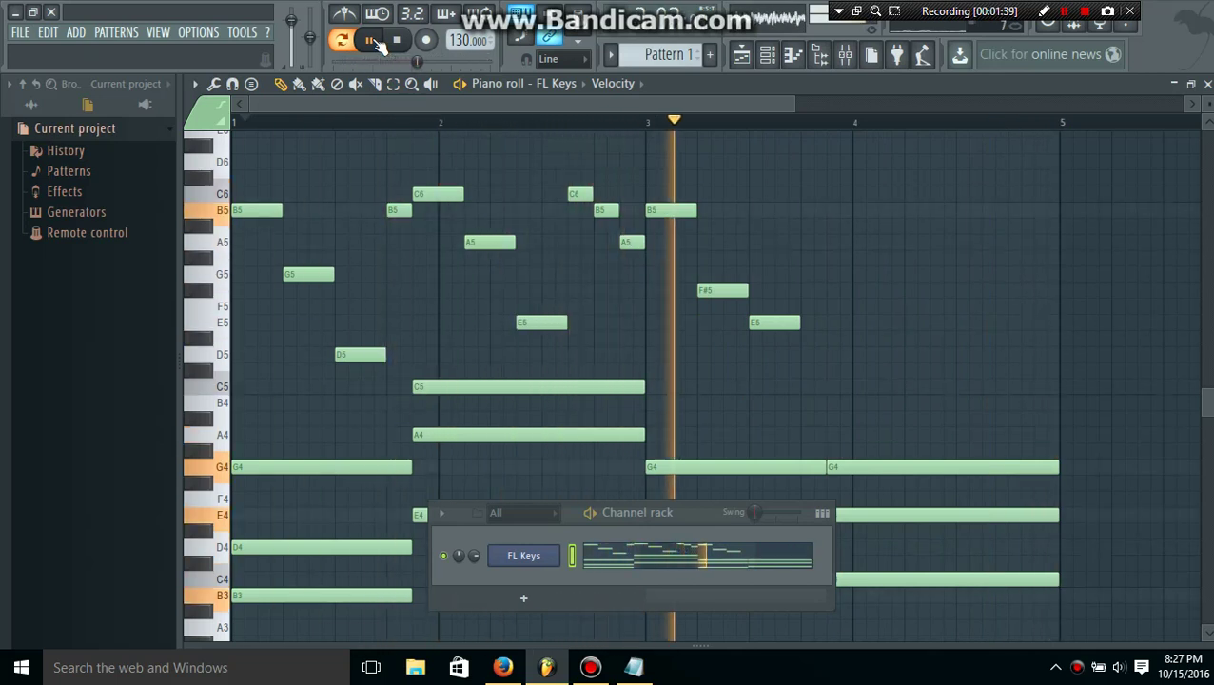
{"action": "left_click", "coordinate": [370, 40]}
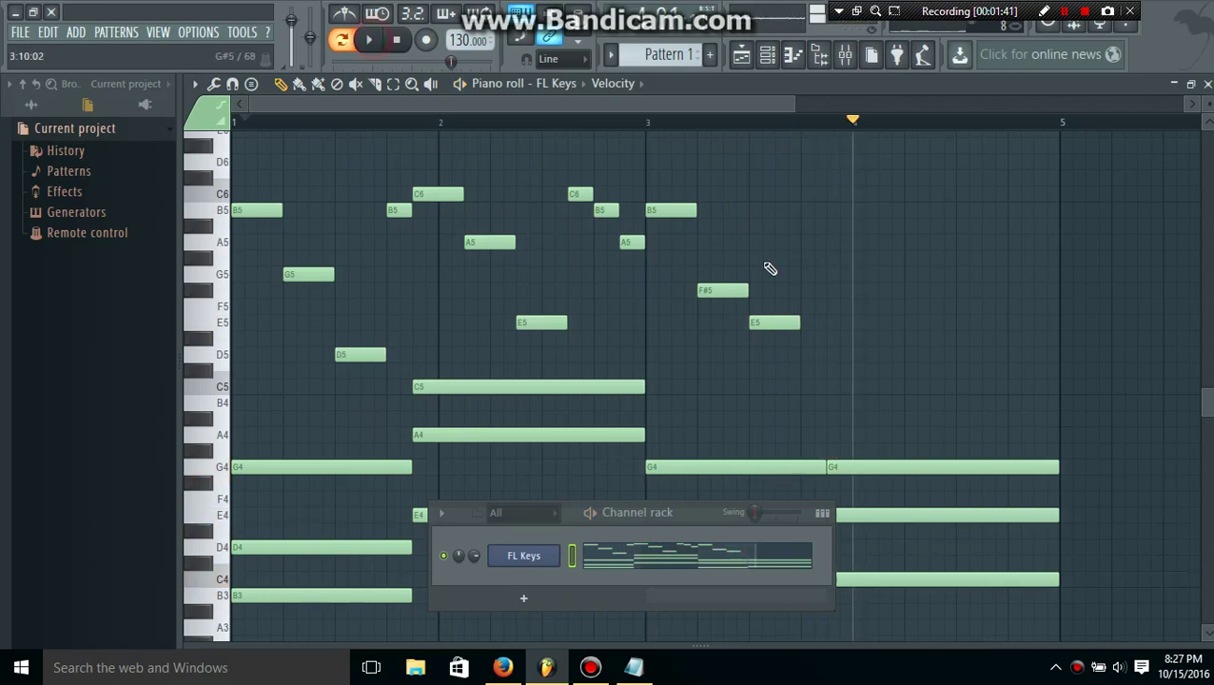
- Replace the F#5 in bar 3 with a four-step G5 between B5 and E5
{"action": "left_click", "coordinate": [724, 296]}
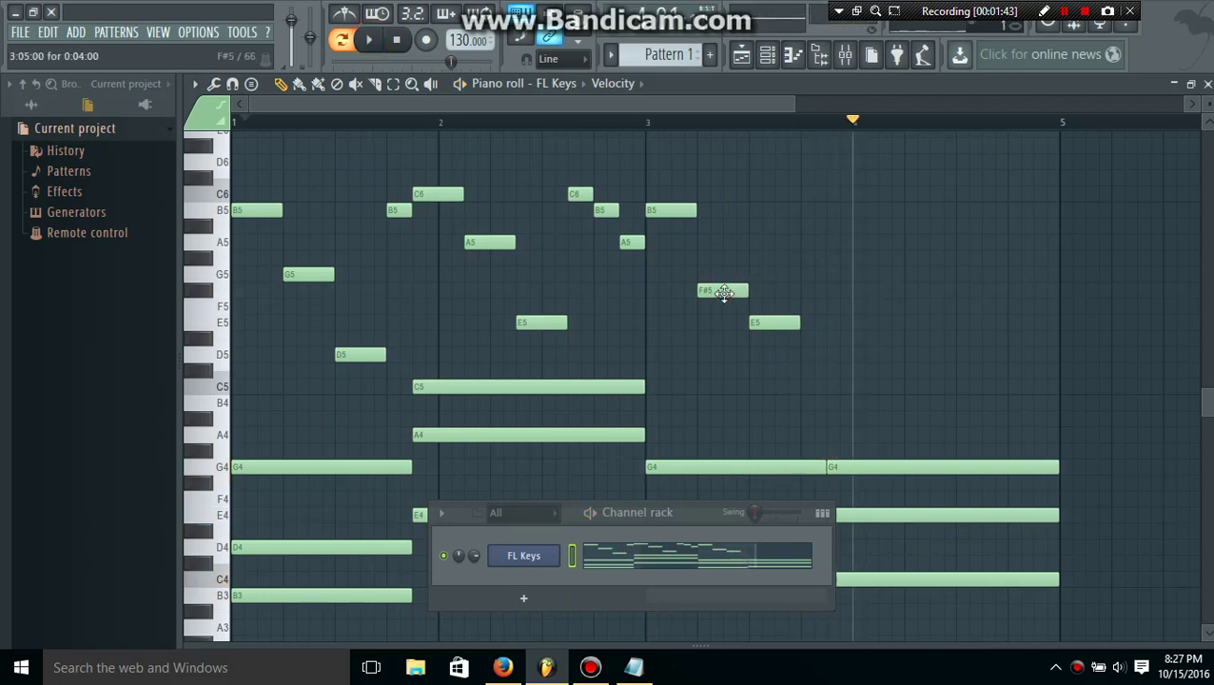
{"action": "right_click", "coordinate": [724, 293]}
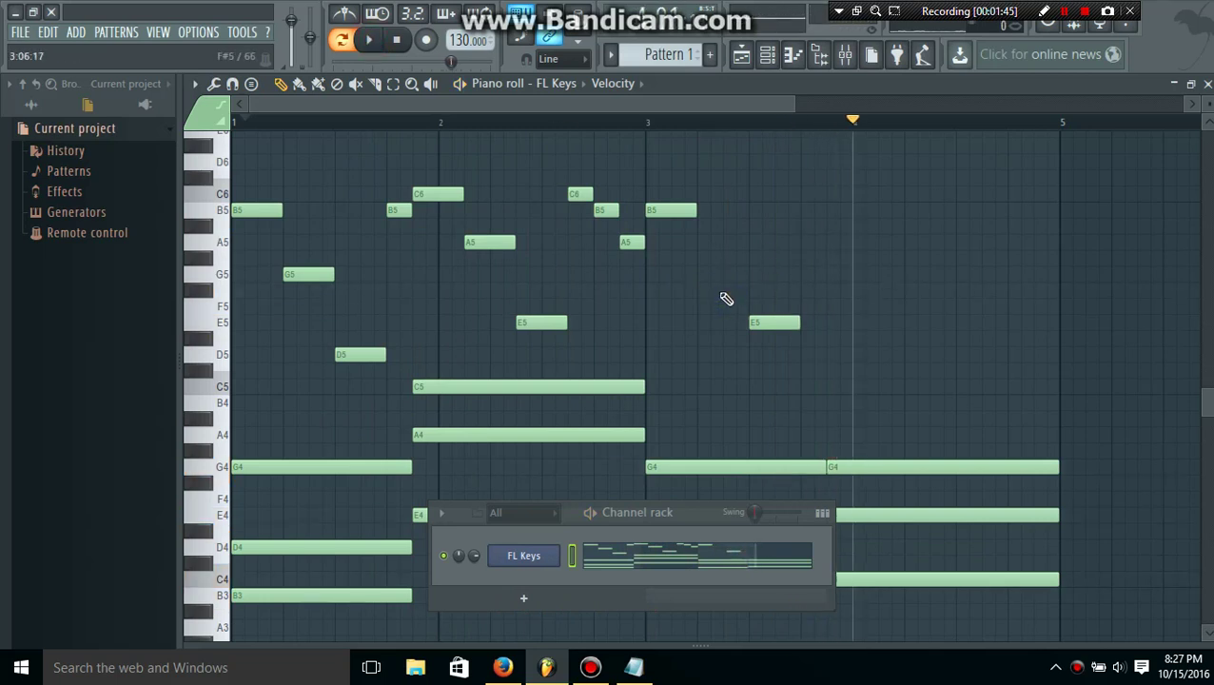
{"action": "left_click", "coordinate": [716, 274]}
{"action": "left_click_drag", "start_coordinate": [732, 274], "coordinate": [719, 274]}
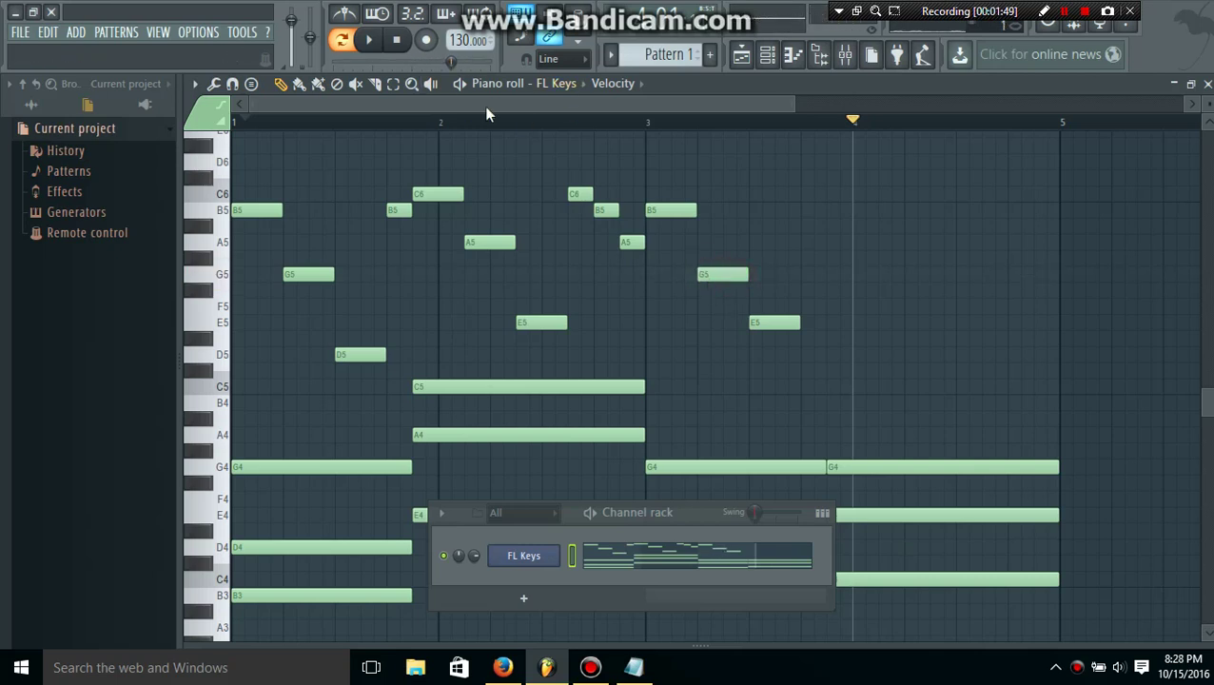
- Play the pattern from the middle of bar 2 through bar 3 and pause
{"action": "left_click", "coordinate": [530, 122]}
{"action": "left_click", "coordinate": [369, 40]}
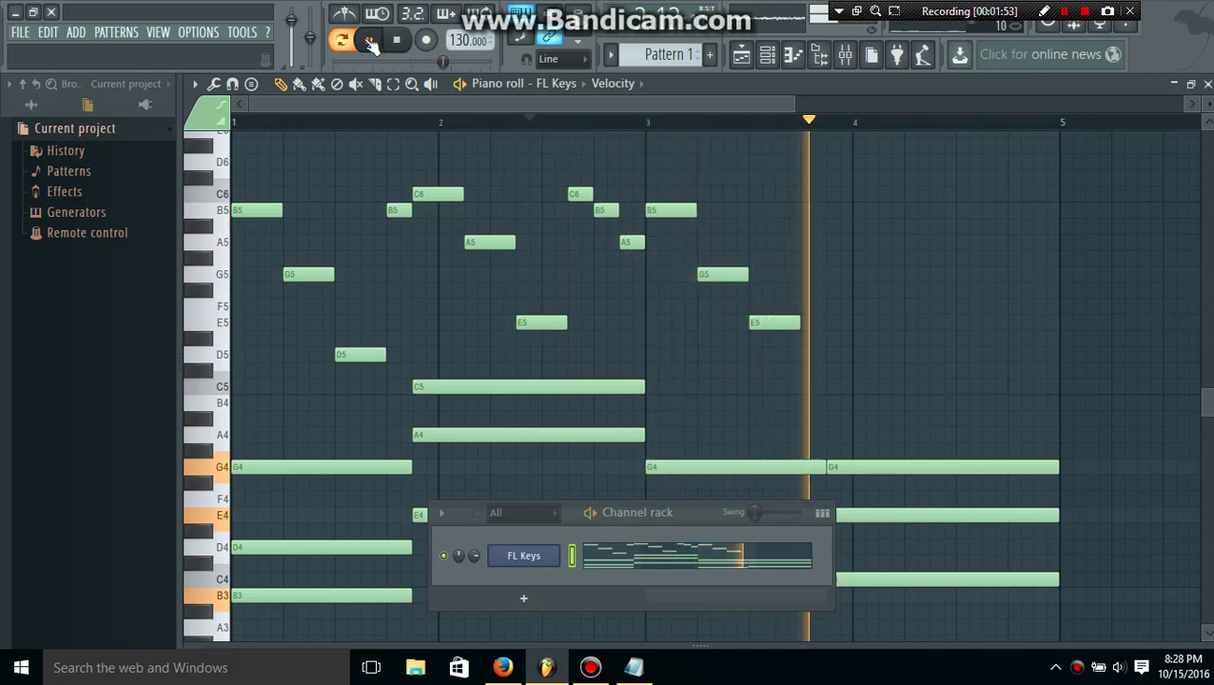
{"action": "left_click", "coordinate": [369, 40]}
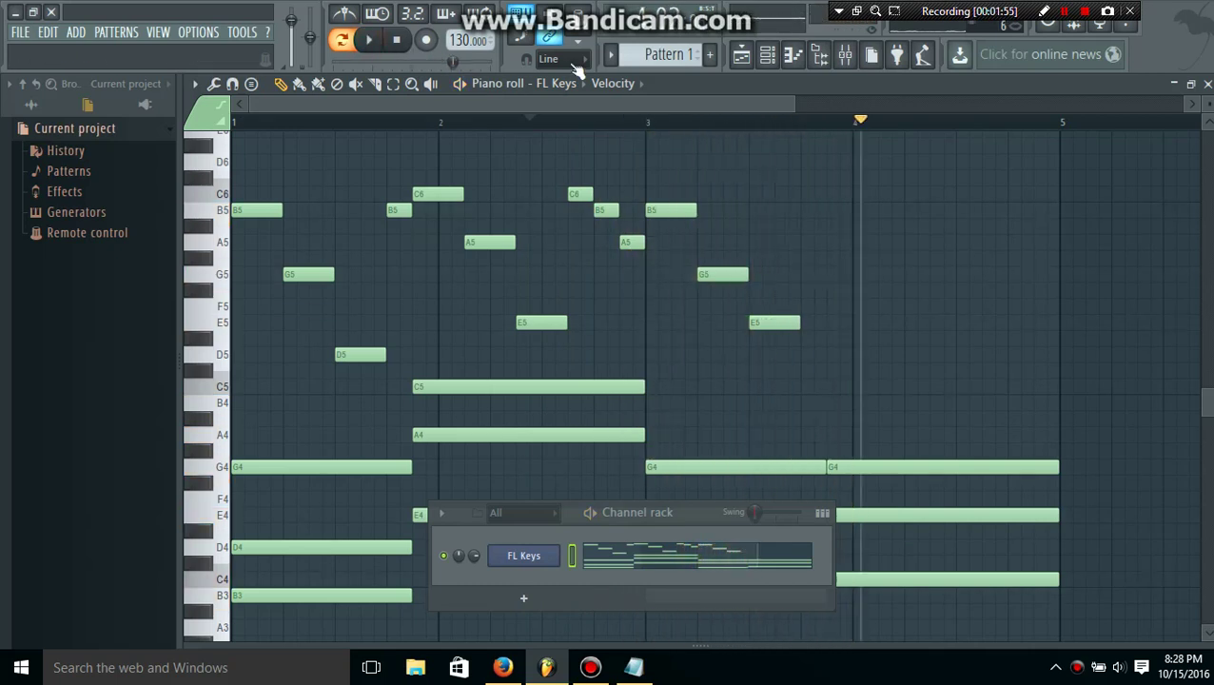
- Add a two-step B5 directly after bar 3's E5, followed by a four-step C6 running into bar 4
{"action": "left_click", "coordinate": [814, 209]}
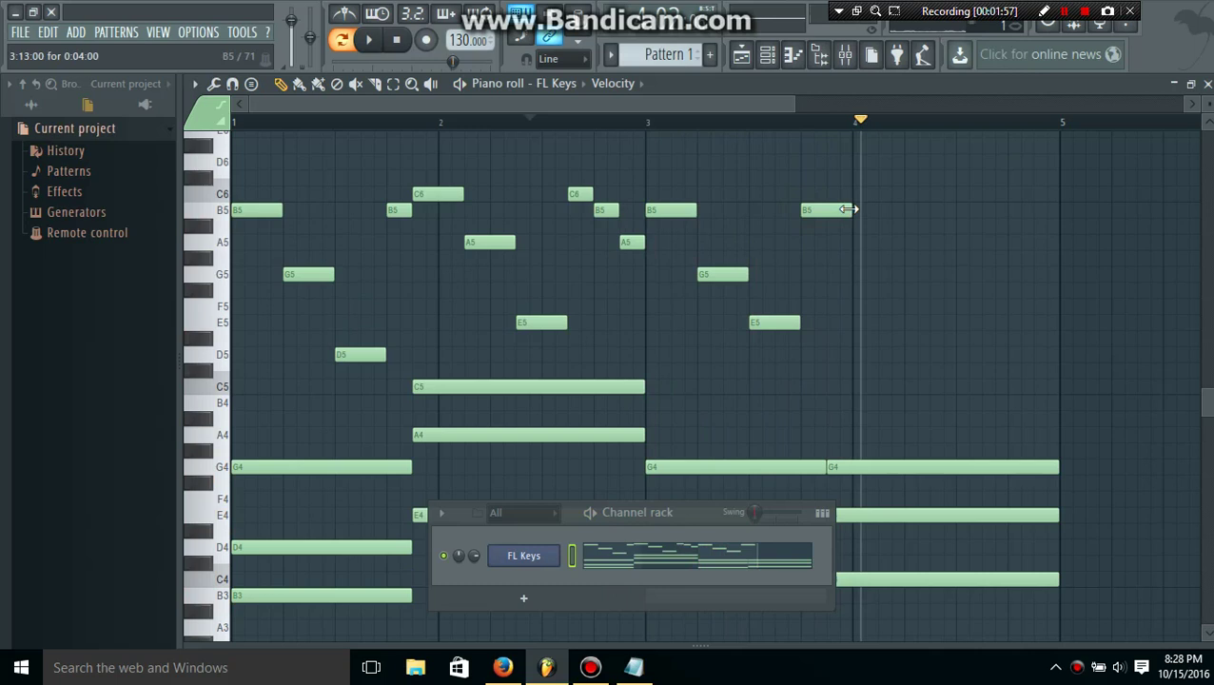
{"action": "left_click_drag", "start_coordinate": [846, 210], "coordinate": [826, 210]}
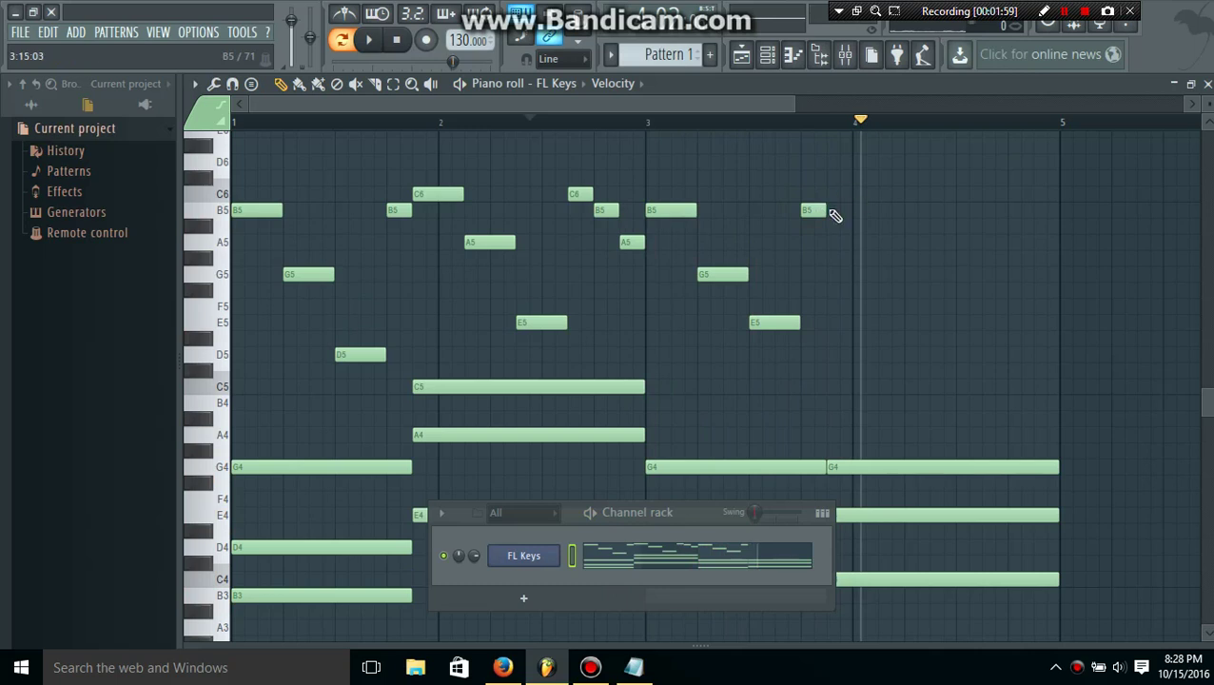
{"action": "left_click", "coordinate": [835, 193]}
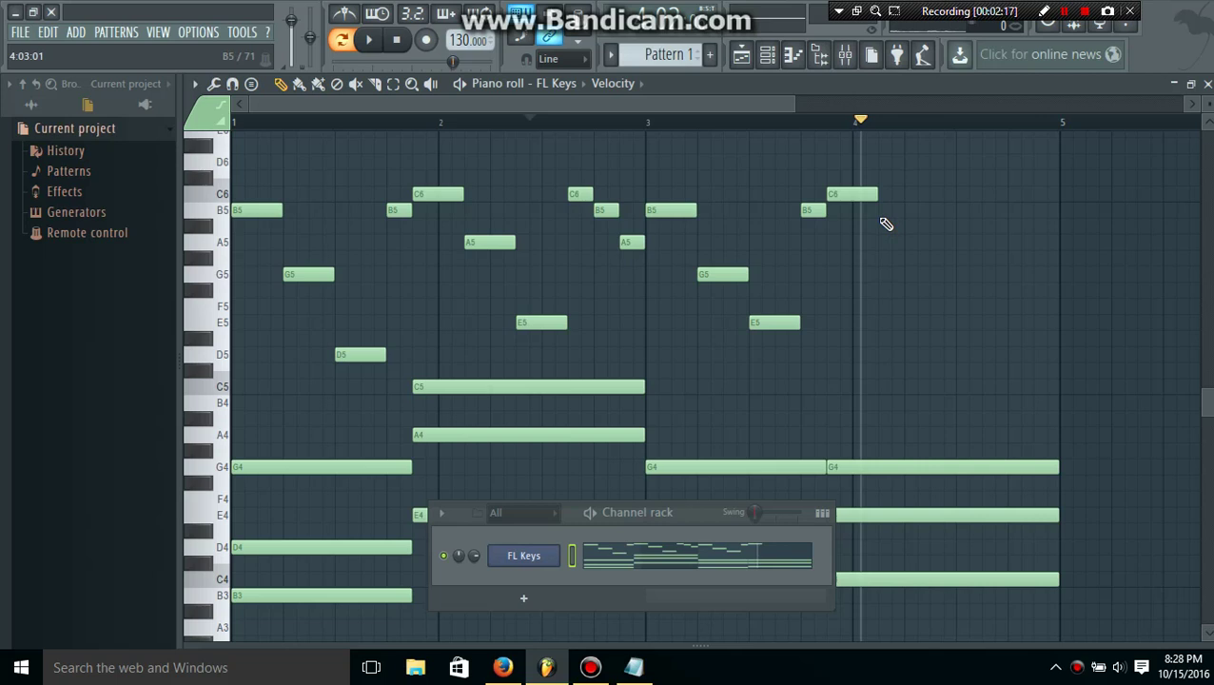
- Add back-to-back four-step A5 and E5 notes after the last C6, then play the pattern and pause
{"action": "scroll", "coordinate": [1003, 303], "scroll_direction": "down", "scroll_amount": 3}
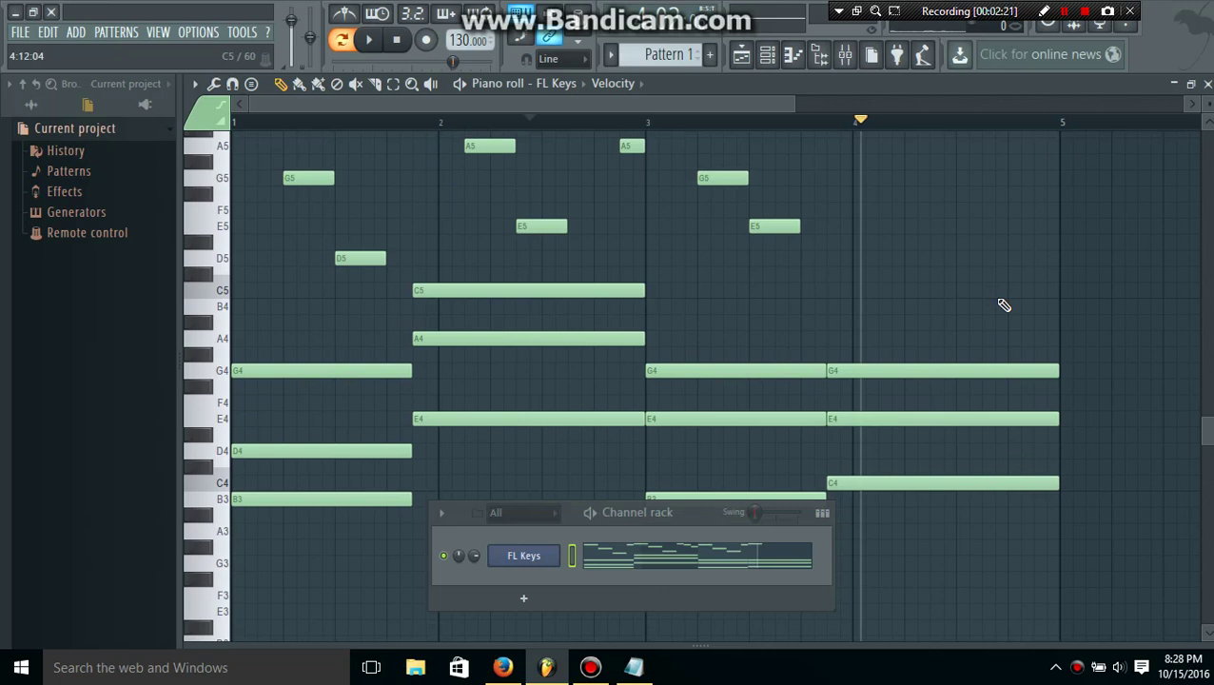
{"action": "scroll", "coordinate": [1004, 304], "scroll_direction": "up", "scroll_amount": 2}
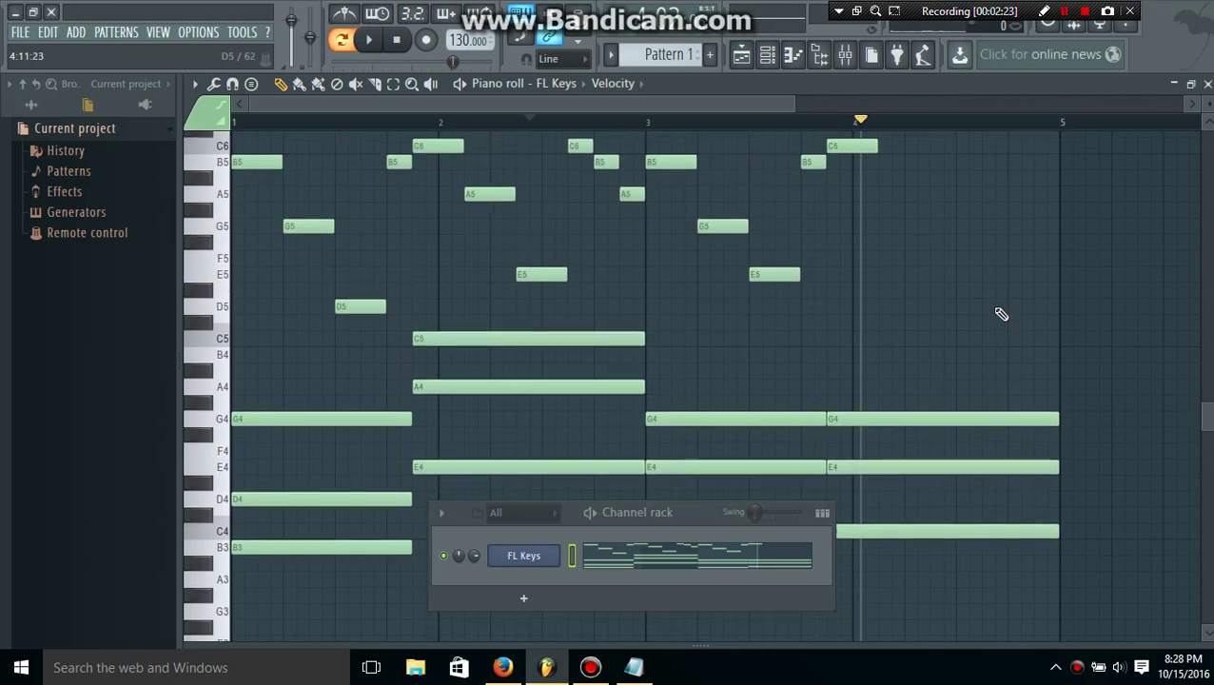
{"action": "scroll", "coordinate": [1000, 315], "scroll_direction": "up", "scroll_amount": 1}
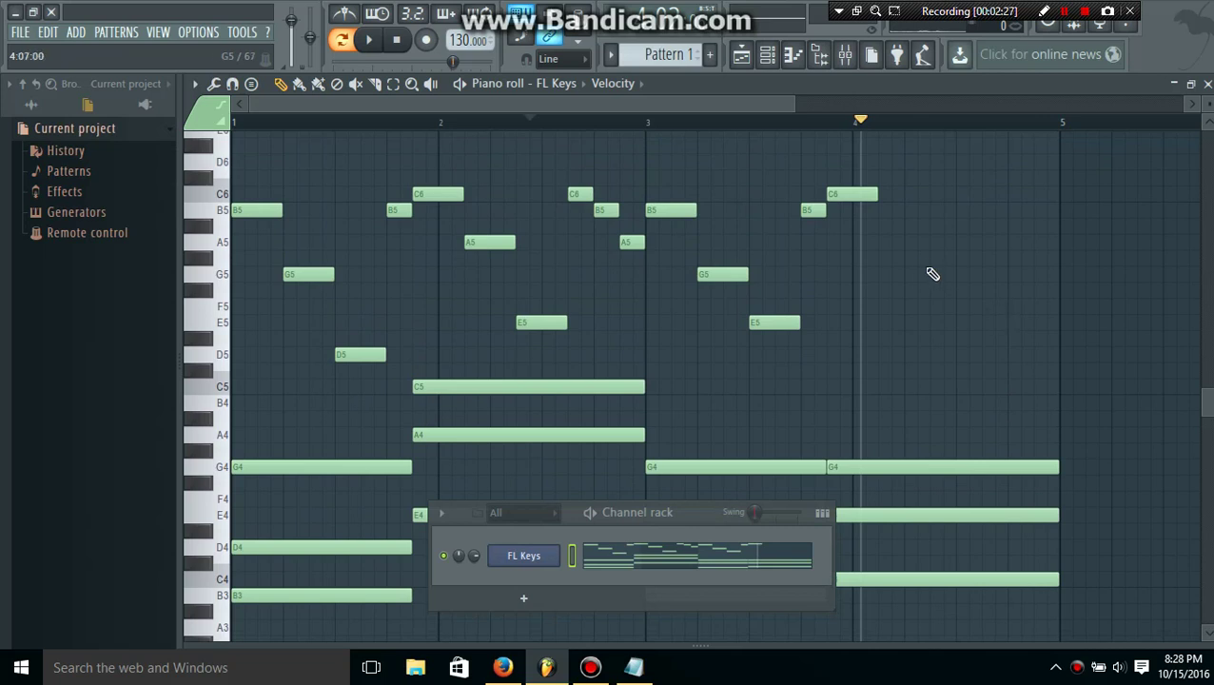
{"action": "left_click", "coordinate": [882, 243]}
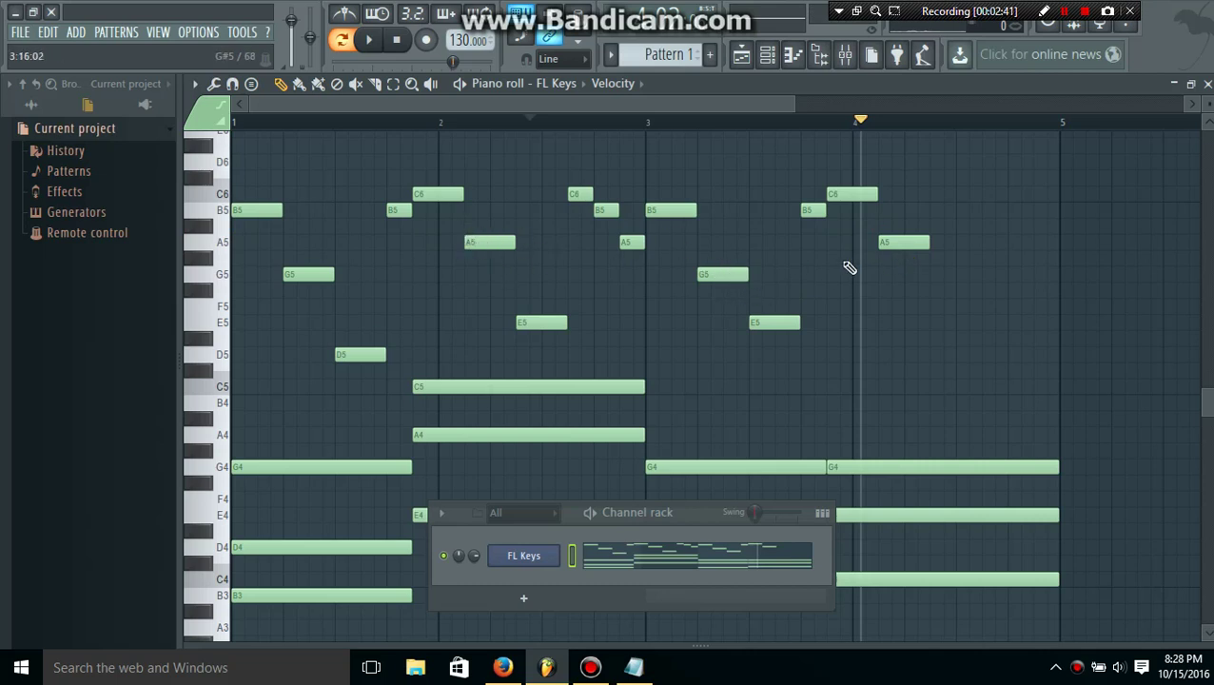
{"action": "left_click", "coordinate": [937, 325]}
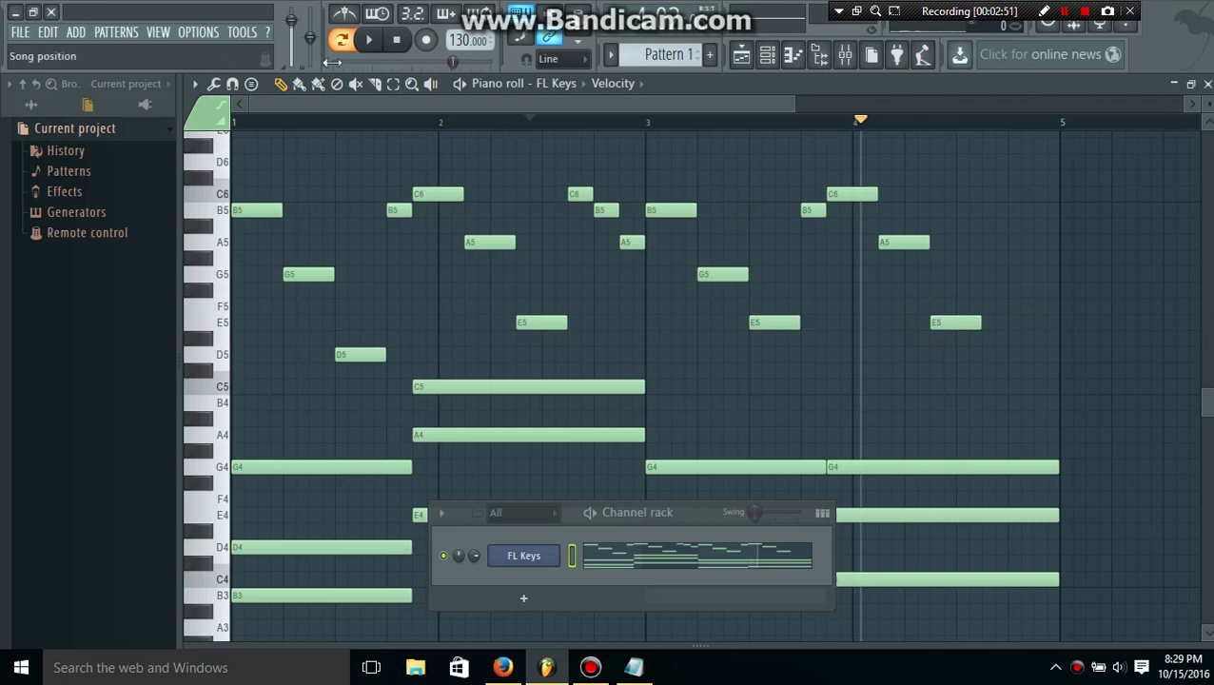
{"action": "left_click", "coordinate": [367, 40]}
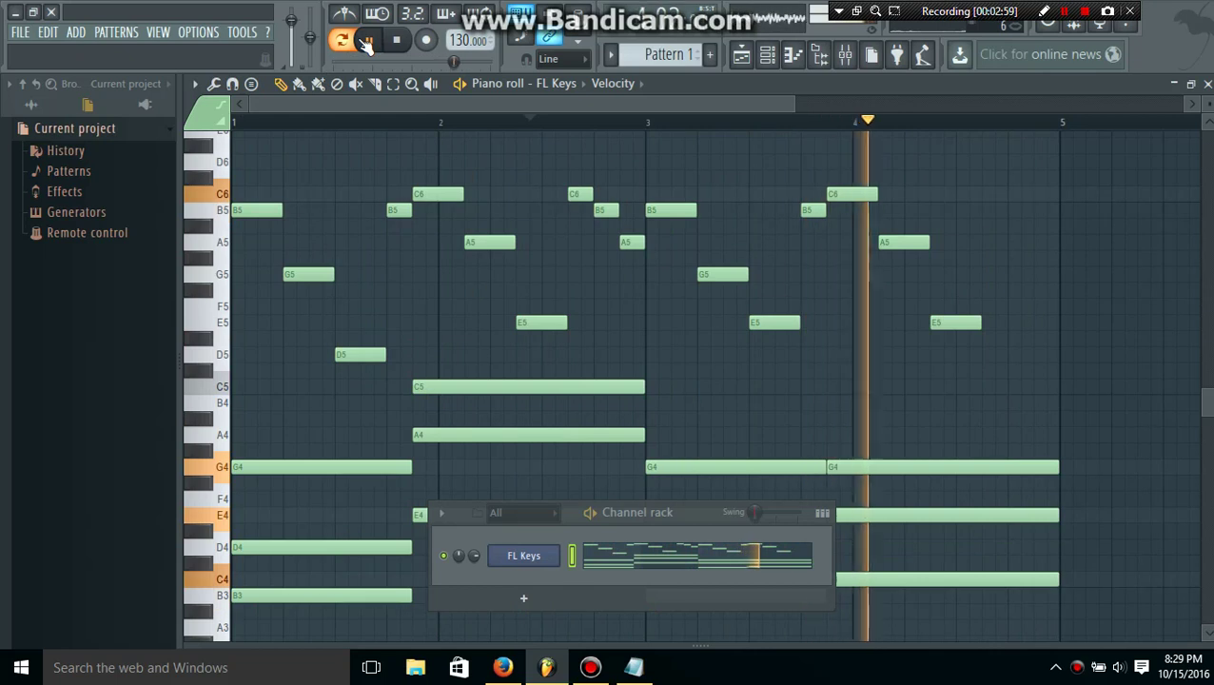
{"action": "left_click", "coordinate": [366, 41]}
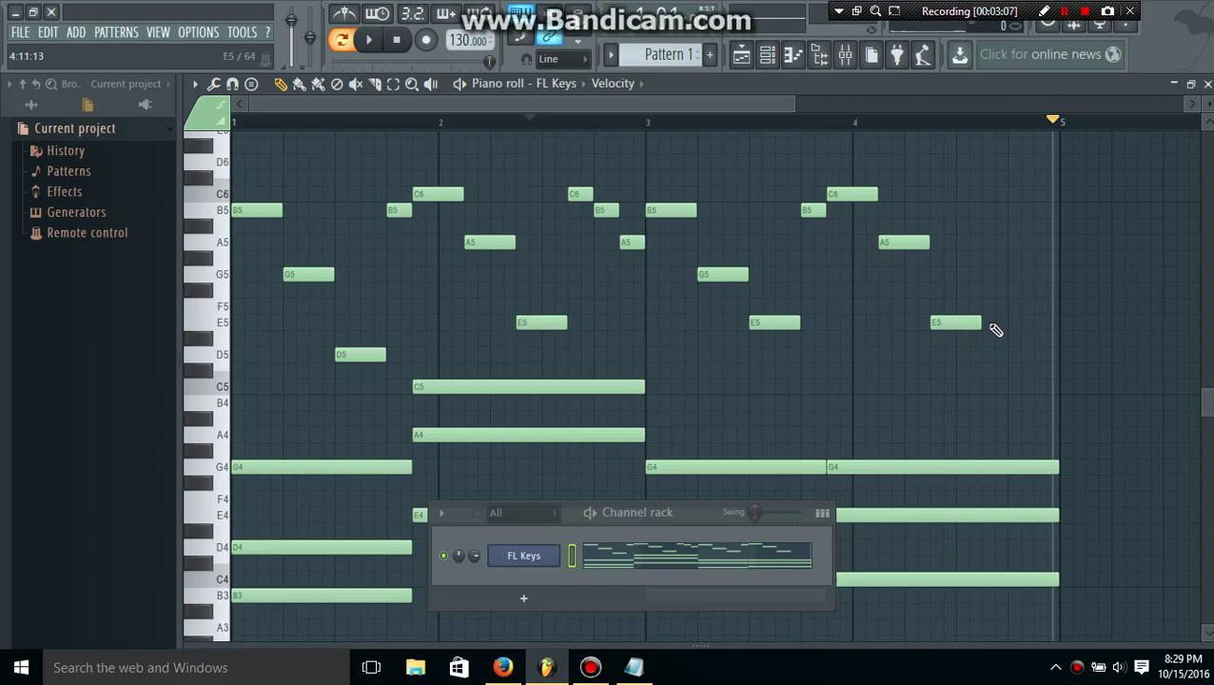
- Finish bar 4 with consecutive two-step C6, B5 and A5 notes up to bar 5, then play the pattern and pause
{"action": "left_click", "coordinate": [990, 195]}
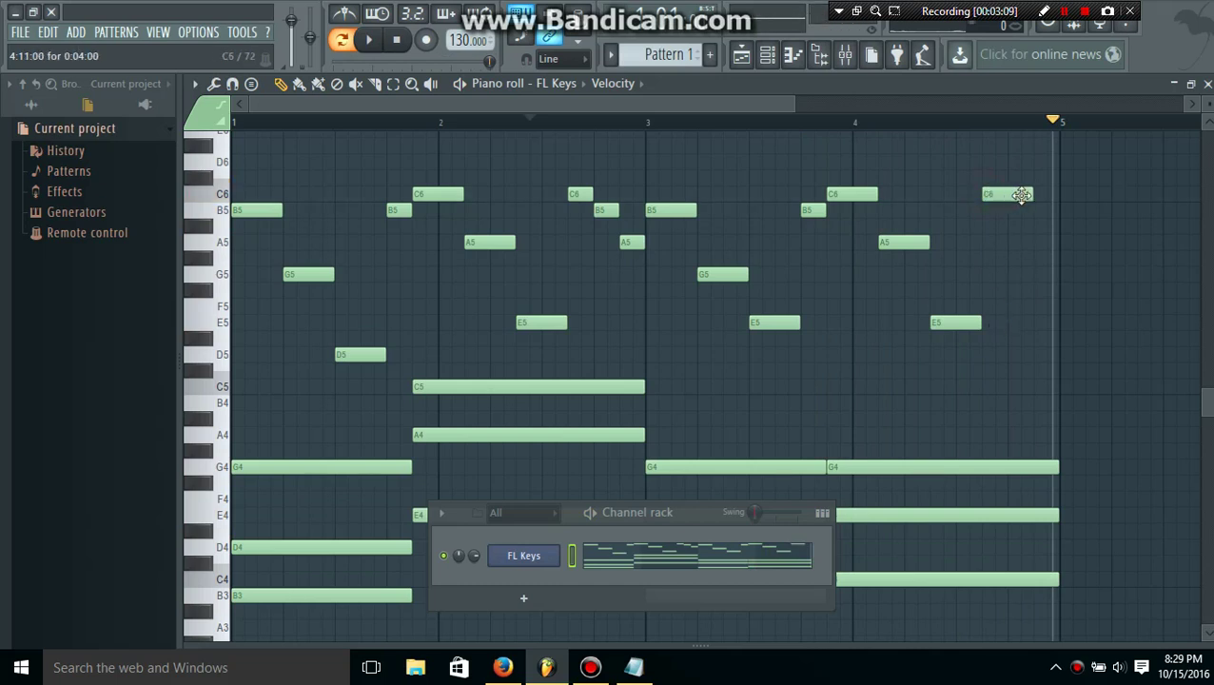
{"action": "left_click_drag", "start_coordinate": [1033, 195], "coordinate": [1006, 195]}
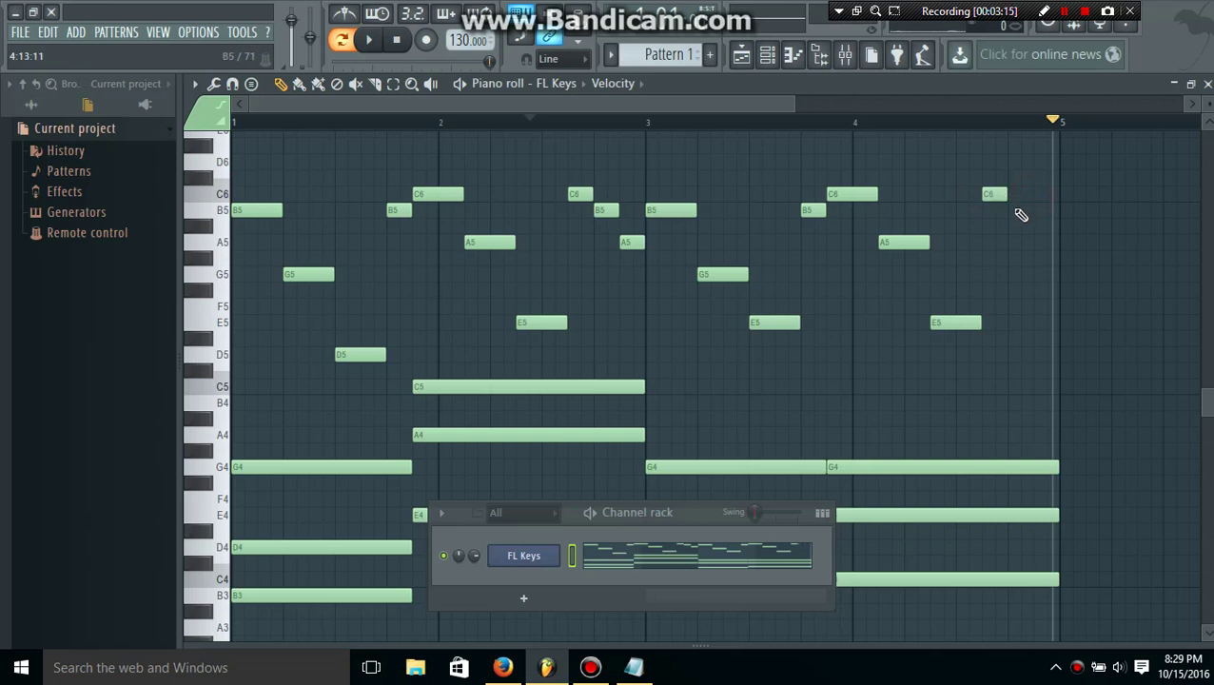
{"action": "left_click", "coordinate": [1014, 210]}
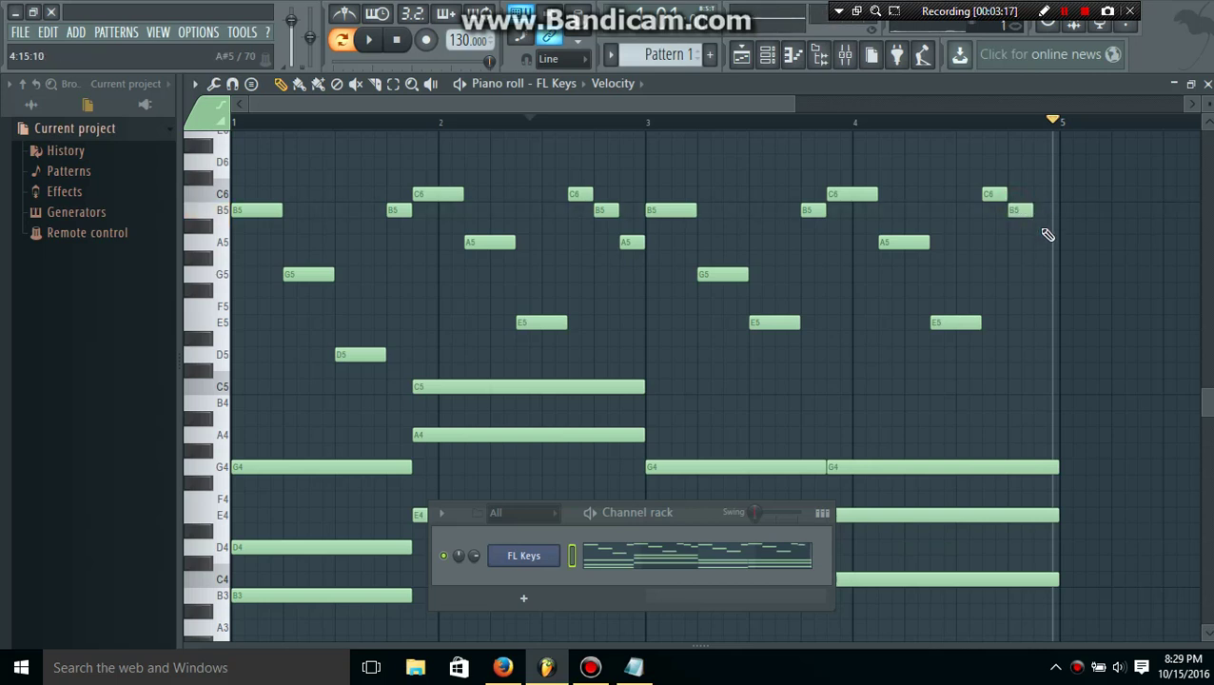
{"action": "left_click", "coordinate": [1041, 243]}
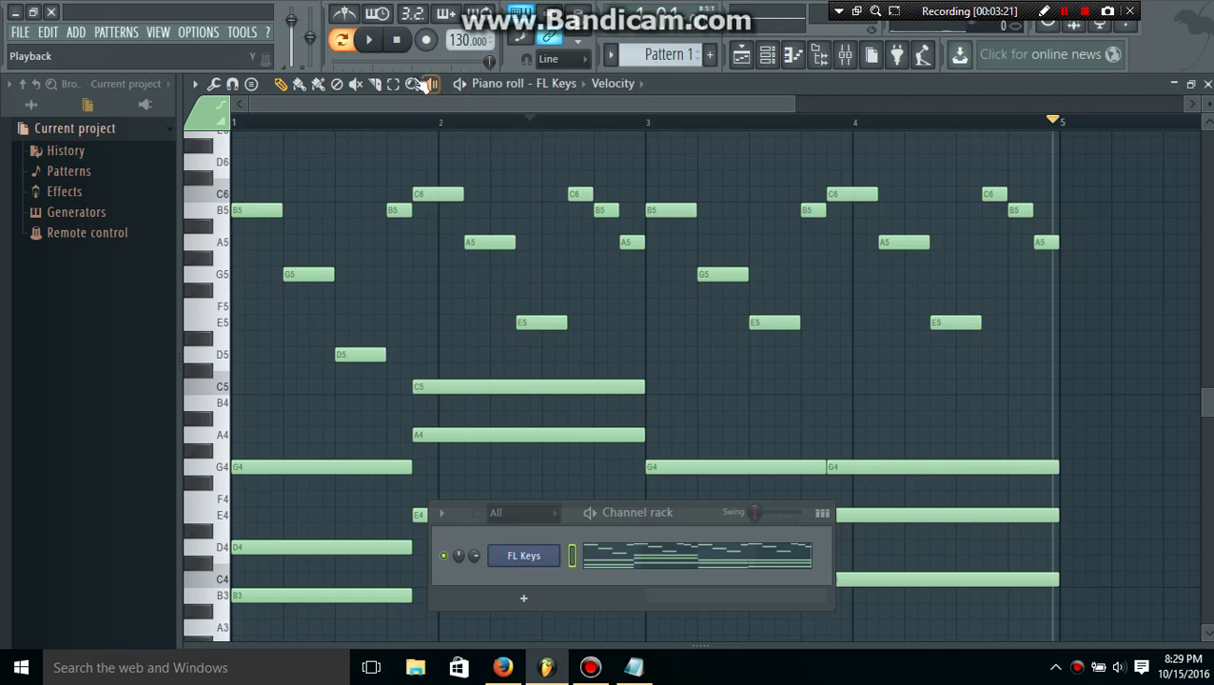
{"action": "left_click", "coordinate": [369, 39]}
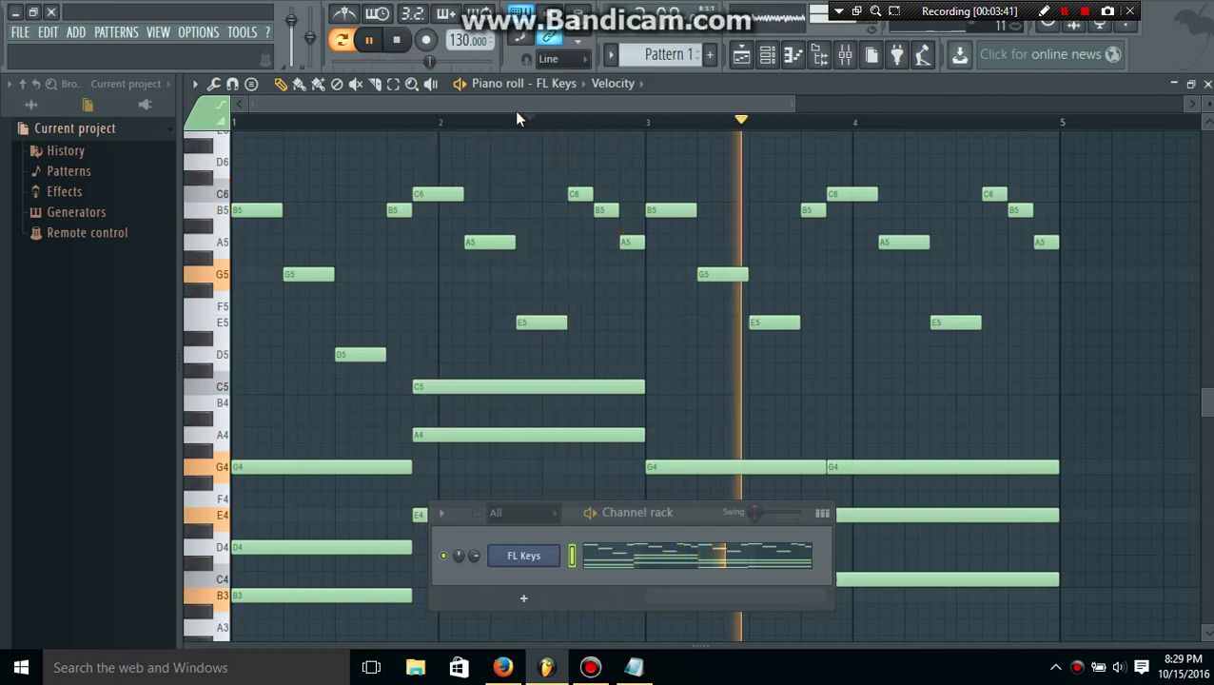
{"action": "left_click", "coordinate": [373, 42]}
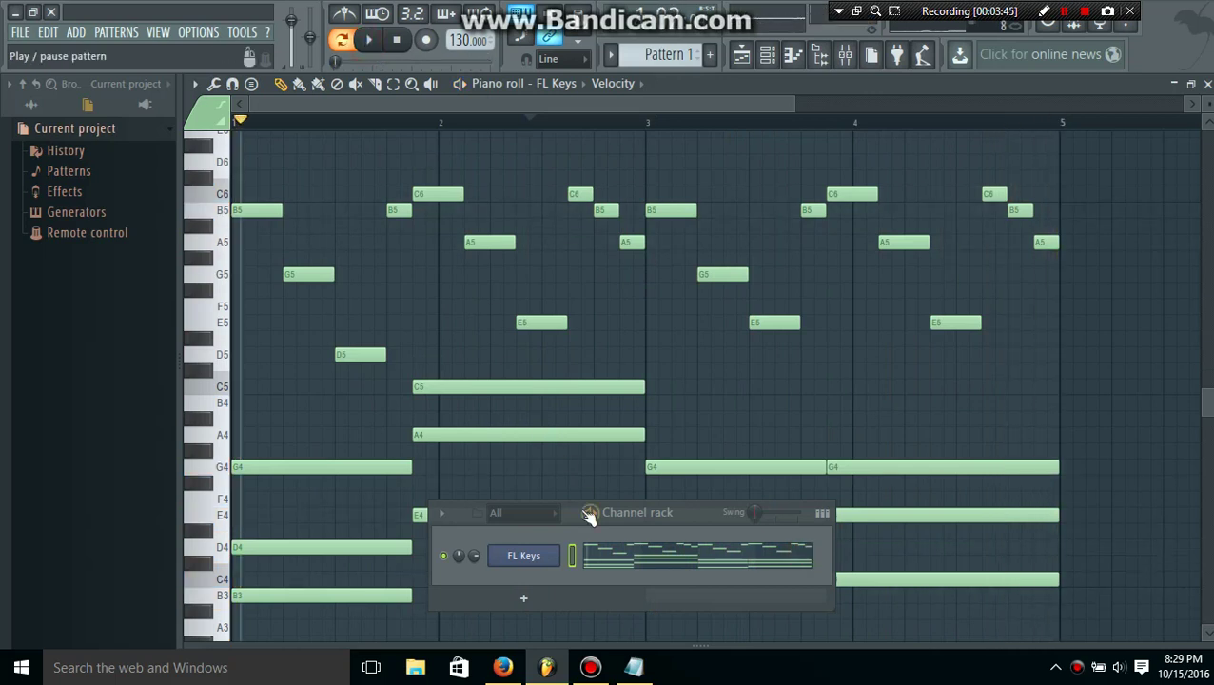
- Reposition the channel rack and add a BassDrum channel, closing its plugin window
{"action": "left_click_drag", "start_coordinate": [571, 514], "coordinate": [473, 240]}
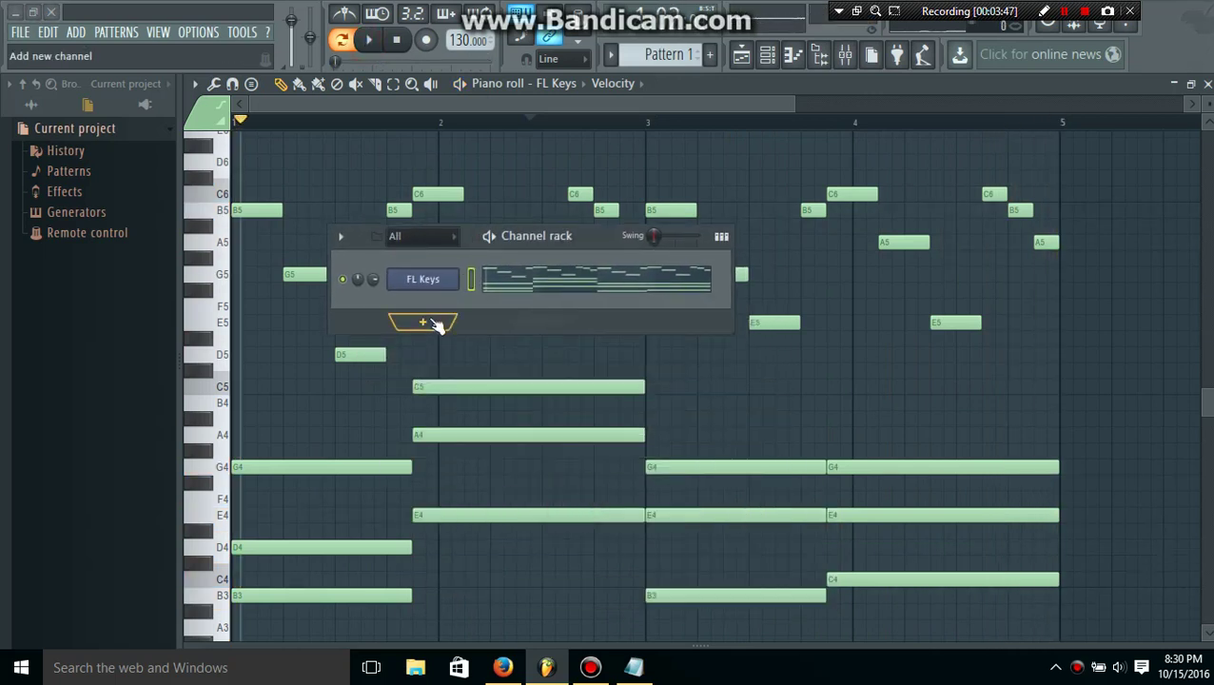
{"action": "left_click", "coordinate": [424, 322]}
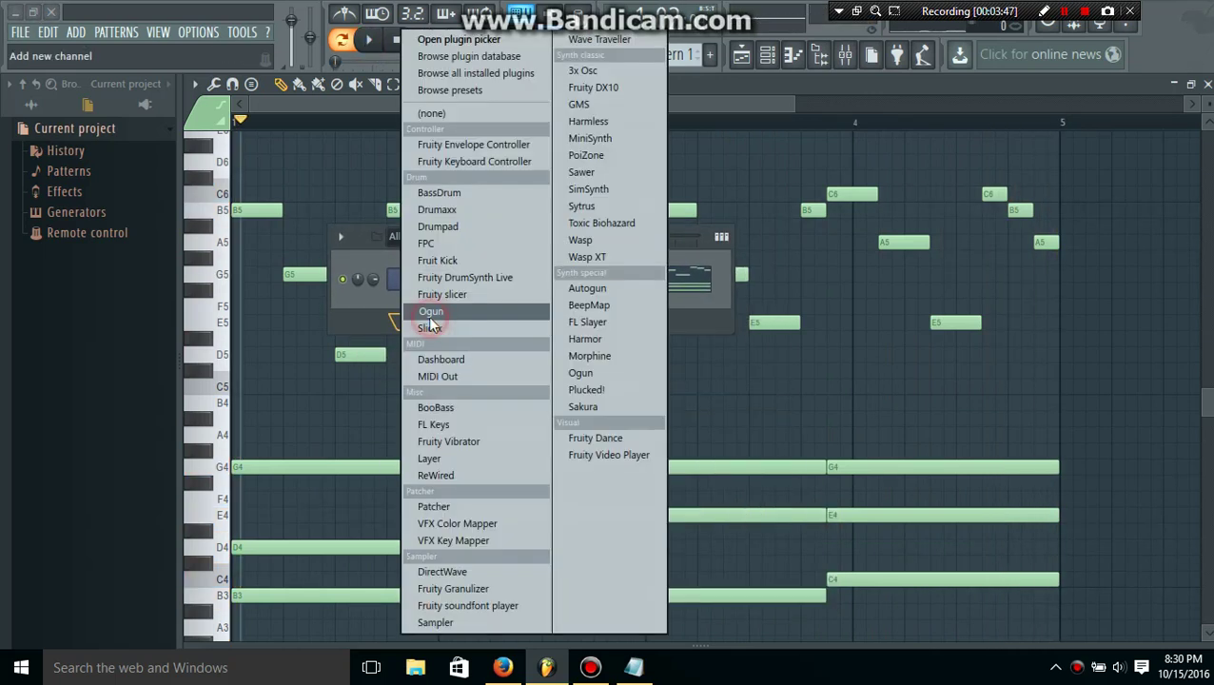
{"action": "left_click", "coordinate": [447, 191]}
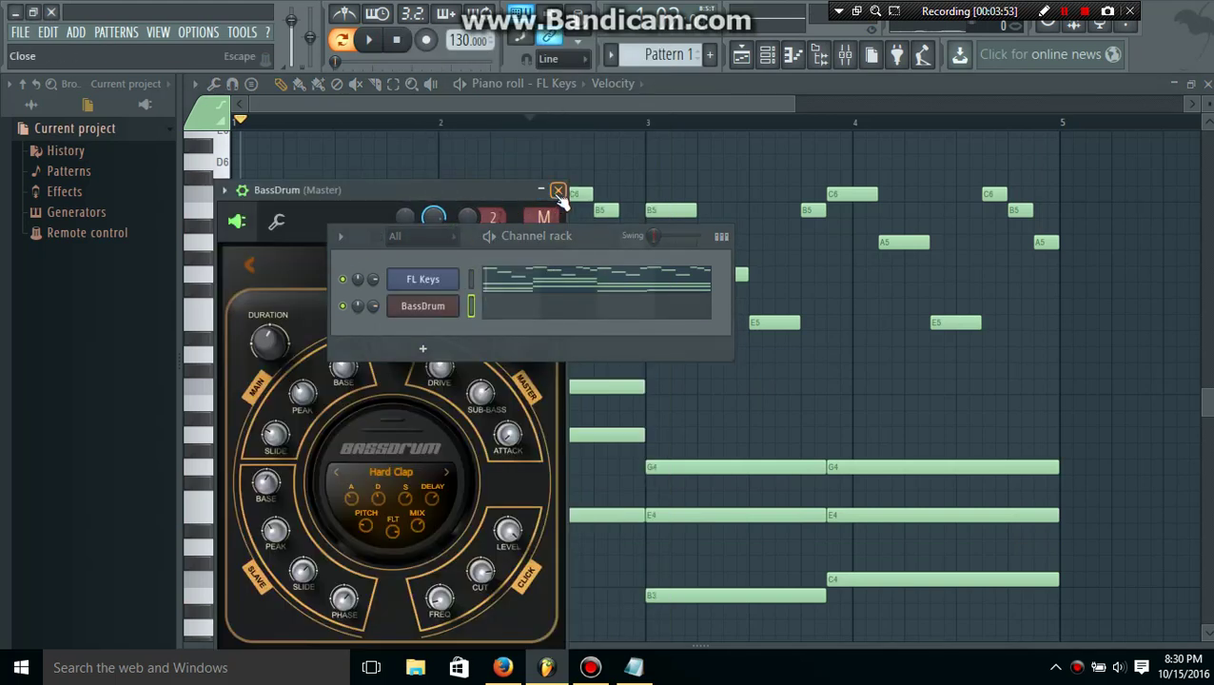
{"action": "left_click", "coordinate": [558, 190]}
- Open the BassDrum channel's piano roll, leaving it empty of notes with the channel rack shown
{"action": "right_click", "coordinate": [457, 304]}
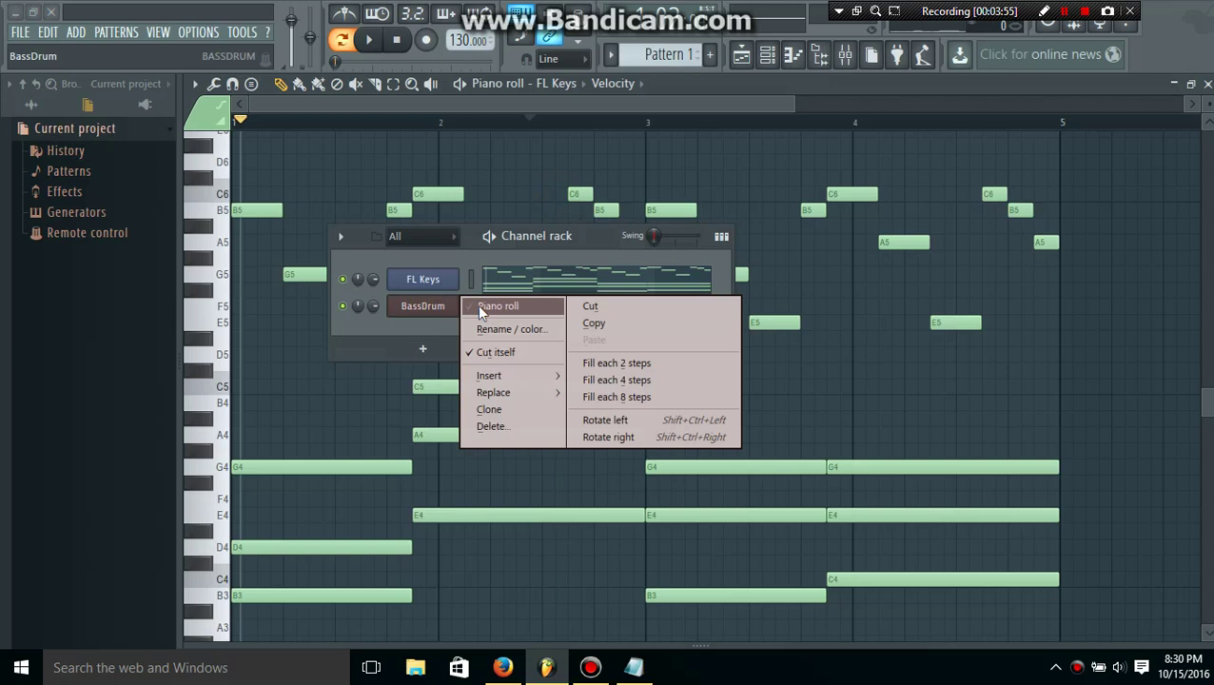
{"action": "left_click", "coordinate": [496, 307]}
{"action": "left_click", "coordinate": [259, 288]}
{"action": "left_click", "coordinate": [221, 357]}
{"action": "right_click", "coordinate": [270, 289]}
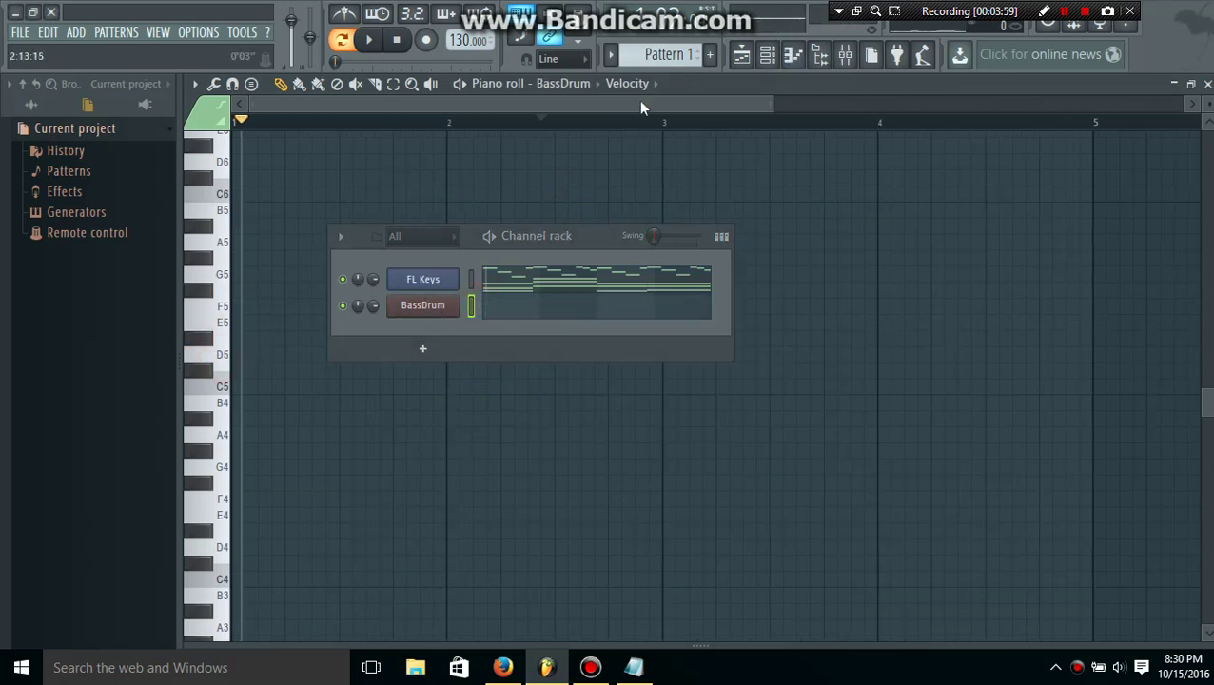
{"action": "left_click", "coordinate": [767, 55]}
{"action": "left_click", "coordinate": [766, 54]}
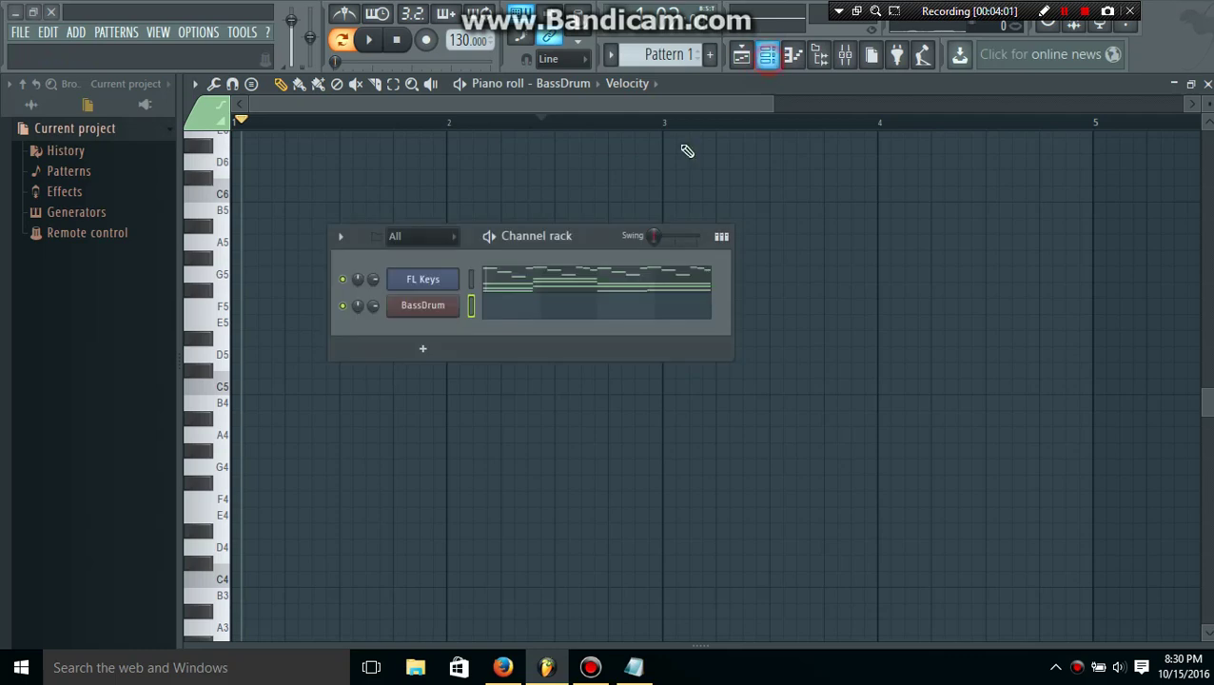
- Fill the BassDrum channel with a hit every 8 steps and play the pattern
{"action": "right_click", "coordinate": [437, 306]}
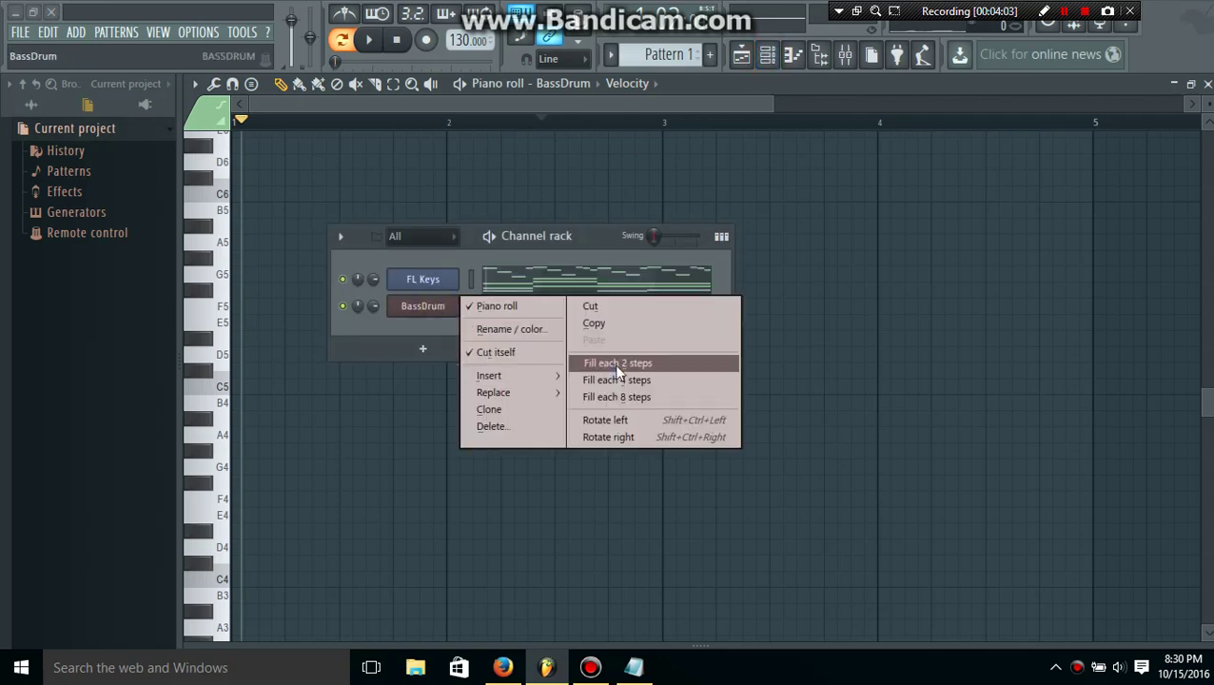
{"action": "left_click", "coordinate": [623, 395]}
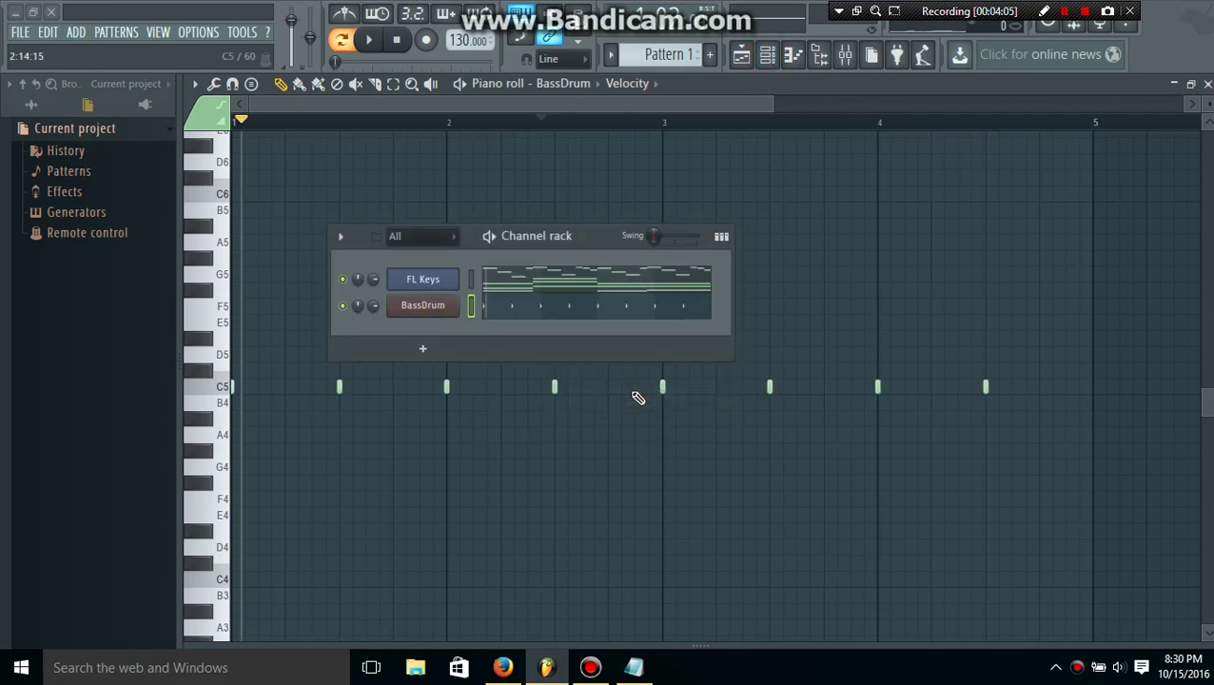
{"action": "left_click", "coordinate": [369, 41]}
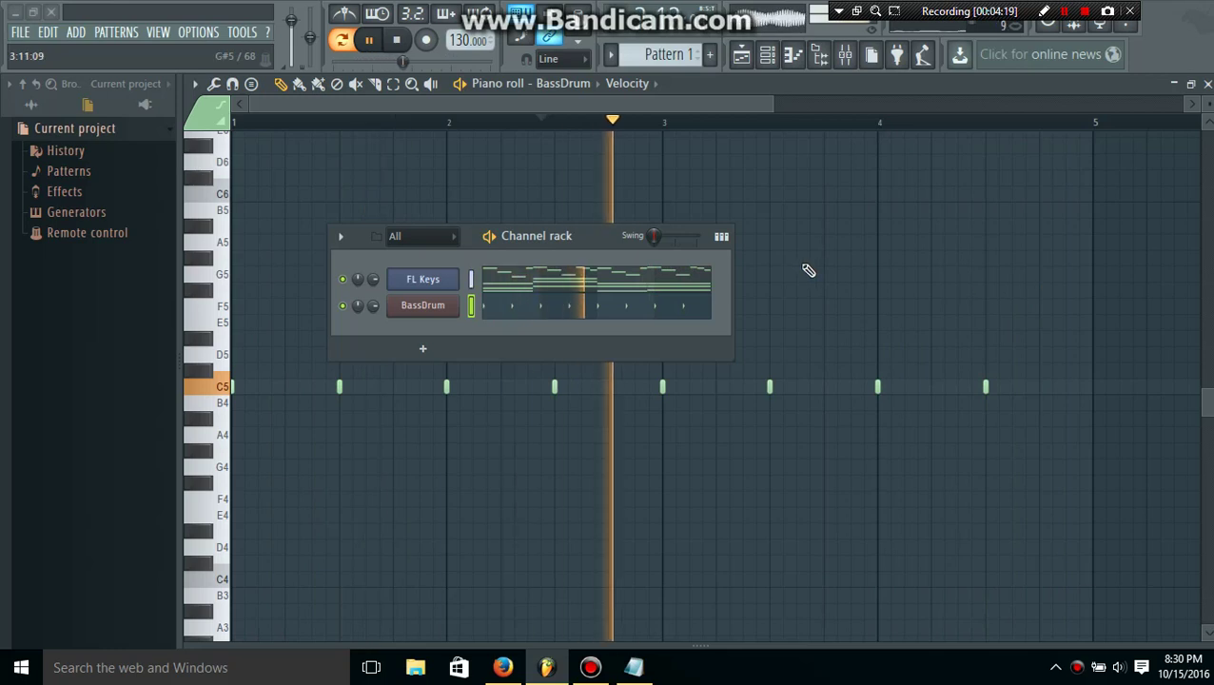
{"action": "scroll", "coordinate": [806, 266], "scroll_direction": "down", "scroll_amount": 2}
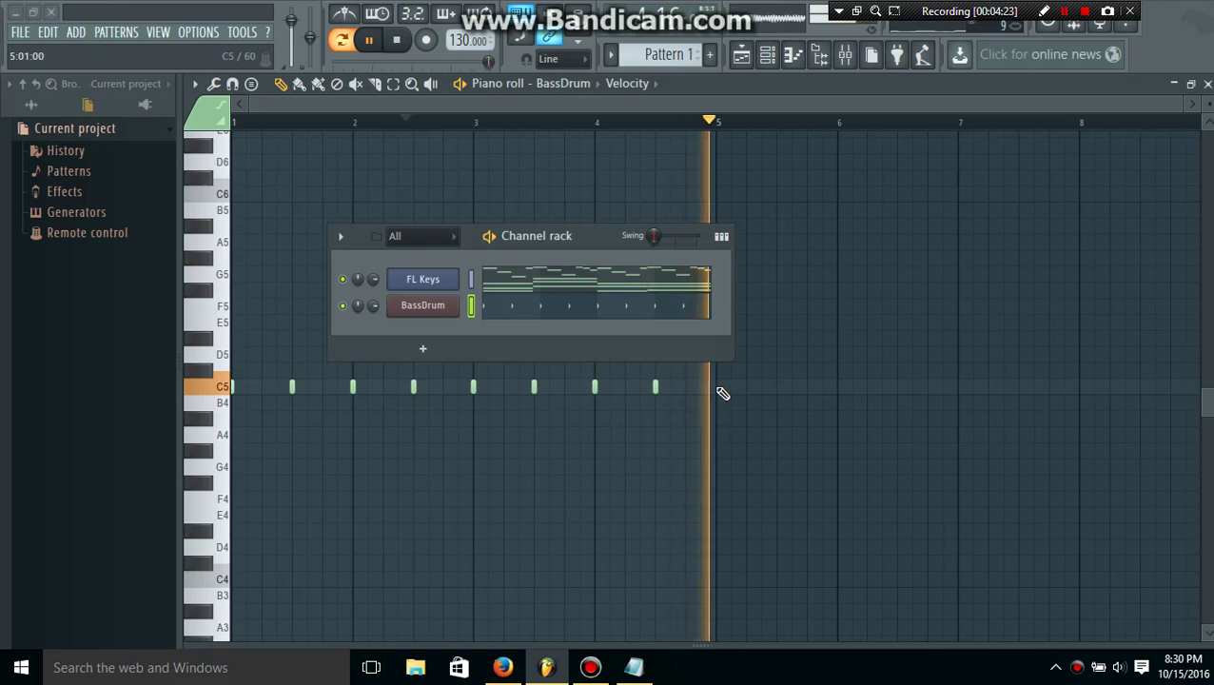
{"action": "left_click", "coordinate": [721, 386]}
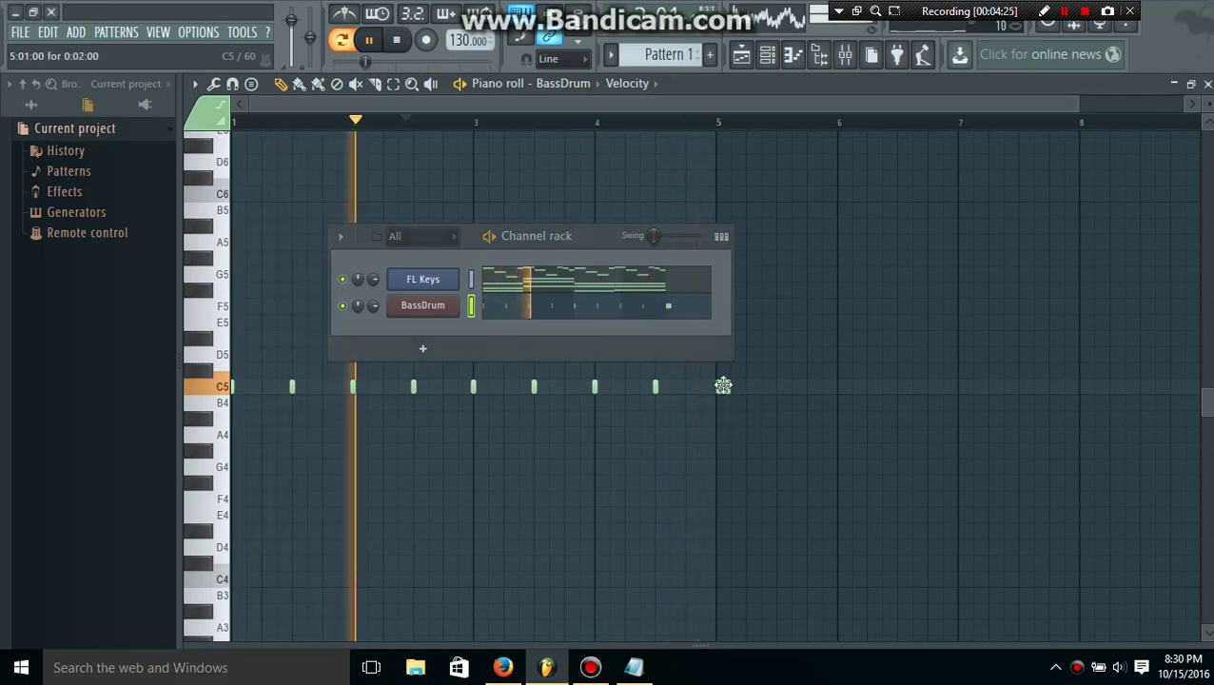
{"action": "right_click", "coordinate": [730, 392]}
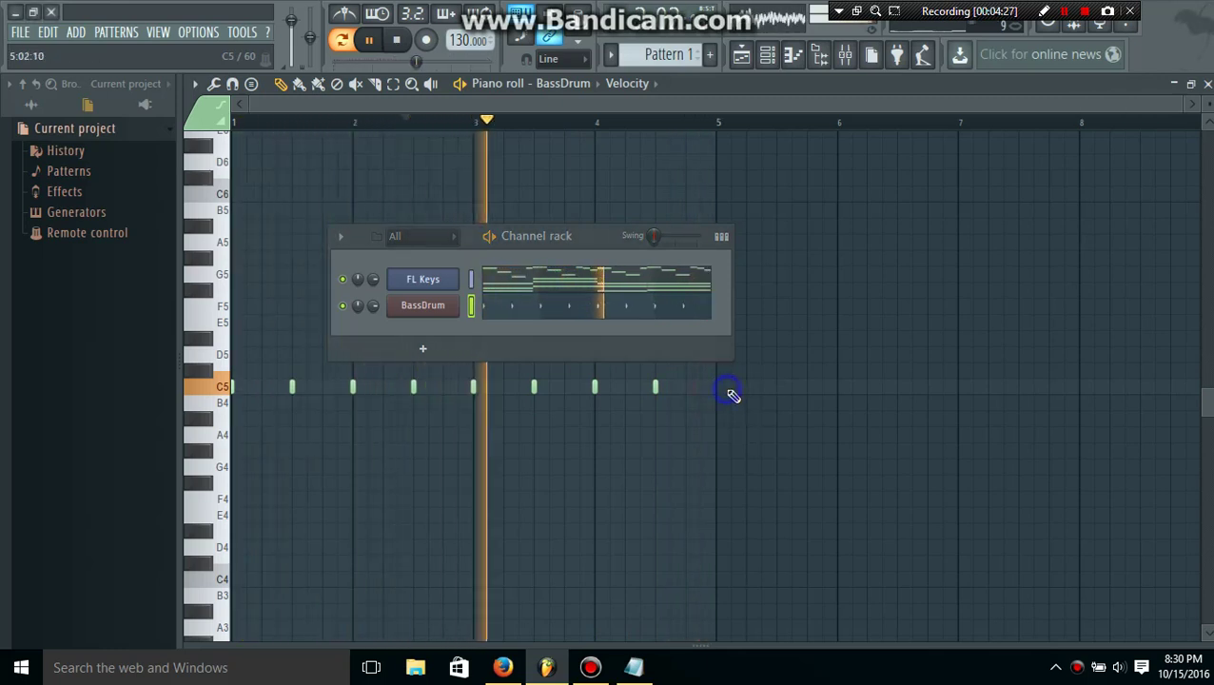
- Pause playback and open the FL Keys channel's piano roll
{"action": "left_click", "coordinate": [368, 41]}
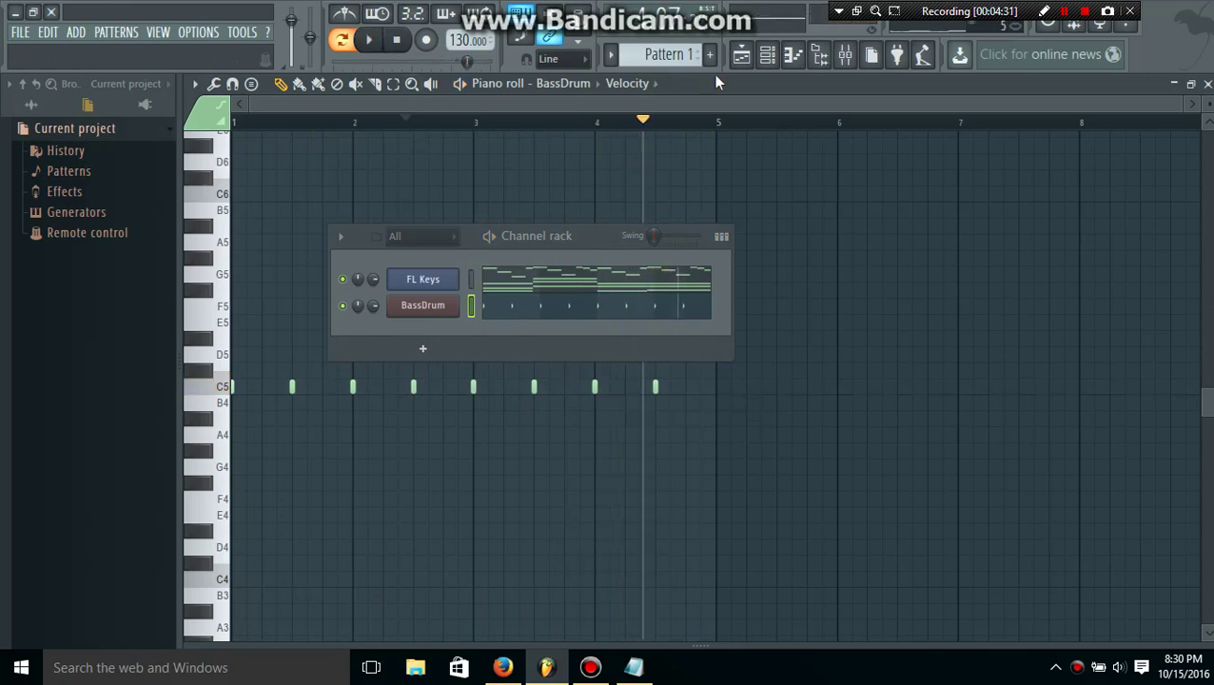
{"action": "right_click", "coordinate": [429, 285]}
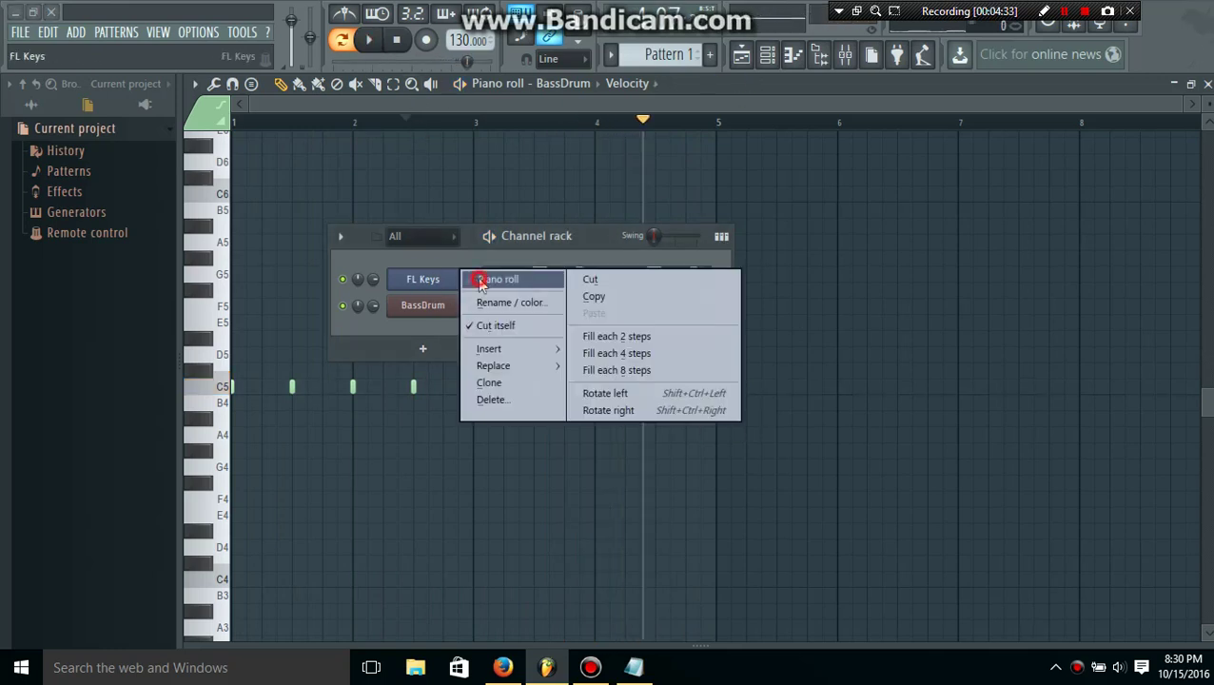
{"action": "left_click", "coordinate": [480, 279]}
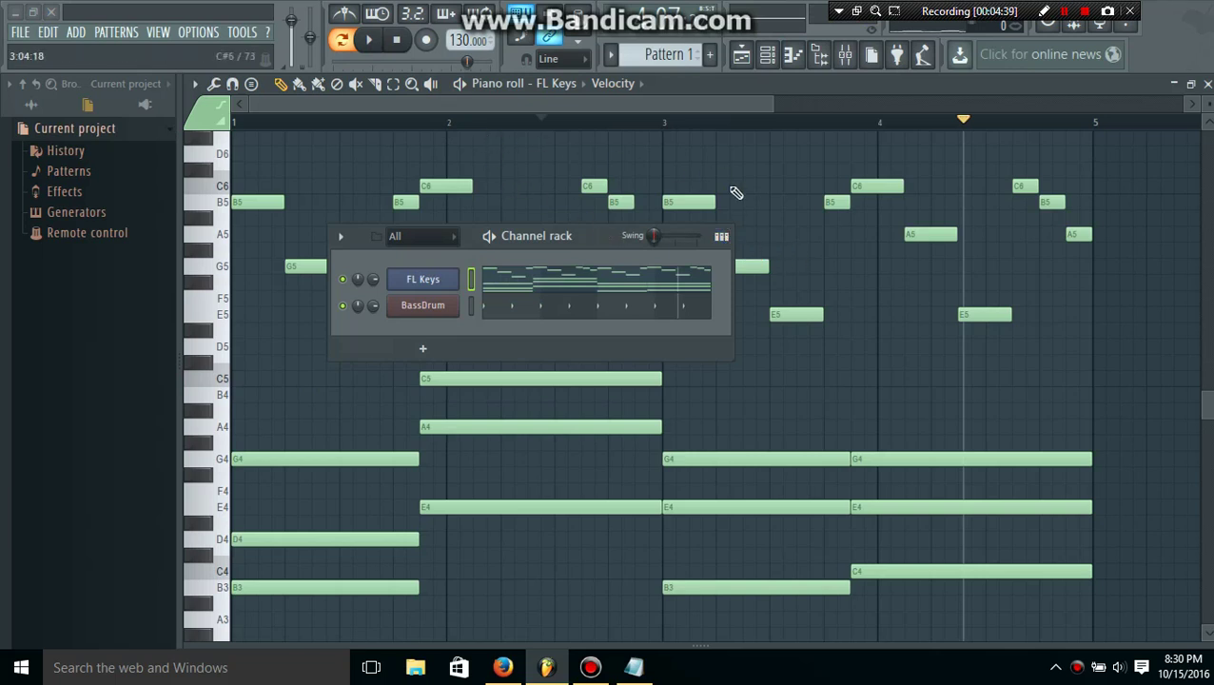
- Try to duplicate all the FL Keys notes from bar 5 onward, moving the channel rack out of the way, and delete the copies
{"action": "left_click_drag", "start_coordinate": [1130, 183], "coordinate": [187, 636]}
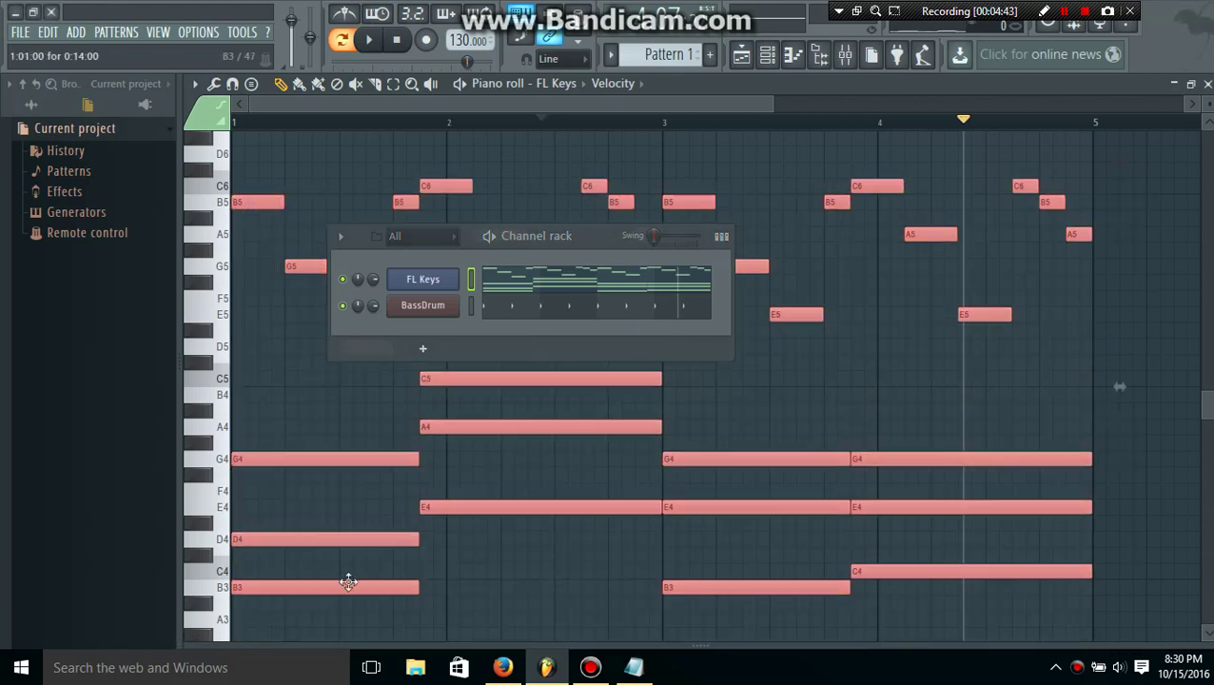
{"action": "left_click", "coordinate": [1109, 327]}
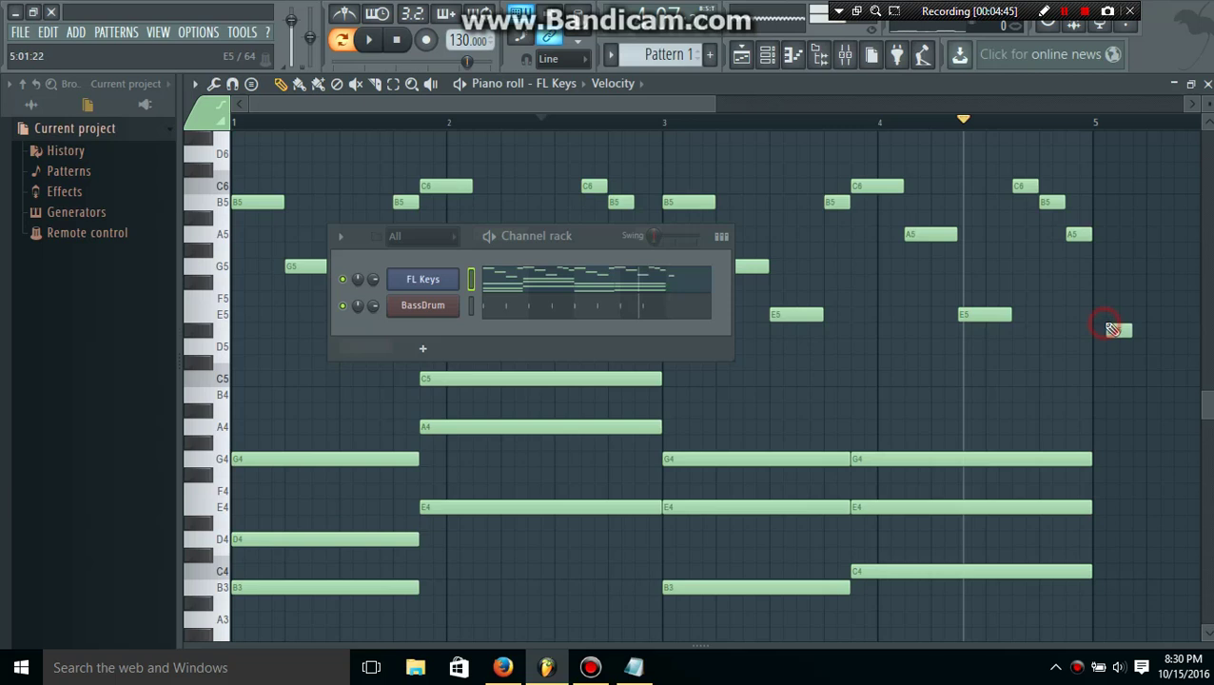
{"action": "right_click", "coordinate": [1117, 326]}
{"action": "key", "text": "ctrl+v"}
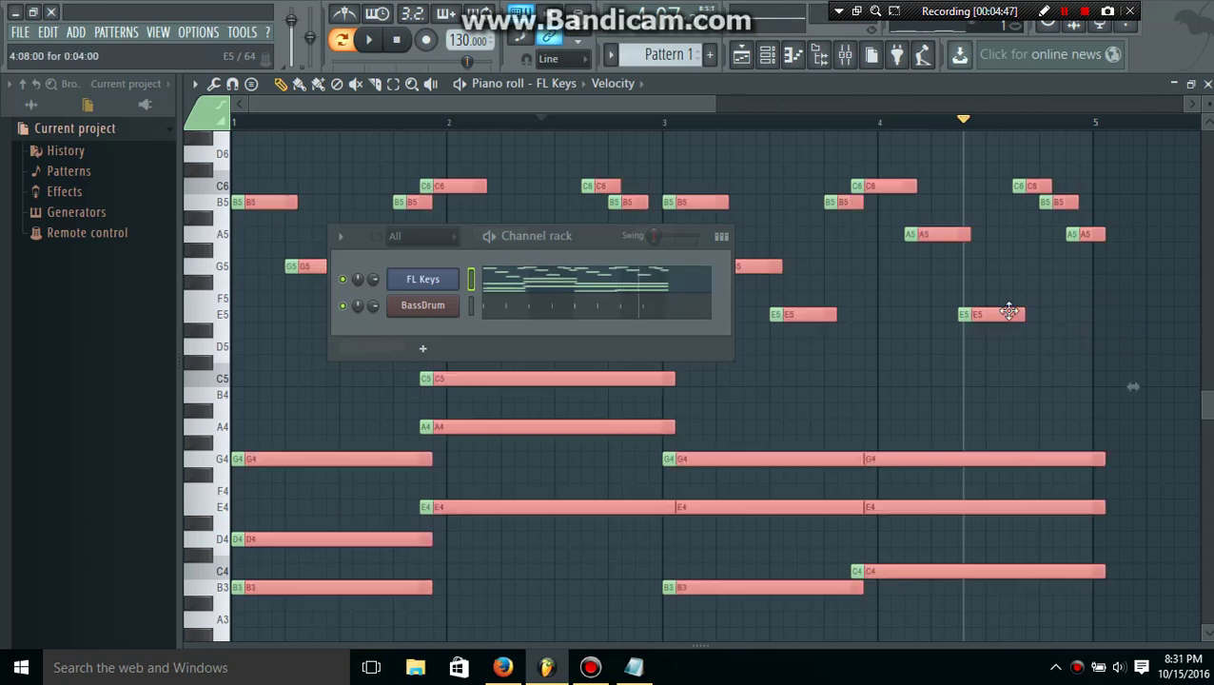
{"action": "scroll", "coordinate": [999, 316], "scroll_direction": "down", "scroll_amount": 4}
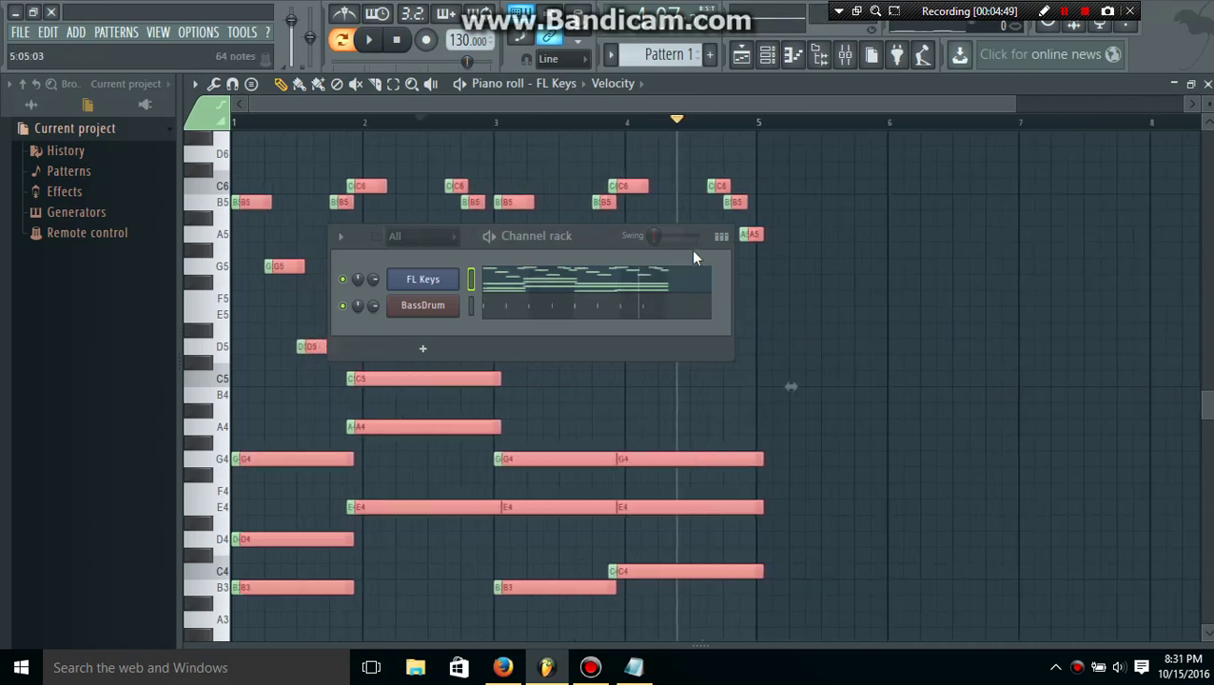
{"action": "left_click_drag", "start_coordinate": [598, 239], "coordinate": [973, 641]}
{"action": "left_click", "coordinate": [697, 313]}
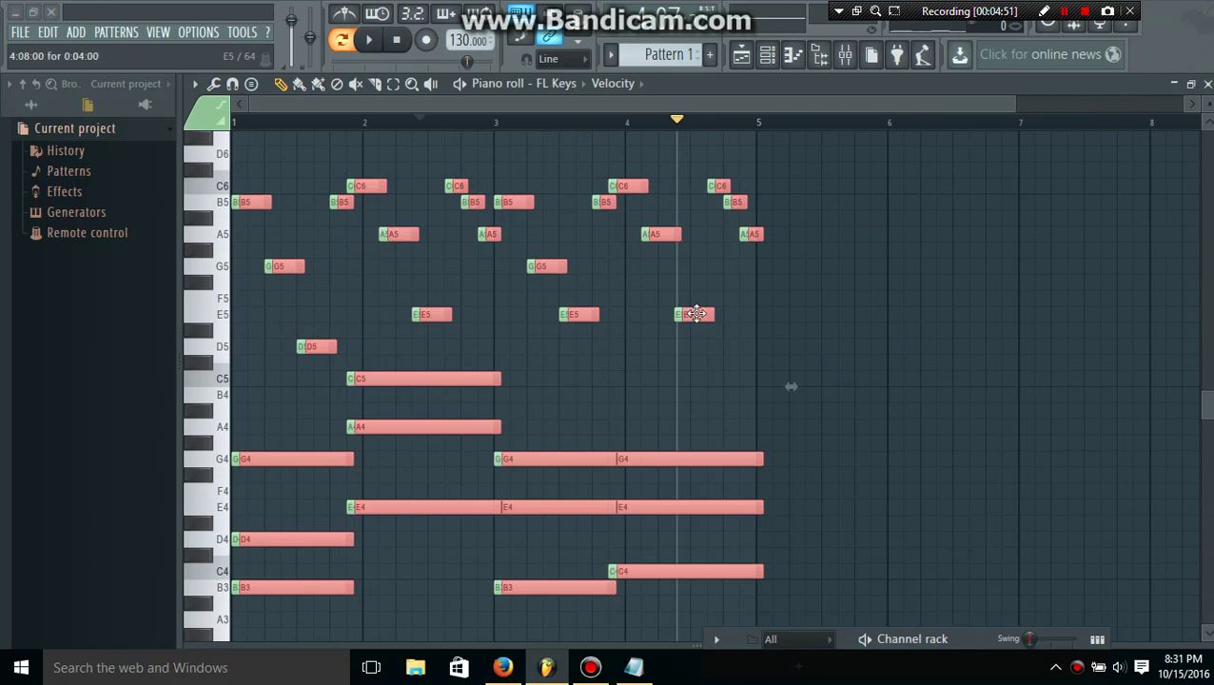
{"action": "mouse_move", "coordinate": [839, 320]}
{"action": "left_mouse_down"}
{"action": "mouse_move", "coordinate": [1095, 336]}
{"action": "mouse_move", "coordinate": [1204, 304]}
{"action": "mouse_move", "coordinate": [1146, 312]}
{"action": "left_mouse_up"}
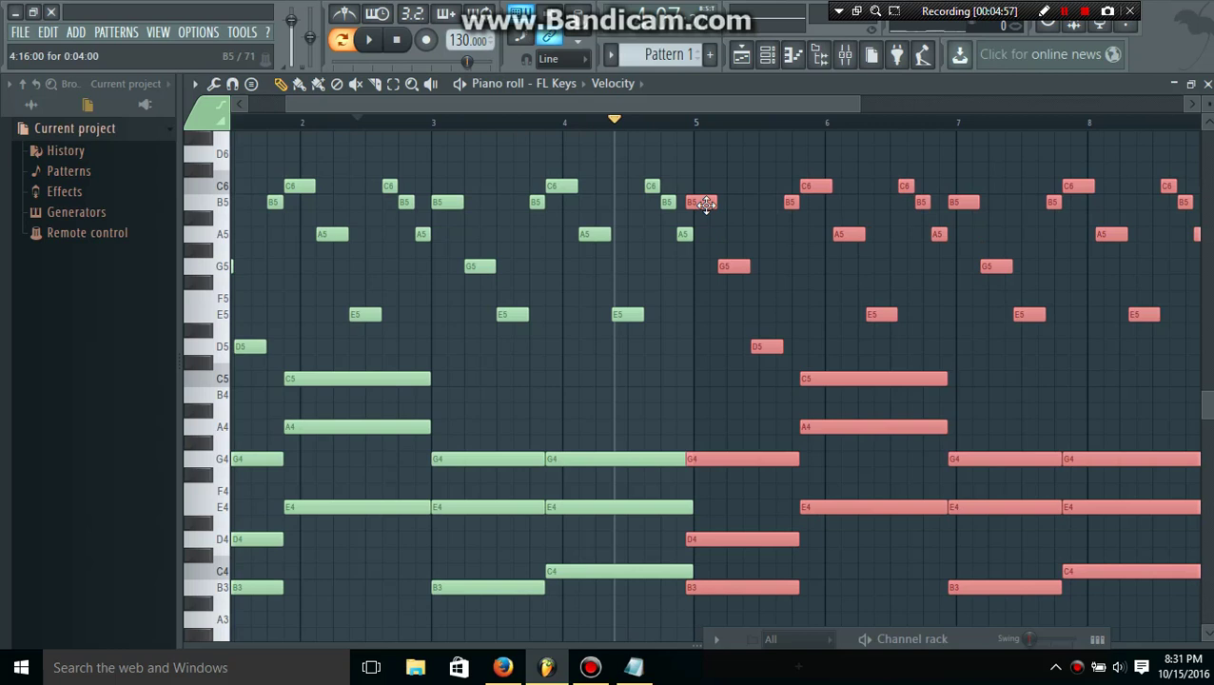
{"action": "key", "text": "Delete"}
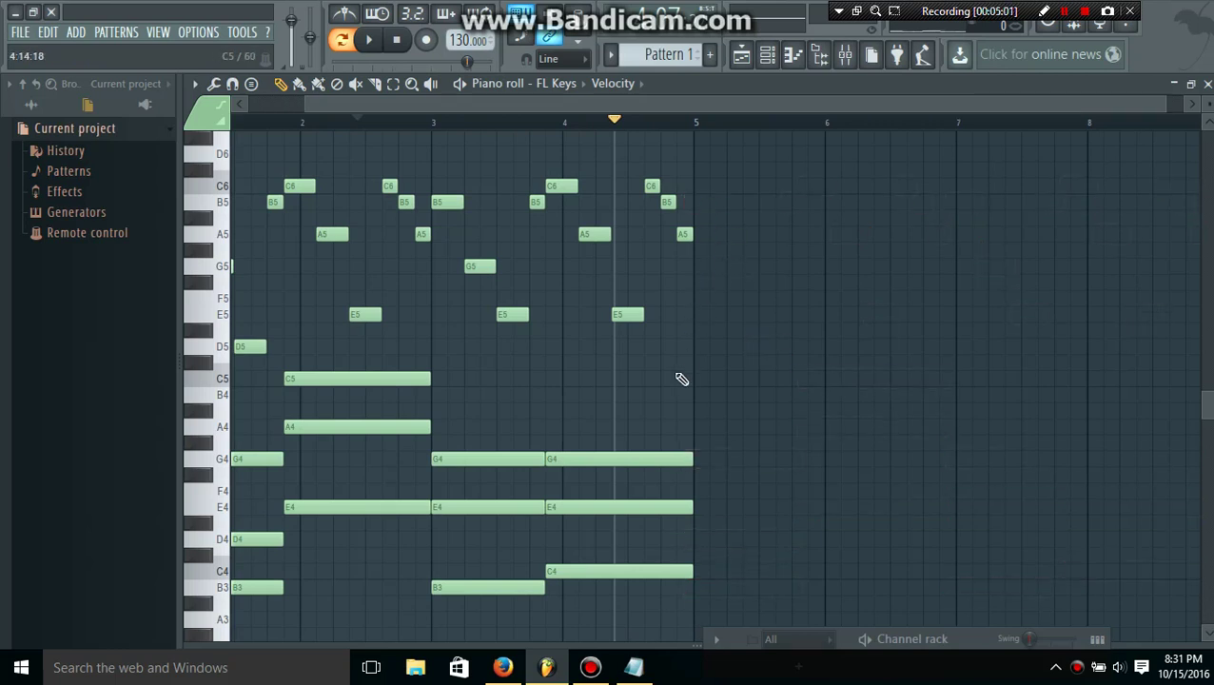
- Try to duplicate only the opening bar's chord and melody notes into bar 5, and delete the copies
{"action": "left_click_drag", "start_coordinate": [521, 107], "coordinate": [324, 107]}
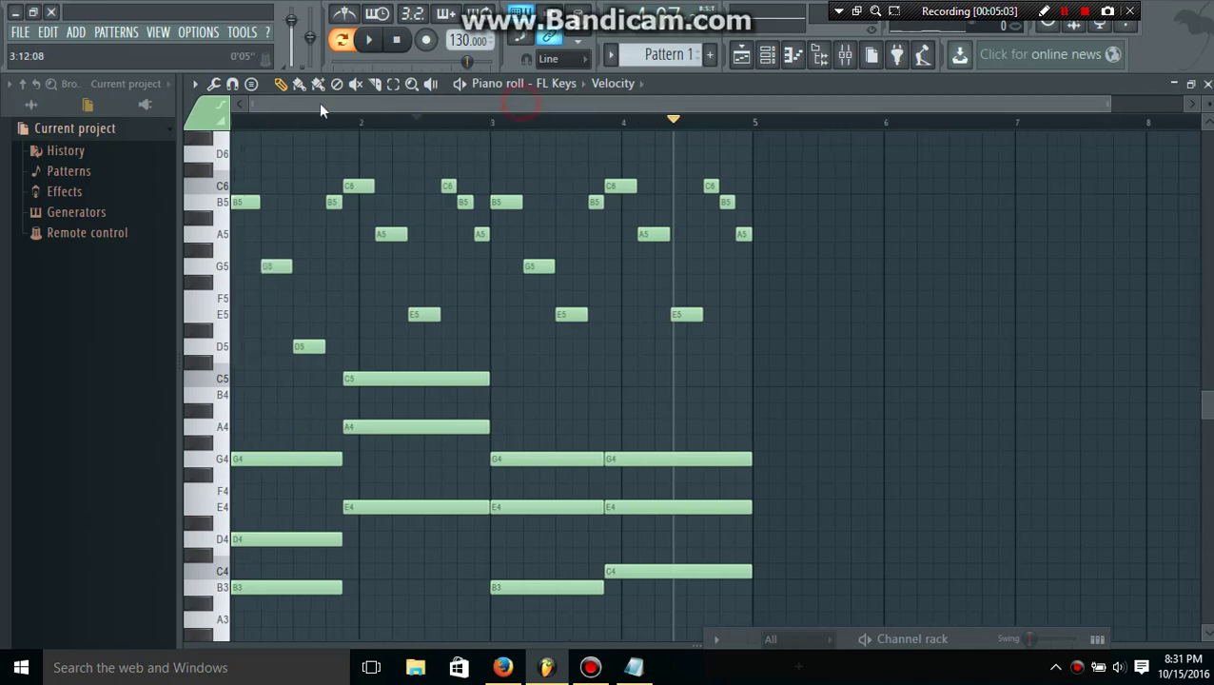
{"action": "left_click_drag", "start_coordinate": [233, 149], "coordinate": [344, 588]}
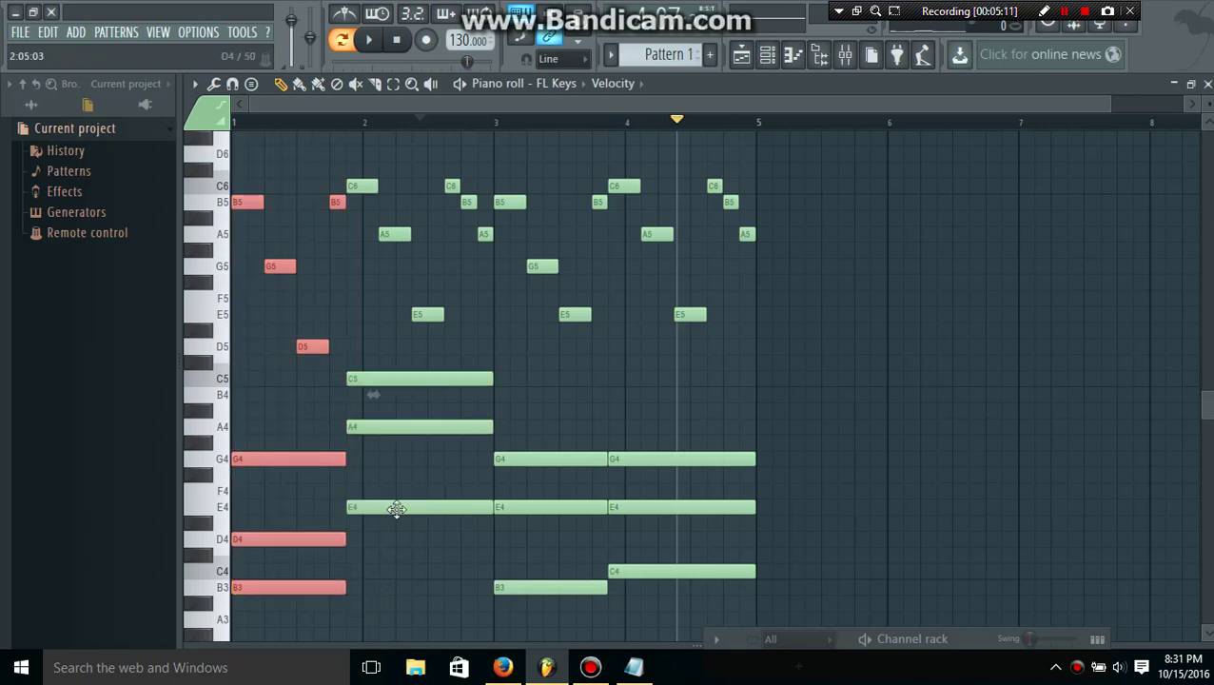
{"action": "key", "text": "shift+Right"}
{"action": "left_click_drag", "start_coordinate": [293, 267], "coordinate": [813, 269]}
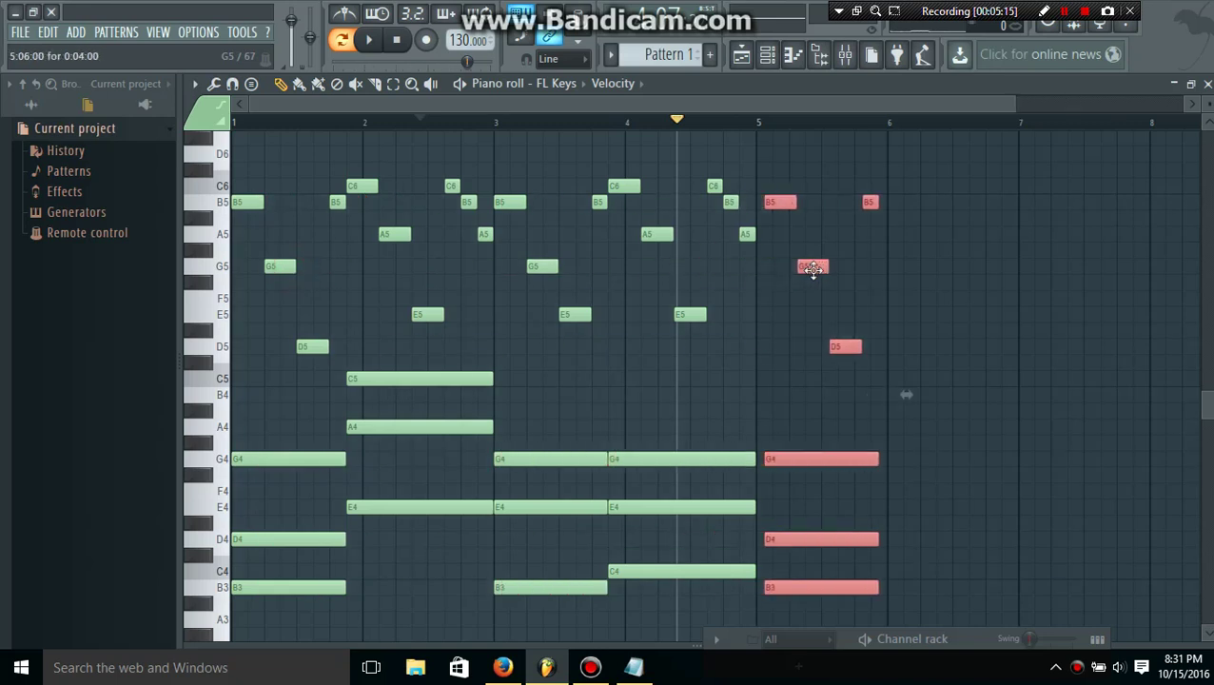
{"action": "right_click", "coordinate": [819, 269]}
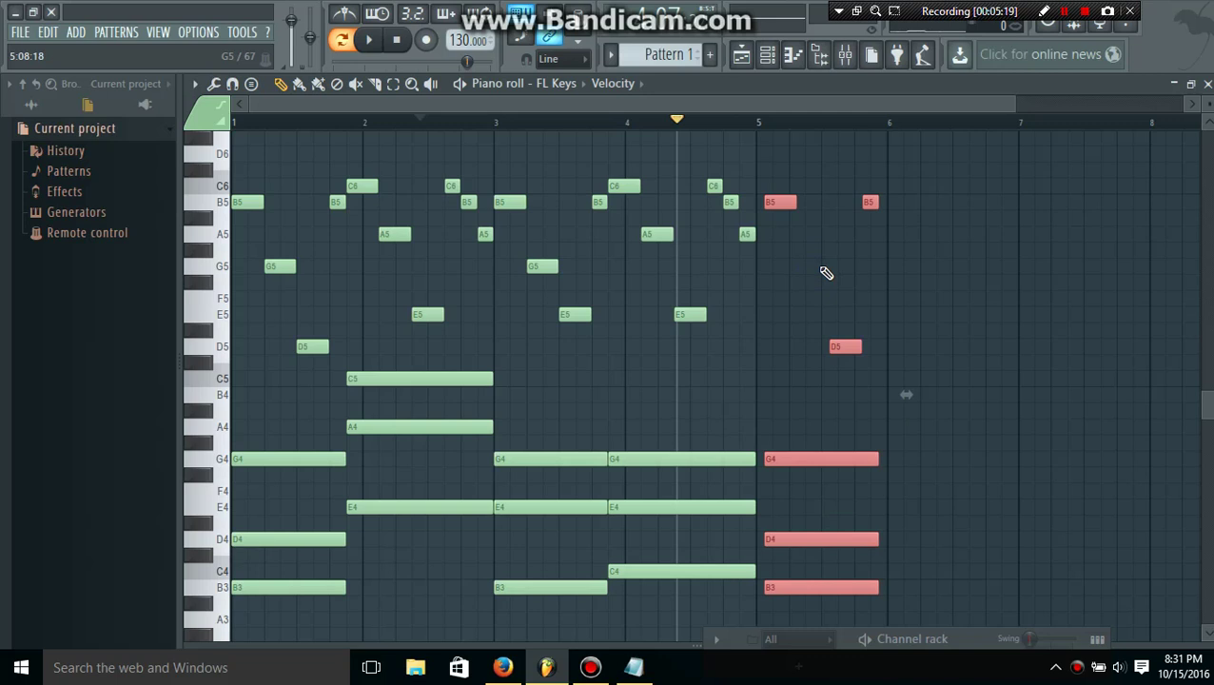
{"action": "key", "text": "Delete"}
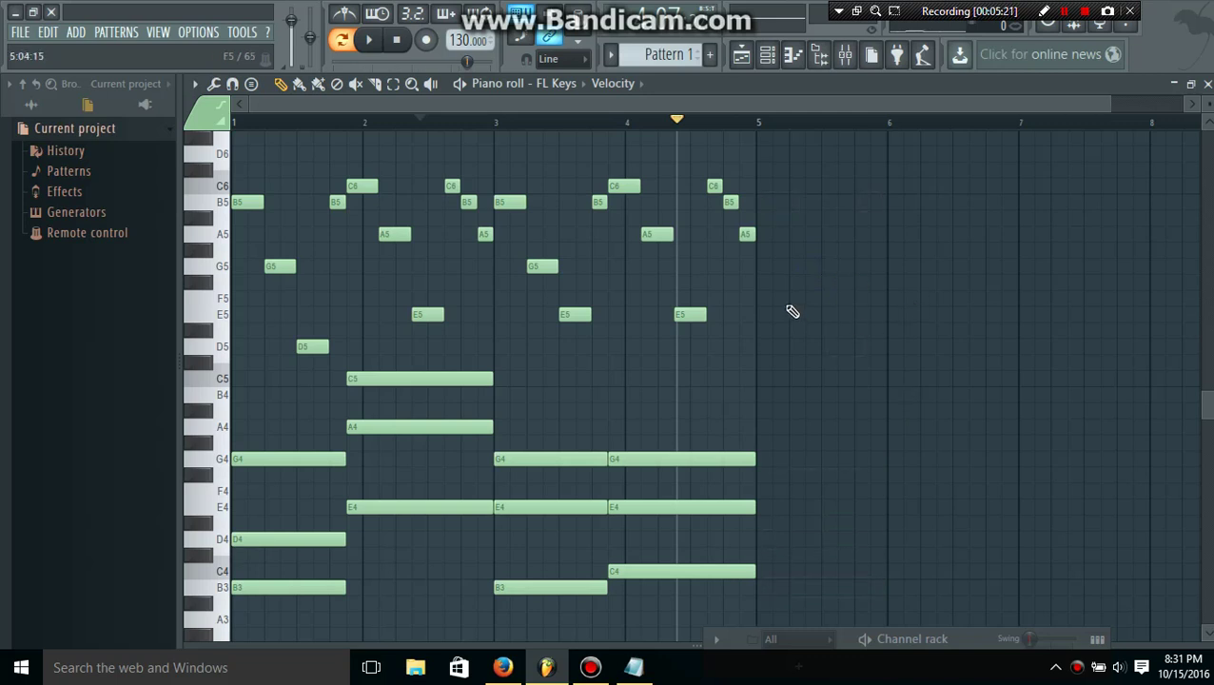
- Add the melody for bar 5 with four-step B5, G5 and D5 notes followed by a two-step B5
{"action": "scroll", "coordinate": [794, 326], "scroll_direction": "down", "scroll_amount": 2}
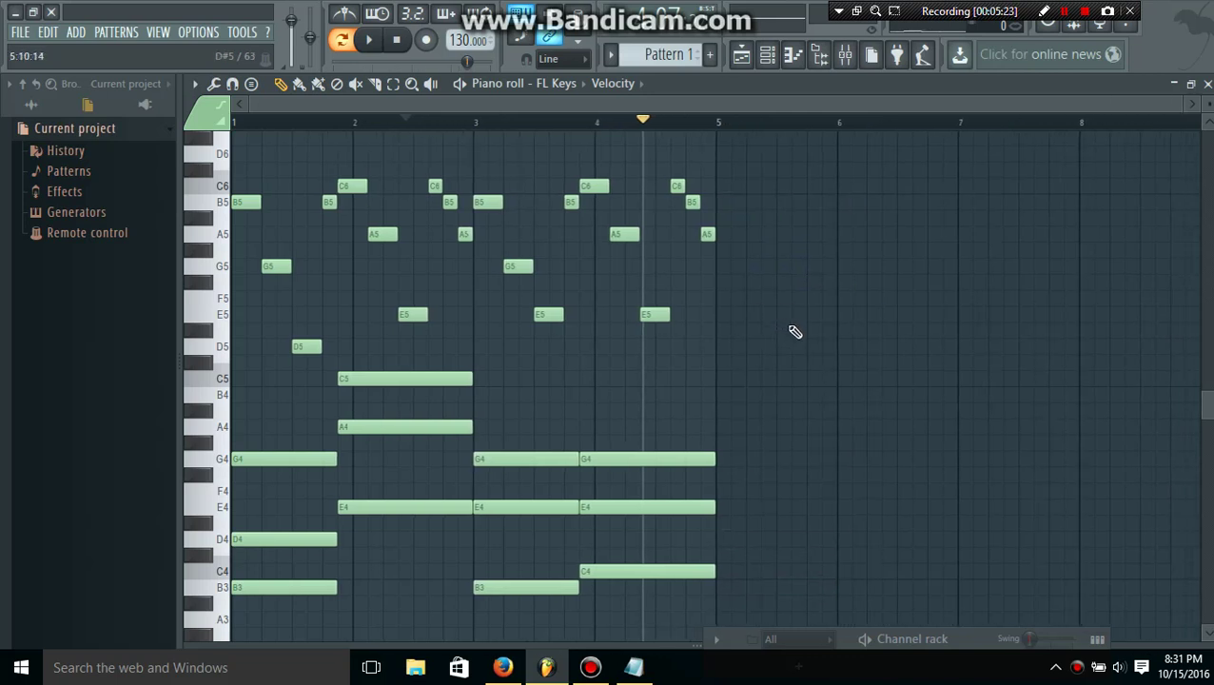
{"action": "left_click", "coordinate": [725, 201]}
{"action": "left_click_drag", "start_coordinate": [728, 202], "coordinate": [745, 201]}
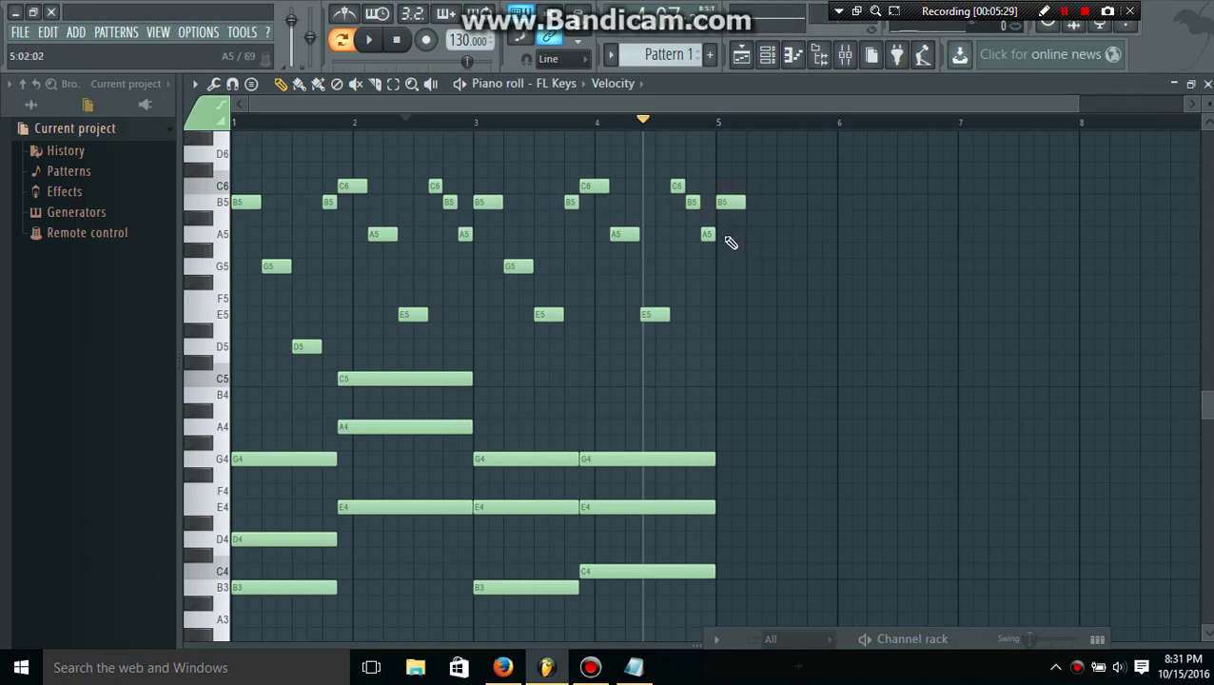
{"action": "left_click", "coordinate": [753, 267]}
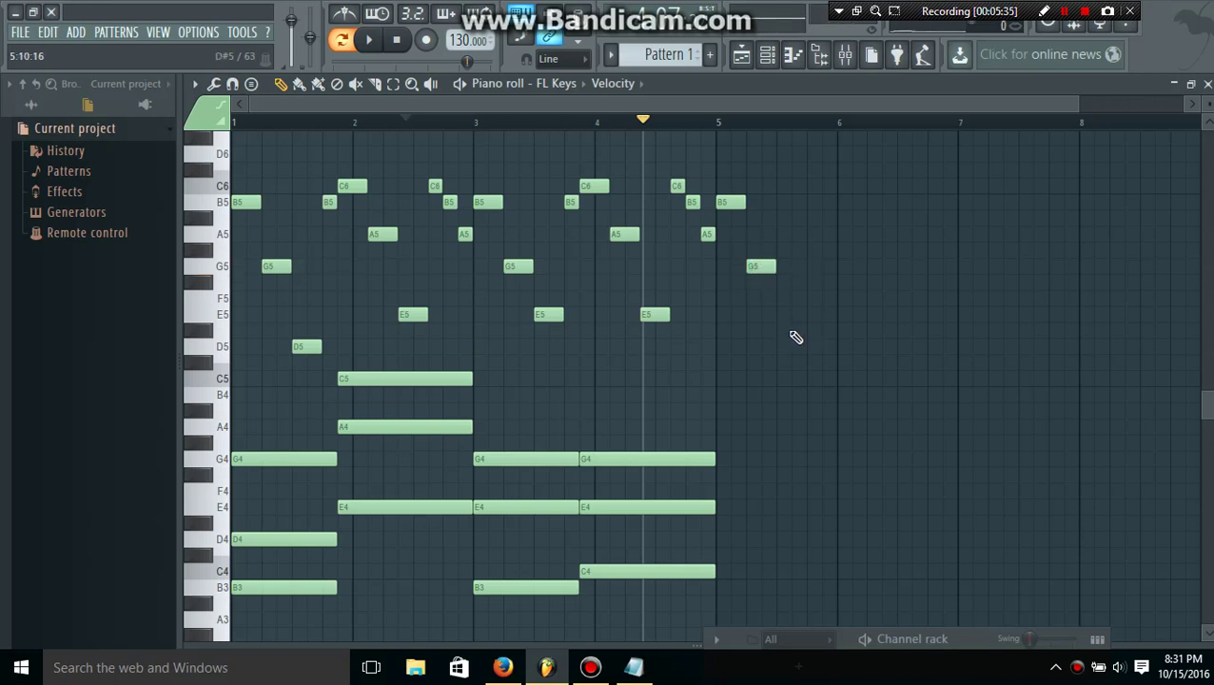
{"action": "left_click", "coordinate": [796, 348]}
{"action": "left_click", "coordinate": [799, 347]}
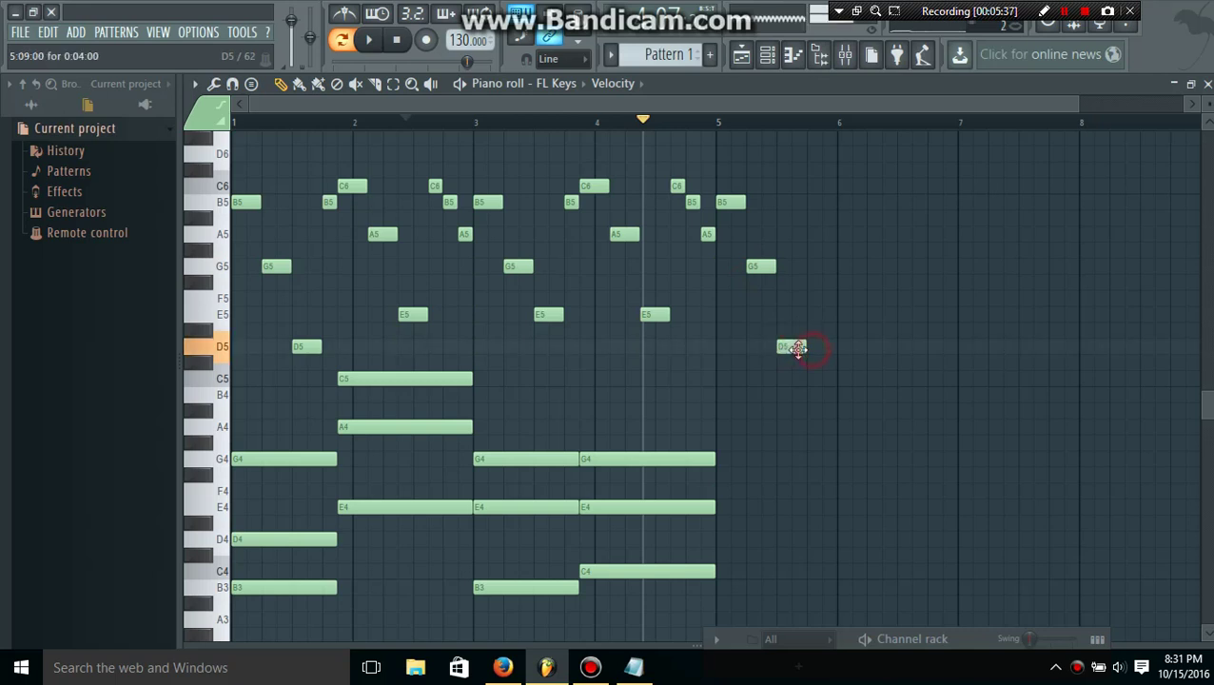
{"action": "left_click", "coordinate": [820, 203]}
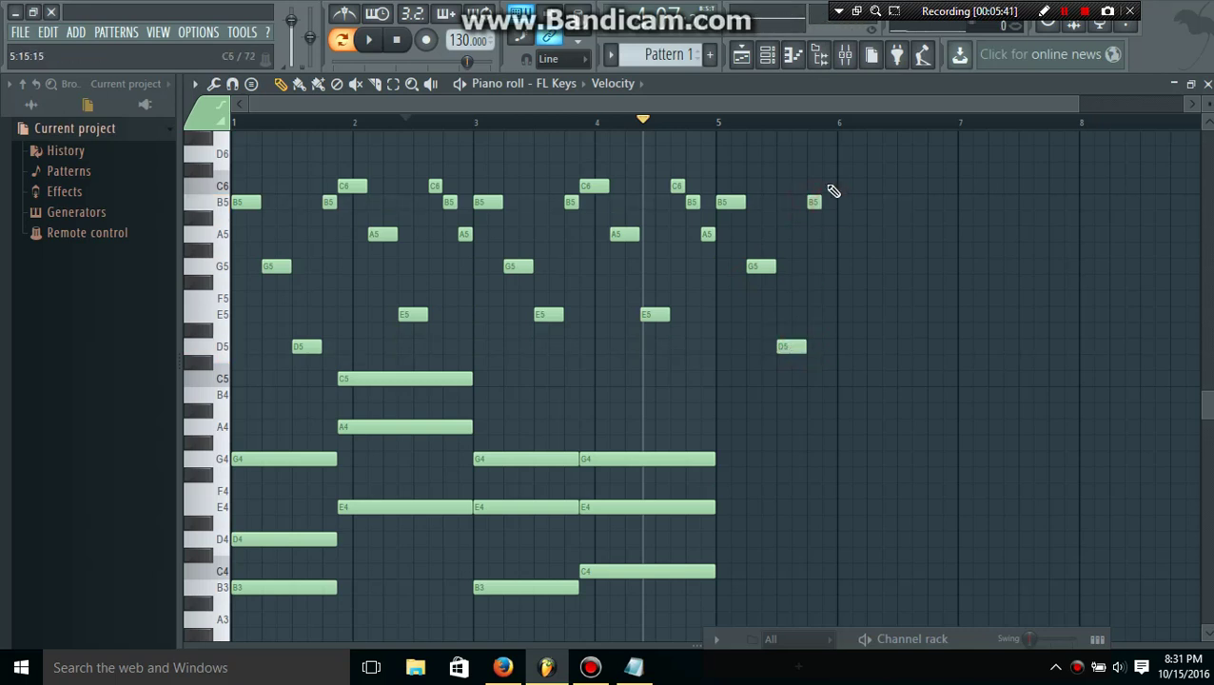
- Continue the melody through bar 6 with four-step C6, A5 and E5 notes and two-step C6, B5 and A5 notes, without gaps
{"action": "left_click", "coordinate": [835, 185]}
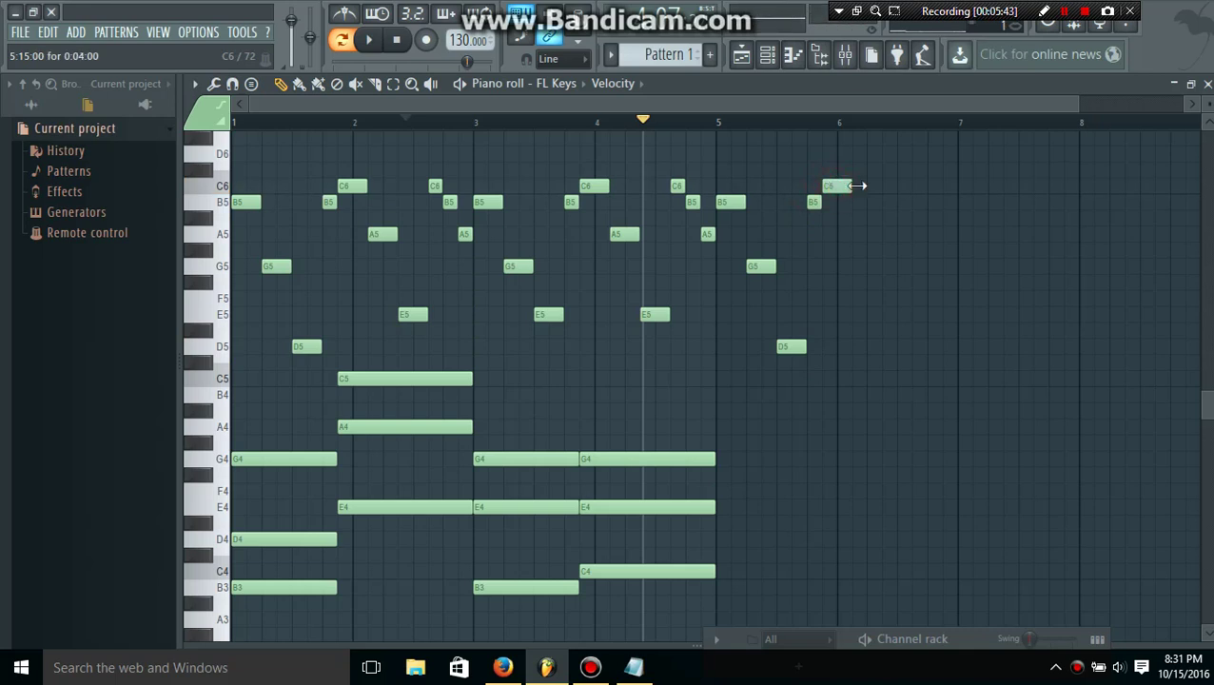
{"action": "left_click", "coordinate": [860, 234]}
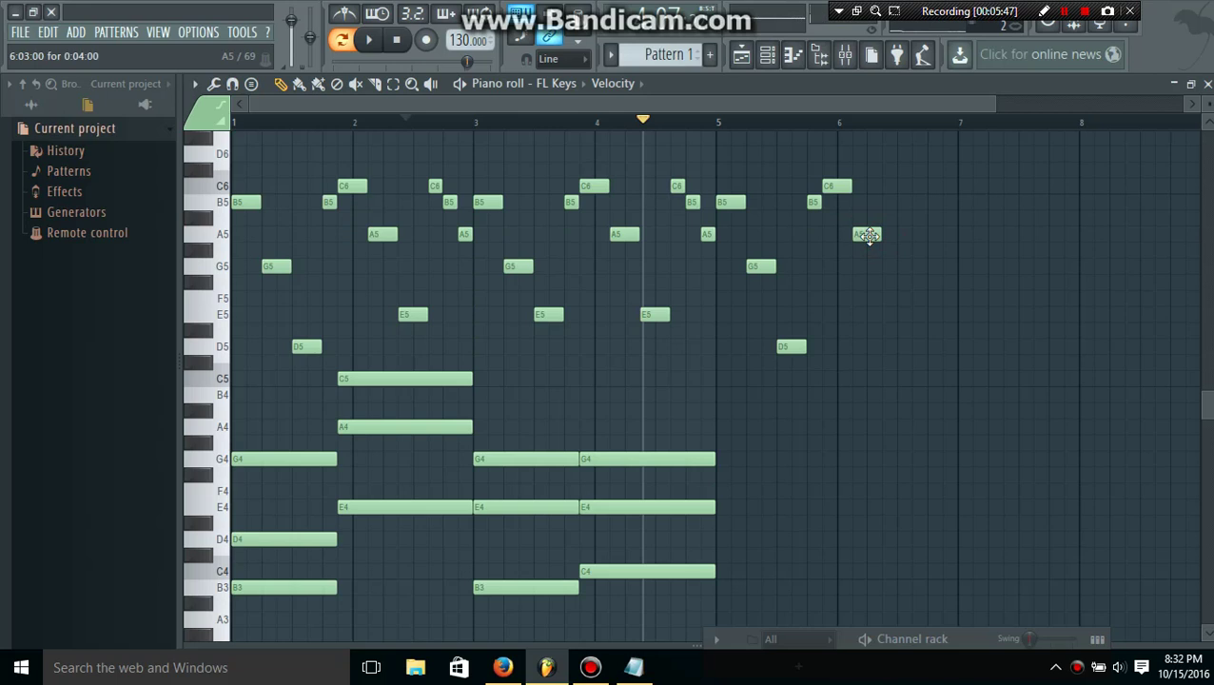
{"action": "left_click", "coordinate": [898, 283]}
{"action": "left_click_drag", "start_coordinate": [896, 285], "coordinate": [907, 321]}
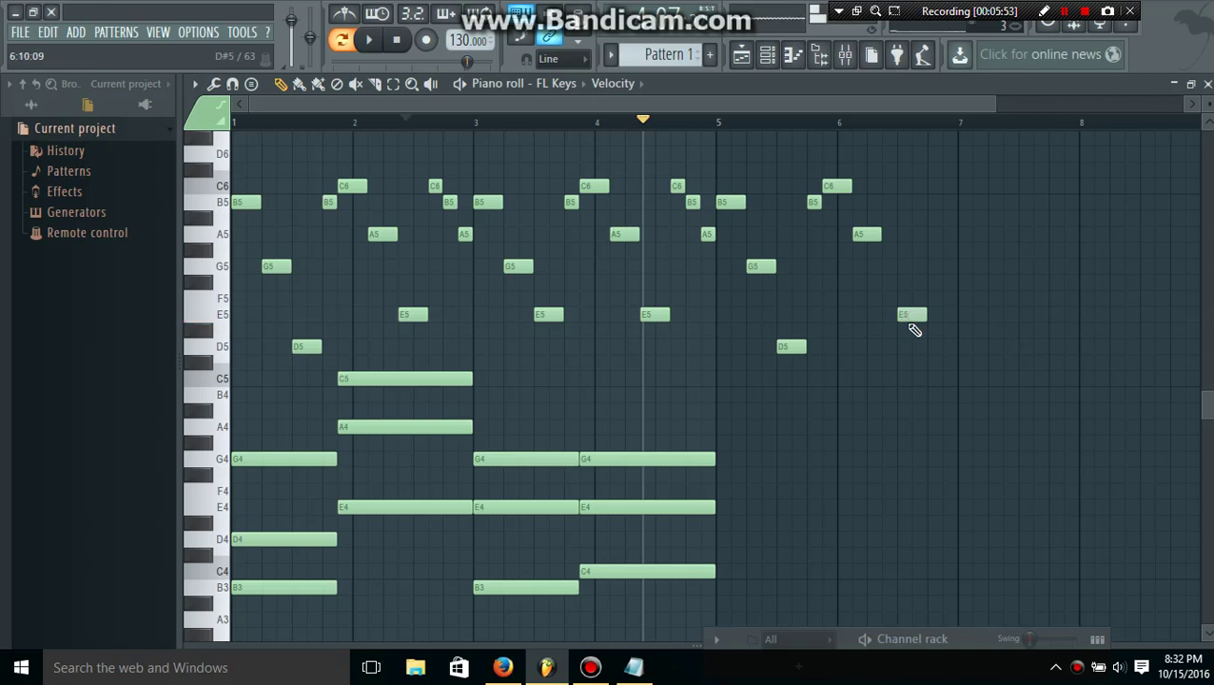
{"action": "left_click", "coordinate": [936, 185]}
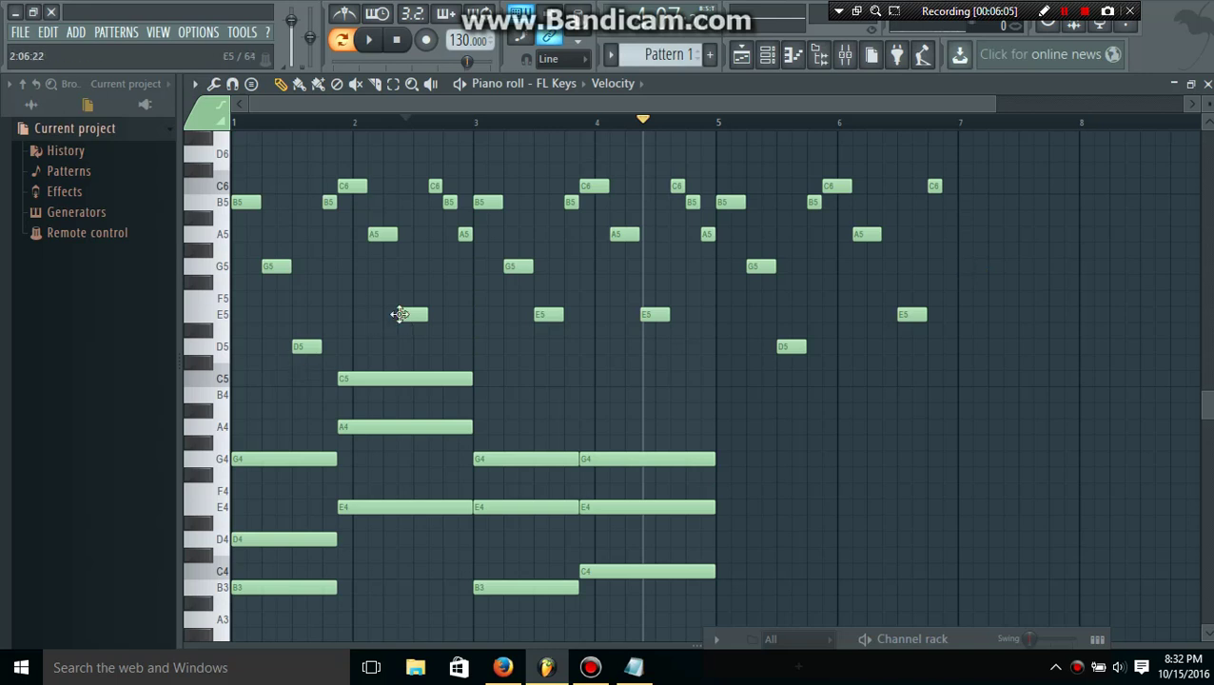
{"action": "left_click_drag", "start_coordinate": [911, 315], "coordinate": [897, 315]}
{"action": "left_click_drag", "start_coordinate": [935, 189], "coordinate": [920, 187]}
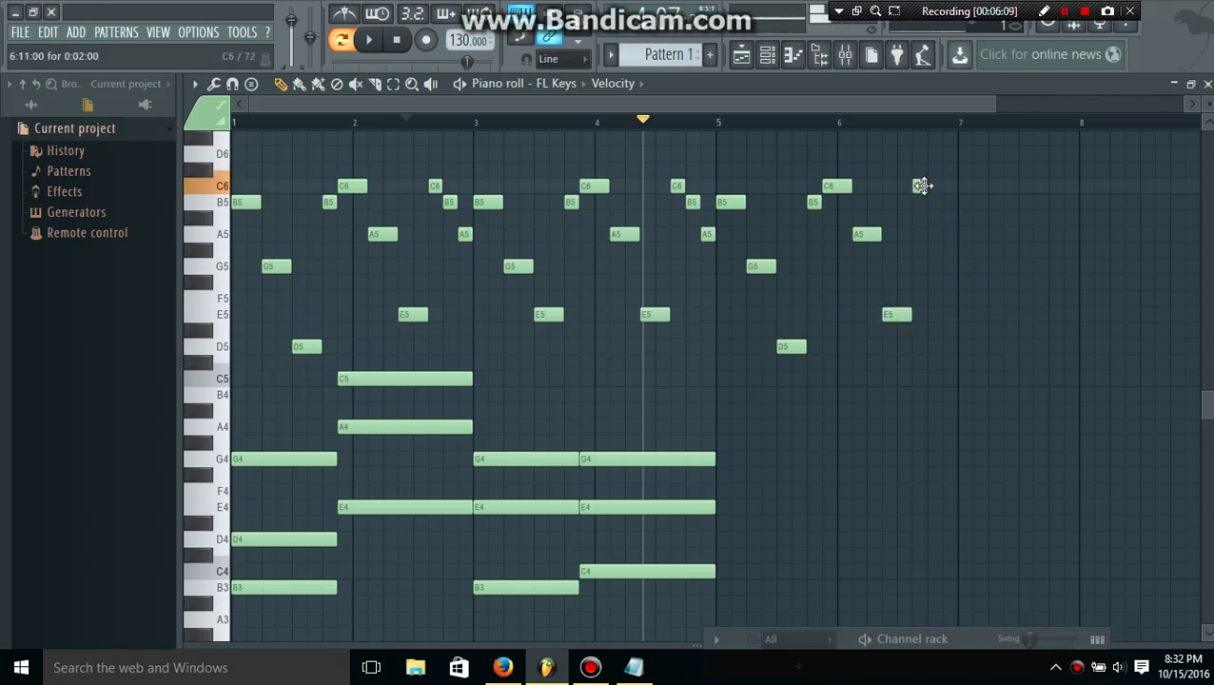
{"action": "left_click", "coordinate": [931, 201]}
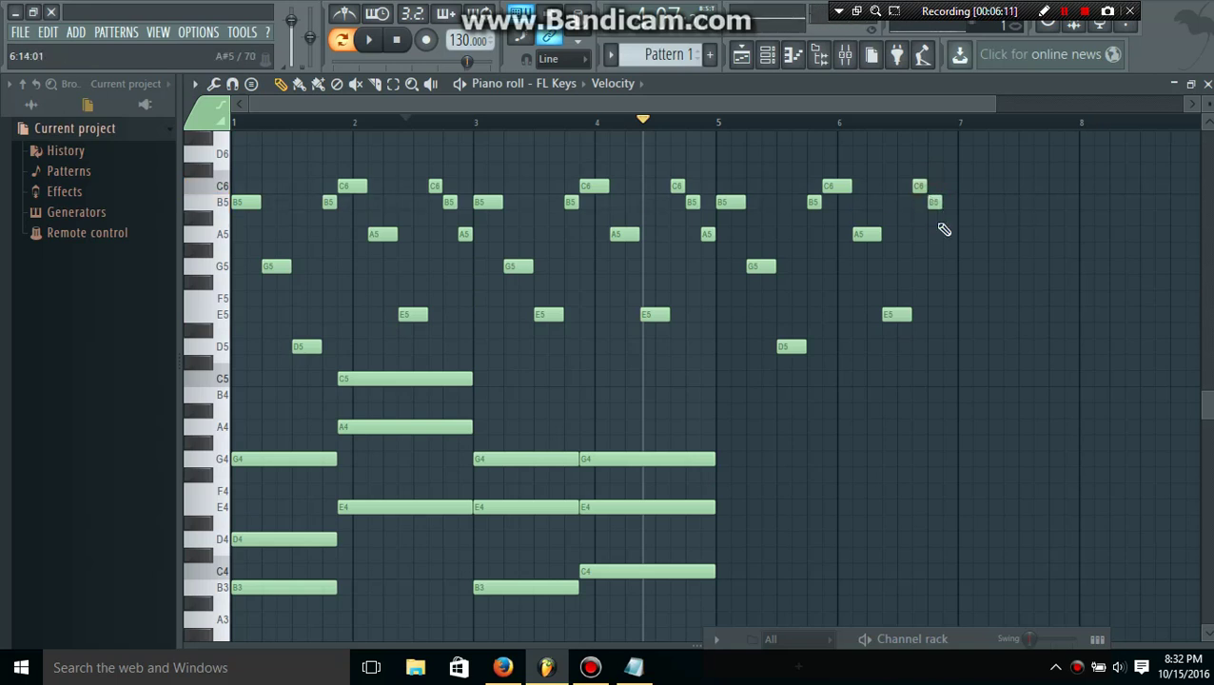
{"action": "left_click", "coordinate": [946, 237]}
- Add the bar 7 melody with four-step B5, G5 and E5 notes followed by a two-step B5
{"action": "left_click", "coordinate": [979, 201]}
{"action": "left_click_drag", "start_coordinate": [989, 205], "coordinate": [975, 205]}
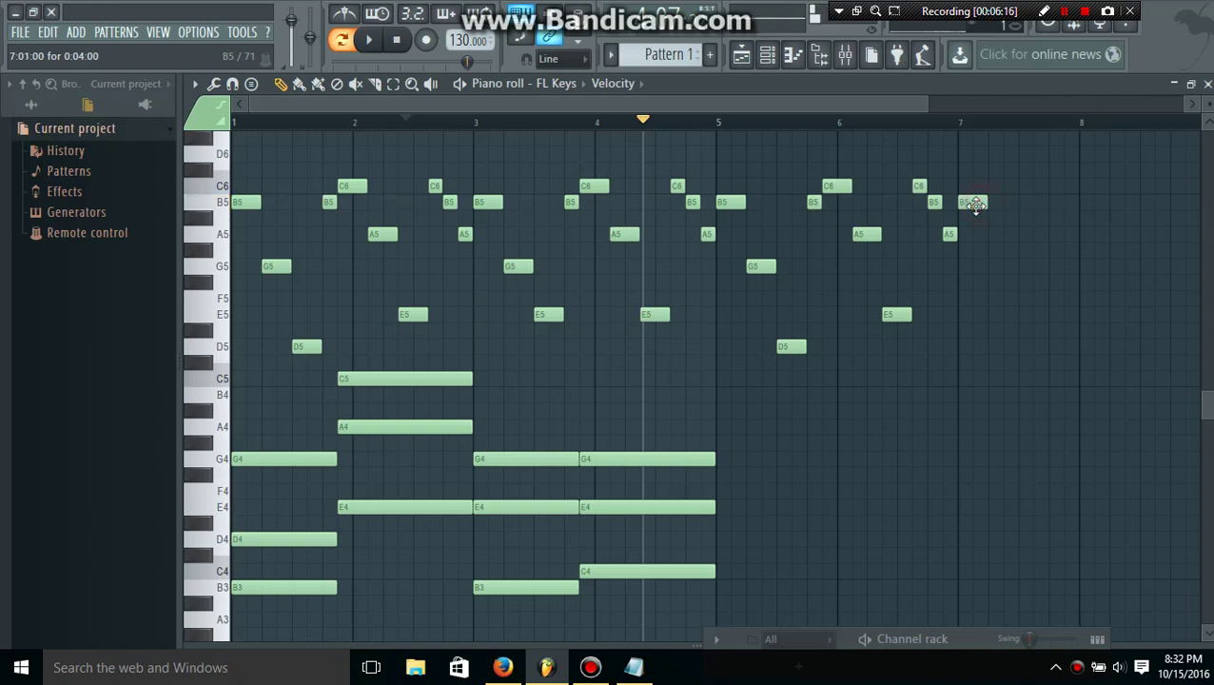
{"action": "left_click", "coordinate": [997, 266]}
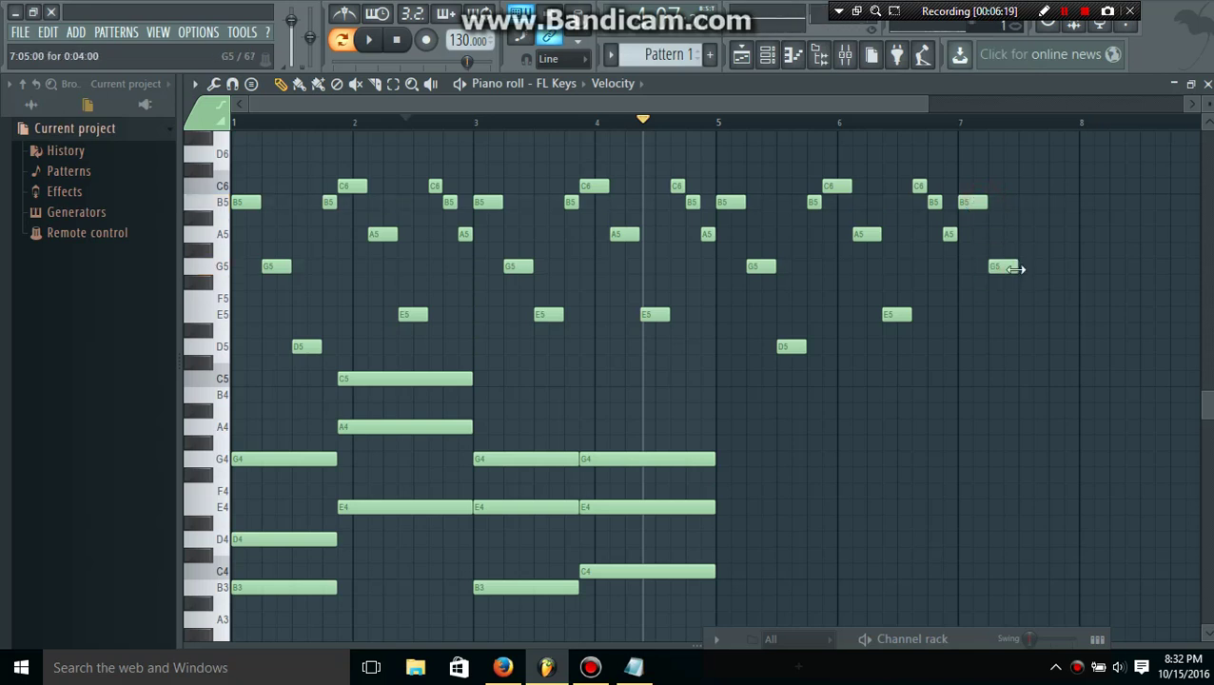
{"action": "left_click", "coordinate": [1028, 315]}
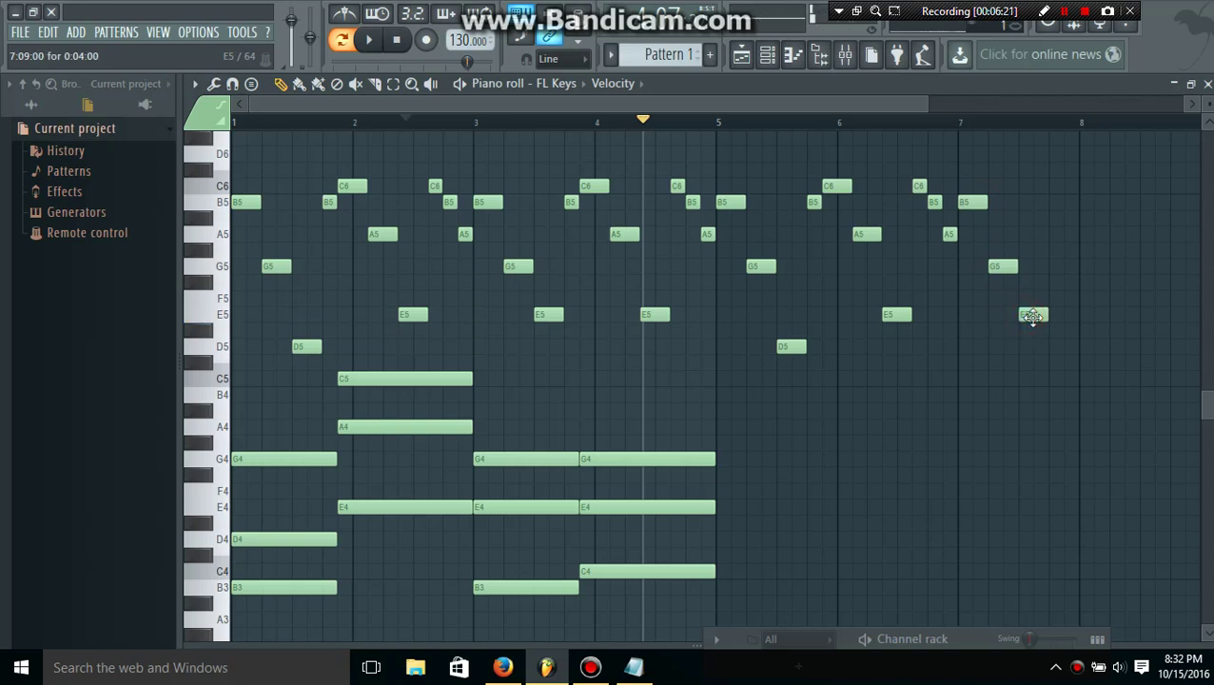
{"action": "left_click", "coordinate": [1056, 201]}
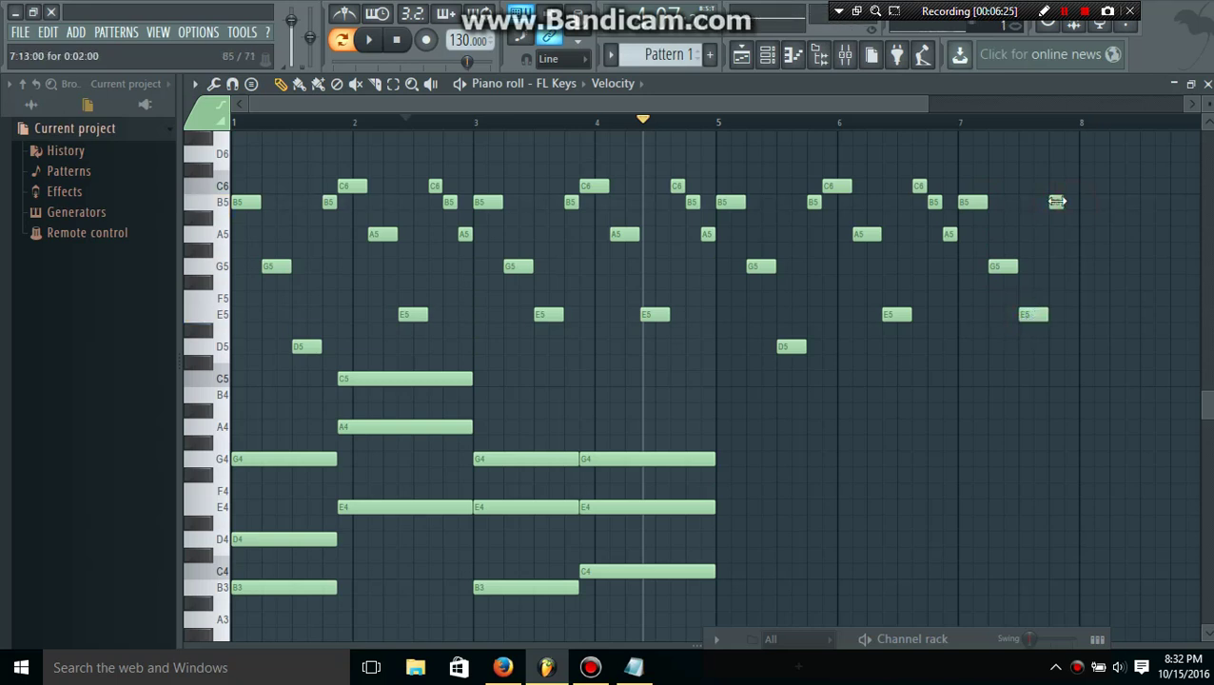
- Continue the melody into bar 8 with consecutive four-step C6, A5 and E5 notes, starting at step 15 of bar 7
{"action": "left_click", "coordinate": [1070, 187]}
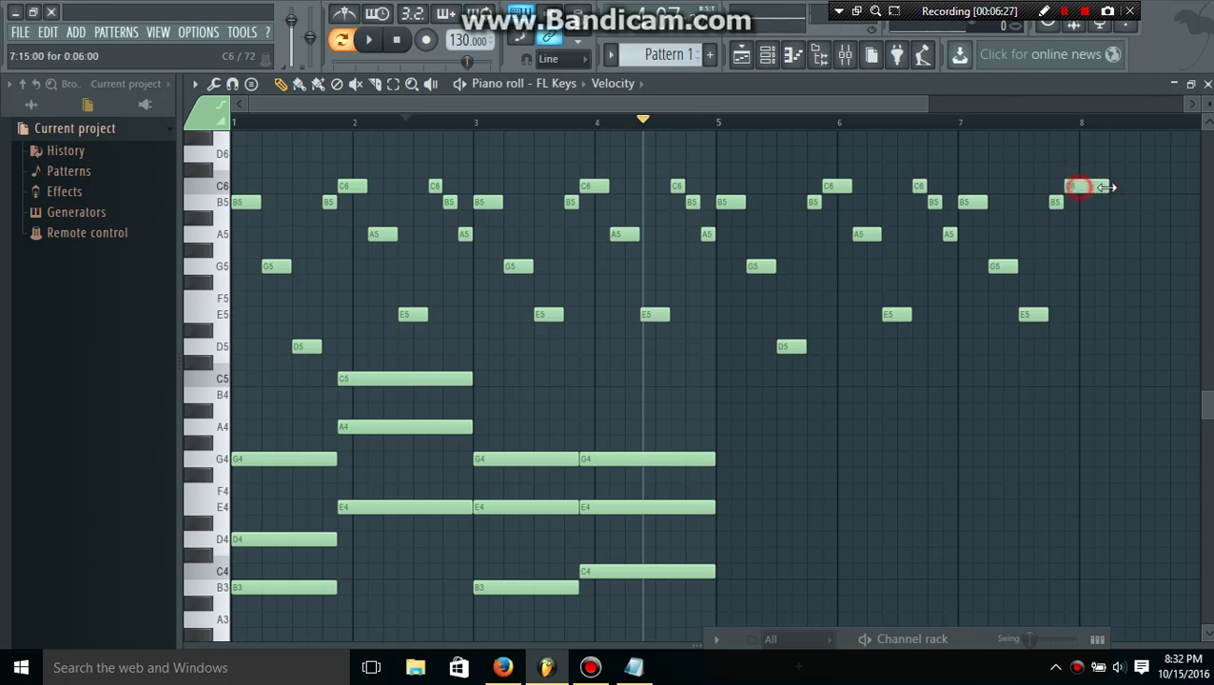
{"action": "left_click_drag", "start_coordinate": [1098, 189], "coordinate": [1100, 190]}
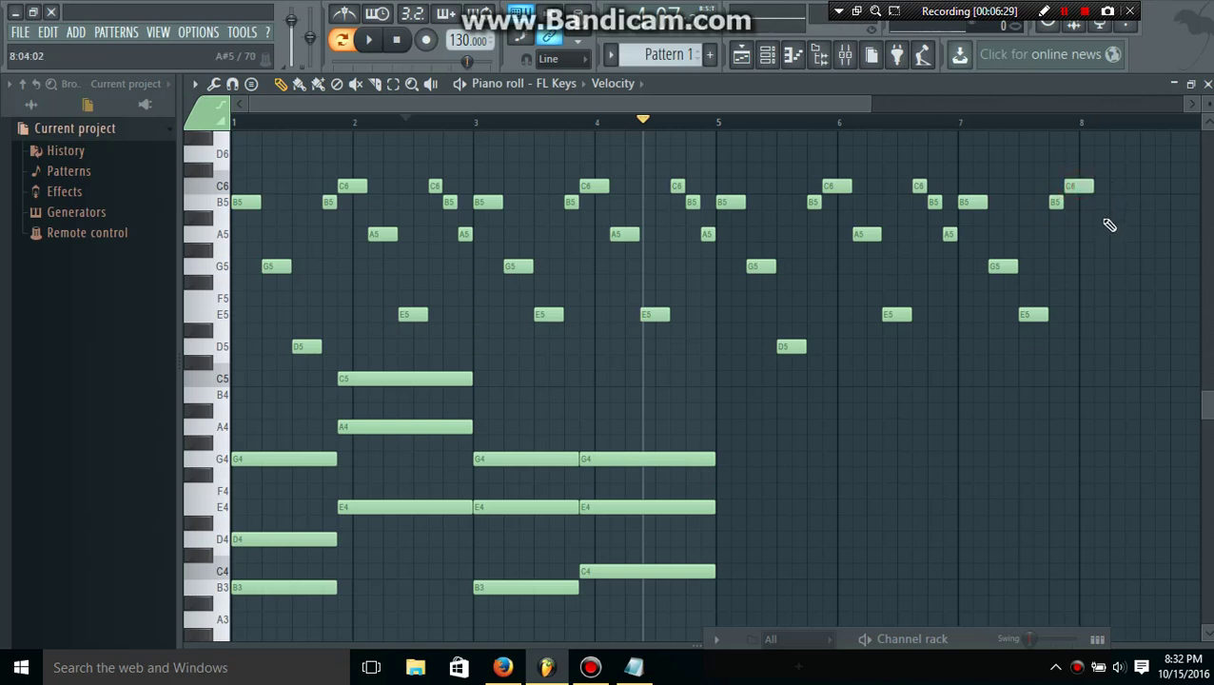
{"action": "left_click", "coordinate": [1101, 233]}
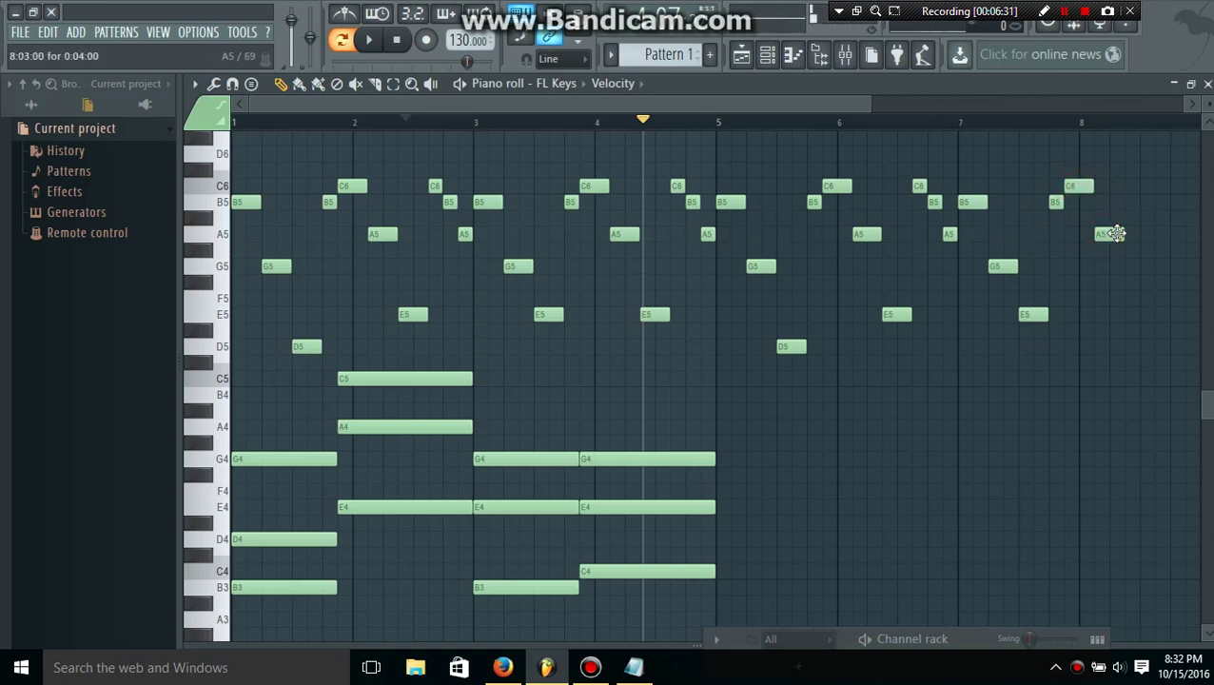
{"action": "left_click", "coordinate": [1136, 299]}
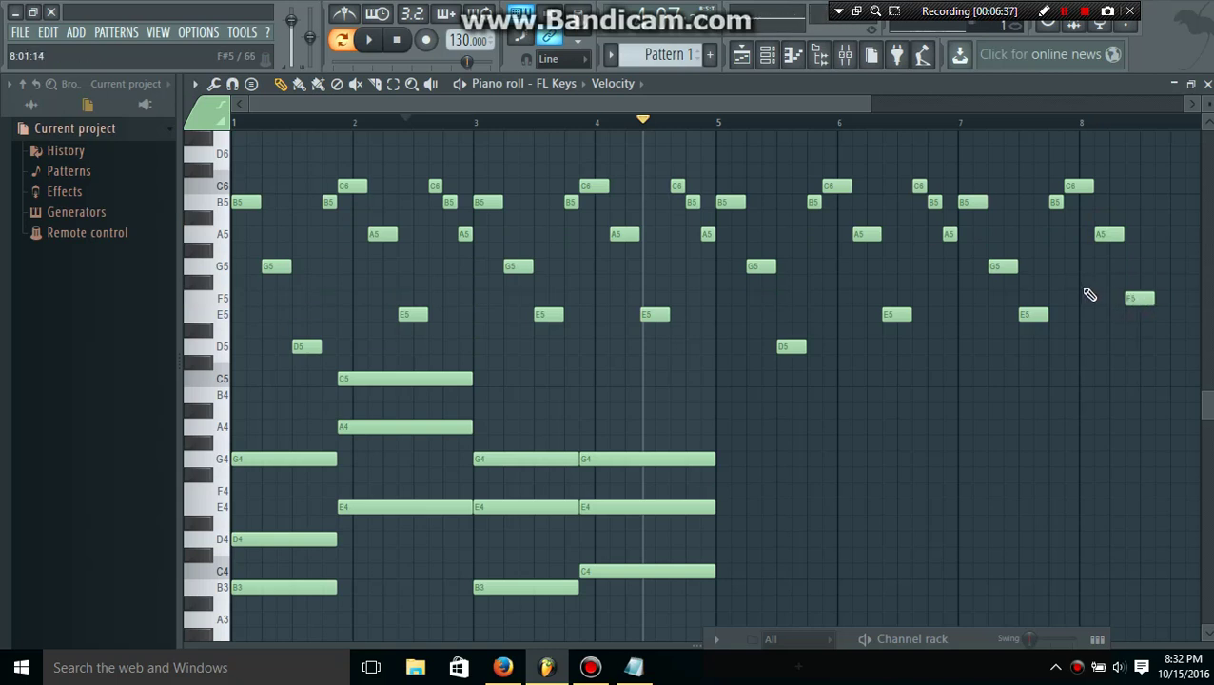
{"action": "scroll", "coordinate": [1096, 298], "scroll_direction": "down", "scroll_amount": 2}
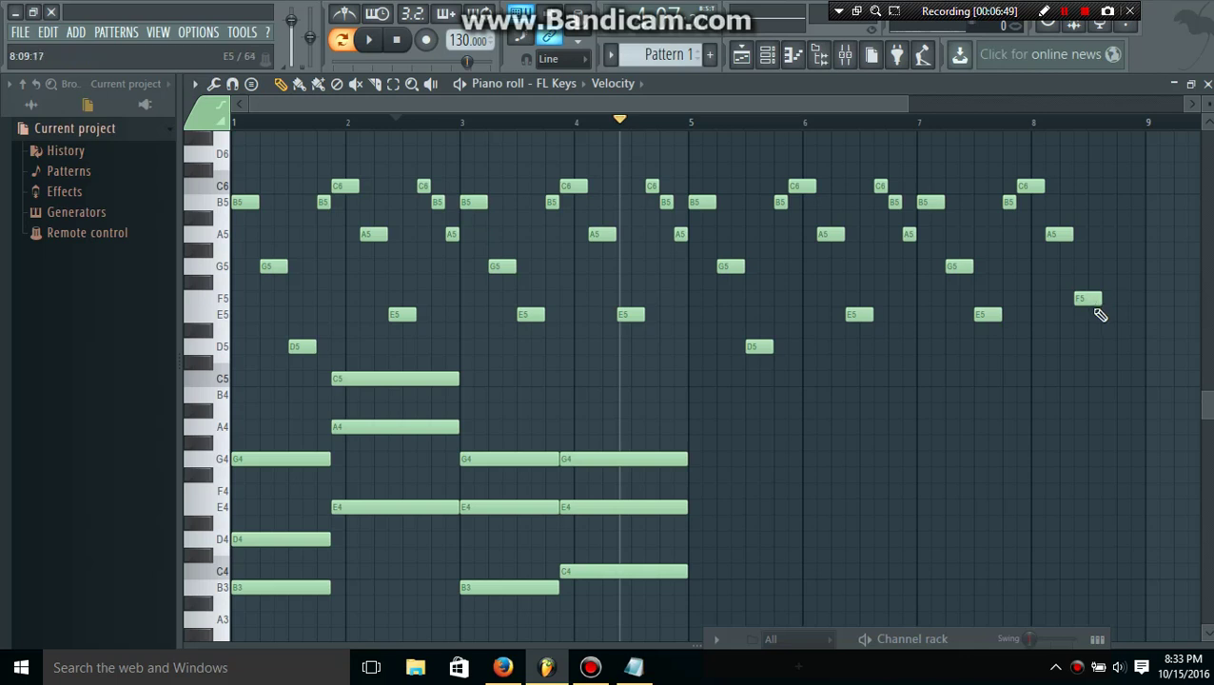
{"action": "left_click", "coordinate": [1085, 301]}
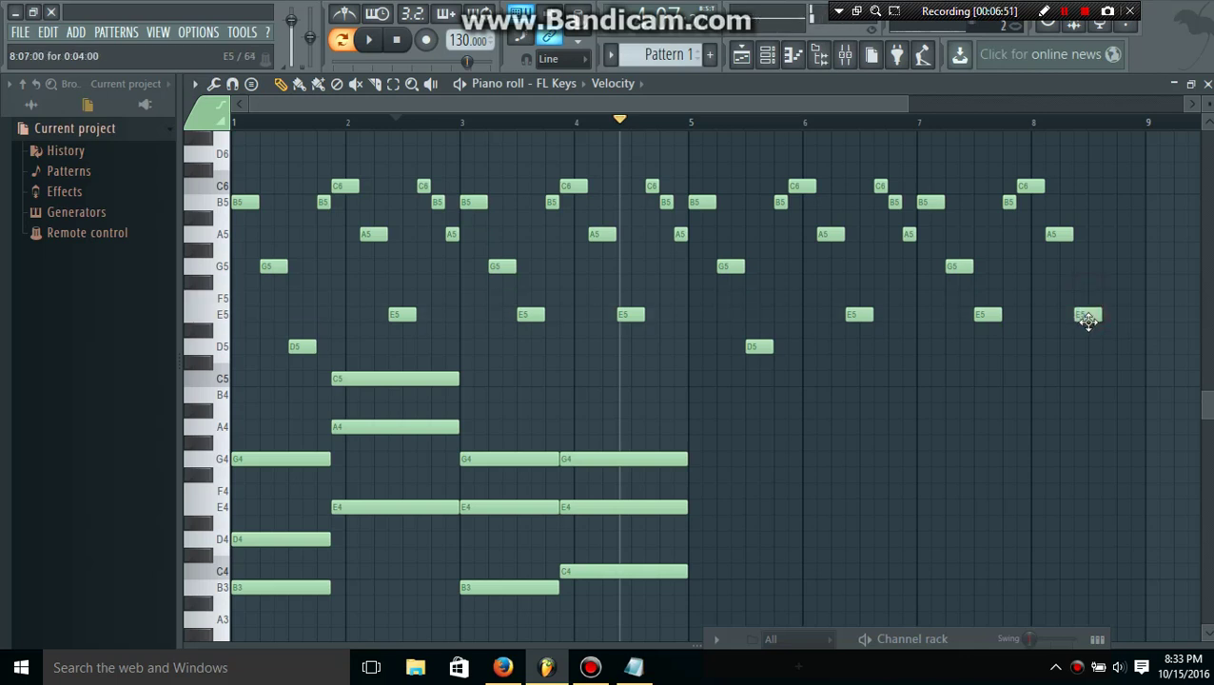
- Complete the bar 8 melody with consecutive two-step C6, B5 and A5 notes, and play back the opening bars
{"action": "left_click", "coordinate": [1115, 186]}
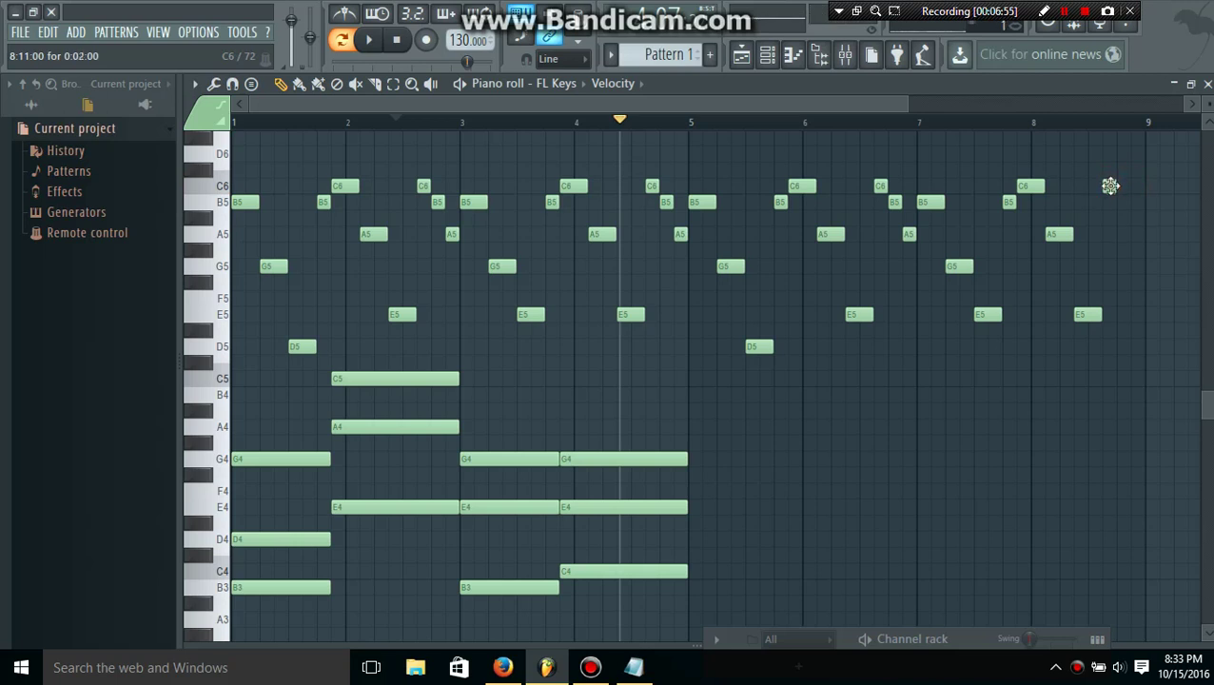
{"action": "left_click", "coordinate": [1122, 202]}
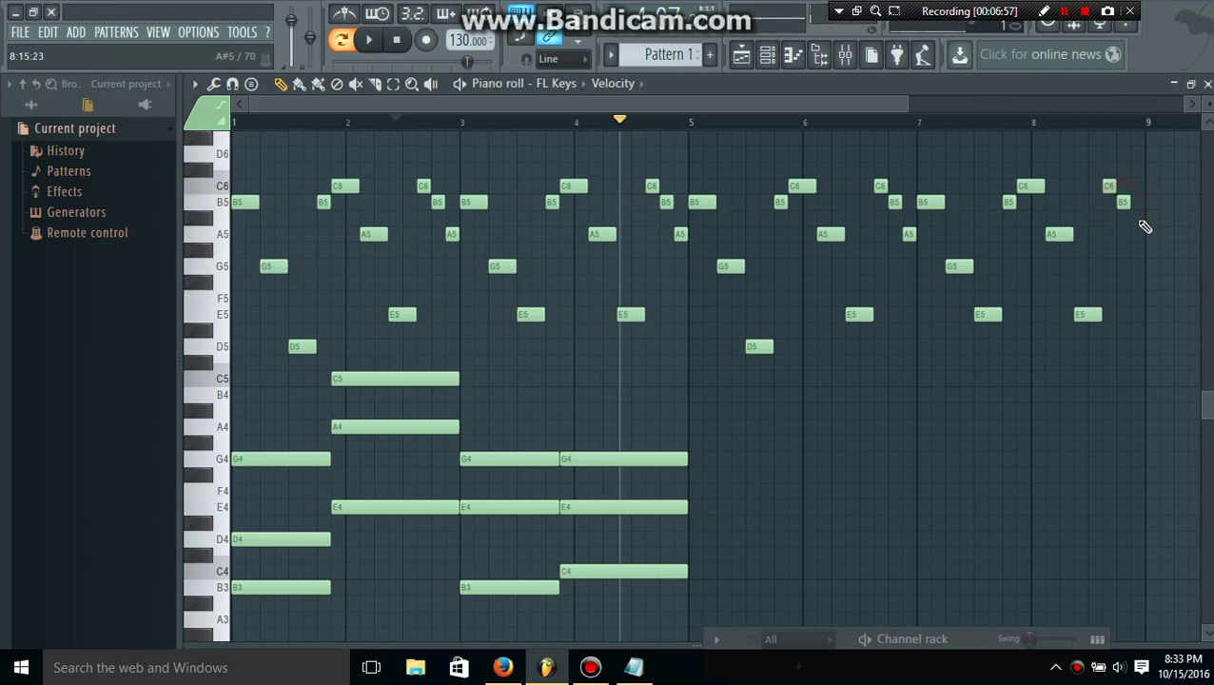
{"action": "left_click", "coordinate": [1131, 234]}
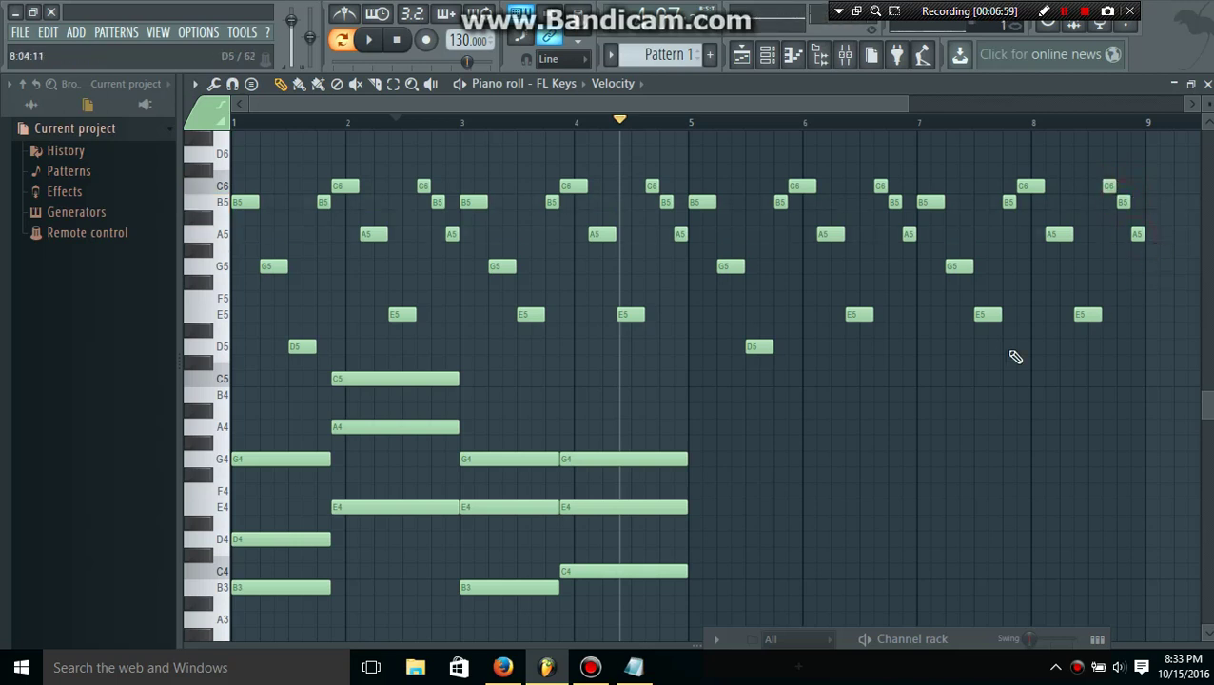
{"action": "left_click", "coordinate": [374, 40]}
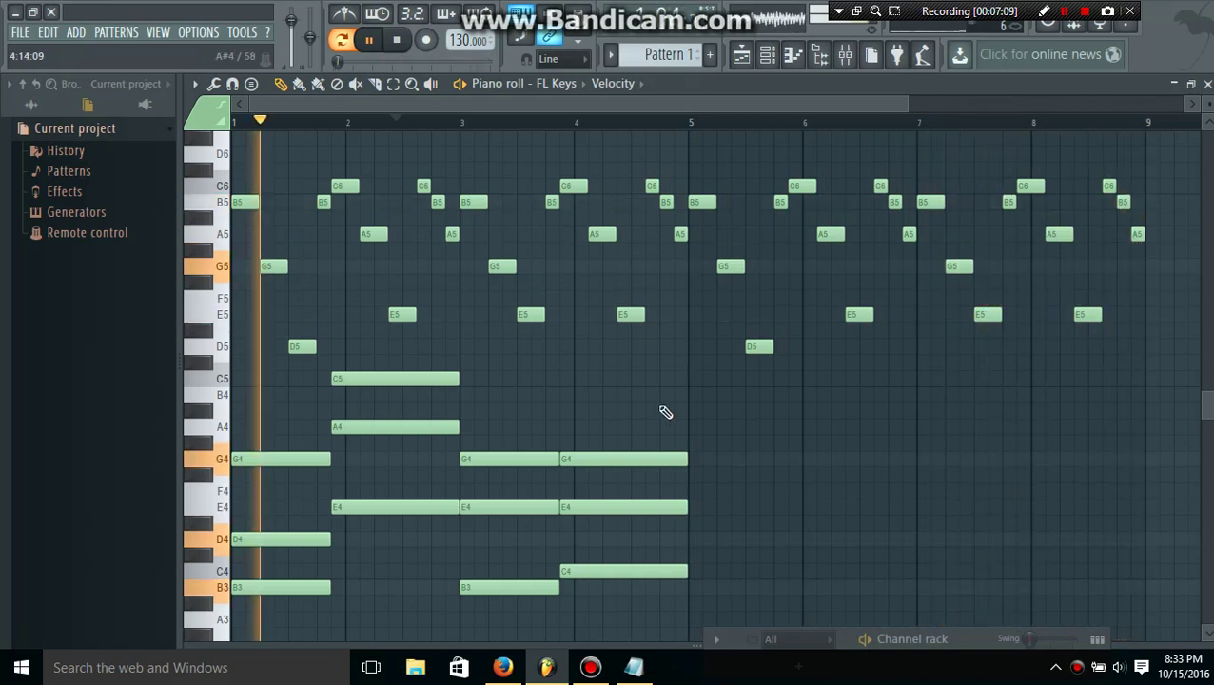
{"action": "left_click", "coordinate": [371, 42]}
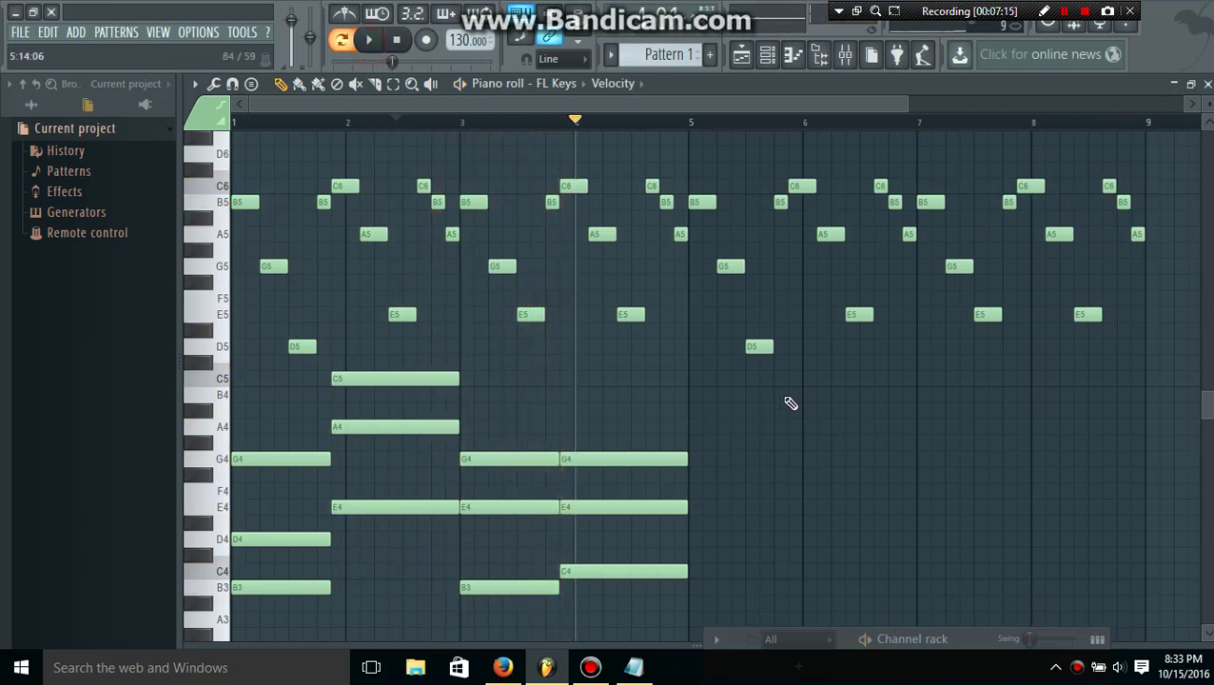
- Duplicate only the chord notes of bars 1 to 4 and move the copies into bars 5 to 8 under the melody
{"action": "left_click_drag", "start_coordinate": [780, 387], "coordinate": [132, 632]}
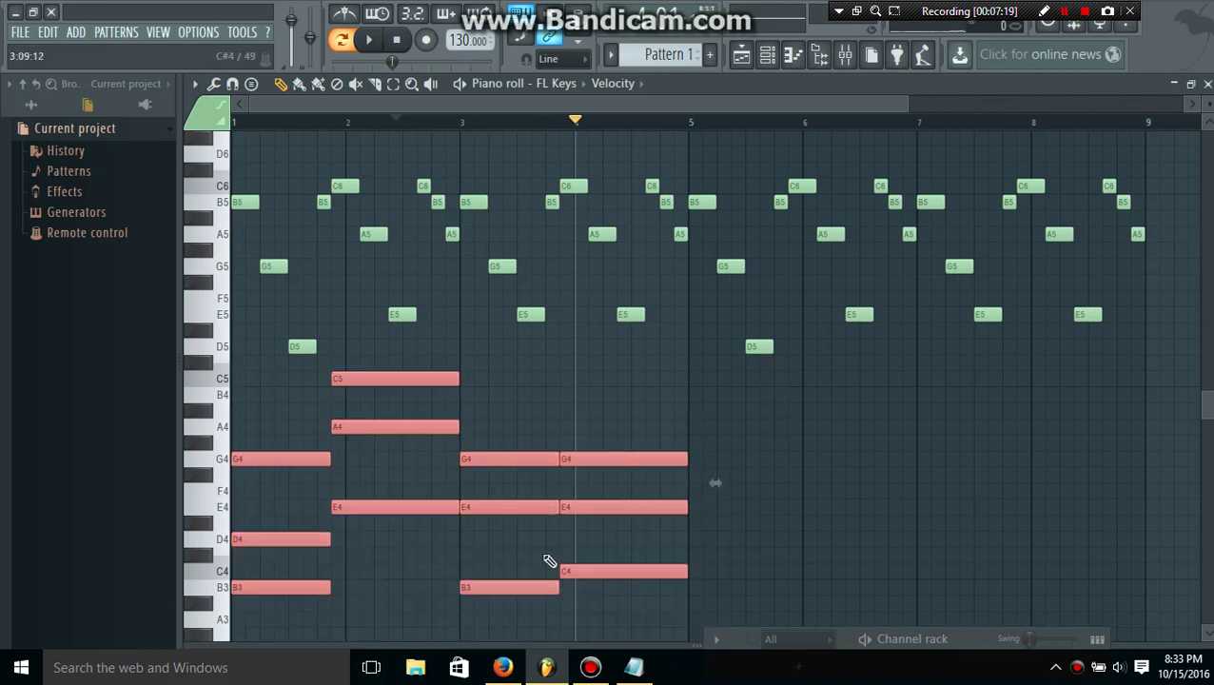
{"action": "scroll", "coordinate": [245, 493], "scroll_direction": "down", "scroll_amount": 4}
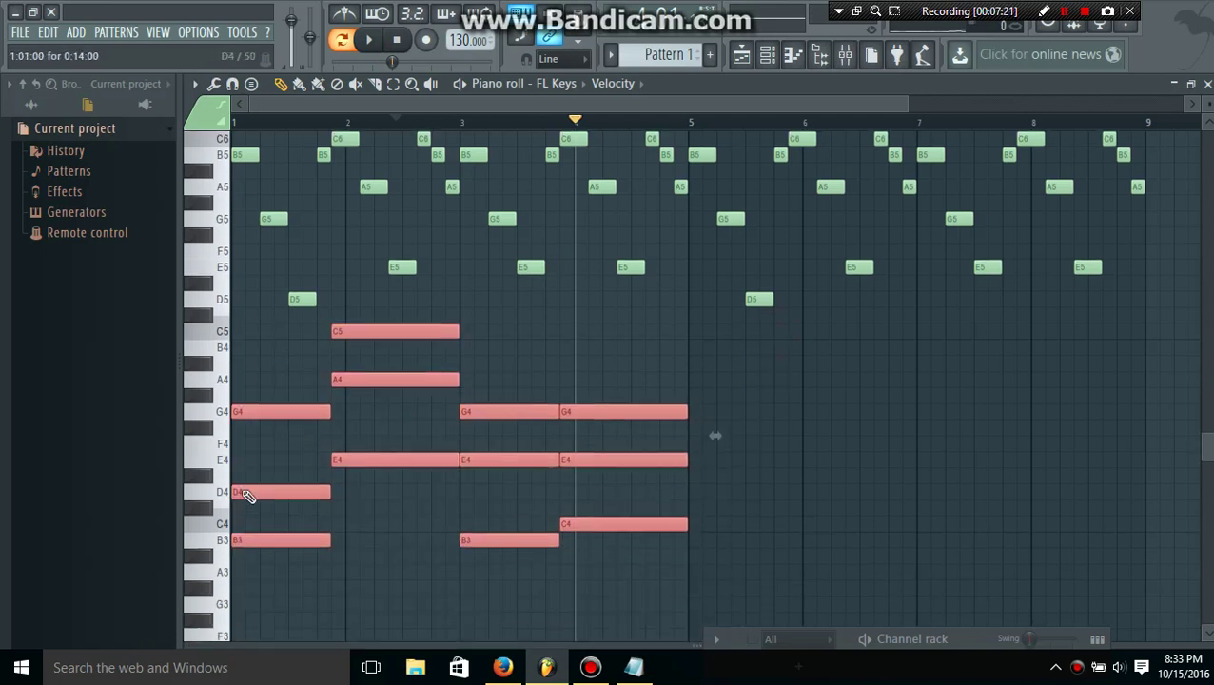
{"action": "left_click", "coordinate": [729, 314]}
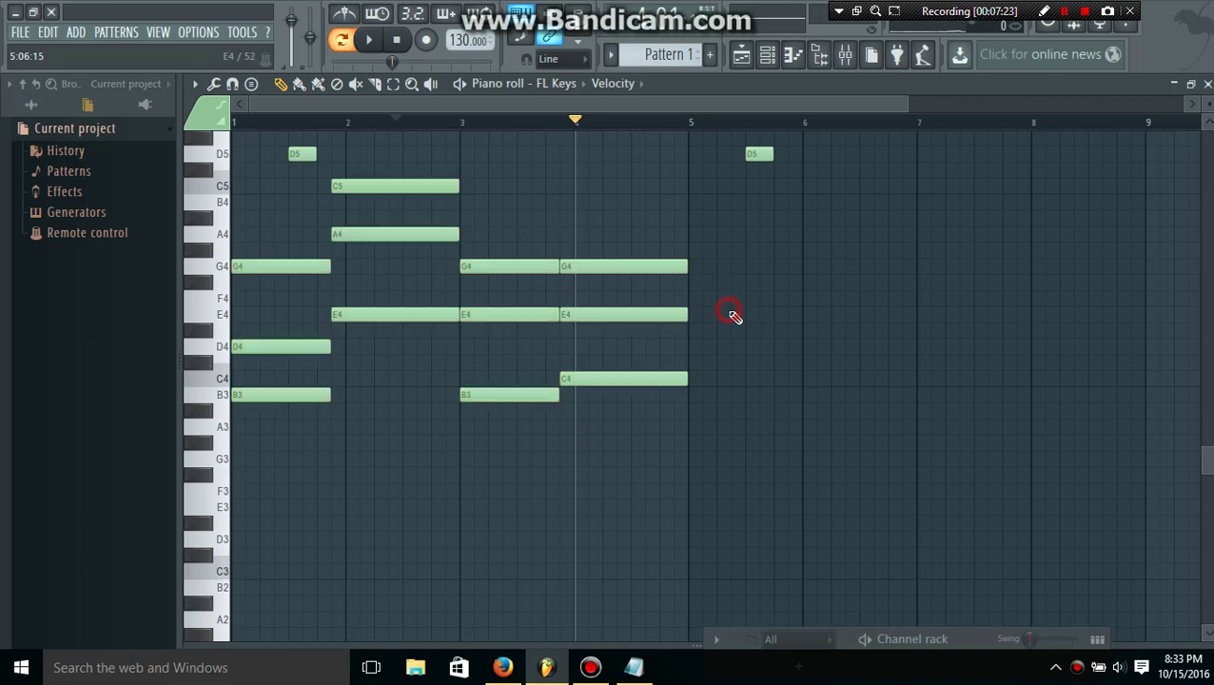
{"action": "key", "text": "ctrl+v"}
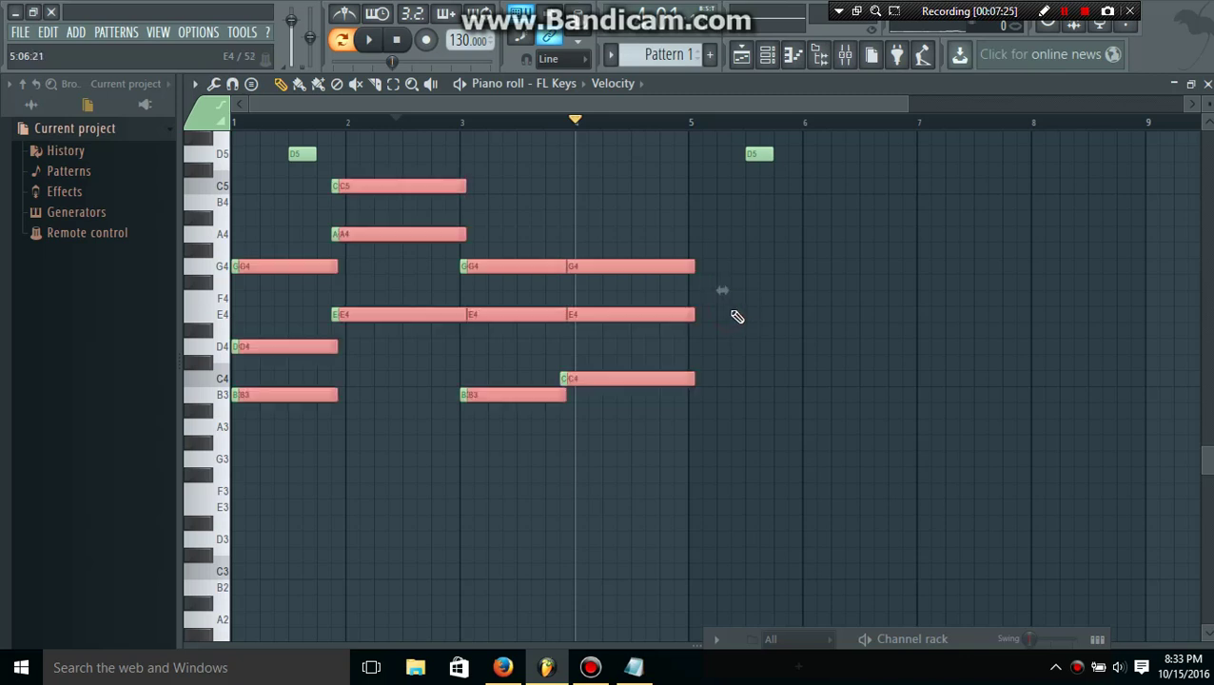
{"action": "left_click_drag", "start_coordinate": [608, 319], "coordinate": [1063, 312]}
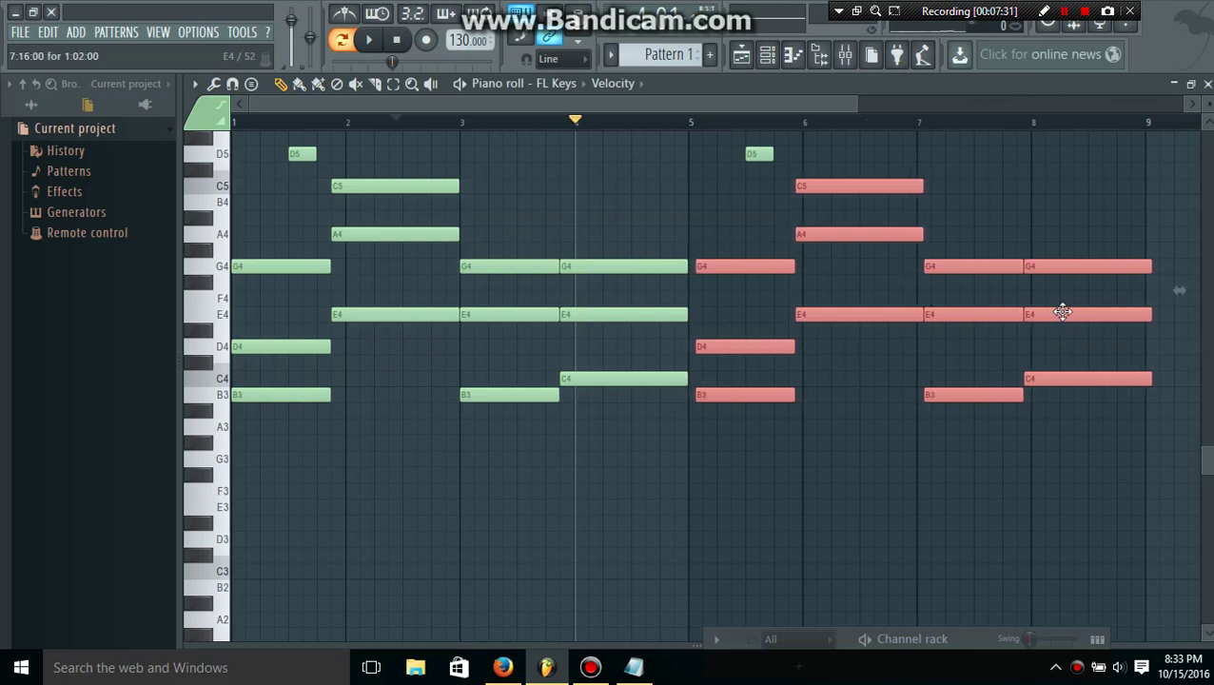
- Delete the selected duplicate chord notes in bars 5 to 8 of the FL Keys piano roll
{"action": "key", "text": "Delete"}
{"action": "scroll", "coordinate": [814, 333], "scroll_direction": "up", "scroll_amount": 3}
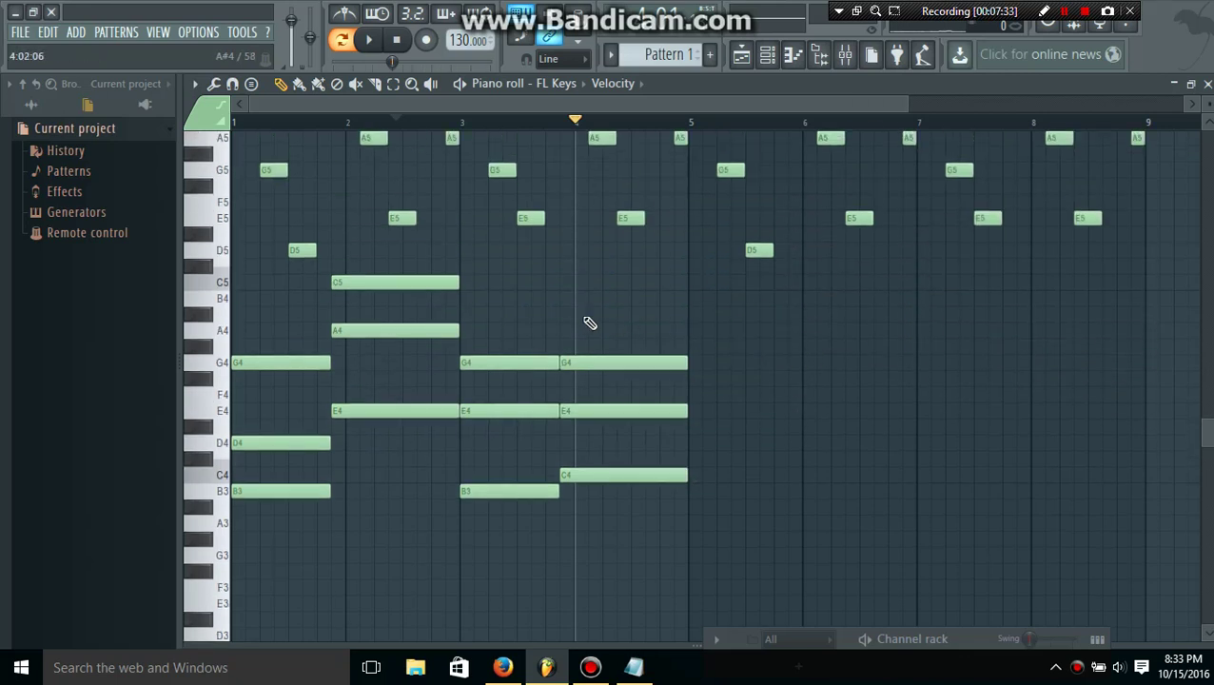
- Try to paste a copy of the chords from bars 1 to 4 at bar 5, and undo the paste
{"action": "left_click_drag", "start_coordinate": [729, 275], "coordinate": [286, 506]}
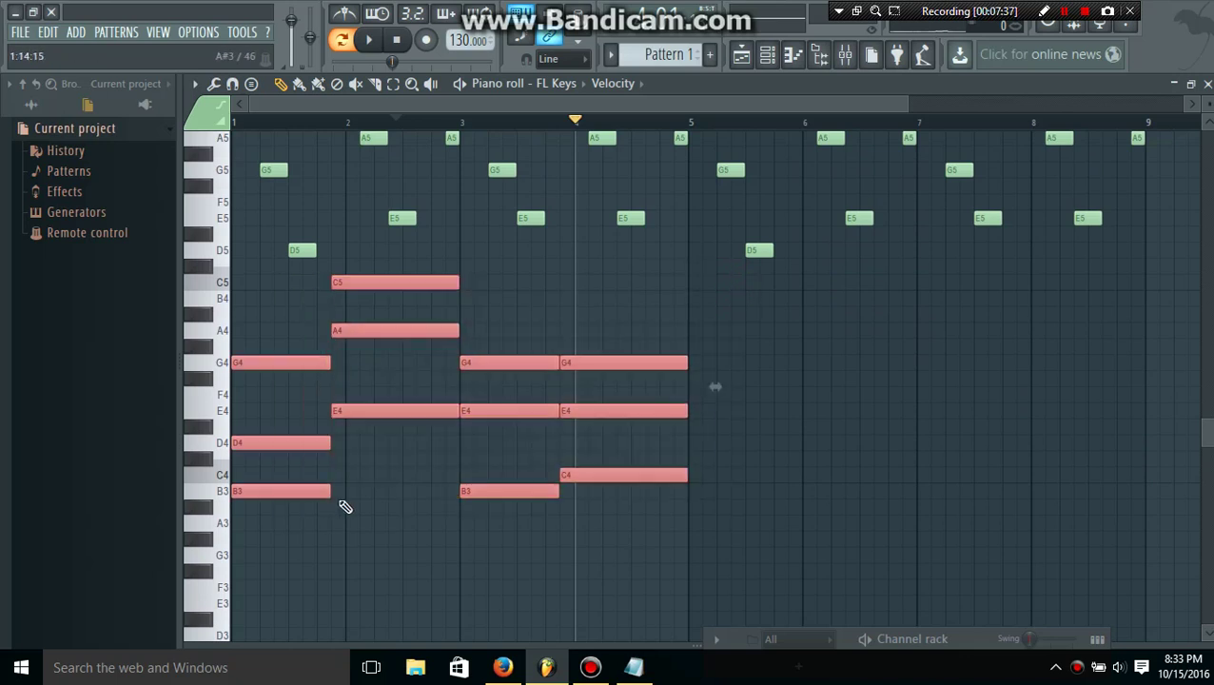
{"action": "scroll", "coordinate": [756, 394], "scroll_direction": "up", "scroll_amount": 3}
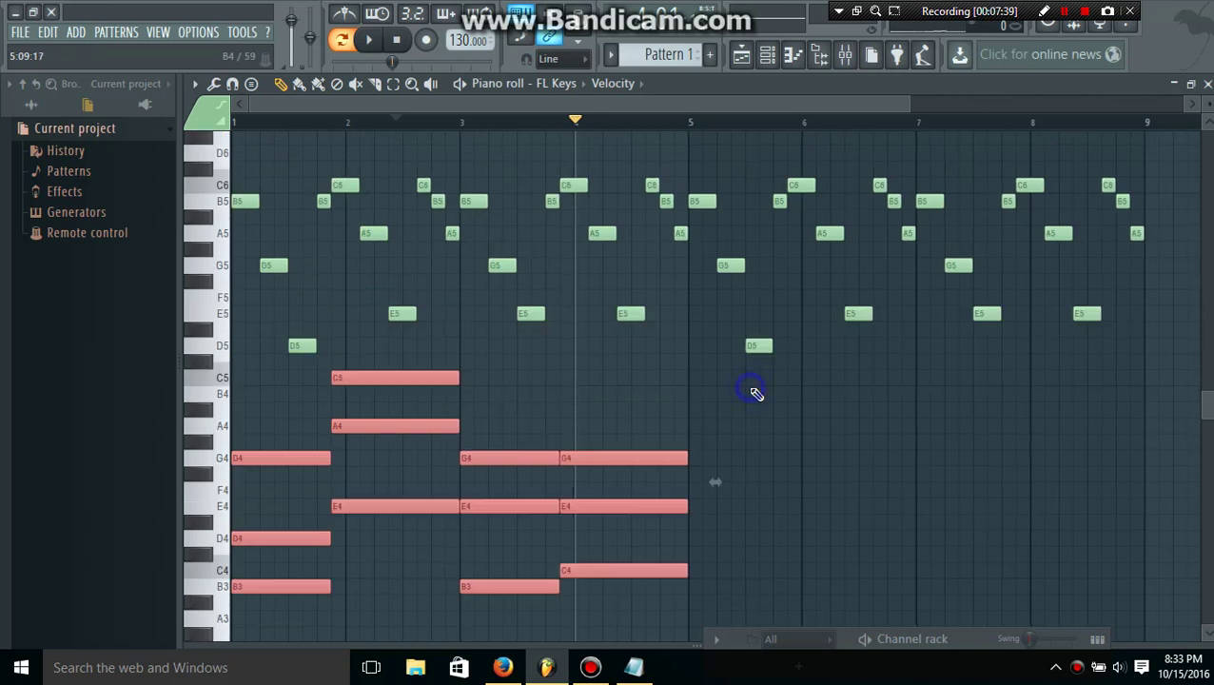
{"action": "scroll", "coordinate": [769, 400], "scroll_direction": "down", "scroll_amount": 6}
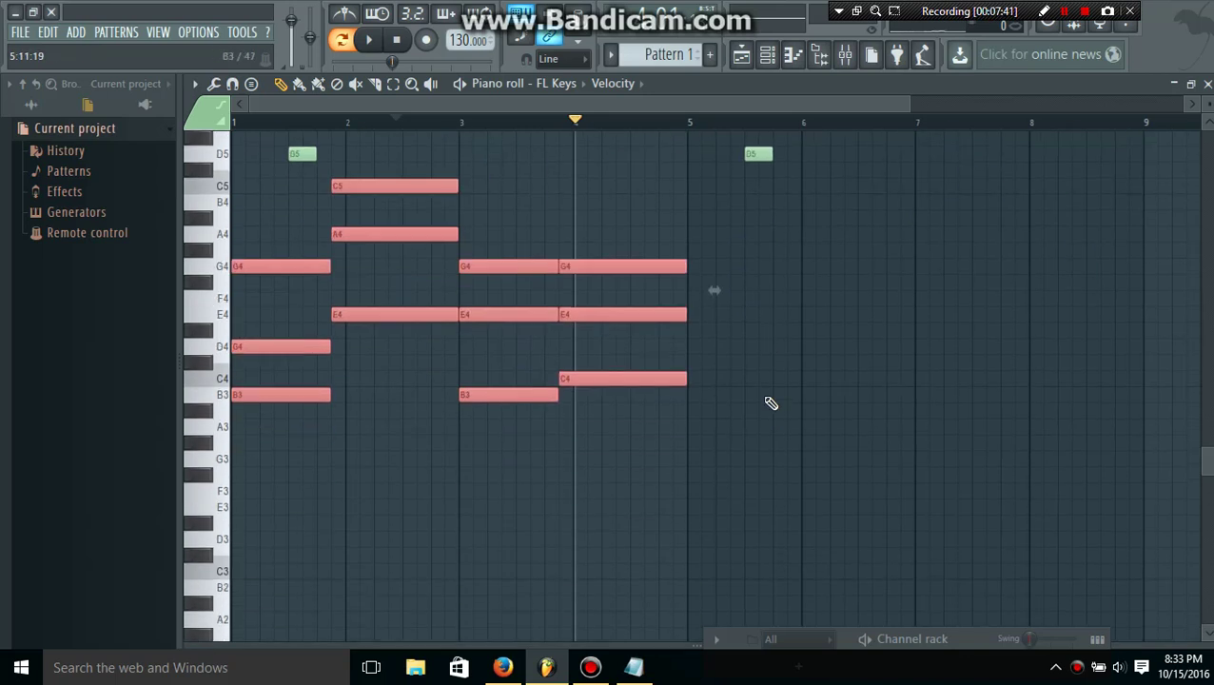
{"action": "scroll", "coordinate": [761, 395], "scroll_direction": "up", "scroll_amount": 5}
{"action": "left_click", "coordinate": [368, 43]}
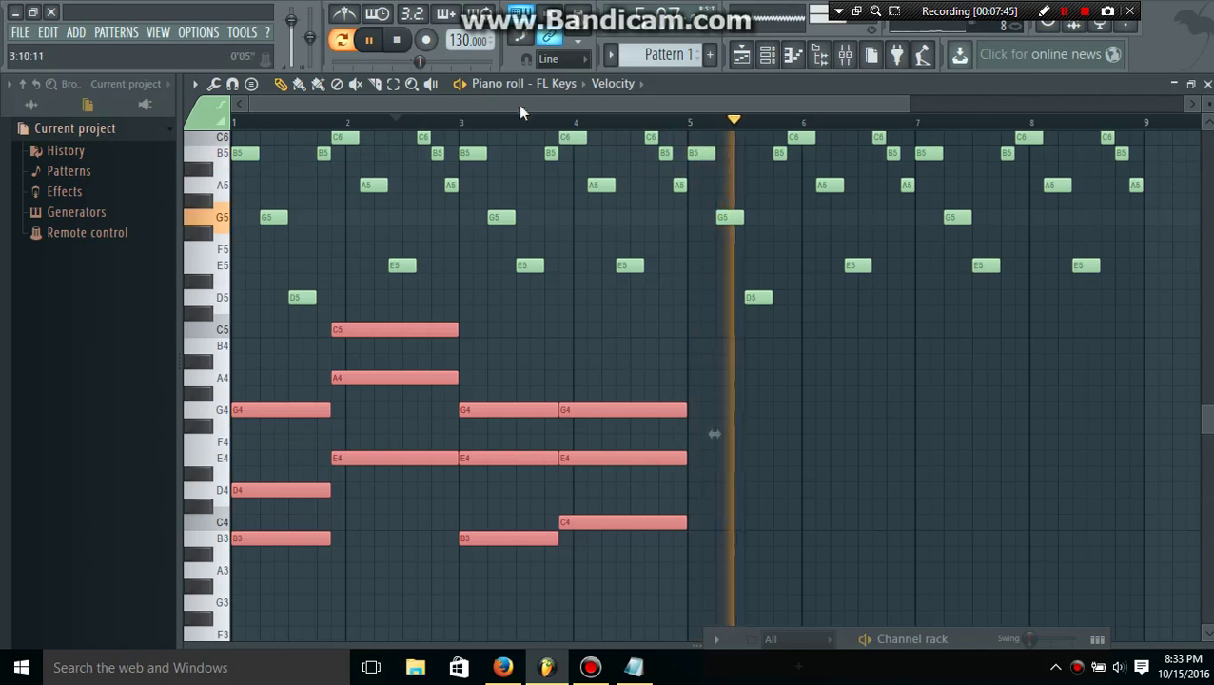
{"action": "left_click", "coordinate": [370, 41]}
{"action": "left_click", "coordinate": [749, 428]}
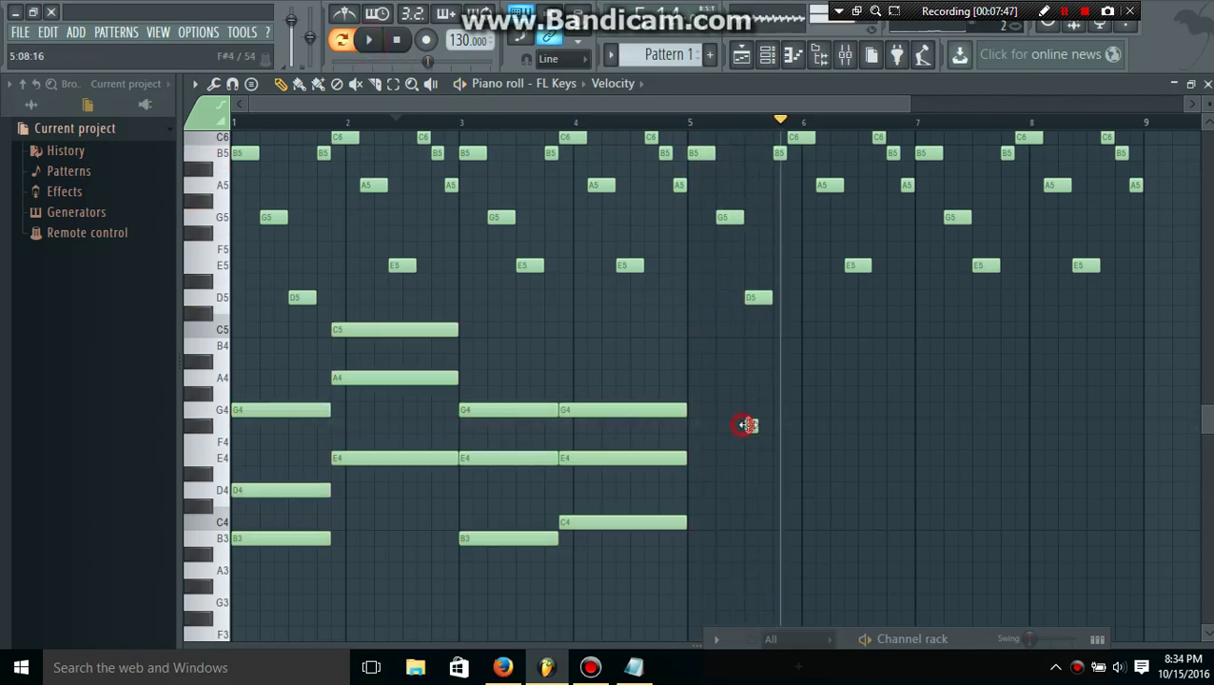
{"action": "key", "text": "ctrl+v"}
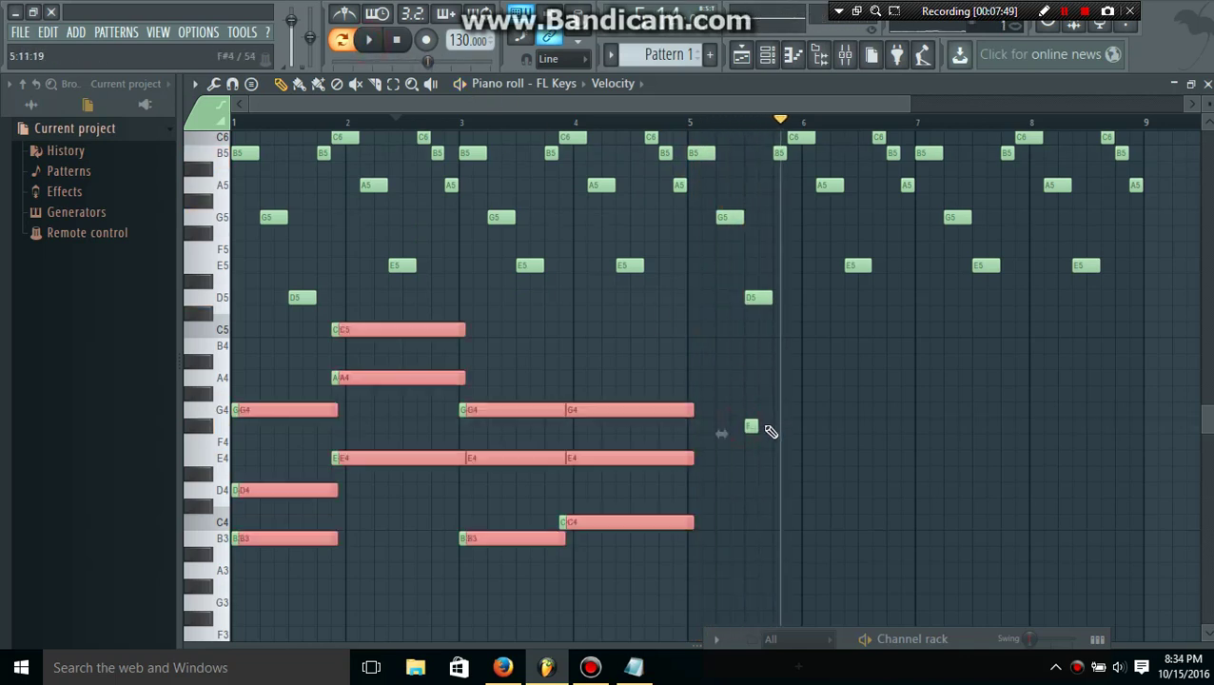
{"action": "key", "text": "ctrl+z"}
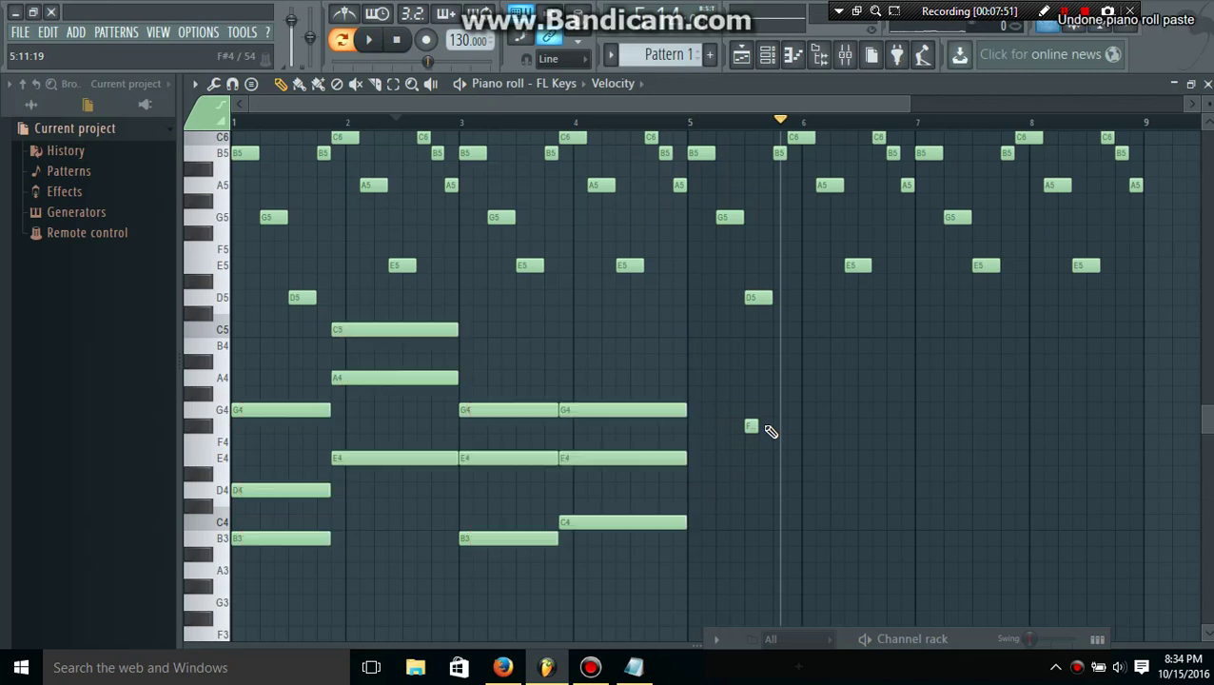
- Draw a G4, D4 and B3 chord at the start of bar 5, matching the 0:14:00 length of the first chord
{"action": "left_click", "coordinate": [701, 409]}
{"action": "left_click_drag", "start_coordinate": [698, 409], "coordinate": [785, 406]}
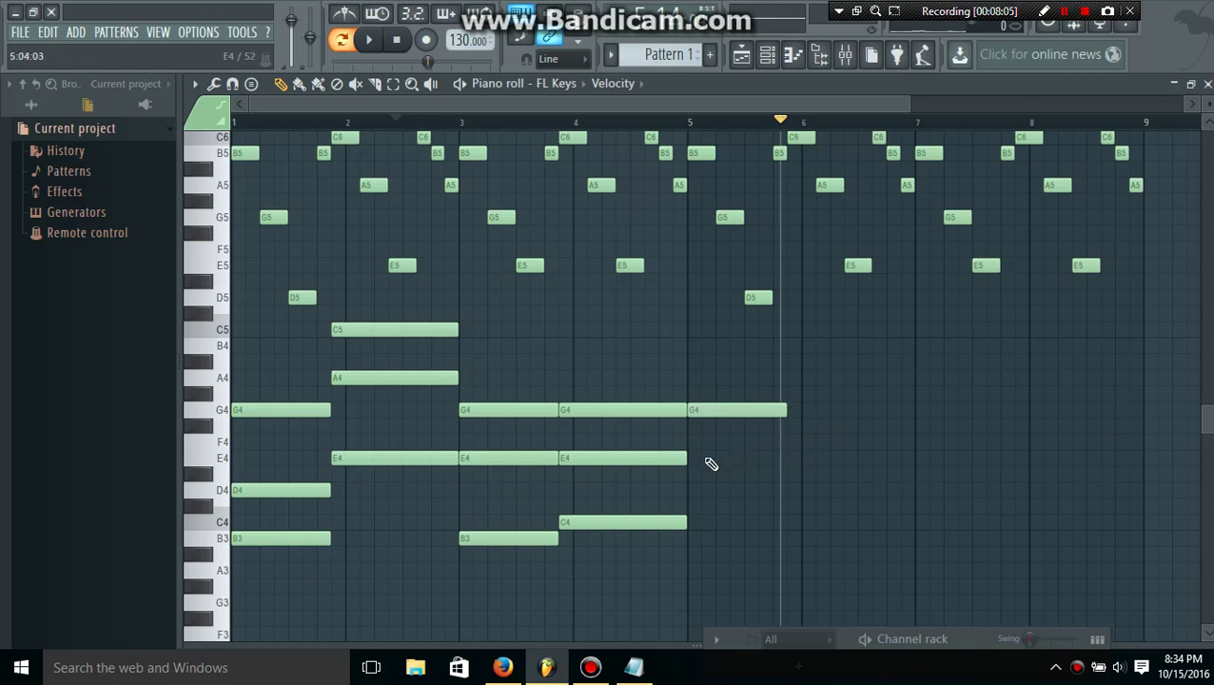
{"action": "left_click", "coordinate": [701, 491]}
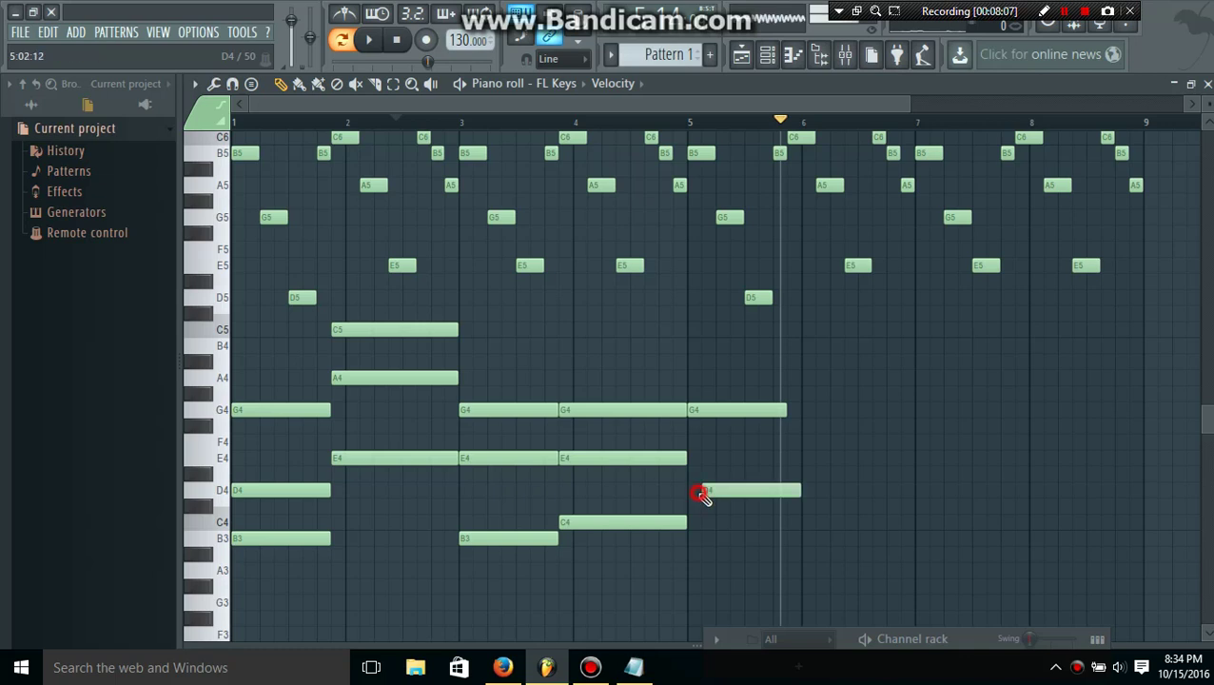
{"action": "left_click", "coordinate": [706, 538]}
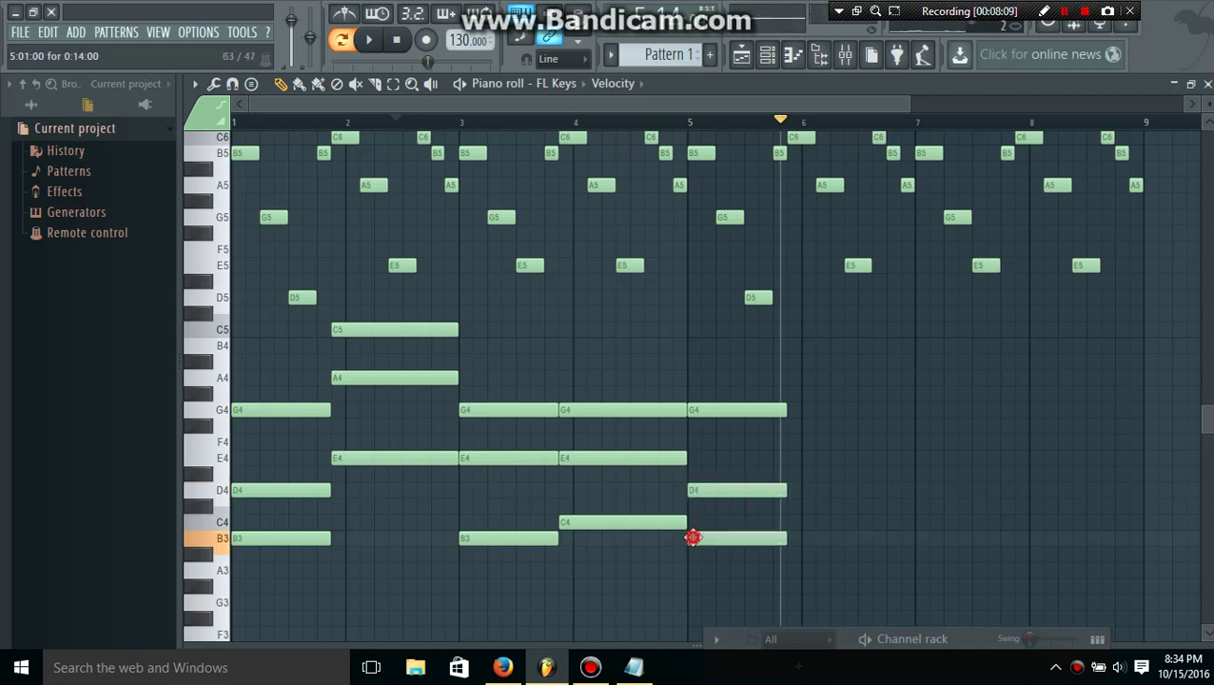
- Draw three consecutive E4 notes from 5:15:00 to the end of bar 8, with lengths 1:02:00, 0:14:00 and 1:02:00
{"action": "left_click", "coordinate": [793, 459]}
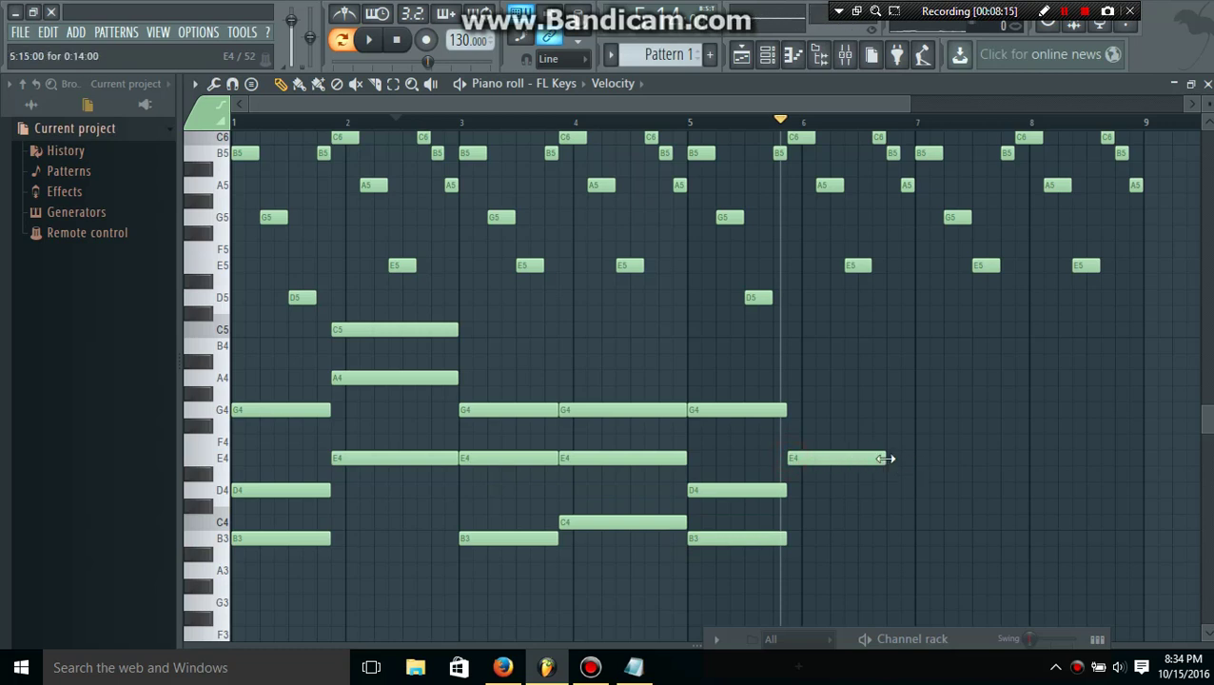
{"action": "left_click", "coordinate": [921, 459]}
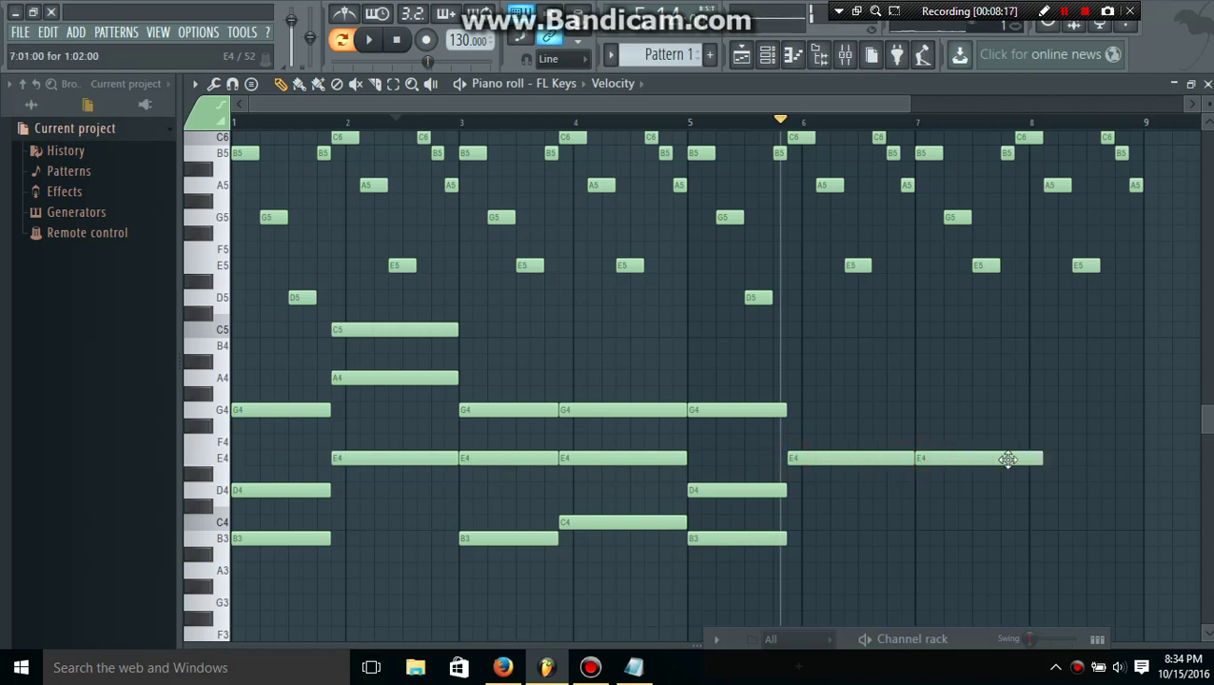
{"action": "mouse_move", "coordinate": [1039, 459]}
{"action": "left_mouse_down"}
{"action": "mouse_move", "coordinate": [1008, 459]}
{"action": "mouse_move", "coordinate": [1025, 466]}
{"action": "left_mouse_up"}
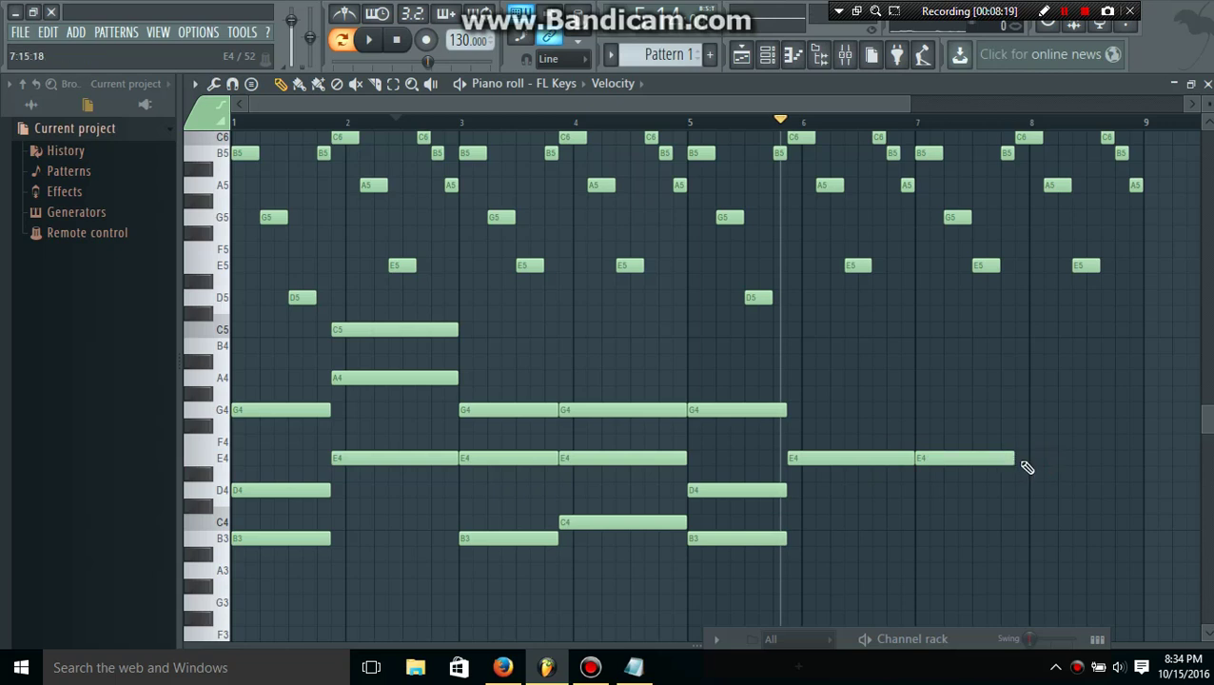
{"action": "left_click", "coordinate": [1021, 458]}
{"action": "left_click_drag", "start_coordinate": [1118, 459], "coordinate": [1143, 459]}
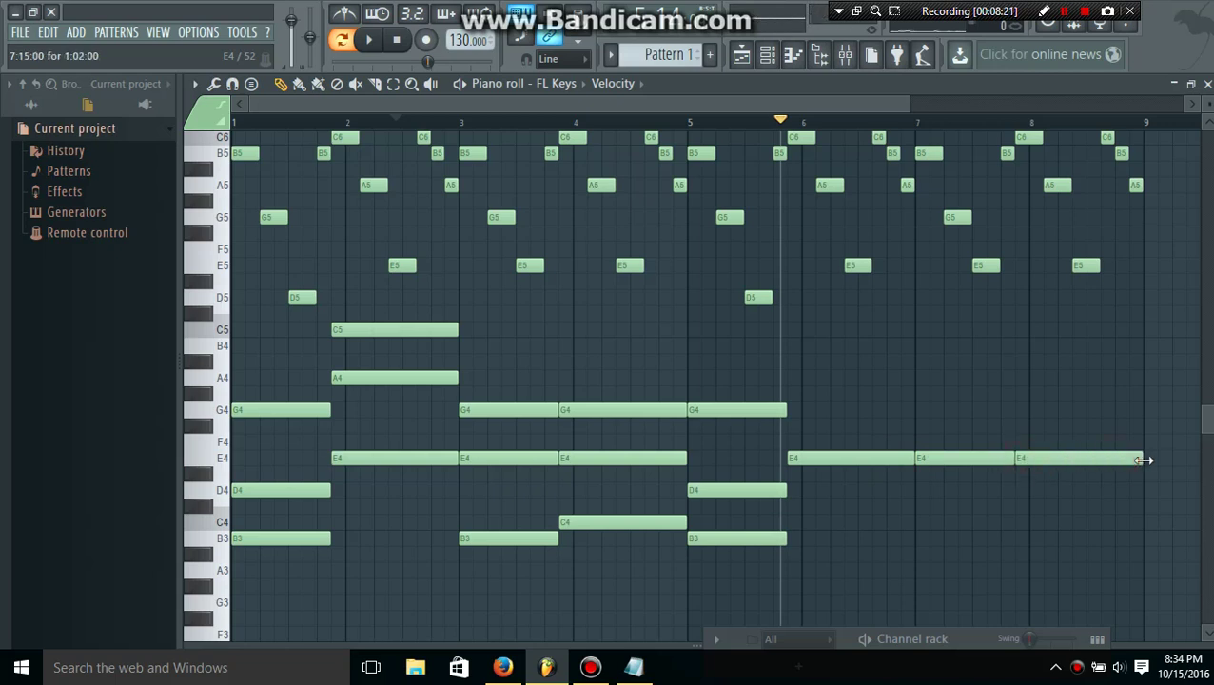
- Add A4 and C5 notes above the E4 at 5:15:00, aligned with its start and end
{"action": "left_click", "coordinate": [797, 411]}
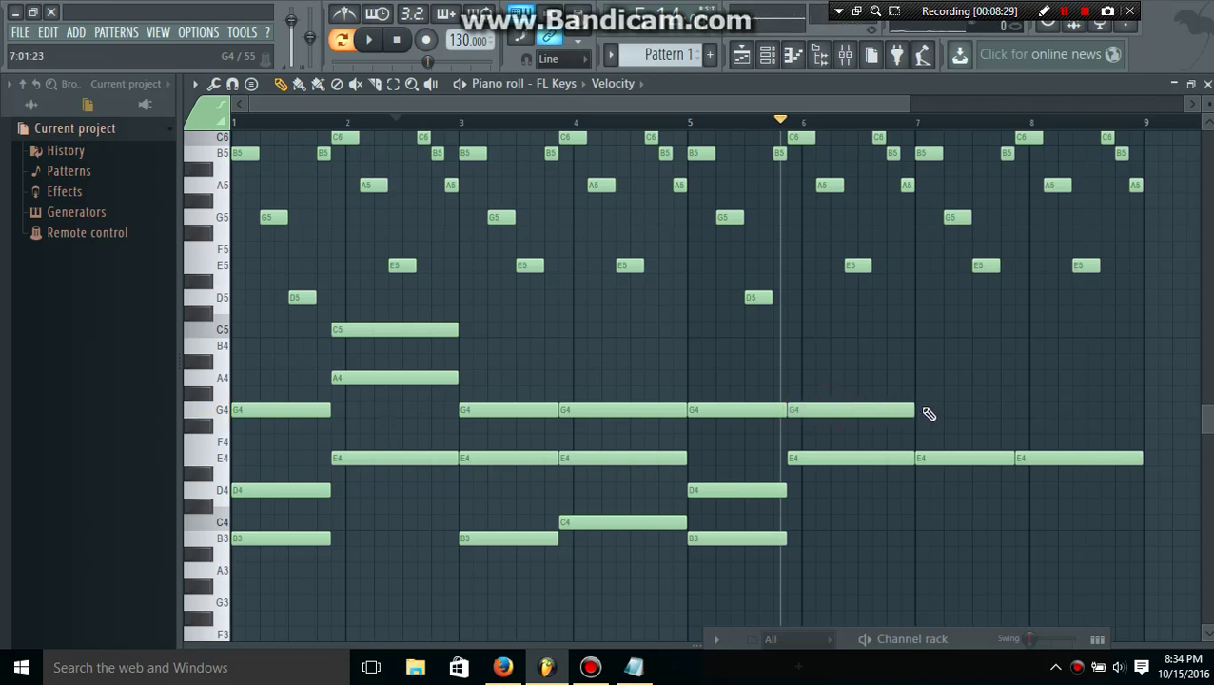
{"action": "left_click_drag", "start_coordinate": [833, 407], "coordinate": [848, 366]}
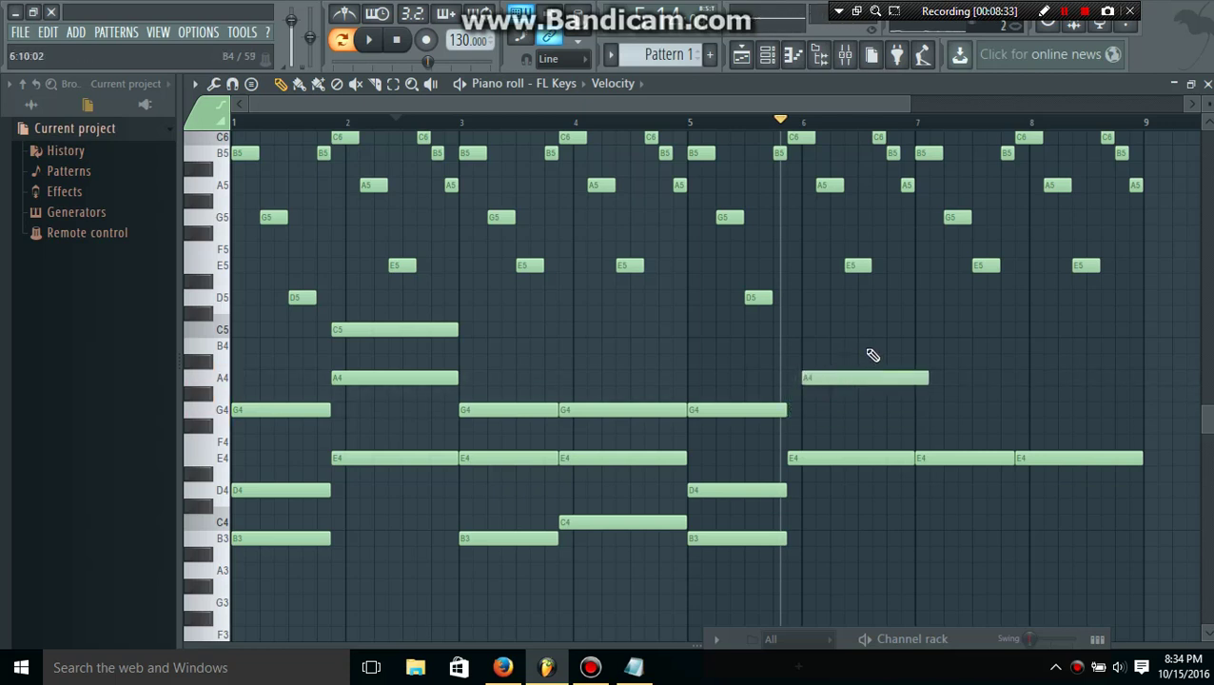
{"action": "left_click", "coordinate": [813, 329]}
{"action": "left_click_drag", "start_coordinate": [833, 330], "coordinate": [801, 333]}
{"action": "left_click_drag", "start_coordinate": [811, 379], "coordinate": [795, 379]}
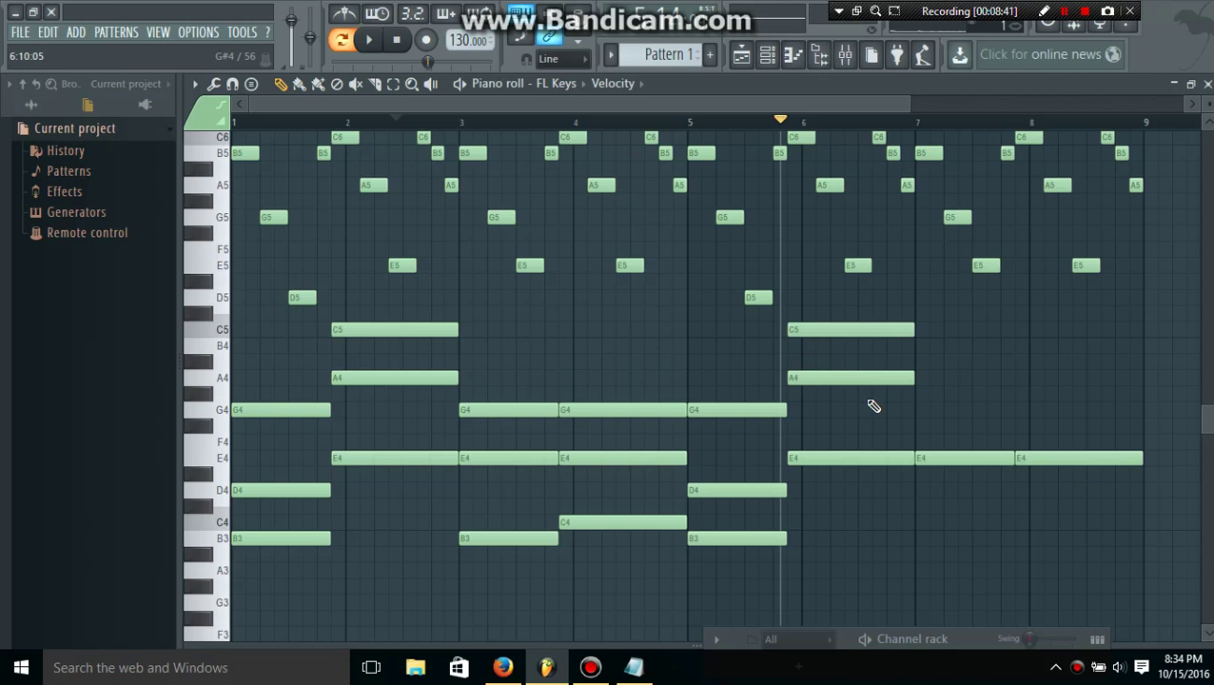
- Add G4 and B3 notes of length 0:14:00 at 7:01:00 to complete the third chord
{"action": "left_click", "coordinate": [921, 410]}
{"action": "left_click_drag", "start_coordinate": [1039, 409], "coordinate": [1014, 409]}
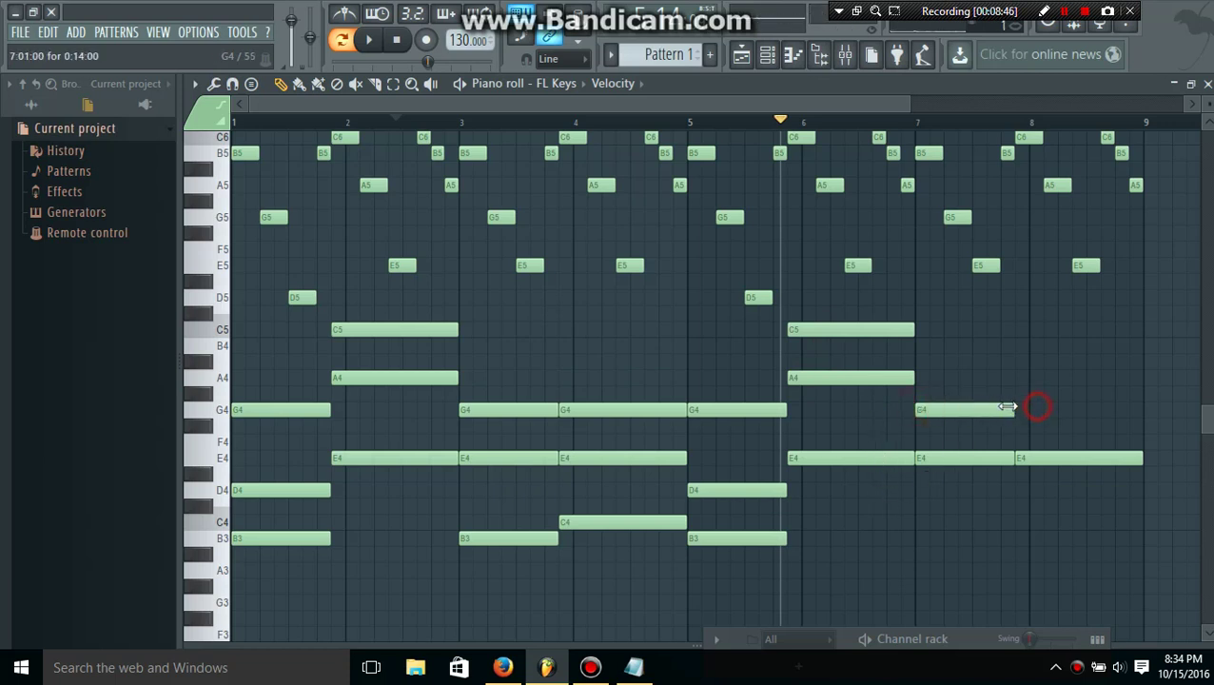
{"action": "left_click", "coordinate": [924, 539]}
{"action": "left_click", "coordinate": [963, 538]}
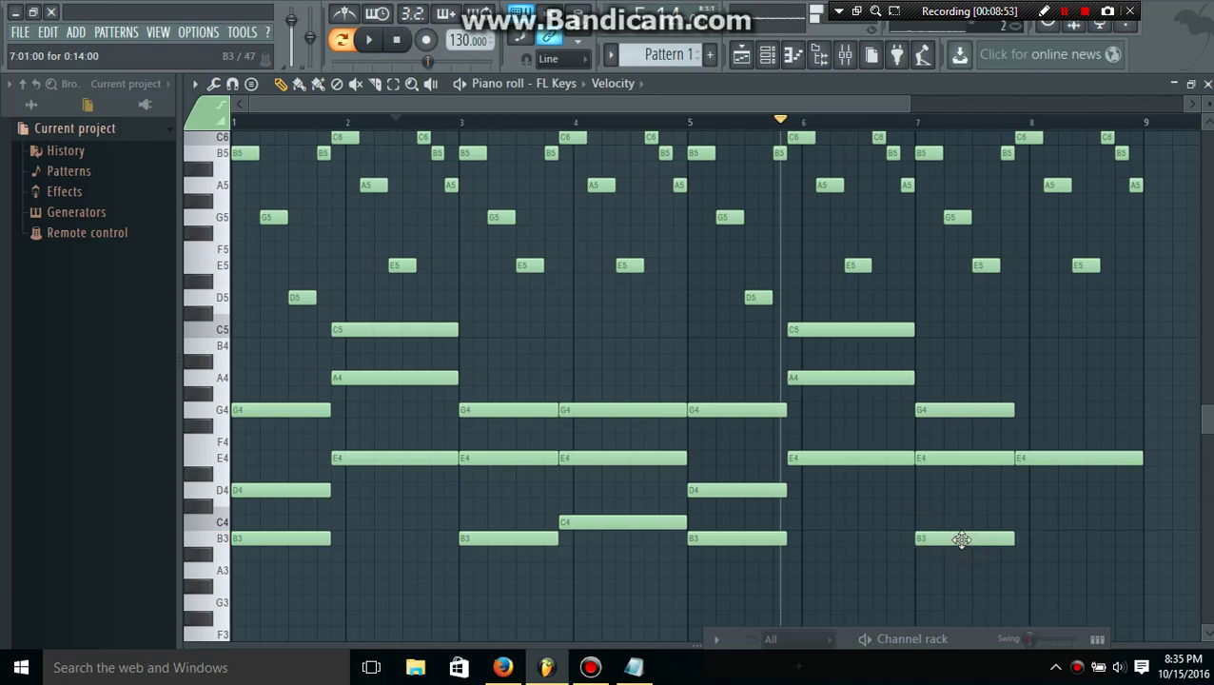
- Add G4 and C4 notes of length 1:02:00 at 7:15:00 to complete the last chord
{"action": "left_click", "coordinate": [1023, 415]}
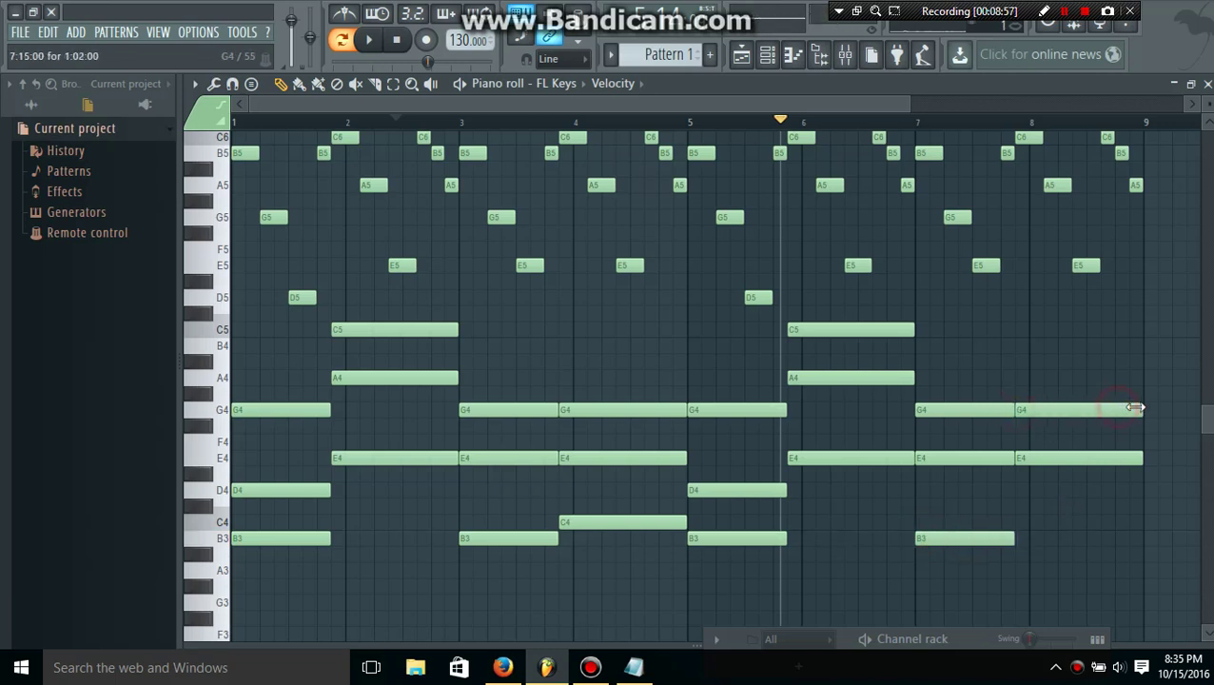
{"action": "left_click", "coordinate": [1028, 524]}
{"action": "left_click_drag", "start_coordinate": [1118, 521], "coordinate": [1100, 523]}
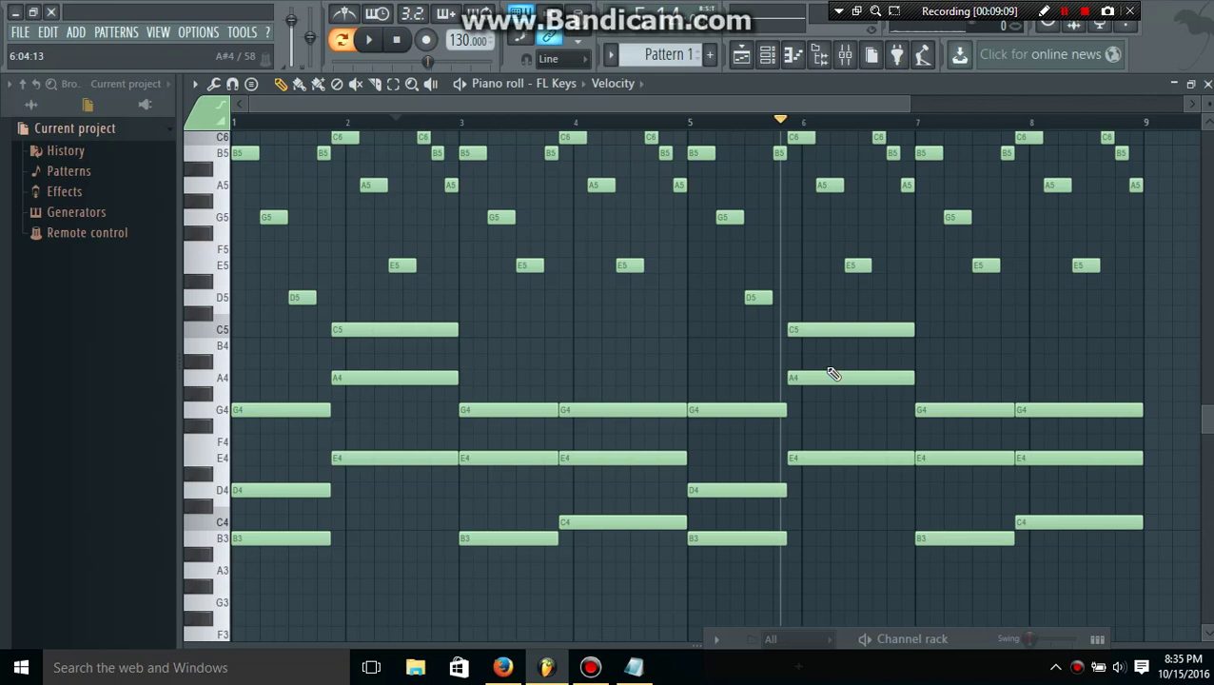
- Play the pattern and open the BassDrum channel's piano roll, moving the channel rack clear of the notes
{"action": "scroll", "coordinate": [897, 398], "scroll_direction": "down", "scroll_amount": 2}
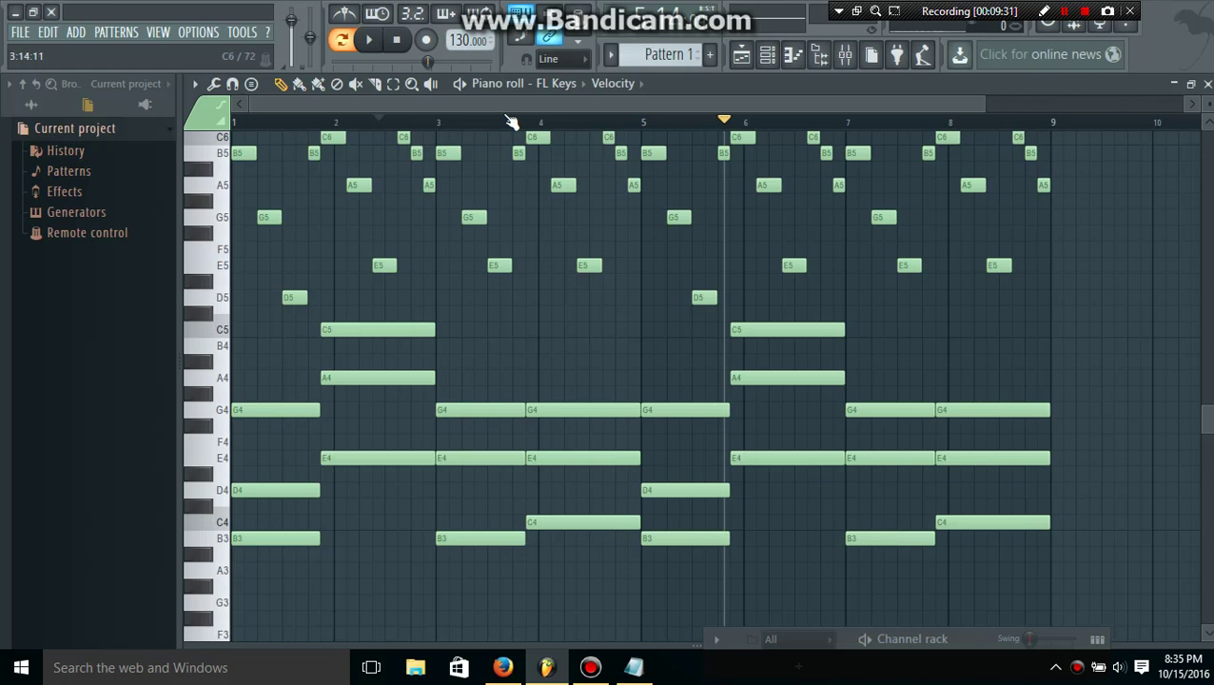
{"action": "left_click", "coordinate": [371, 41]}
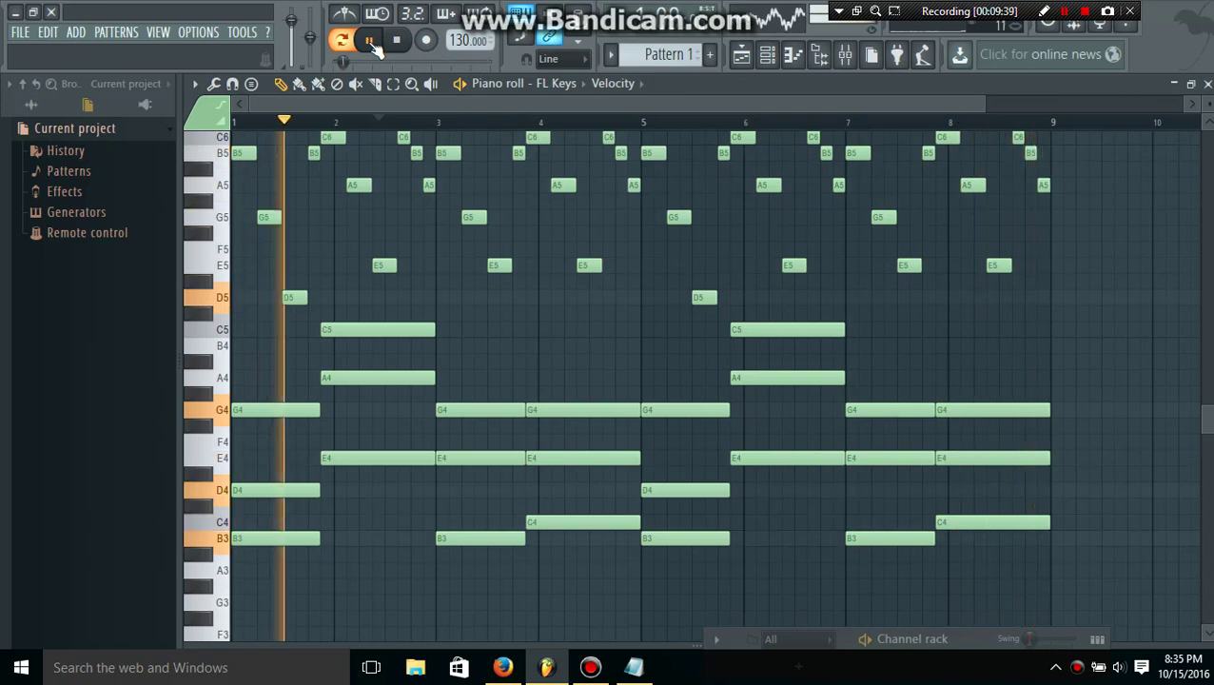
{"action": "left_click", "coordinate": [767, 59]}
{"action": "left_click", "coordinate": [965, 635]}
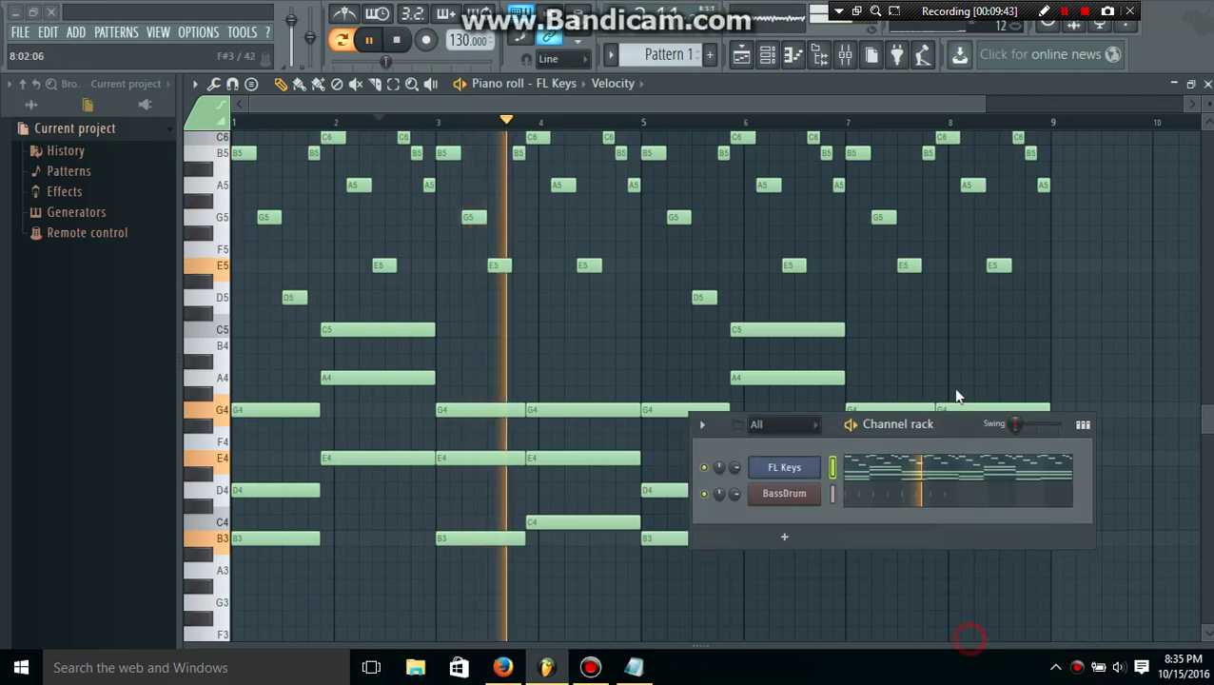
{"action": "right_click", "coordinate": [806, 412]}
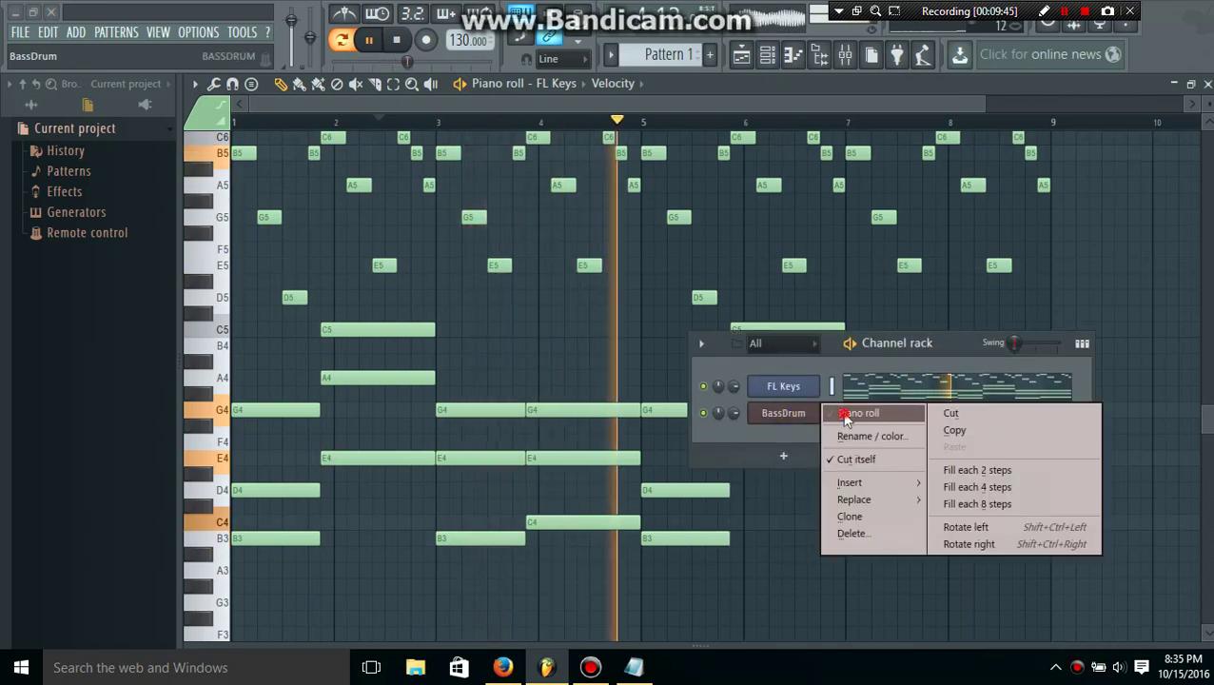
{"action": "left_click", "coordinate": [844, 415]}
{"action": "left_click_drag", "start_coordinate": [956, 343], "coordinate": [815, 520]}
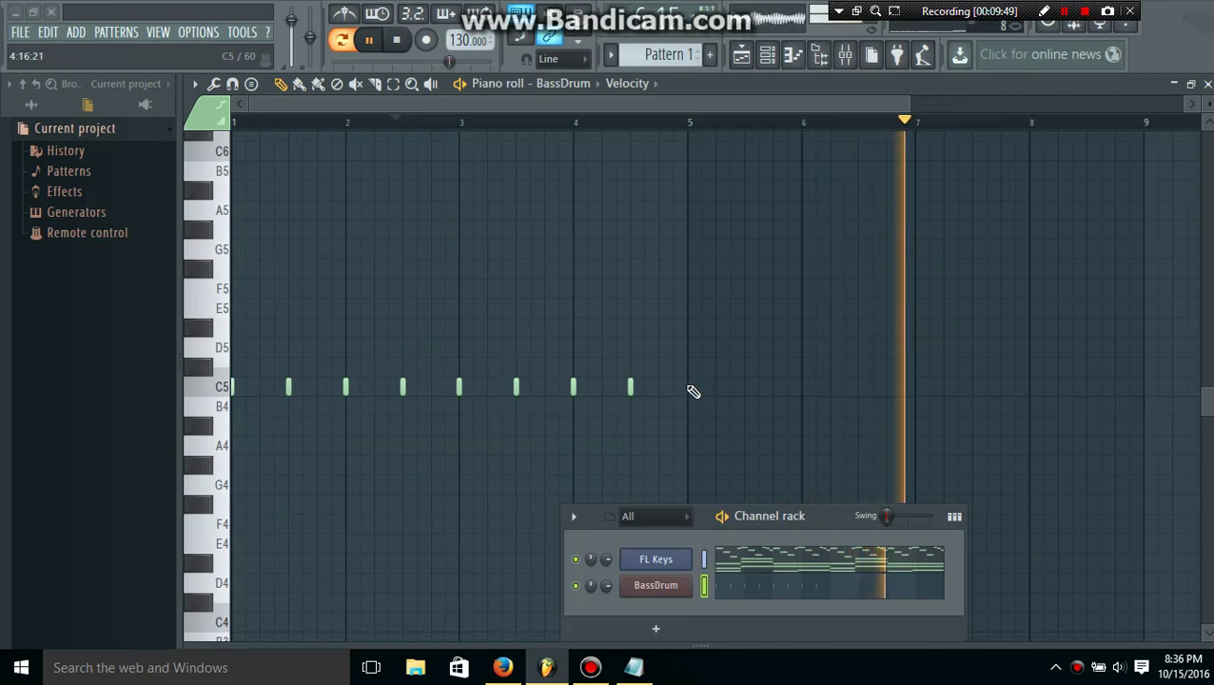
- Try to place a C5 bass drum hit at bar 5, and delete the overlong and stray notes
{"action": "left_click", "coordinate": [692, 388]}
{"action": "right_click", "coordinate": [697, 387]}
{"action": "left_click", "coordinate": [691, 387]}
{"action": "right_click", "coordinate": [692, 388]}
{"action": "left_click", "coordinate": [630, 387]}
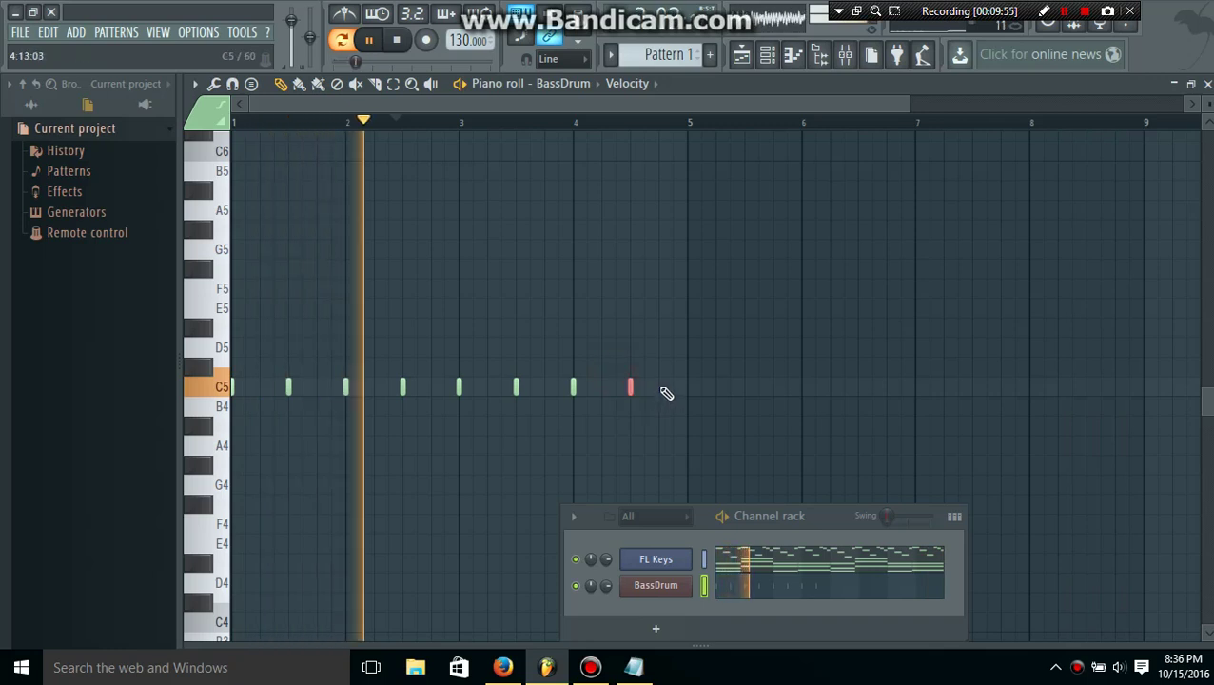
{"action": "left_click", "coordinate": [694, 387]}
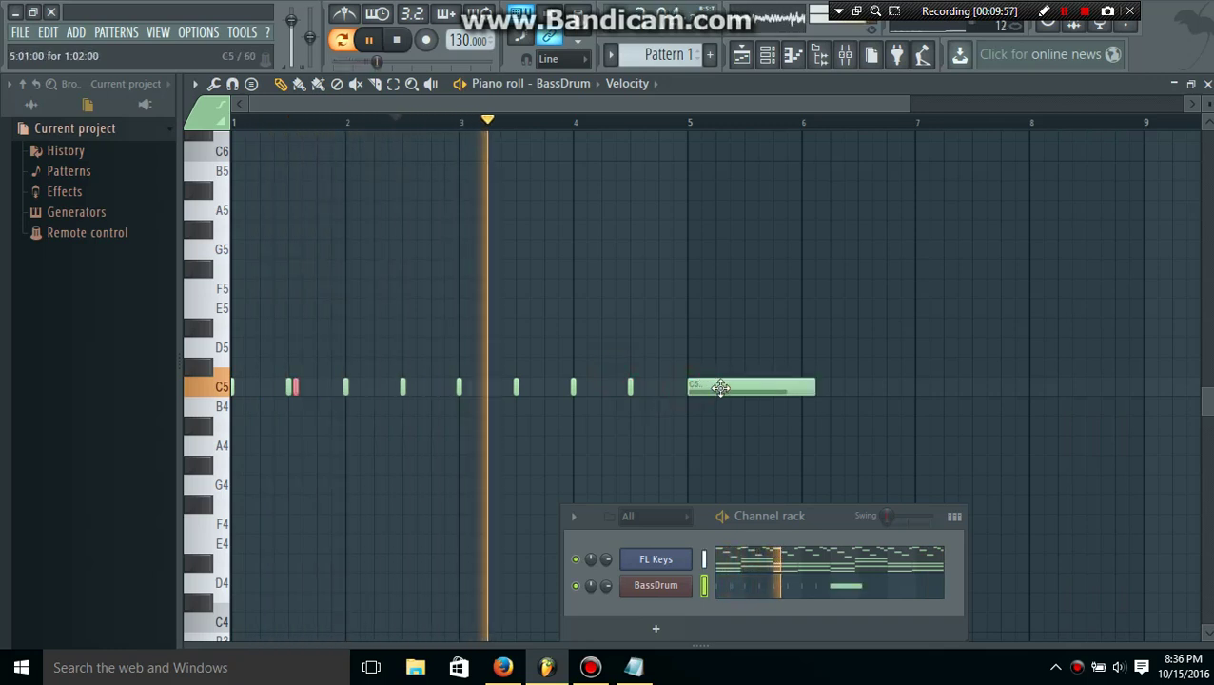
{"action": "left_click_drag", "start_coordinate": [292, 385], "coordinate": [681, 387]}
{"action": "left_click", "coordinate": [766, 383]}
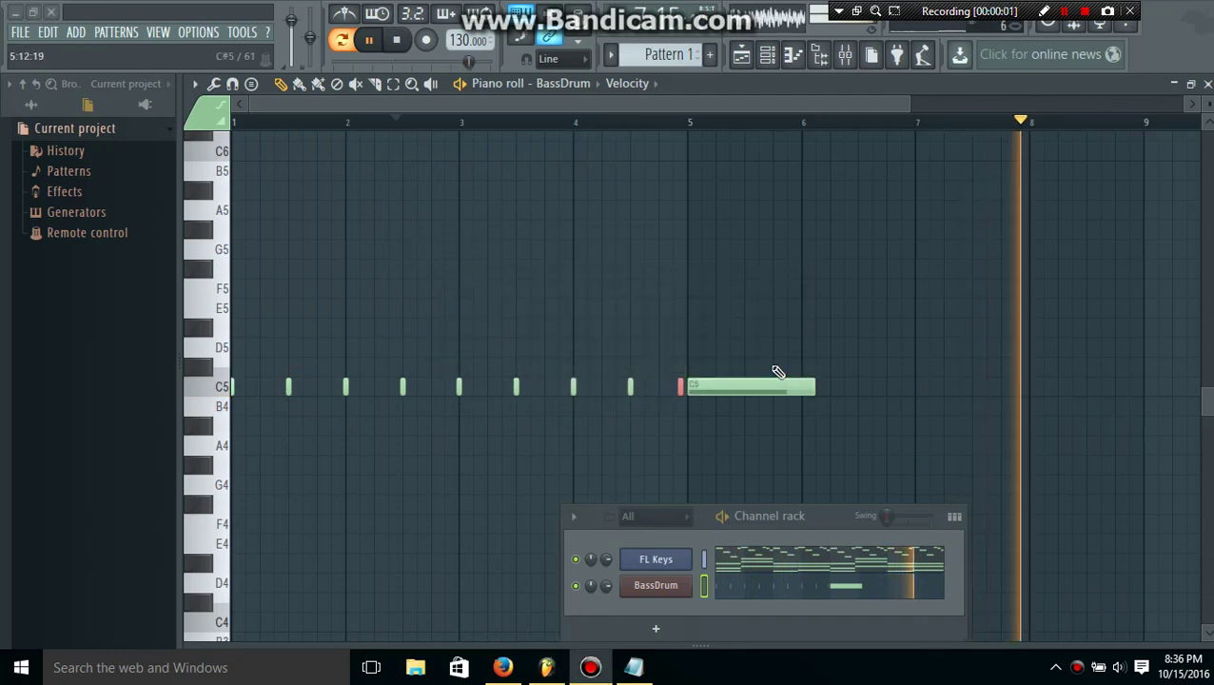
{"action": "right_click", "coordinate": [778, 386]}
{"action": "right_click", "coordinate": [680, 386]}
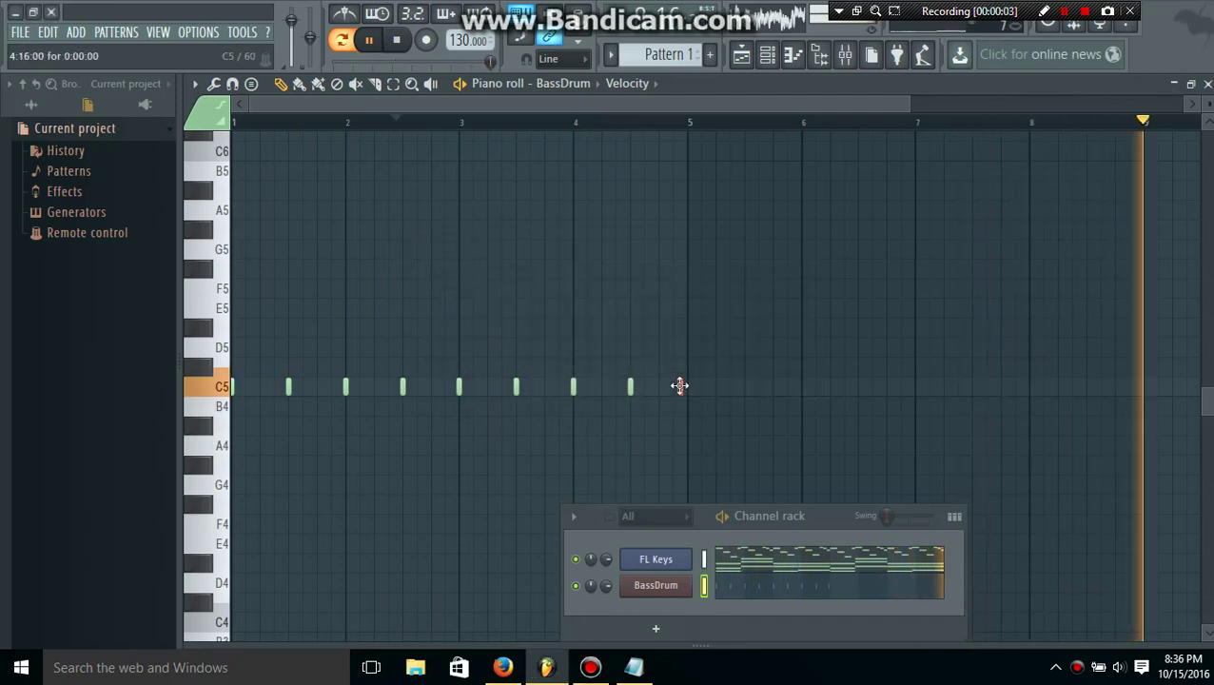
- Add C5 bass drum hits on every beat of bars 5 and 6
{"action": "left_click", "coordinate": [688, 388]}
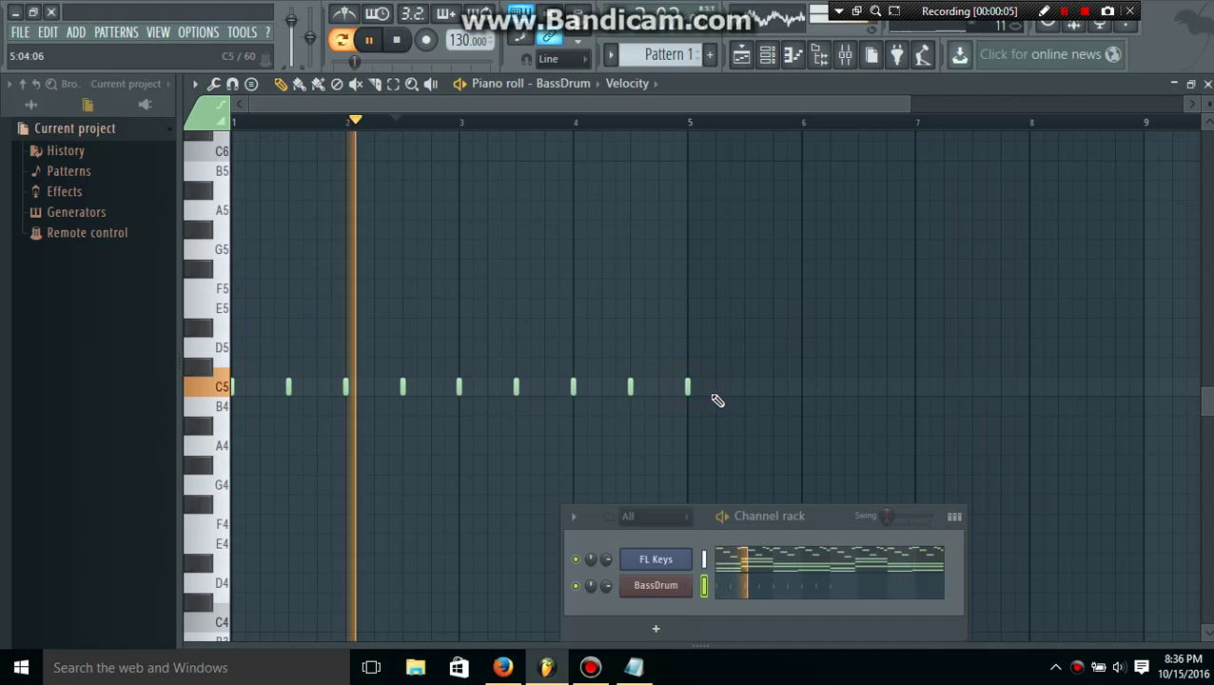
{"action": "left_click", "coordinate": [715, 387]}
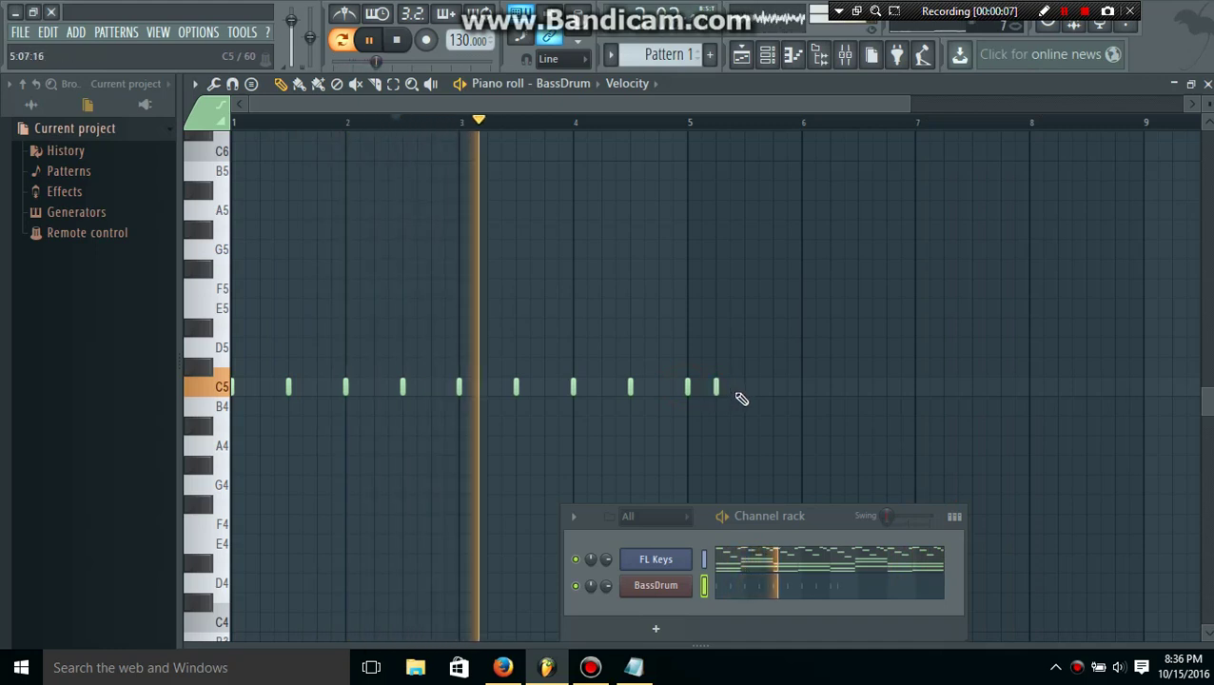
{"action": "left_click", "coordinate": [743, 386]}
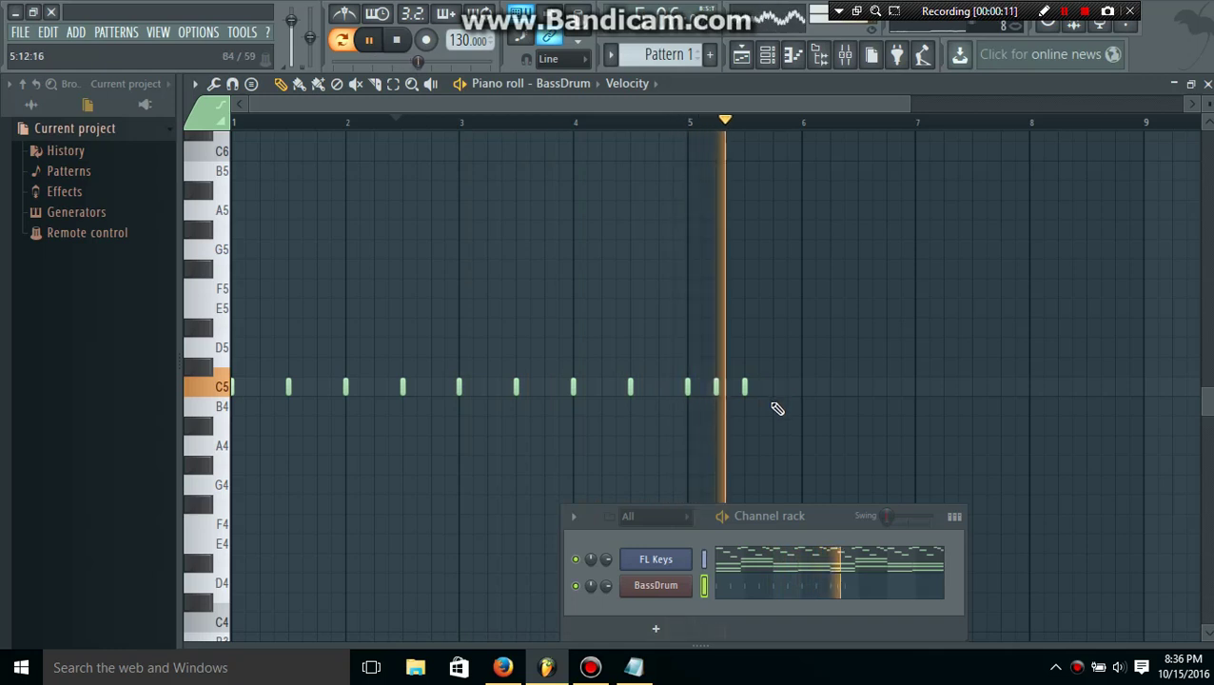
{"action": "left_click", "coordinate": [772, 386]}
{"action": "left_click", "coordinate": [802, 386]}
{"action": "left_click", "coordinate": [831, 387]}
{"action": "left_click", "coordinate": [853, 386]}
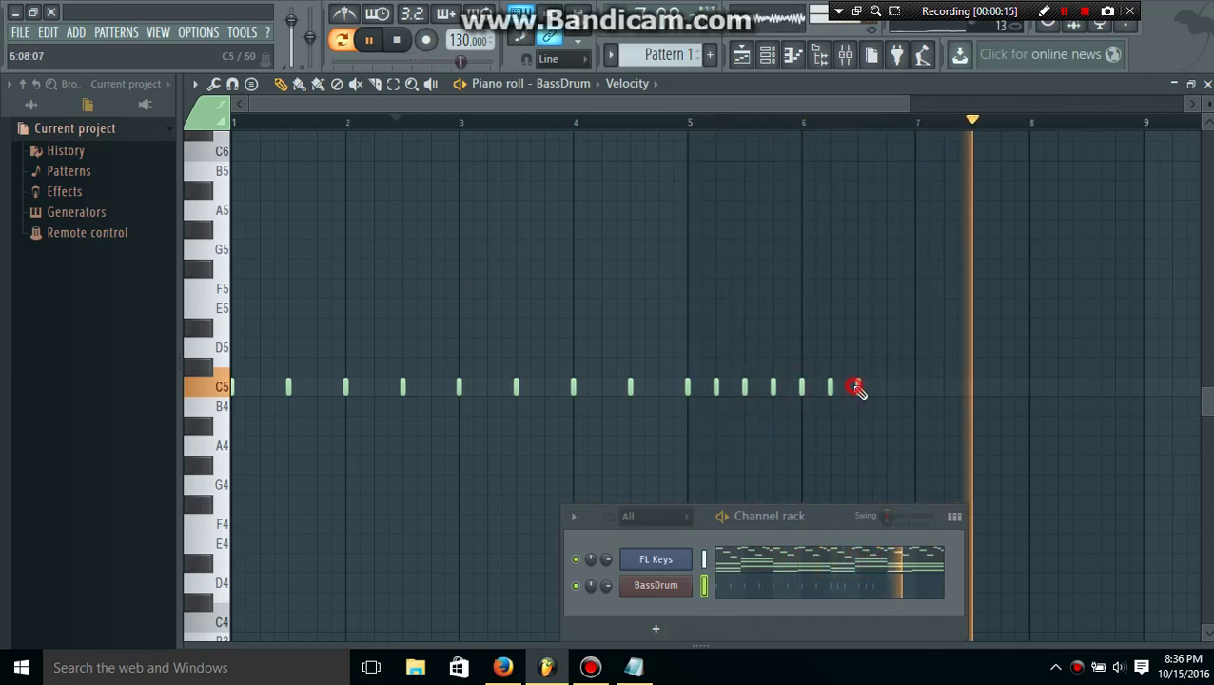
{"action": "left_click", "coordinate": [886, 386]}
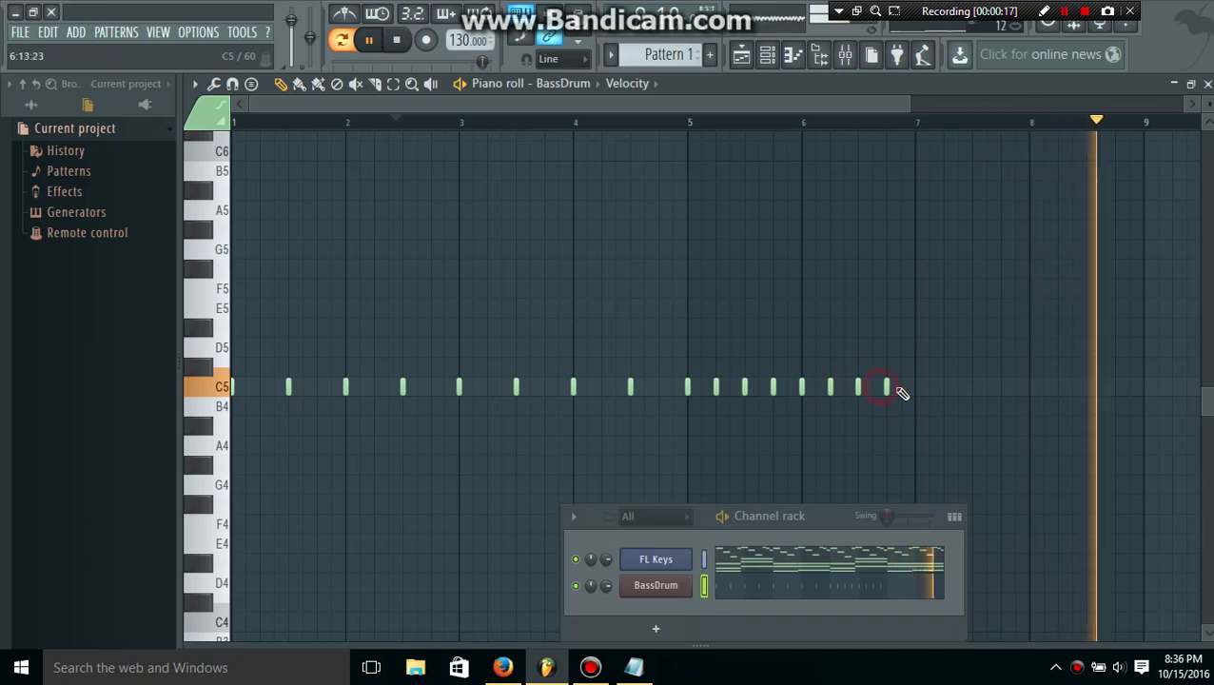
- Add eight evenly spaced C5 bass drum hits across bar 7, one every half beat
{"action": "left_click", "coordinate": [914, 386]}
{"action": "left_click", "coordinate": [929, 386]}
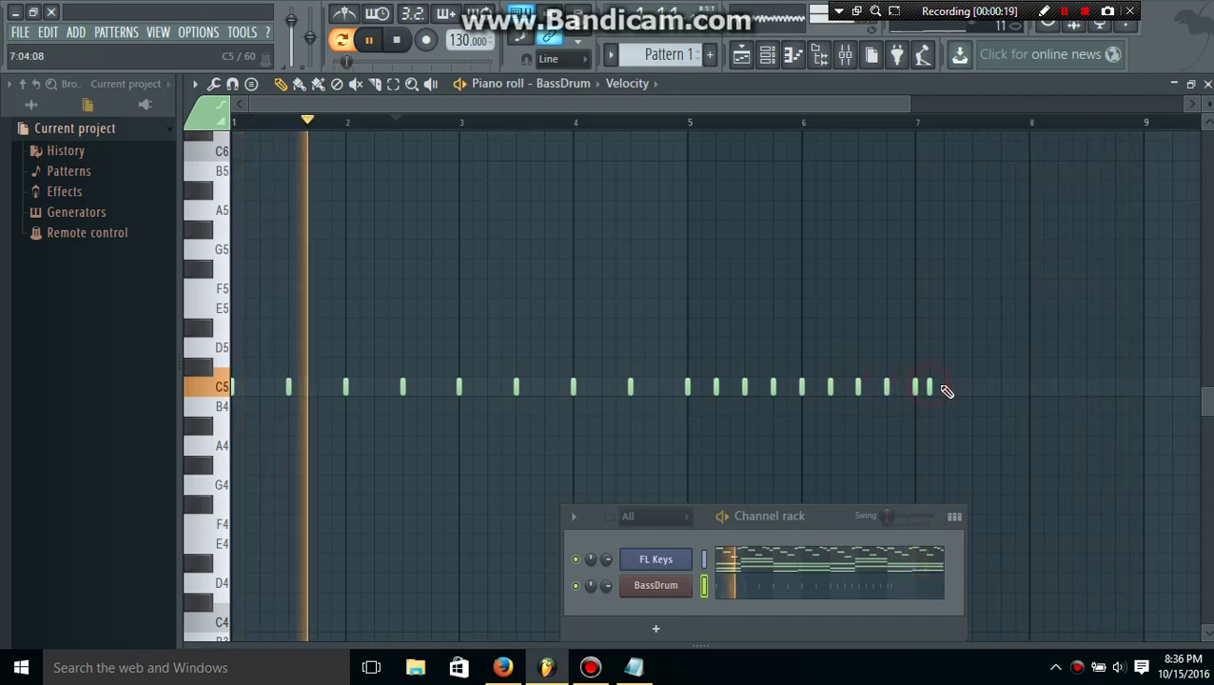
{"action": "left_click", "coordinate": [943, 386]}
{"action": "left_click", "coordinate": [957, 386]}
{"action": "left_click", "coordinate": [969, 387]}
{"action": "left_click", "coordinate": [985, 386]}
{"action": "left_click", "coordinate": [1000, 386]}
{"action": "left_click", "coordinate": [1014, 387]}
- Continue the half-beat C5 bass drum hits through bar 8, up to the end of the pattern
{"action": "left_click", "coordinate": [1029, 386]}
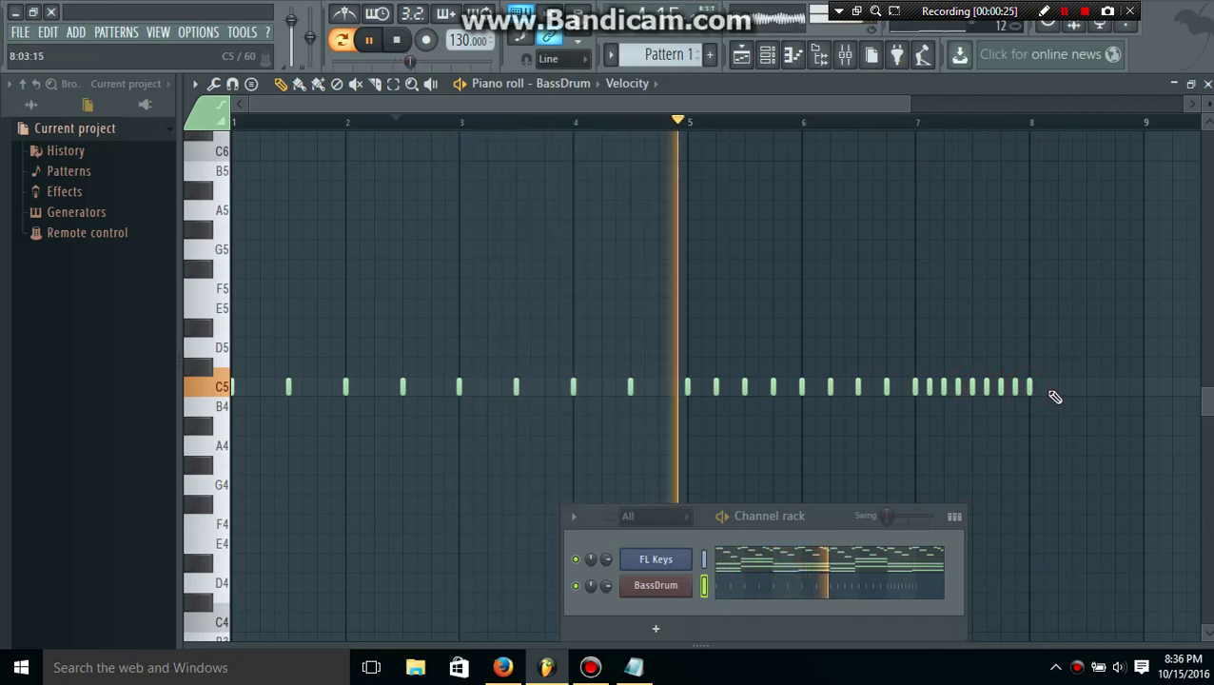
{"action": "left_click", "coordinate": [1043, 386]}
{"action": "left_click", "coordinate": [1057, 386]}
{"action": "left_click", "coordinate": [1071, 386]}
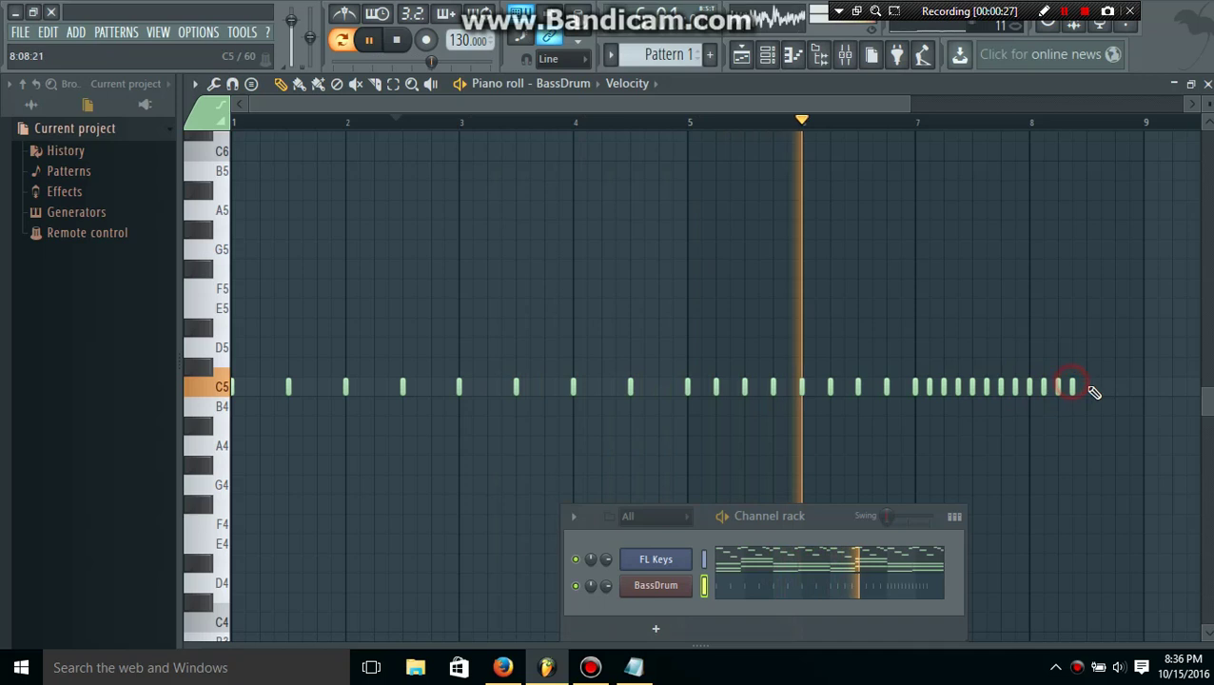
{"action": "left_click", "coordinate": [1086, 387]}
{"action": "left_click", "coordinate": [1099, 386]}
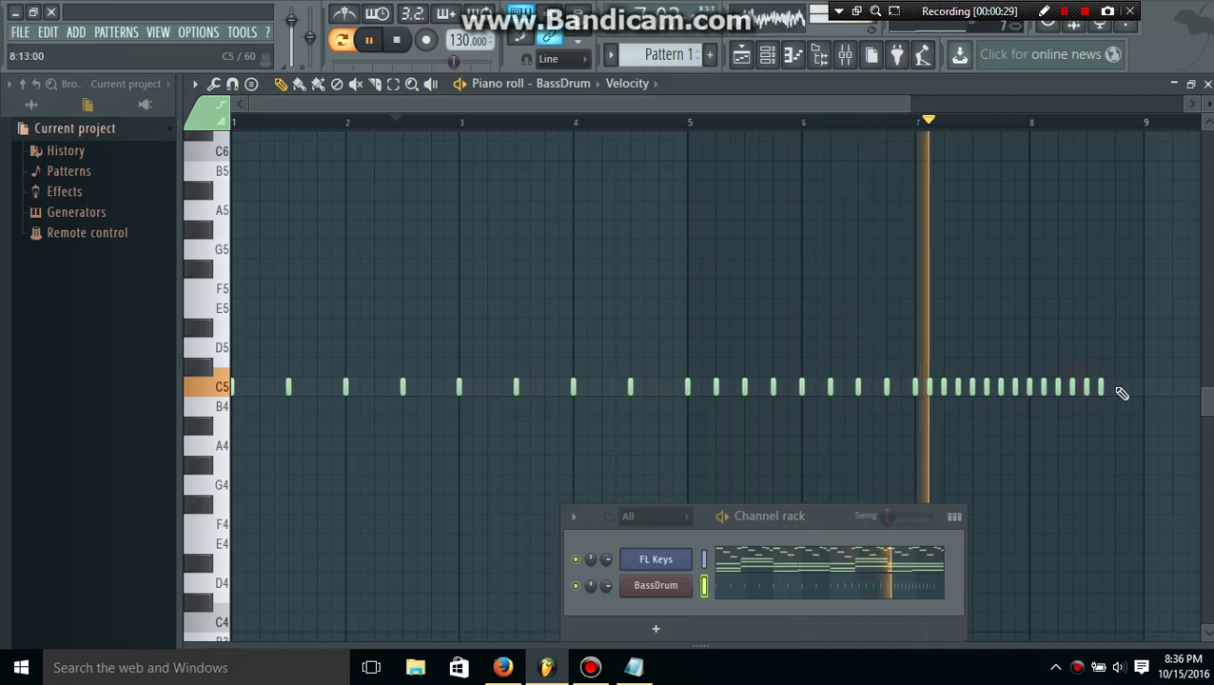
{"action": "left_click", "coordinate": [1113, 386]}
{"action": "left_click", "coordinate": [1128, 386]}
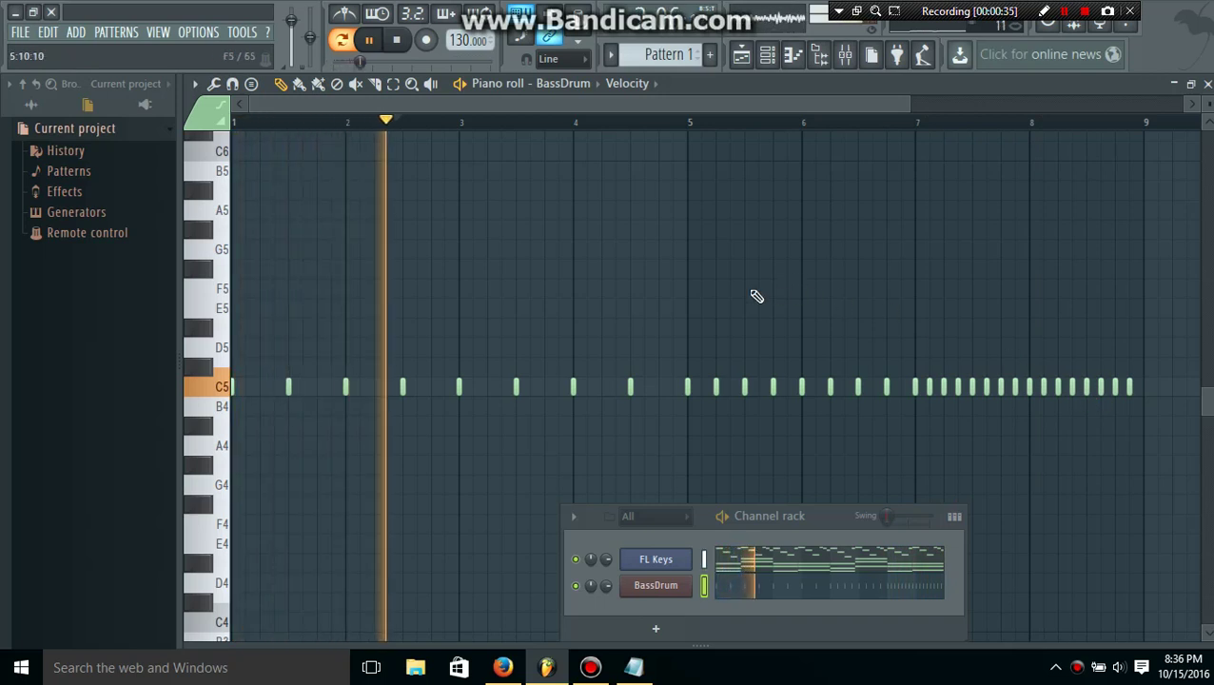
- Pause playback and add a Harmor channel, closing its plugin window and moving the channel rack clear of the notes
{"action": "left_click_drag", "start_coordinate": [805, 514], "coordinate": [823, 346]}
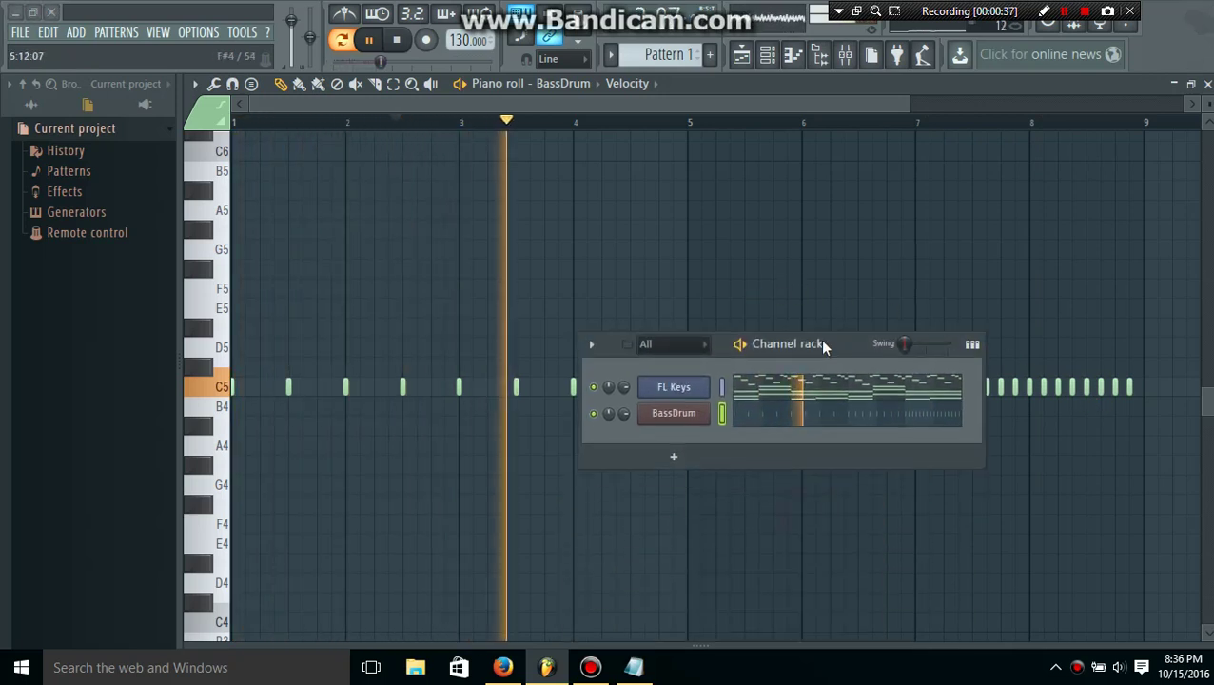
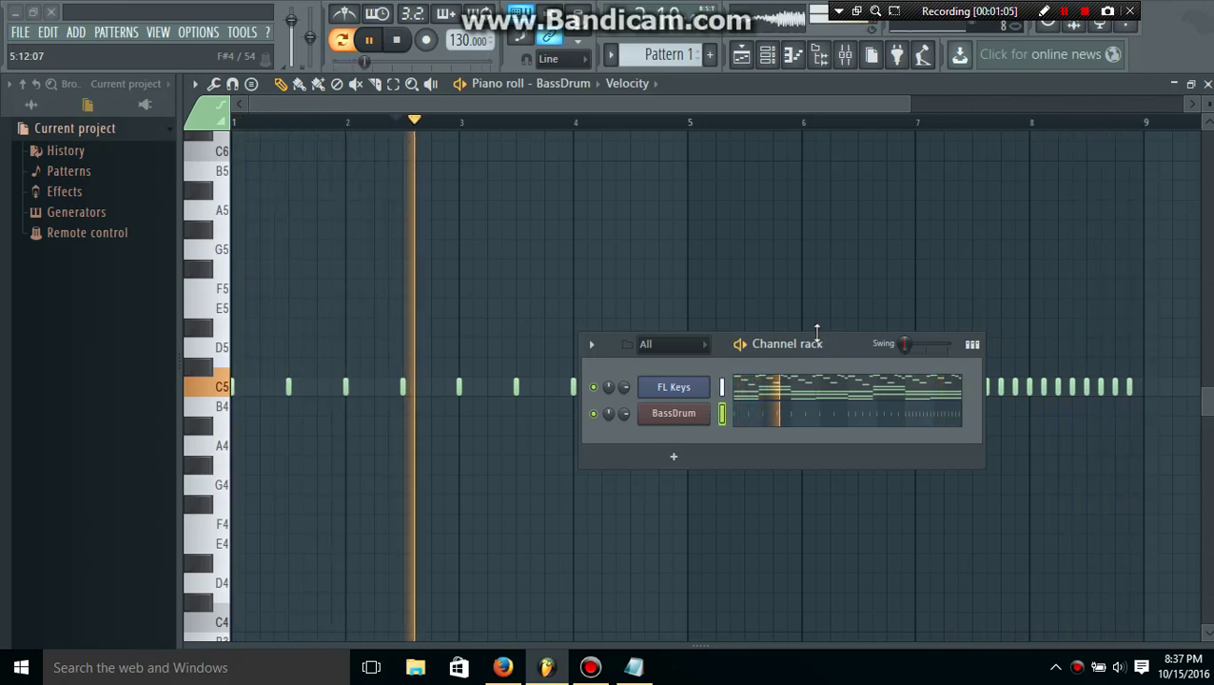
{"action": "left_click", "coordinate": [374, 40]}
{"action": "left_click", "coordinate": [680, 458]}
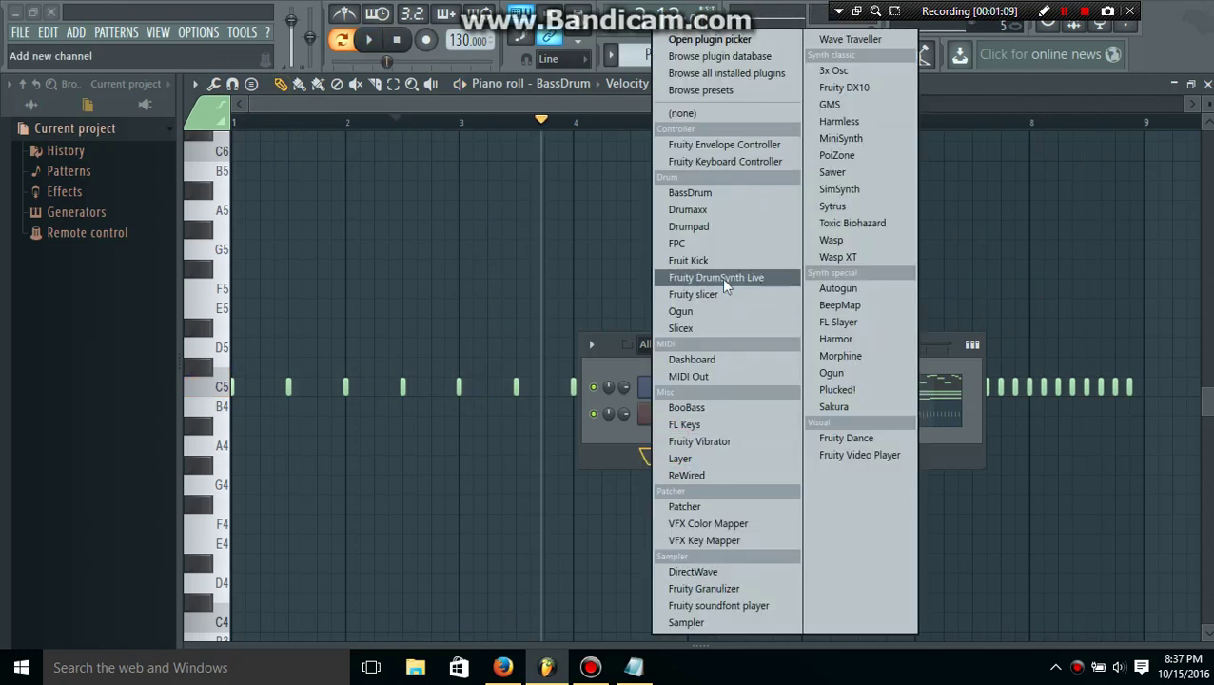
{"action": "left_click", "coordinate": [845, 337]}
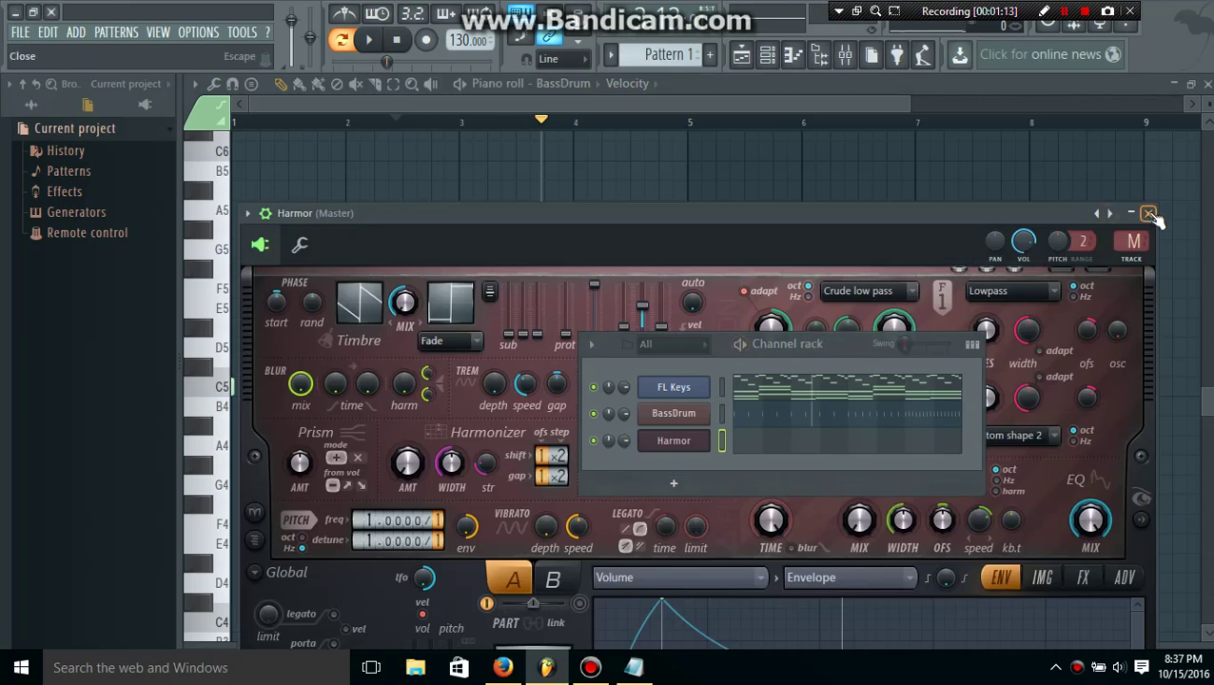
{"action": "left_click", "coordinate": [1148, 213]}
{"action": "left_click_drag", "start_coordinate": [838, 340], "coordinate": [788, 192]}
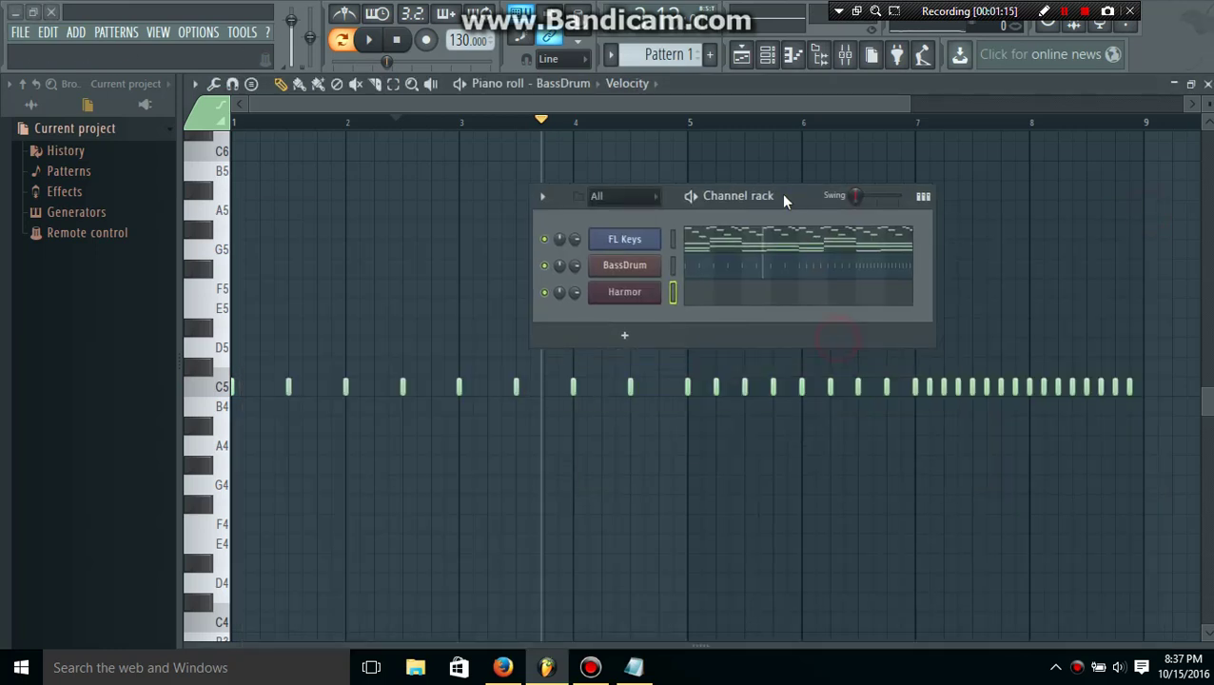
- Open the Harmor channel's piano roll and fill the channel with a note on each 4 steps
{"action": "right_click", "coordinate": [626, 297]}
{"action": "left_click", "coordinate": [684, 295]}
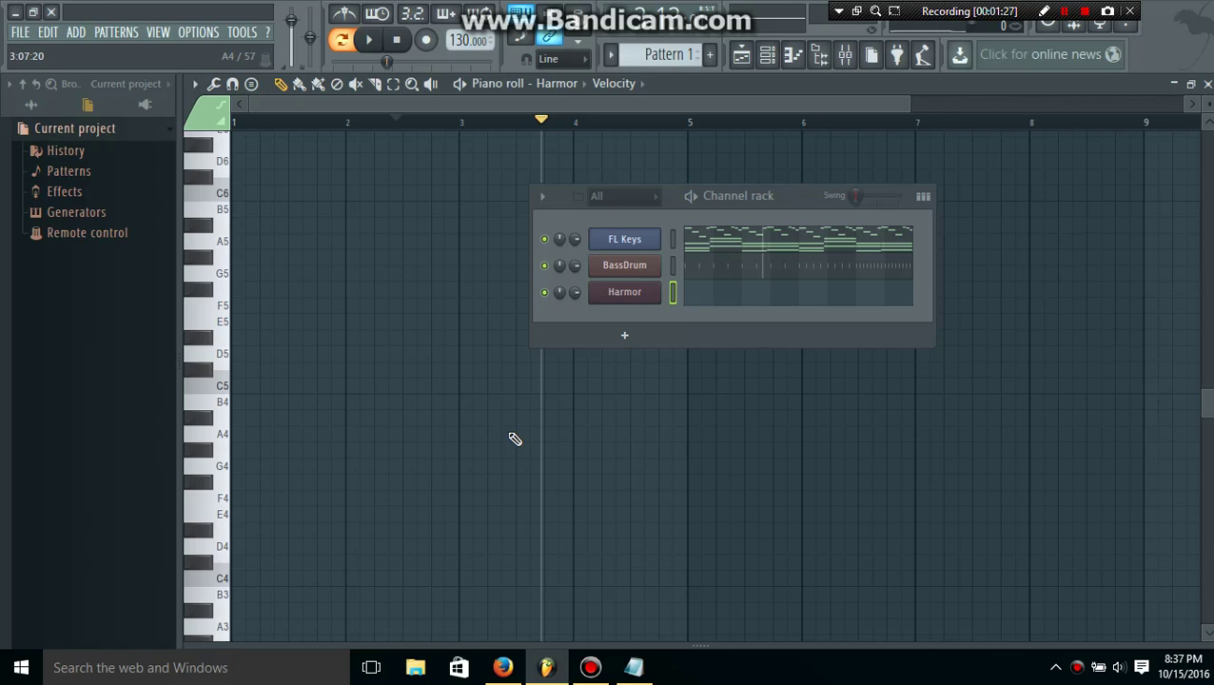
{"action": "right_click", "coordinate": [634, 301]}
{"action": "left_click", "coordinate": [819, 366]}
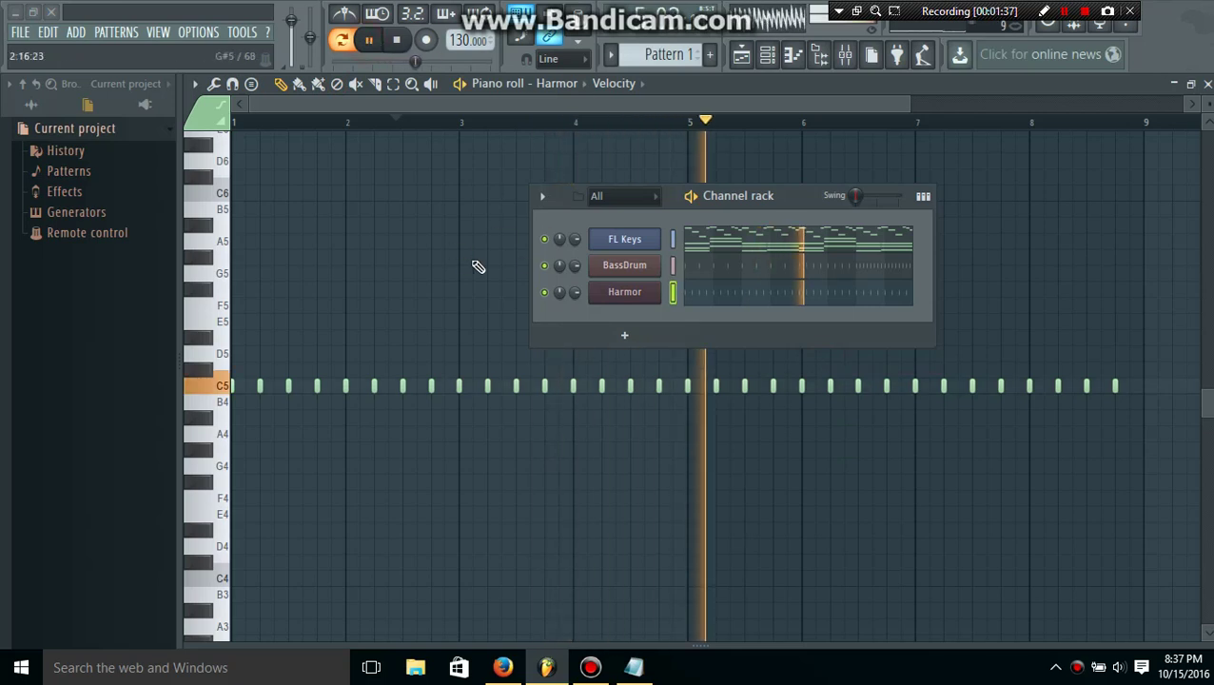
- Examine Harmor's plugin settings with the channel rack moved out of the way, and close the plugin window
{"action": "left_click", "coordinate": [607, 294]}
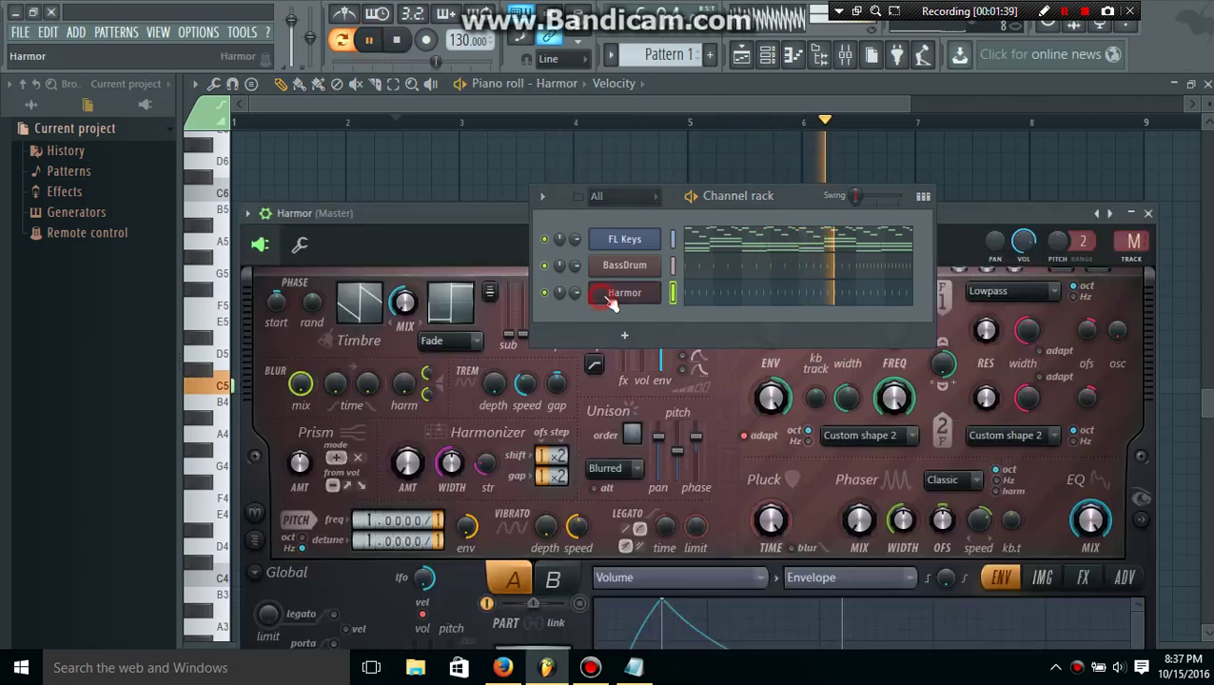
{"action": "left_click_drag", "start_coordinate": [797, 198], "coordinate": [847, 650]}
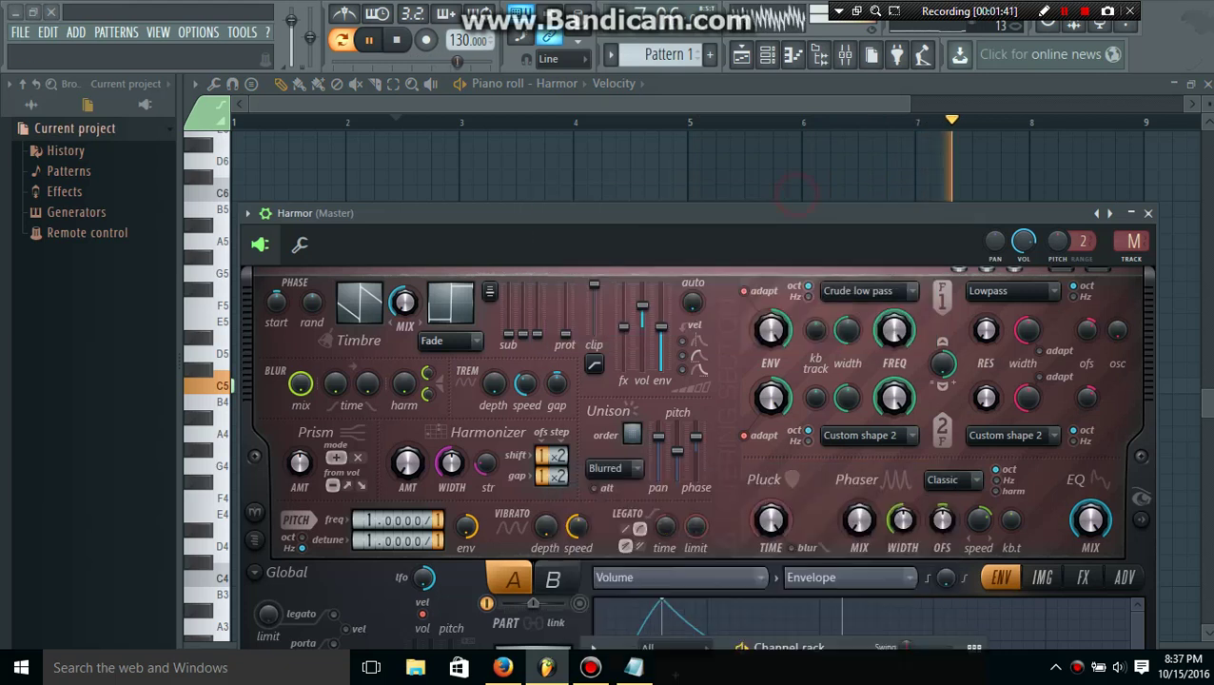
{"action": "left_click_drag", "start_coordinate": [745, 220], "coordinate": [767, 88]}
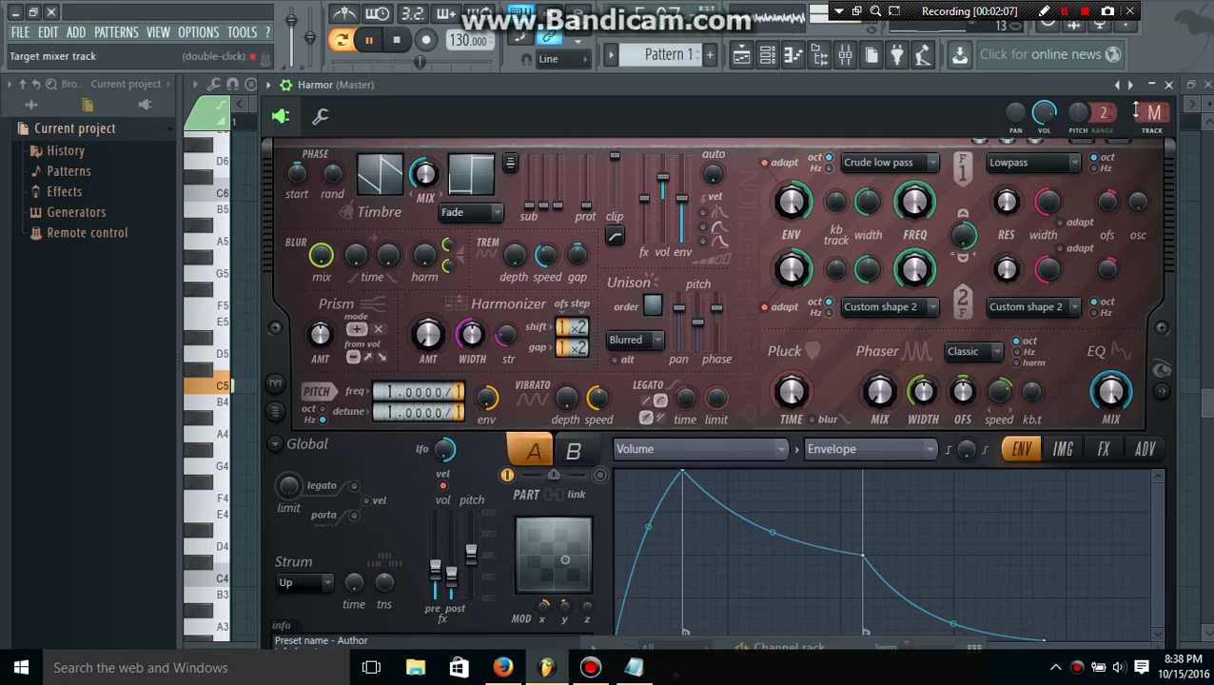
{"action": "left_click", "coordinate": [1169, 84]}
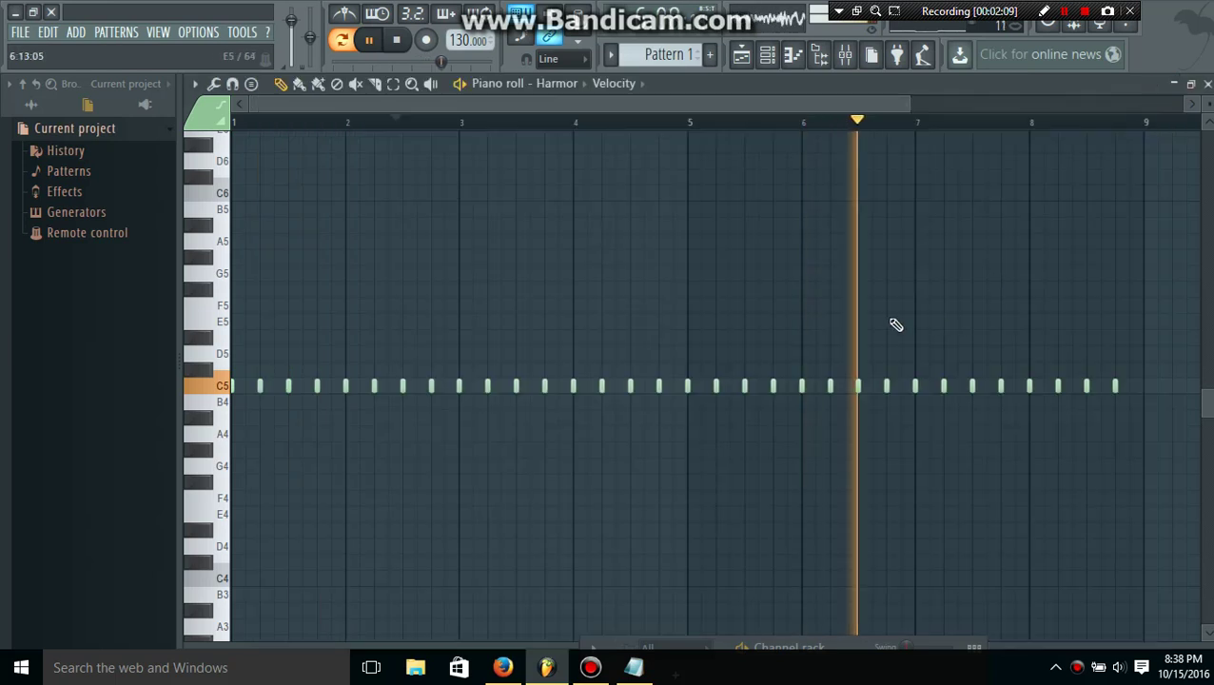
- Bring the channel rack back into view, pause playback and delete all the C5 fill notes from Harmor
{"action": "left_click", "coordinate": [773, 59]}
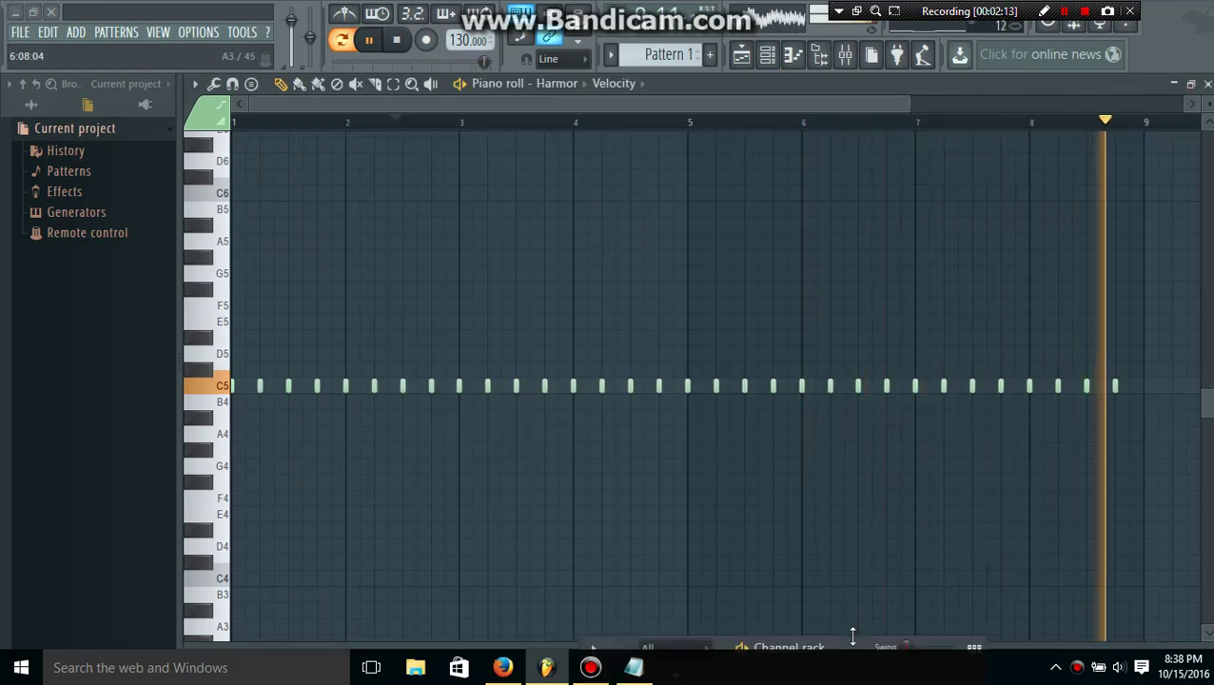
{"action": "left_click_drag", "start_coordinate": [760, 643], "coordinate": [758, 347]}
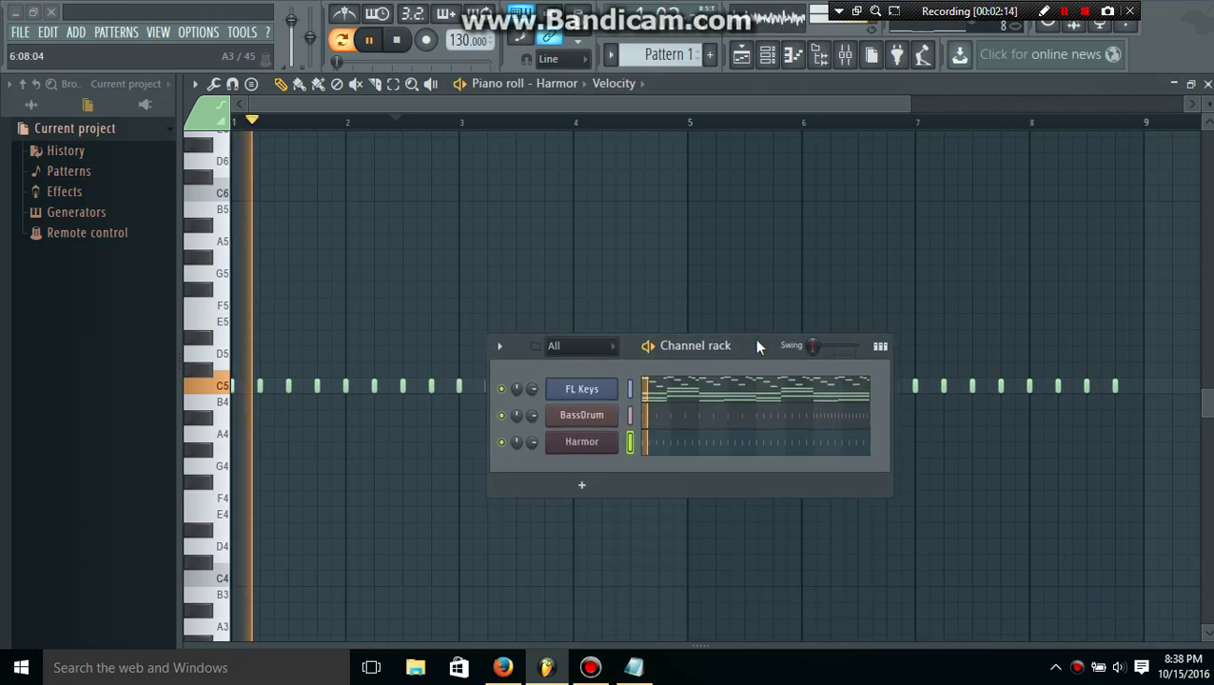
{"action": "left_click", "coordinate": [370, 41]}
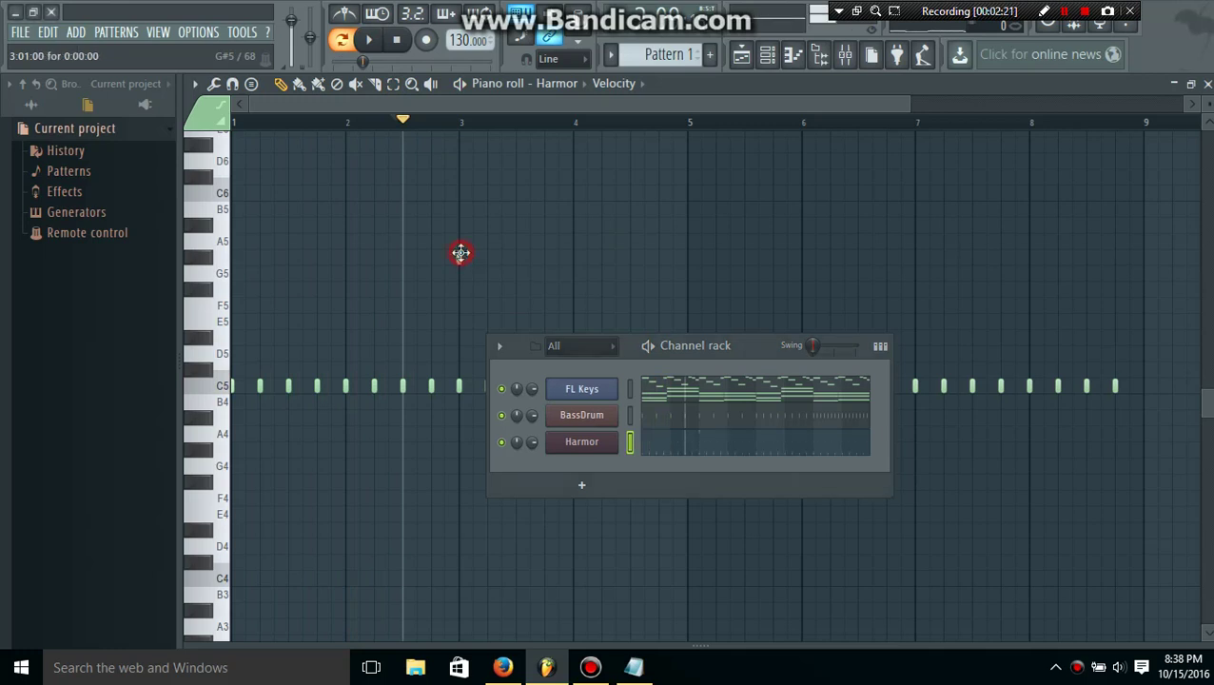
{"action": "key", "text": "ctrl+a"}
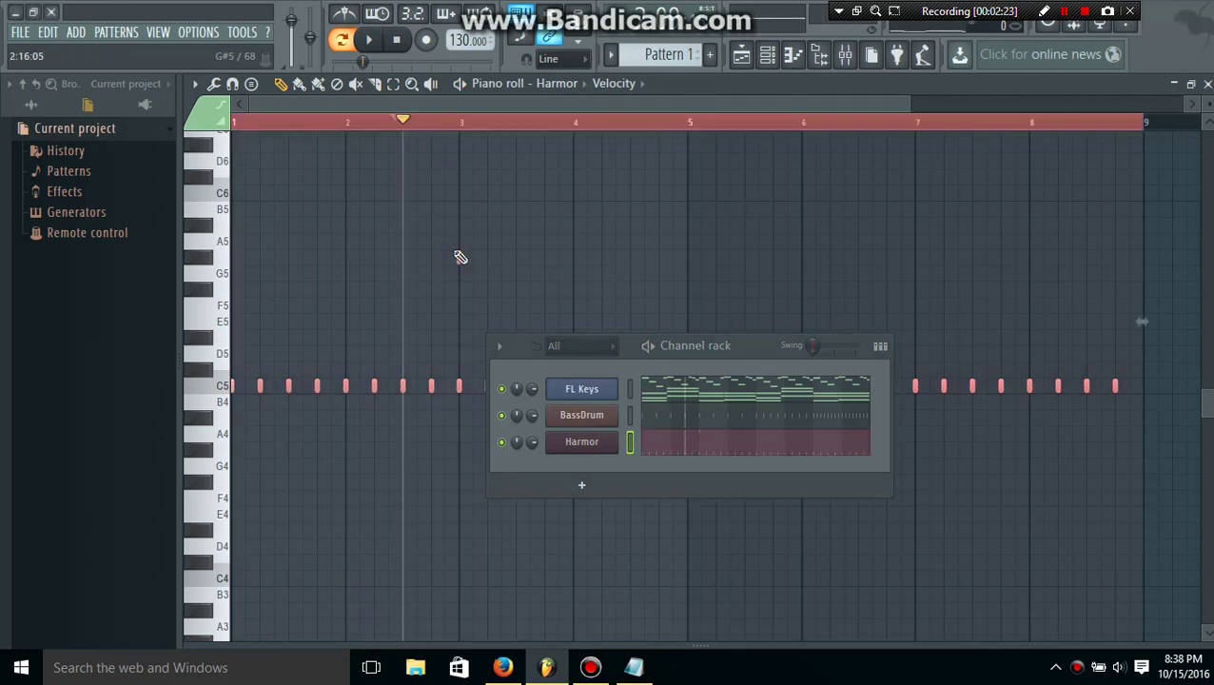
- Copy all the upper melody notes, D5 to C6, from the FL Keys piano roll and paste them into Harmor's piano roll
{"action": "right_click", "coordinate": [583, 390]}
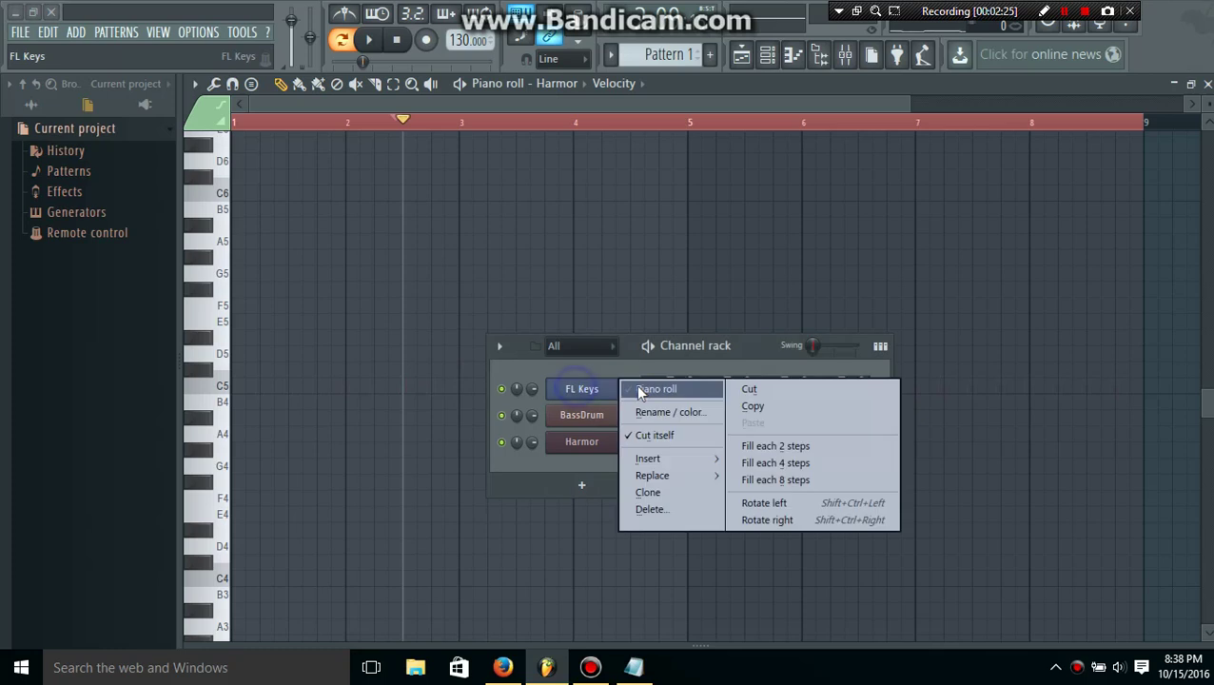
{"action": "left_click", "coordinate": [637, 389]}
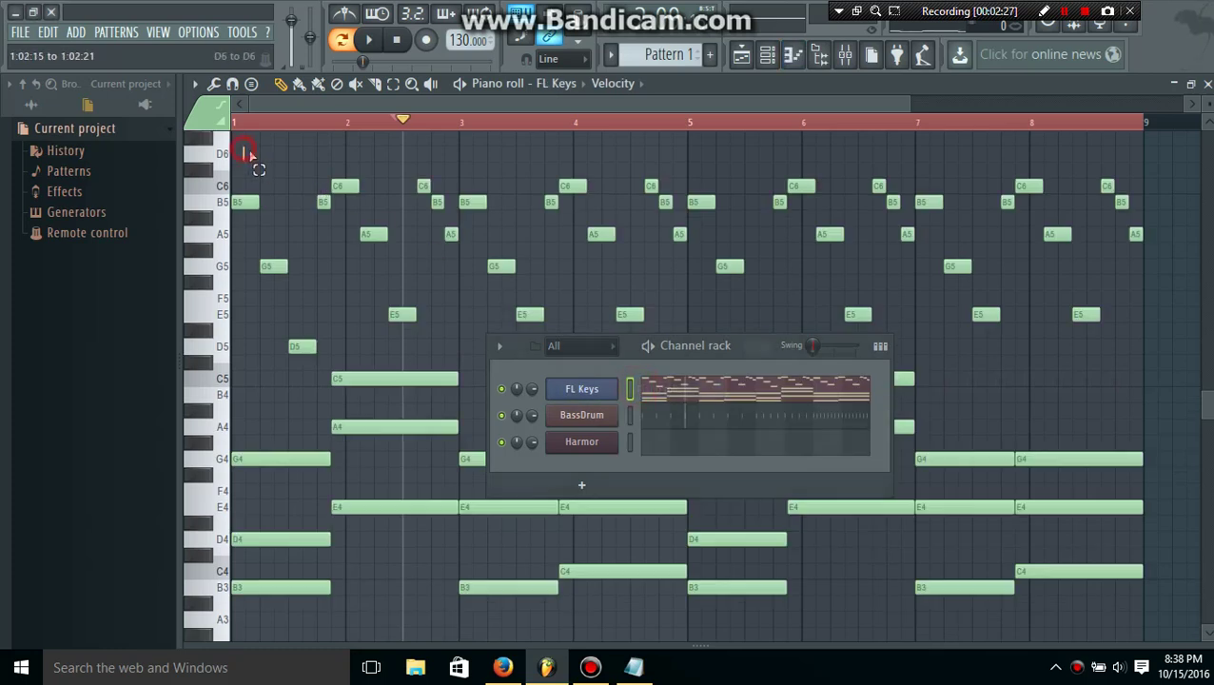
{"action": "left_click_drag", "start_coordinate": [428, 222], "coordinate": [1144, 365]}
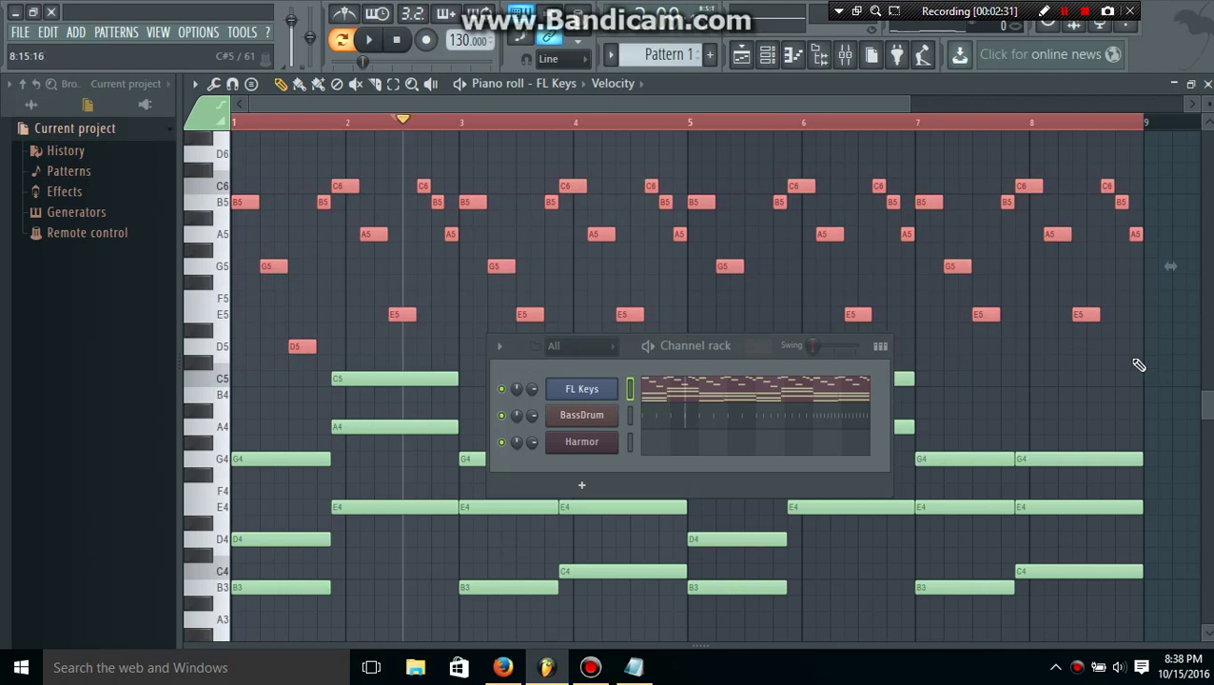
{"action": "left_click", "coordinate": [776, 59]}
{"action": "left_click", "coordinate": [772, 57]}
{"action": "right_click", "coordinate": [628, 440]}
{"action": "left_click", "coordinate": [633, 445]}
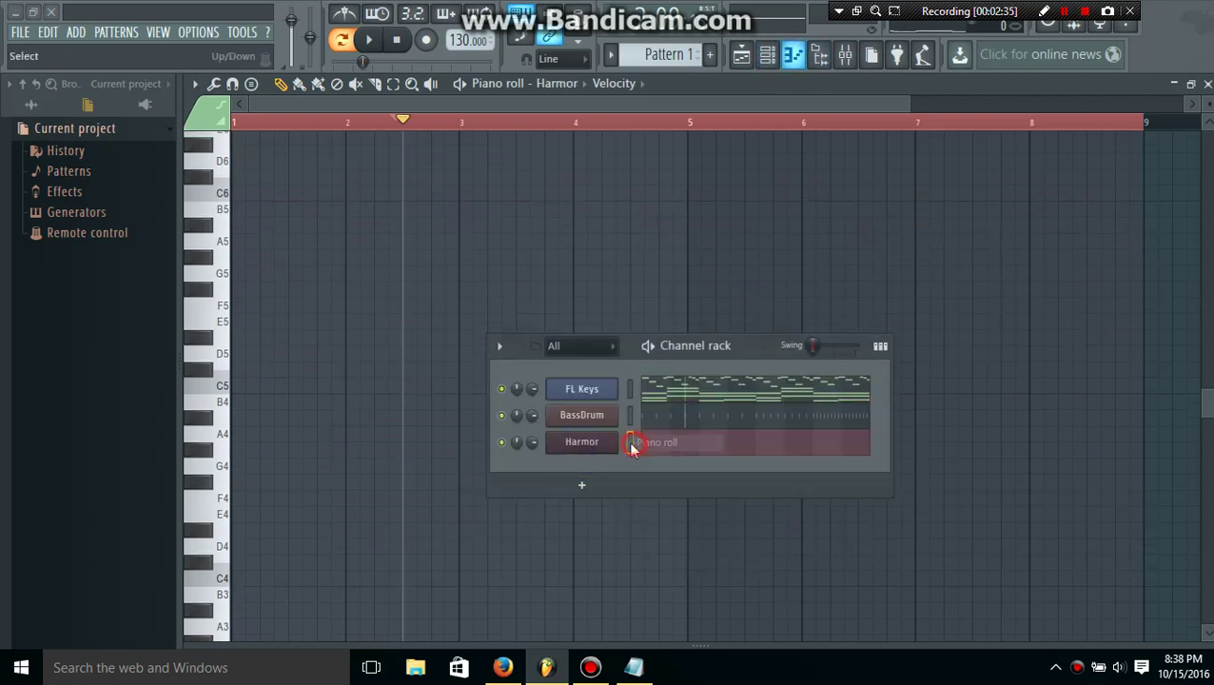
{"action": "key", "text": "ctrl+v"}
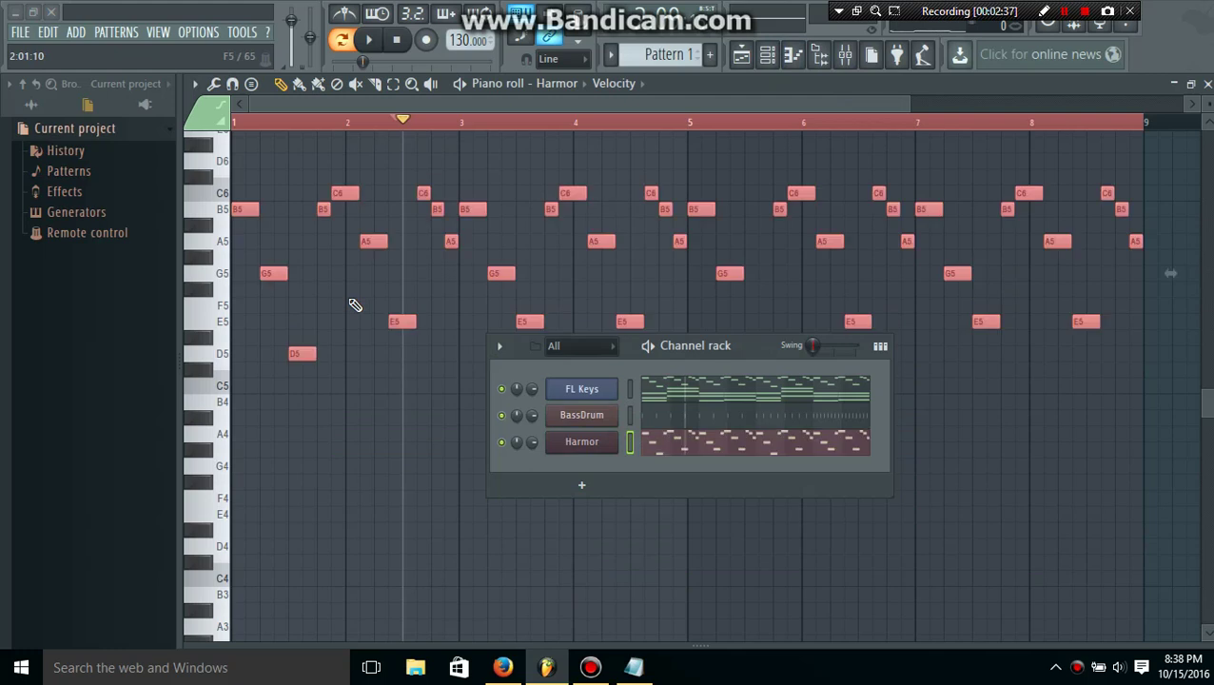
- Play the pattern and add short C5 notes to Harmor on the first three beats of bar 2, clear of the channel rack
{"action": "left_click", "coordinate": [368, 42]}
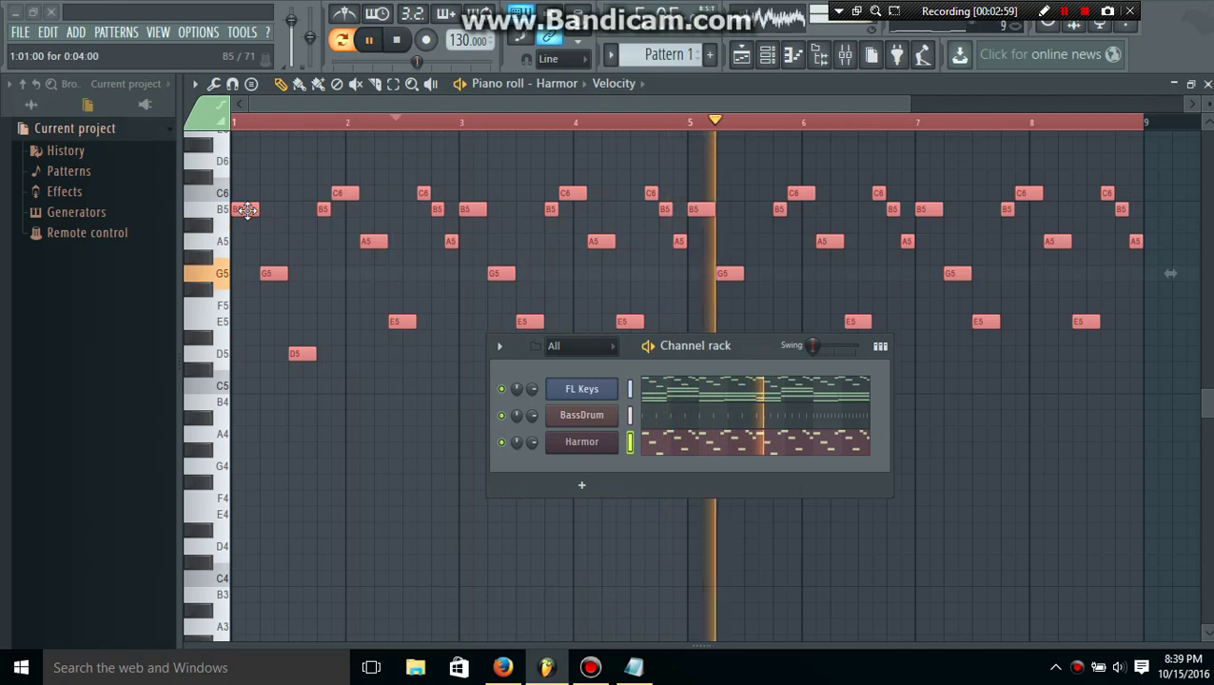
{"action": "left_click_drag", "start_coordinate": [627, 348], "coordinate": [641, 498]}
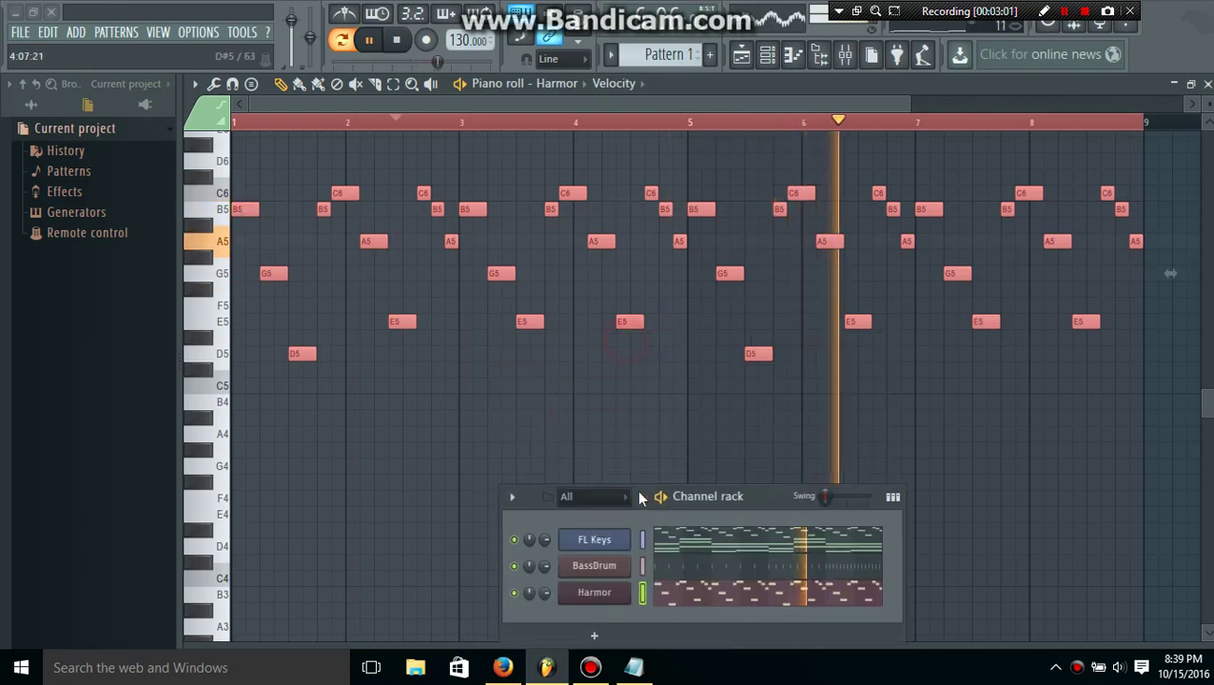
{"action": "left_click", "coordinate": [345, 385]}
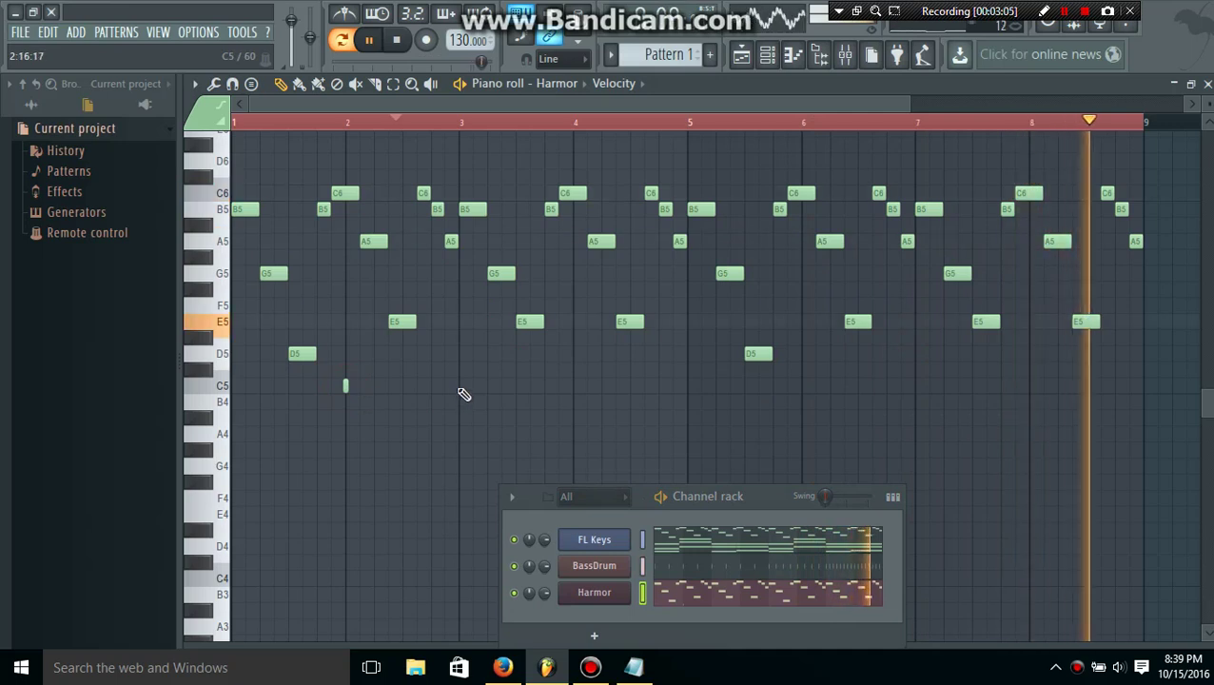
{"action": "left_click", "coordinate": [374, 385]}
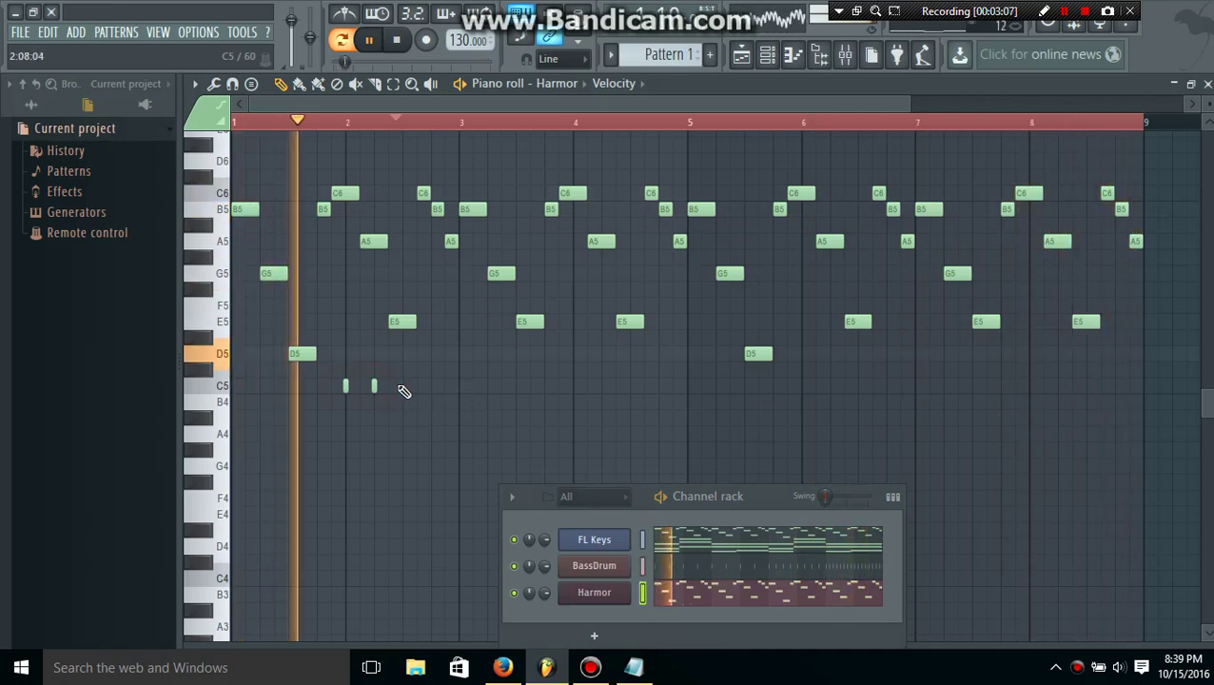
{"action": "left_click", "coordinate": [402, 385]}
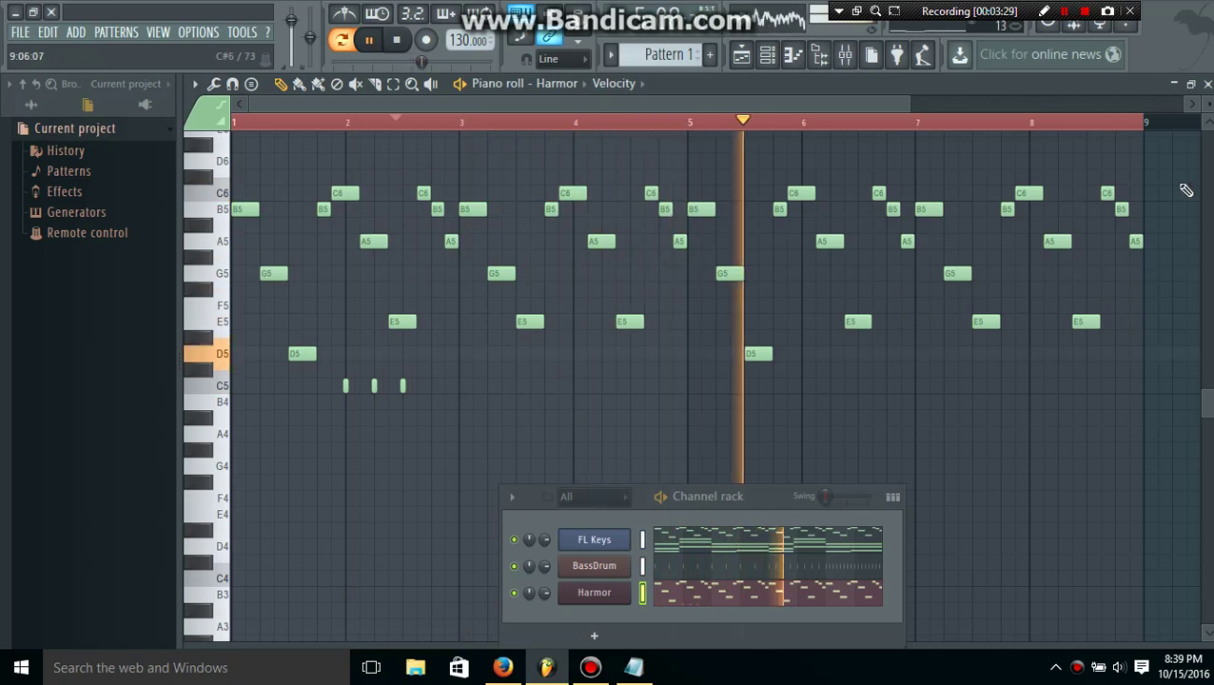
- Delete all the pasted melody notes, D5 to C6, from Harmor's piano roll, keeping the three short C5 notes in bar 2
{"action": "left_click_drag", "start_coordinate": [1160, 181], "coordinate": [811, 285]}
{"action": "left_click_drag", "start_coordinate": [362, 357], "coordinate": [238, 363]}
{"action": "key", "text": "Delete"}
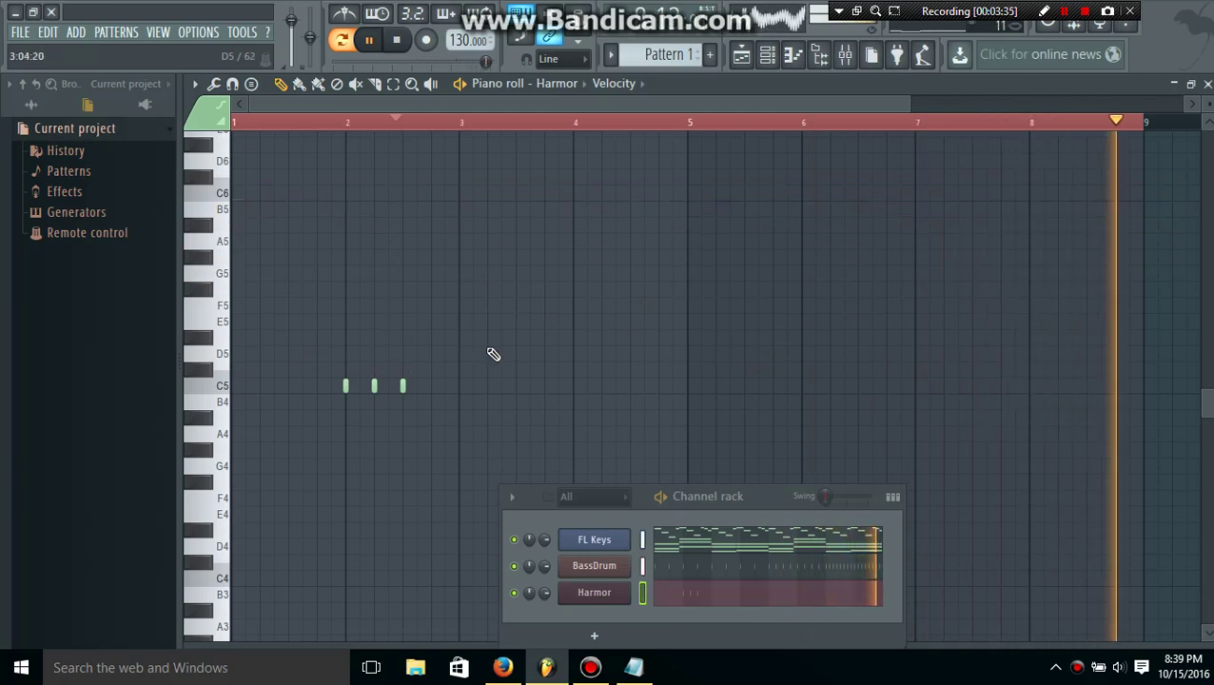
- Redraw bar 2's third C5 and add short notes: A5, A5, G5 on bar 1 beats 1, 2, 4, E5 on bar 2 beat 4, D5 opening bar 3
{"action": "right_click", "coordinate": [402, 386]}
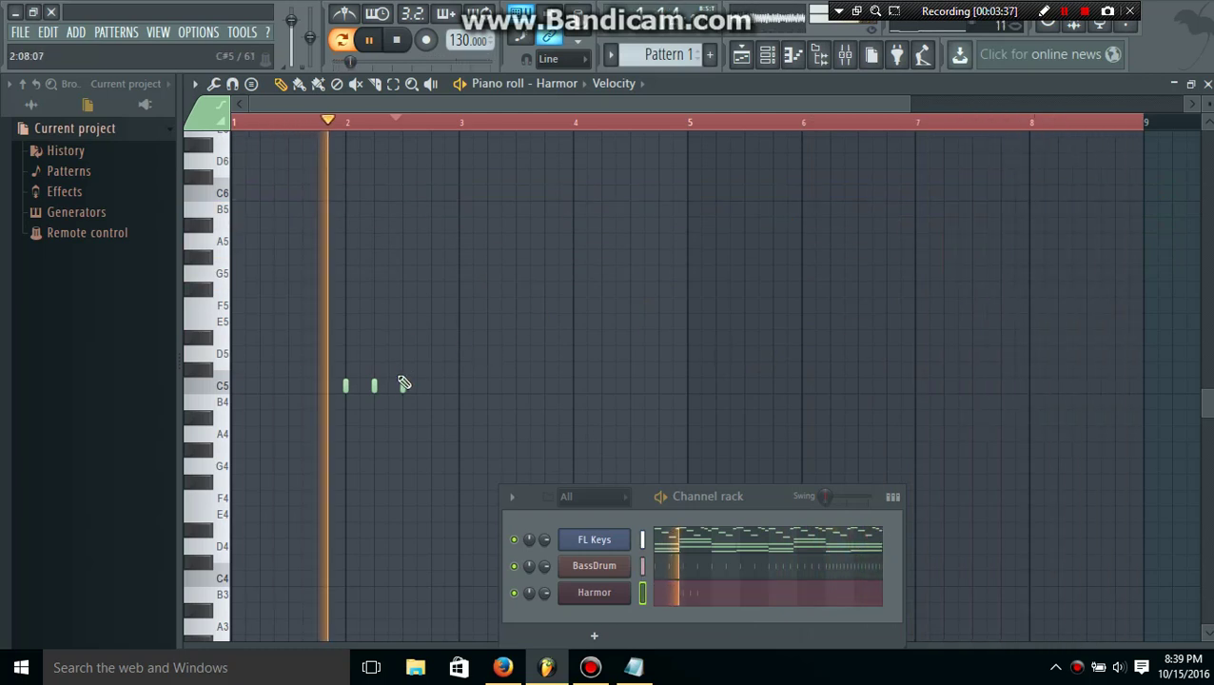
{"action": "left_click", "coordinate": [402, 385]}
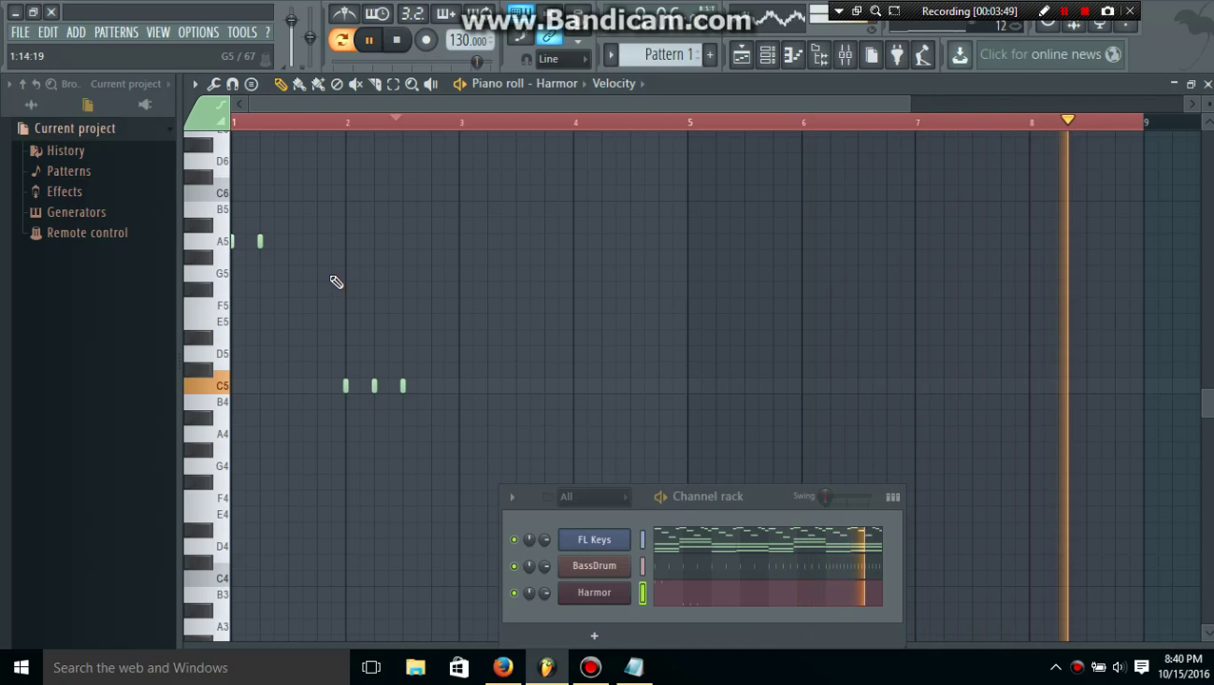
{"action": "left_click", "coordinate": [318, 274]}
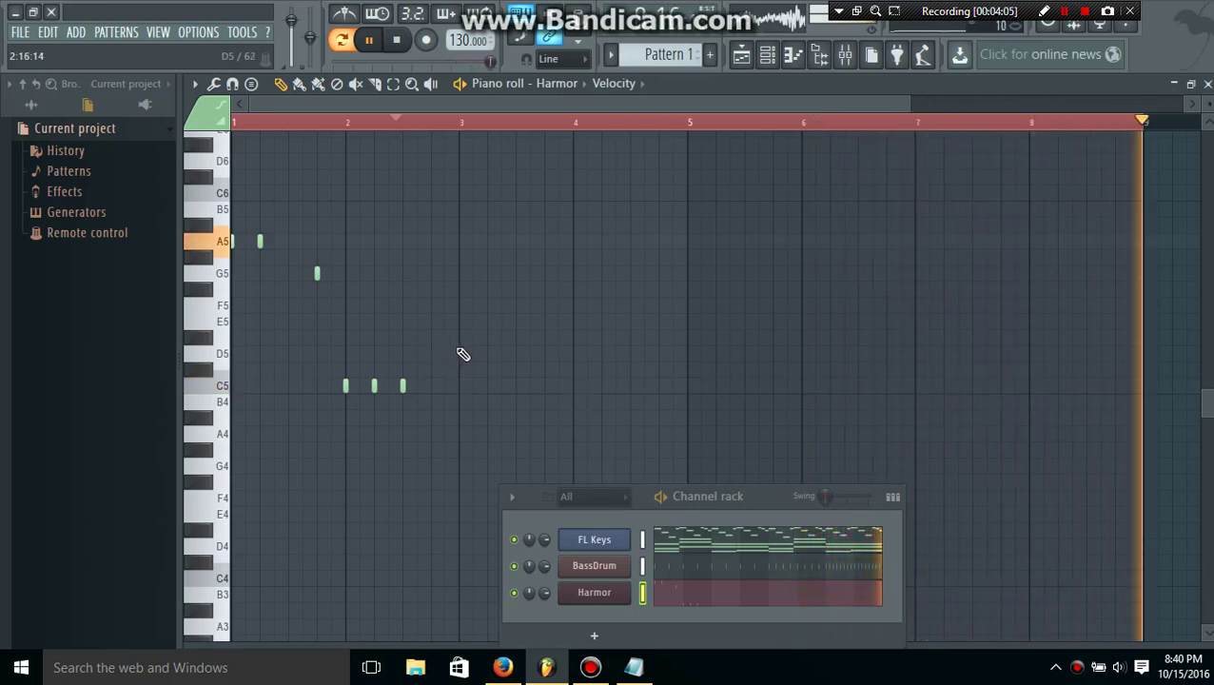
{"action": "left_click", "coordinate": [431, 322]}
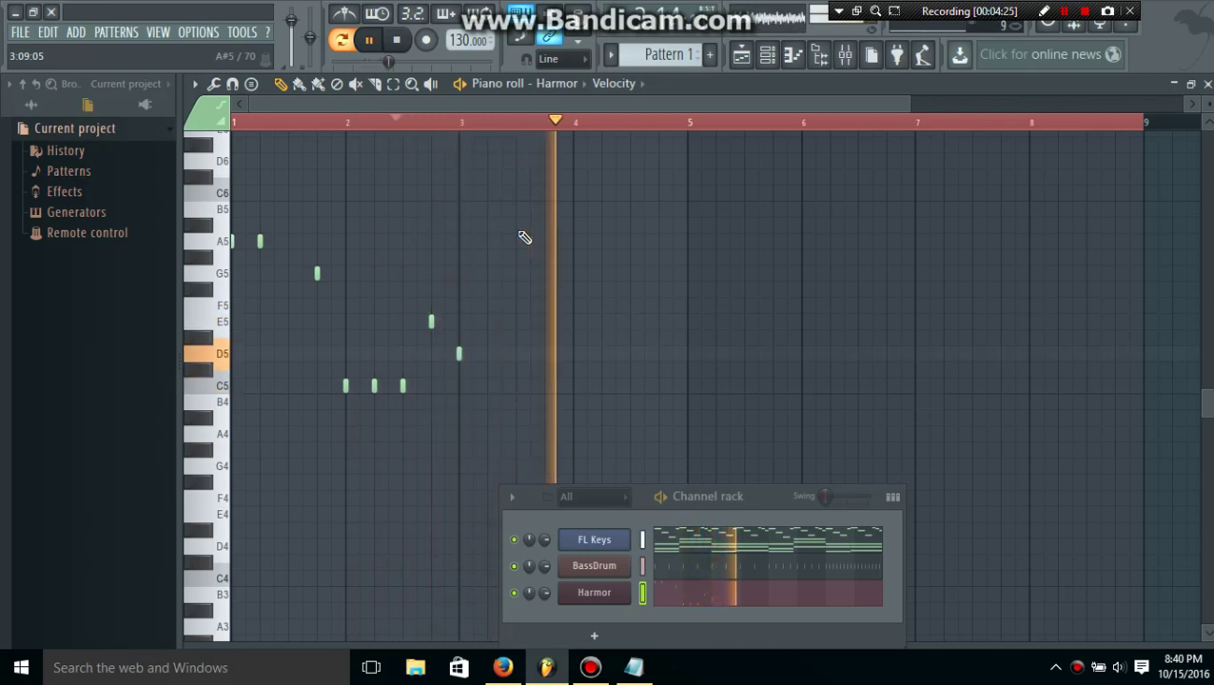
- Add one-beat B5, G5 and E5 notes on the first three beats of bar 3, replacing the short B5
{"action": "left_click", "coordinate": [460, 207]}
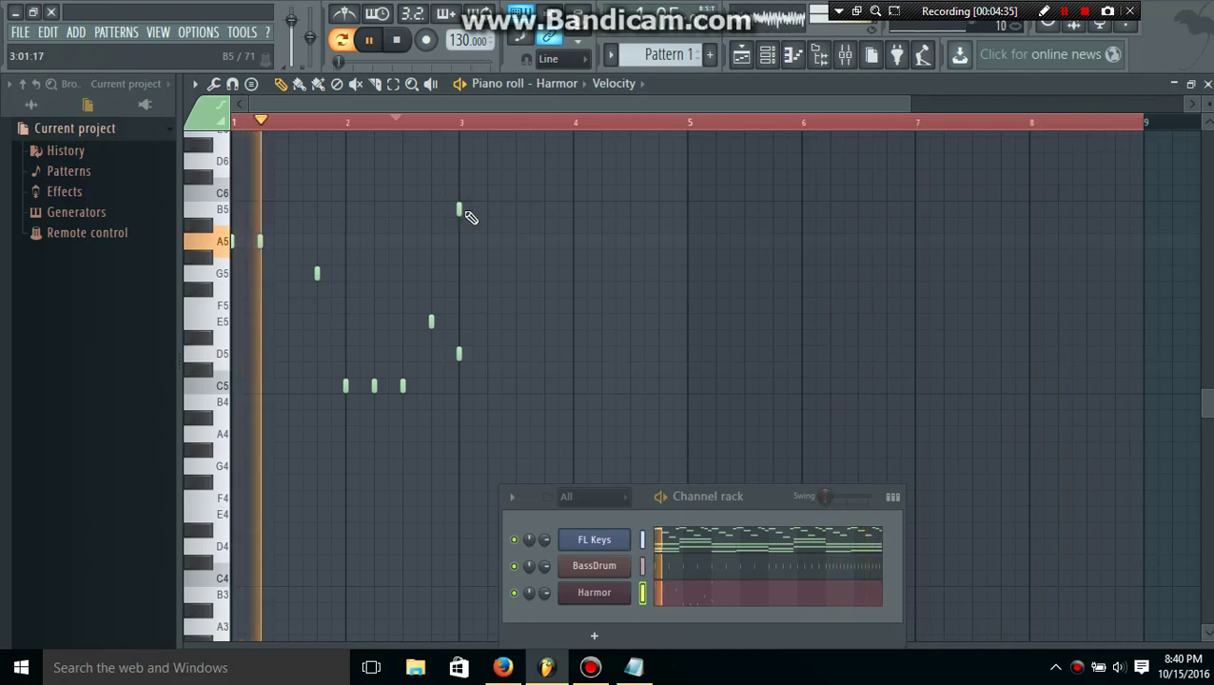
{"action": "right_click", "coordinate": [461, 210]}
{"action": "left_click_drag", "start_coordinate": [479, 208], "coordinate": [467, 208]}
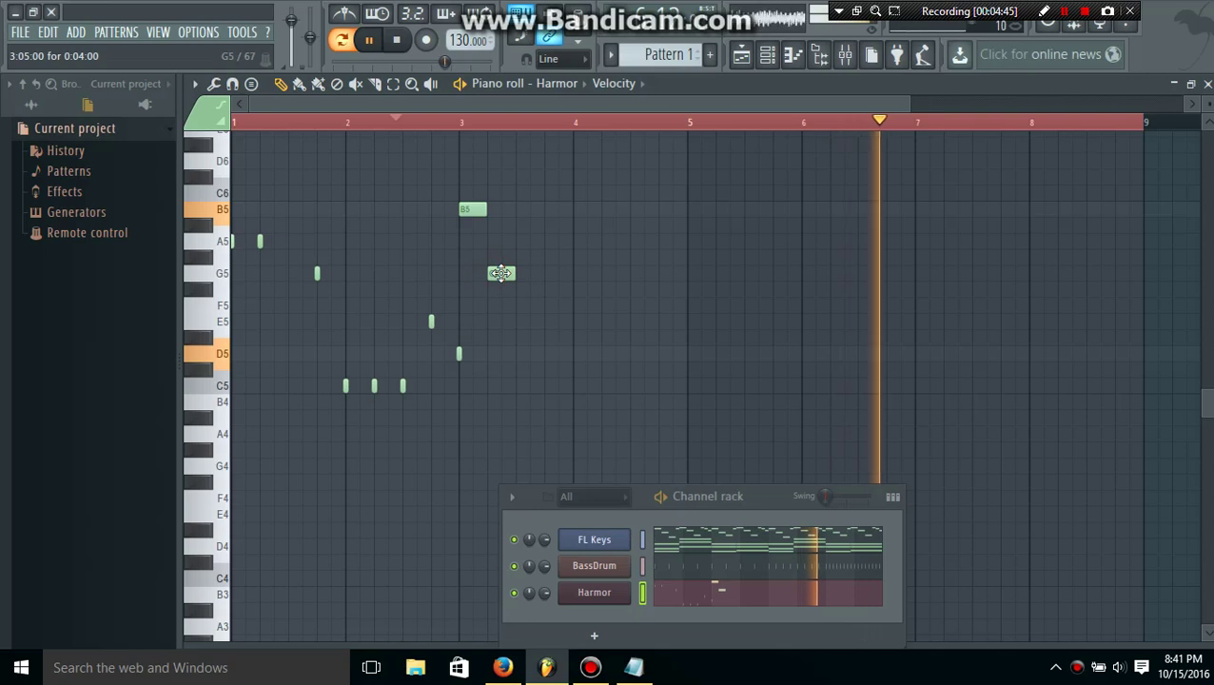
{"action": "left_click", "coordinate": [526, 322]}
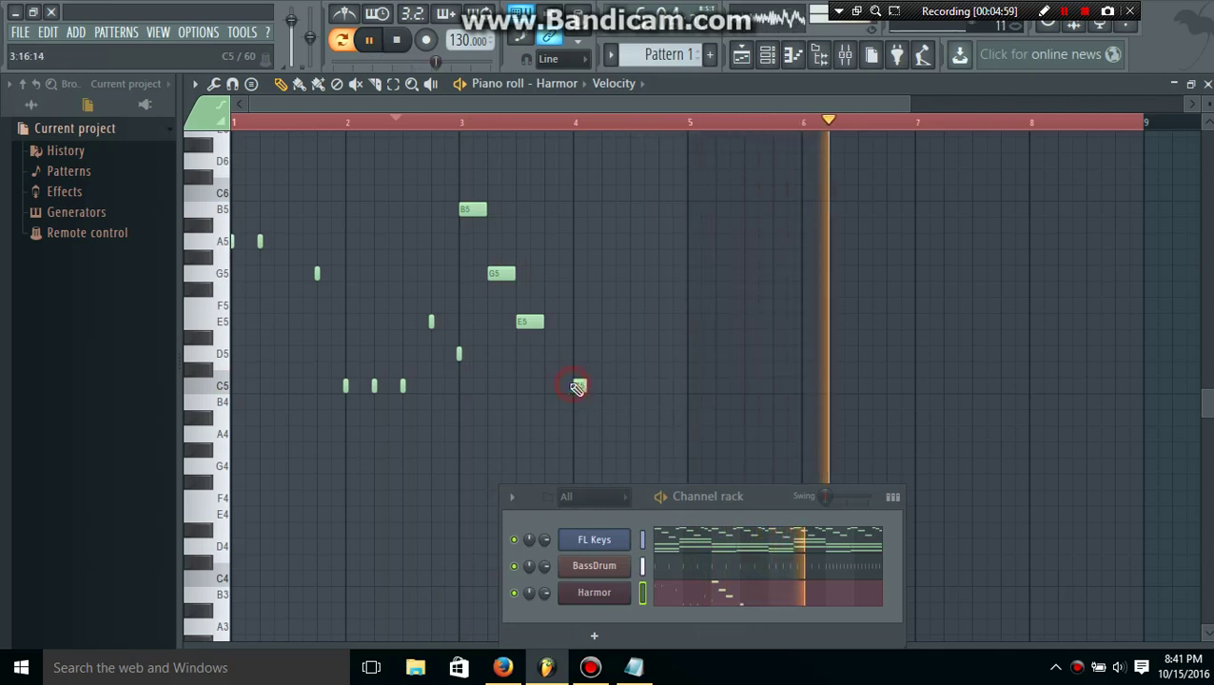
{"action": "right_click", "coordinate": [574, 384]}
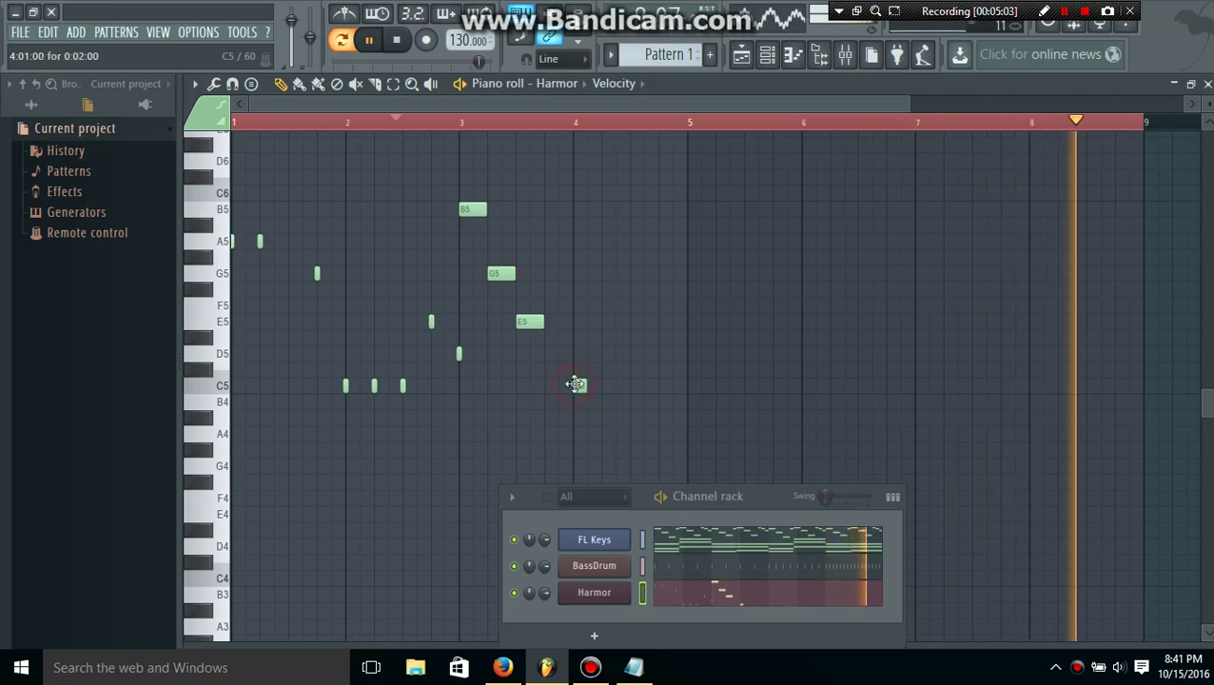
{"action": "left_click", "coordinate": [574, 385]}
{"action": "right_click", "coordinate": [575, 385]}
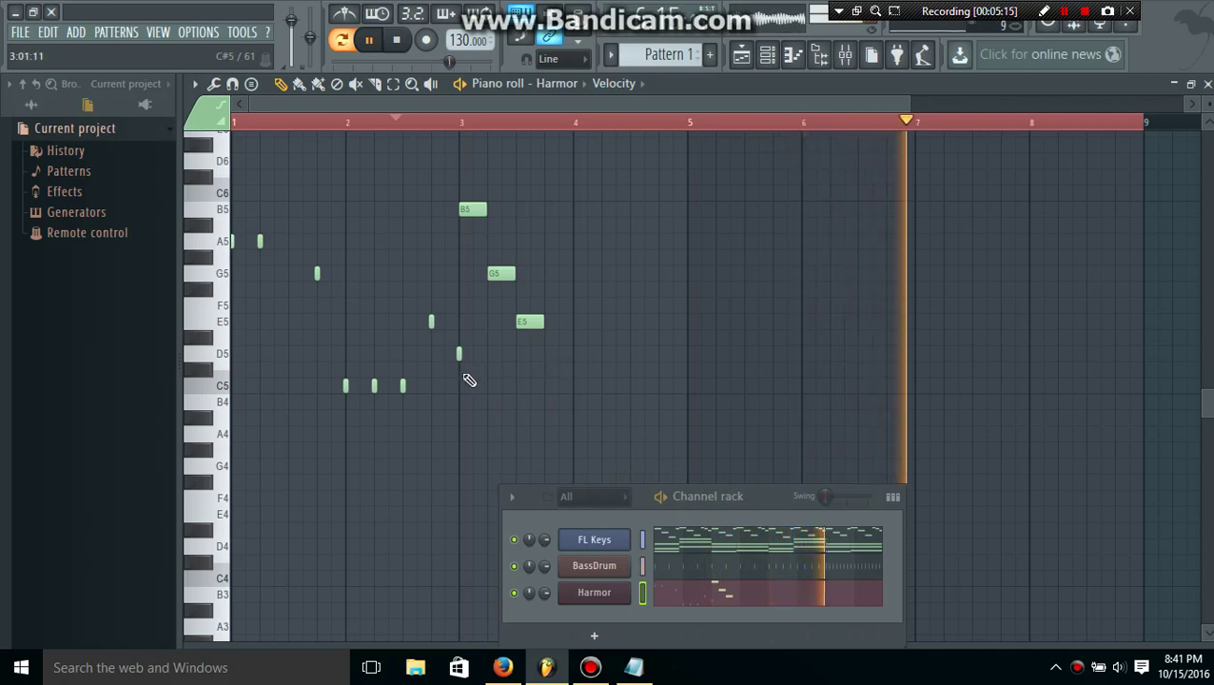
- Try replacing the long B5, G5 and E5 notes in bar 3 with a half-beat stack of C5, D5, E5, G5 and A5
{"action": "left_click", "coordinate": [494, 385]}
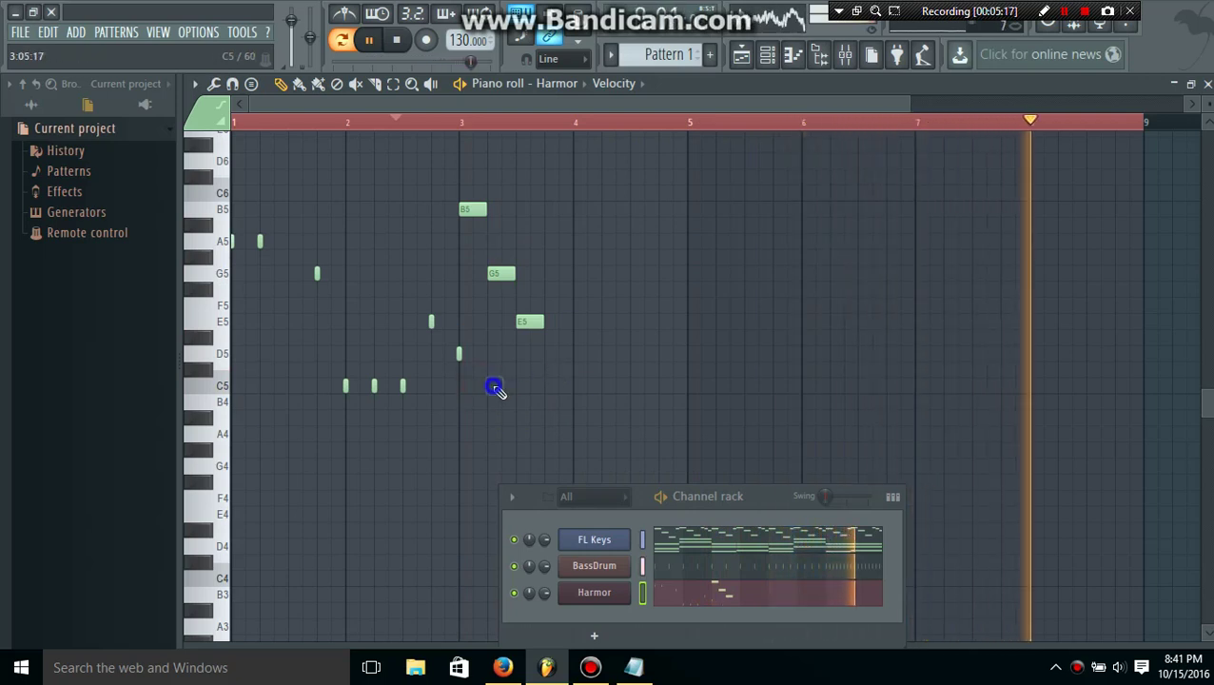
{"action": "right_click", "coordinate": [527, 321]}
{"action": "right_click", "coordinate": [497, 273]}
{"action": "right_click", "coordinate": [473, 208]}
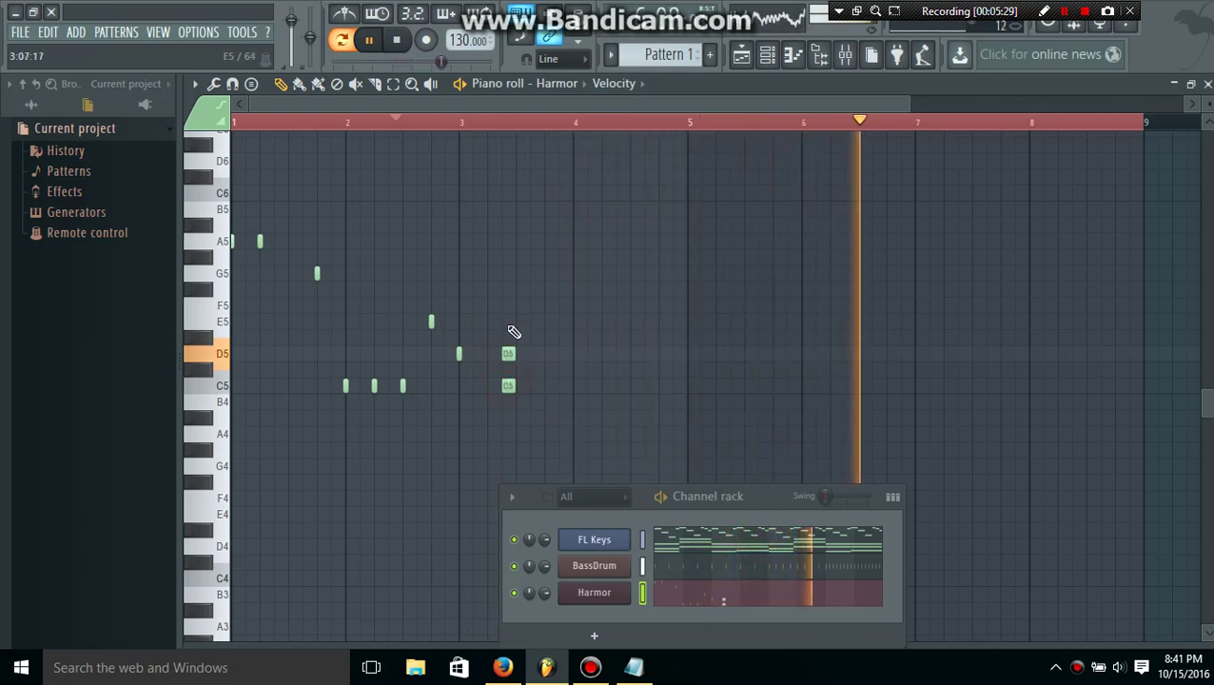
{"action": "left_click", "coordinate": [507, 272]}
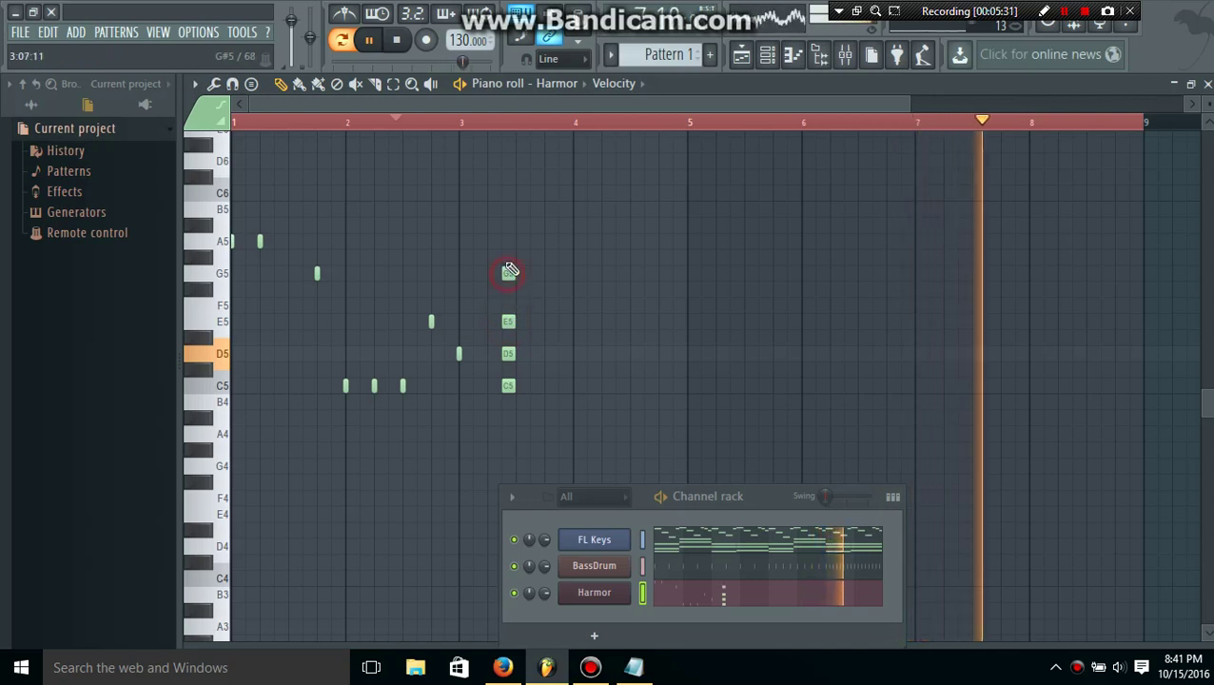
{"action": "left_click", "coordinate": [505, 241]}
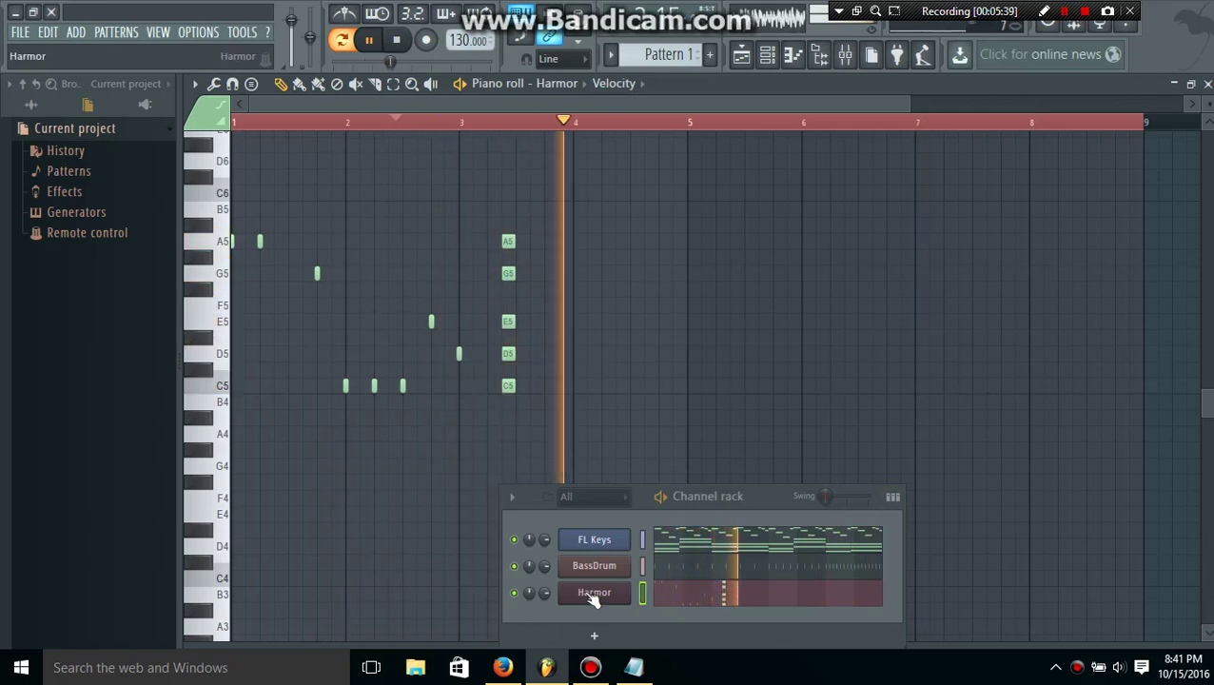
- Examine Harmor's envelope and strum settings with the channel rack moved aside, and close the plugin window
{"action": "left_click", "coordinate": [593, 593]}
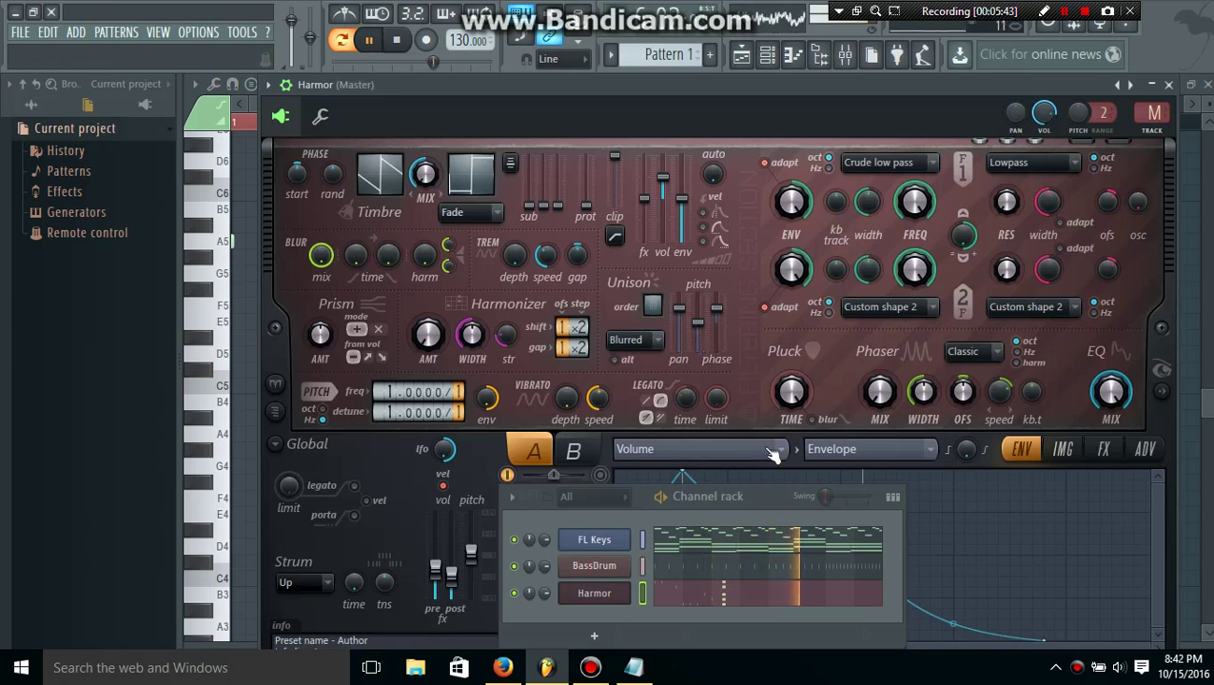
{"action": "left_click_drag", "start_coordinate": [767, 493], "coordinate": [1097, 622]}
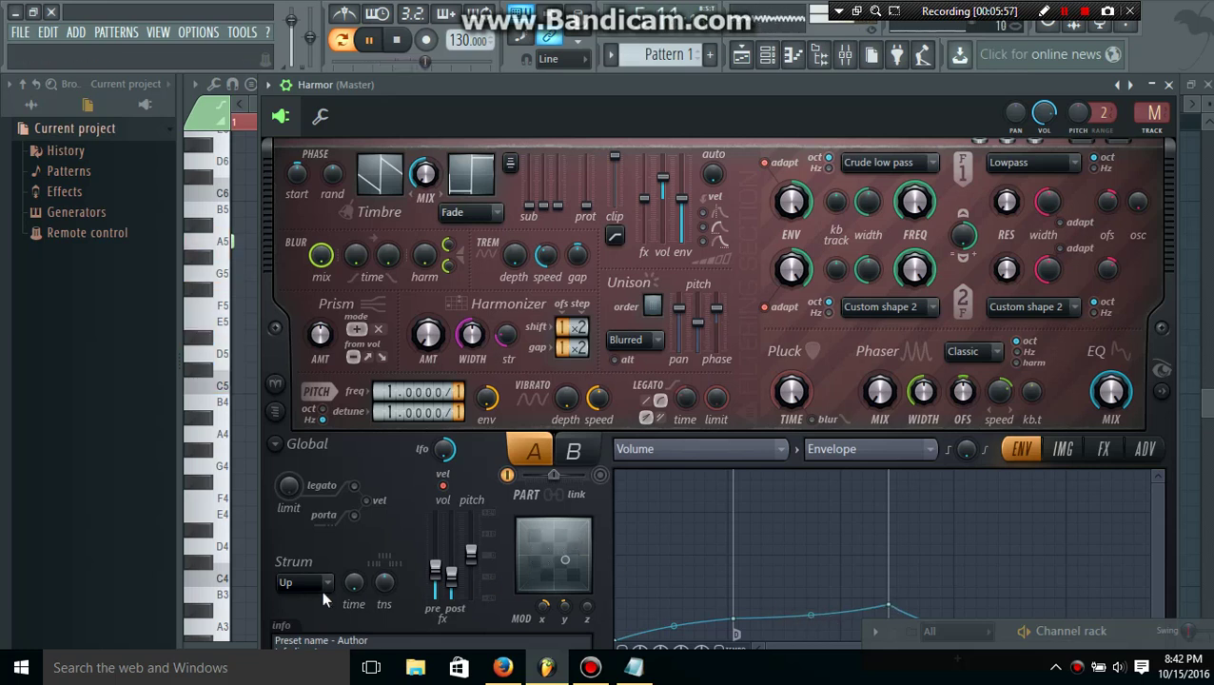
{"action": "left_click", "coordinate": [1168, 85]}
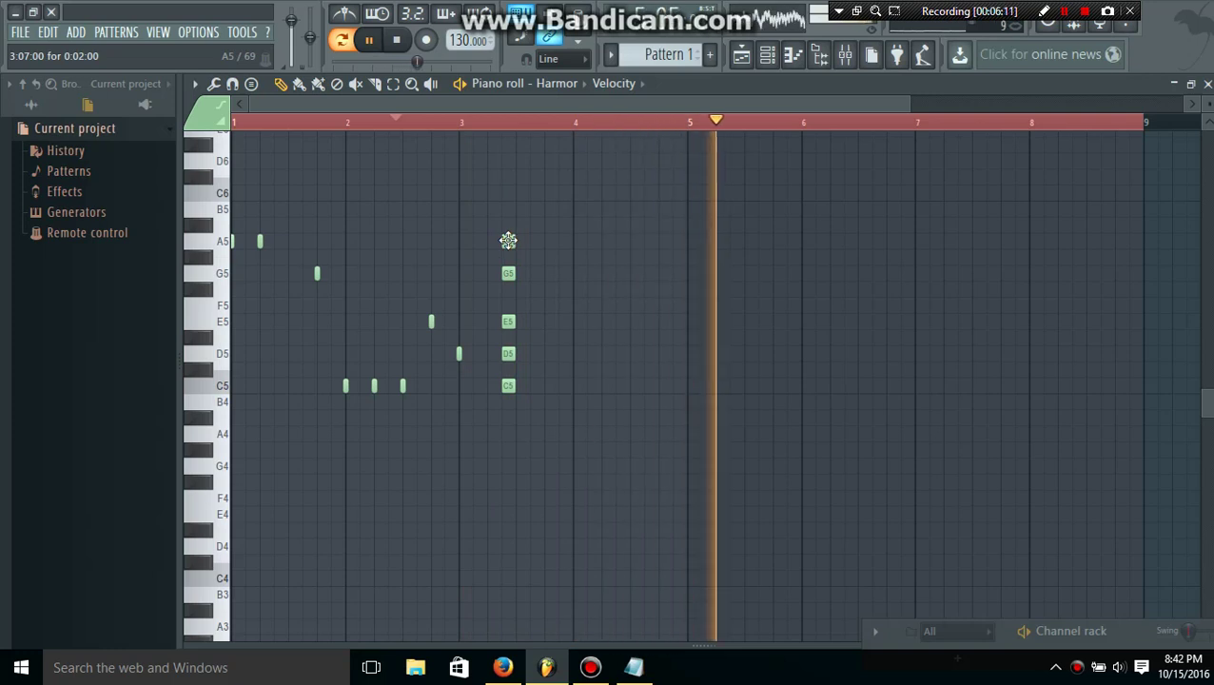
- Undo the stacked notes in bar 3 and the deletion of the long B5, G5 and E5 notes
{"action": "key", "text": "ctrl+alt+z"}
{"action": "key", "text": "ctrl+alt+z"}
{"action": "key", "text": "ctrl+alt+z"}
{"action": "key", "text": "ctrl+alt+z"}
{"action": "key", "text": "ctrl+alt+z"}
{"action": "key", "text": "ctrl+alt+z"}
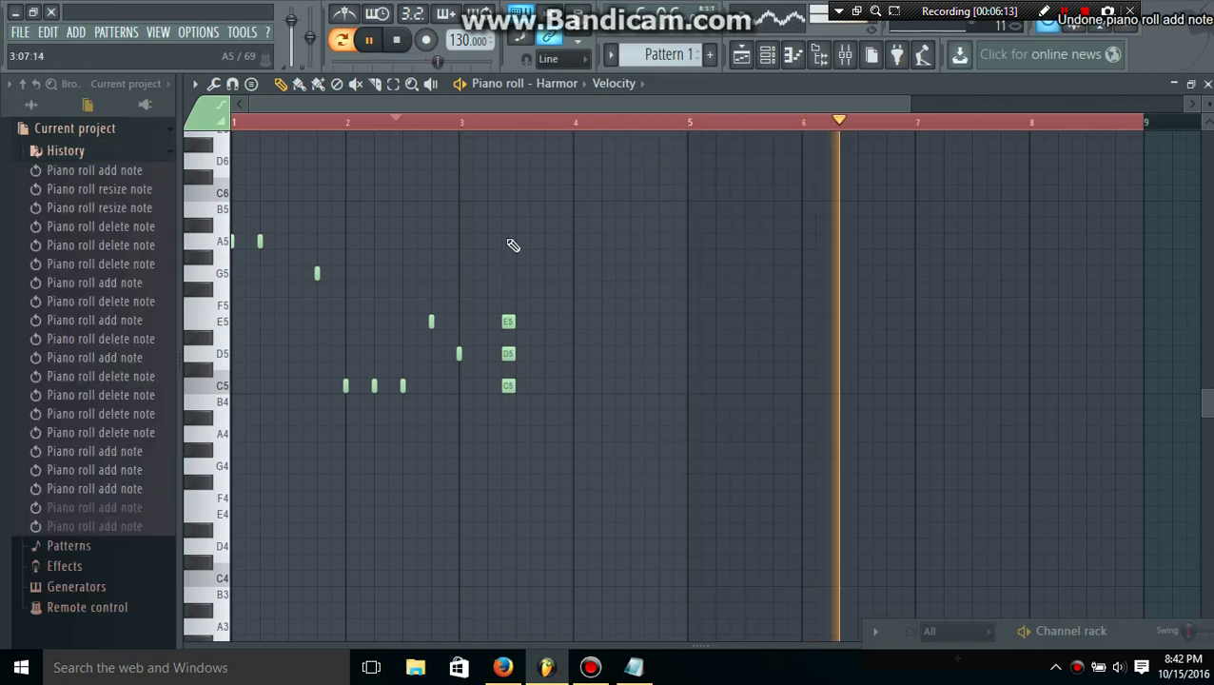
{"action": "key", "text": "ctrl+alt+z"}
{"action": "key", "text": "ctrl+alt+z"}
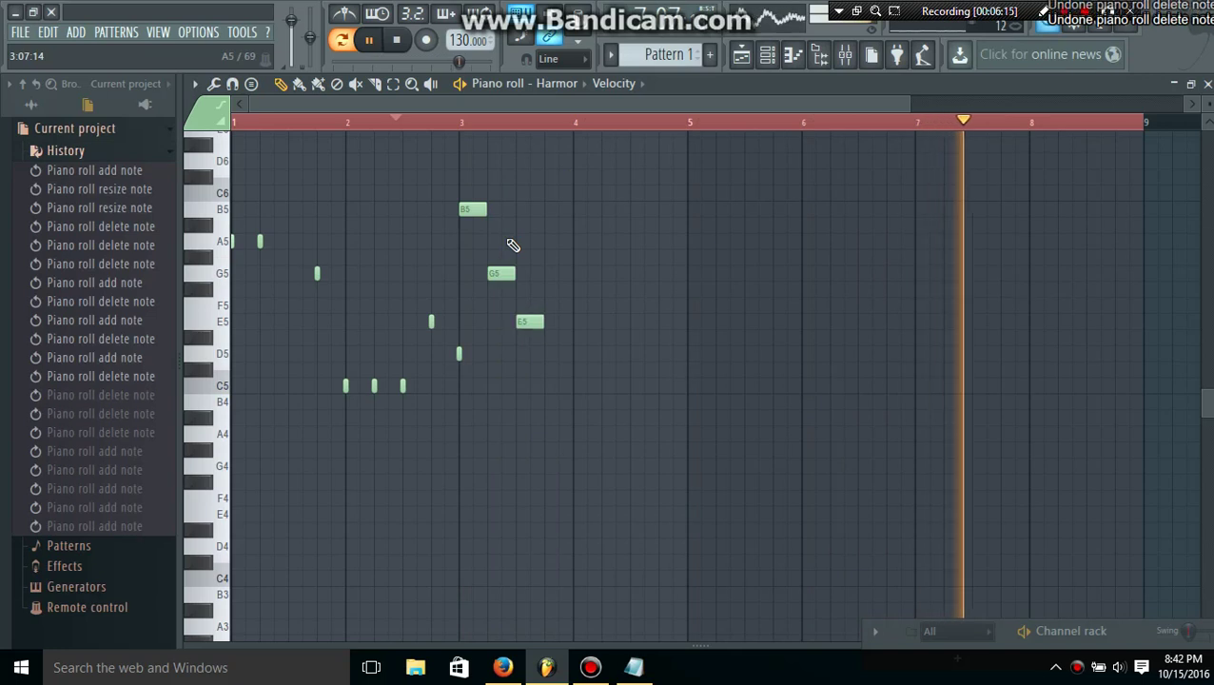
- Paste a copy of the short D5 note from bar 3 and move the copy to C5 at the start of bar 4
{"action": "left_click", "coordinate": [260, 129]}
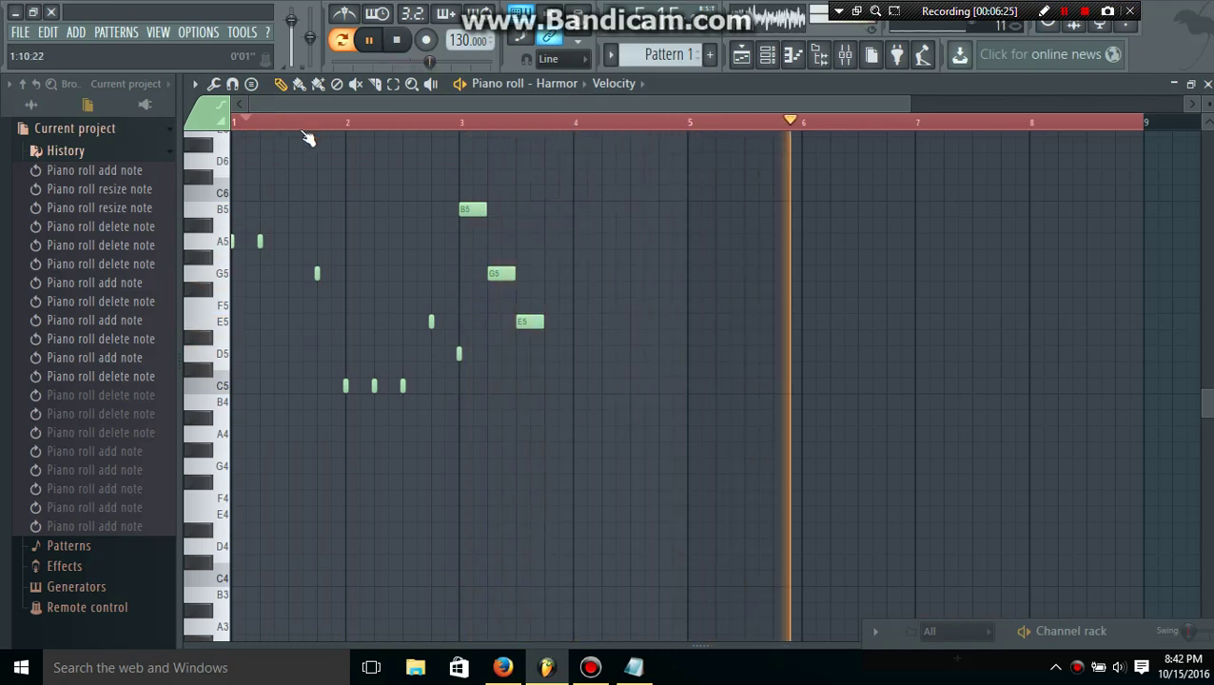
{"action": "left_click", "coordinate": [575, 388]}
{"action": "right_click", "coordinate": [577, 388]}
{"action": "left_click_drag", "start_coordinate": [473, 369], "coordinate": [459, 350]}
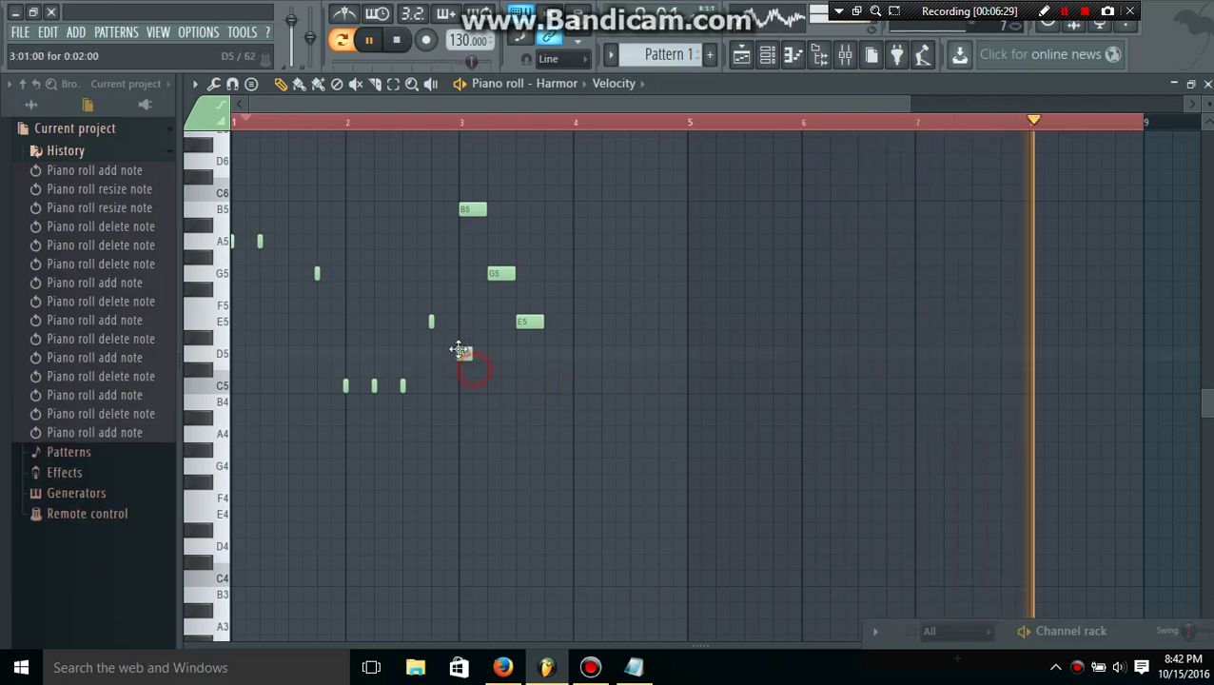
{"action": "right_click", "coordinate": [460, 352]}
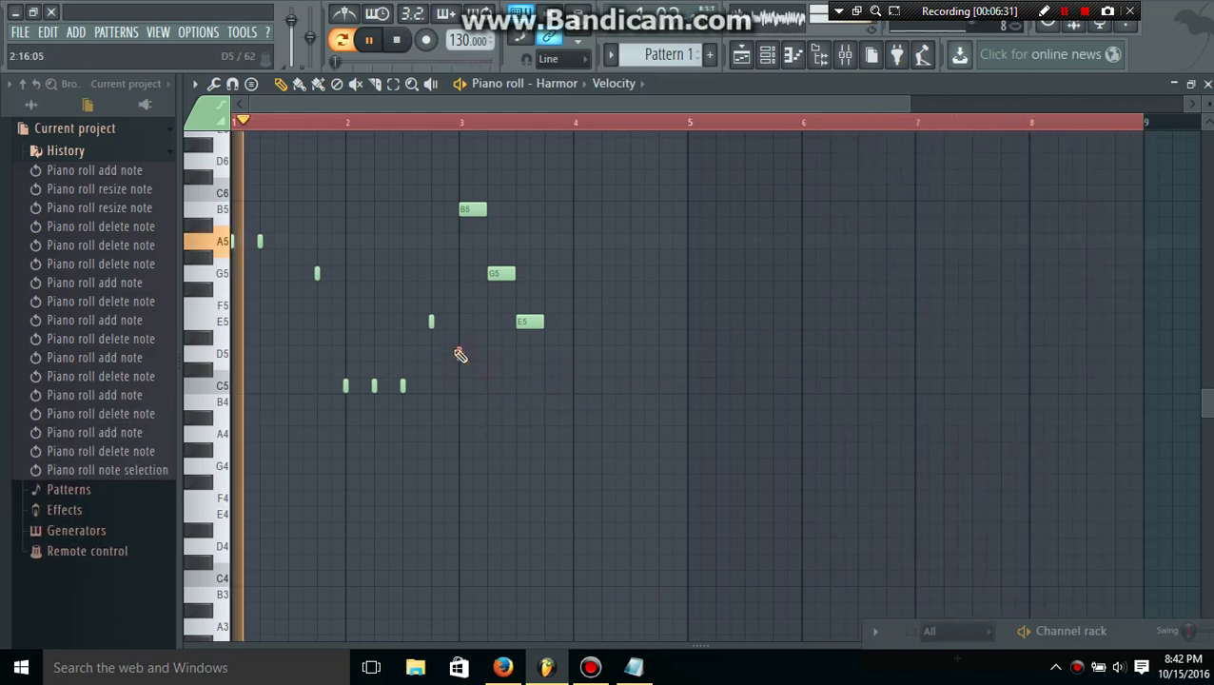
{"action": "key", "text": "ctrl+v"}
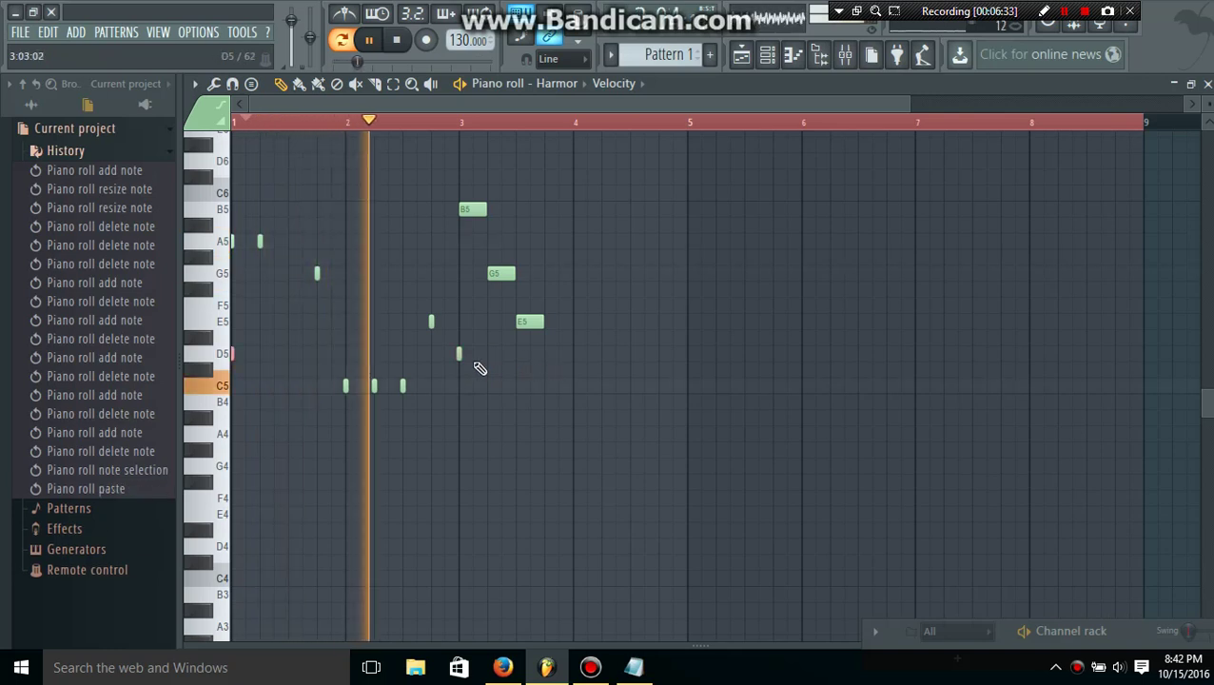
{"action": "left_click_drag", "start_coordinate": [233, 354], "coordinate": [576, 390]}
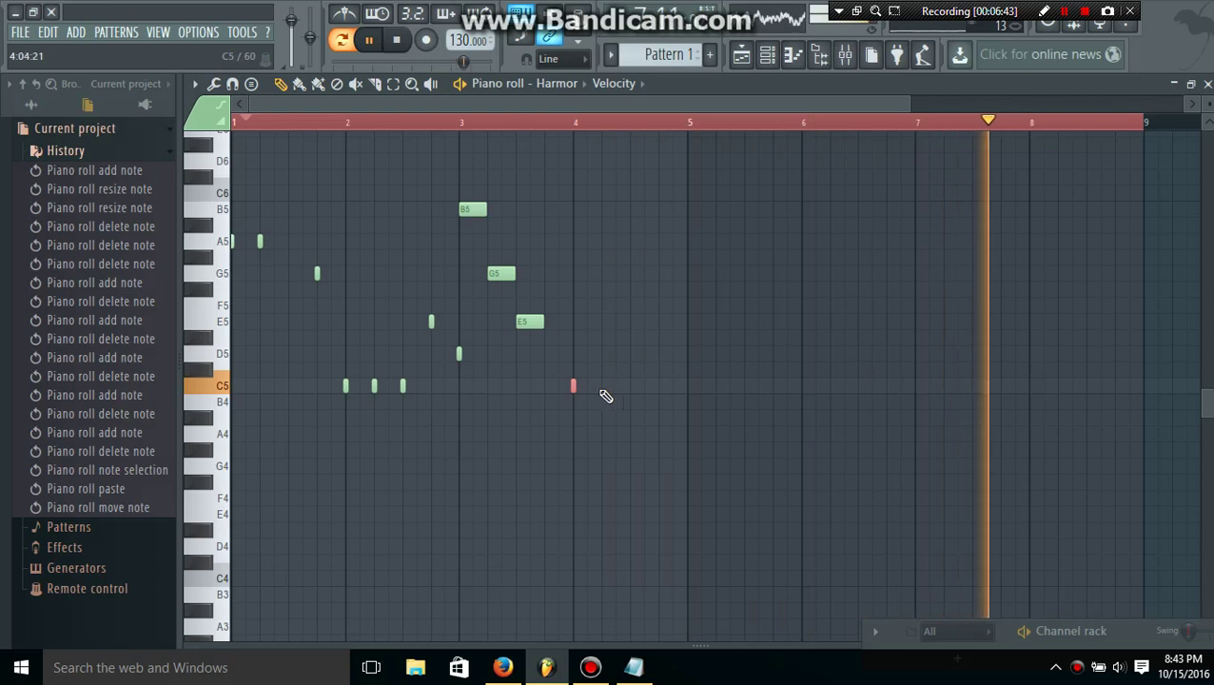
- Complete bar 4 with short C5 notes on beats 2 and 3, followed by D5, E5 and D5 at half-beat intervals
{"action": "left_click", "coordinate": [601, 386]}
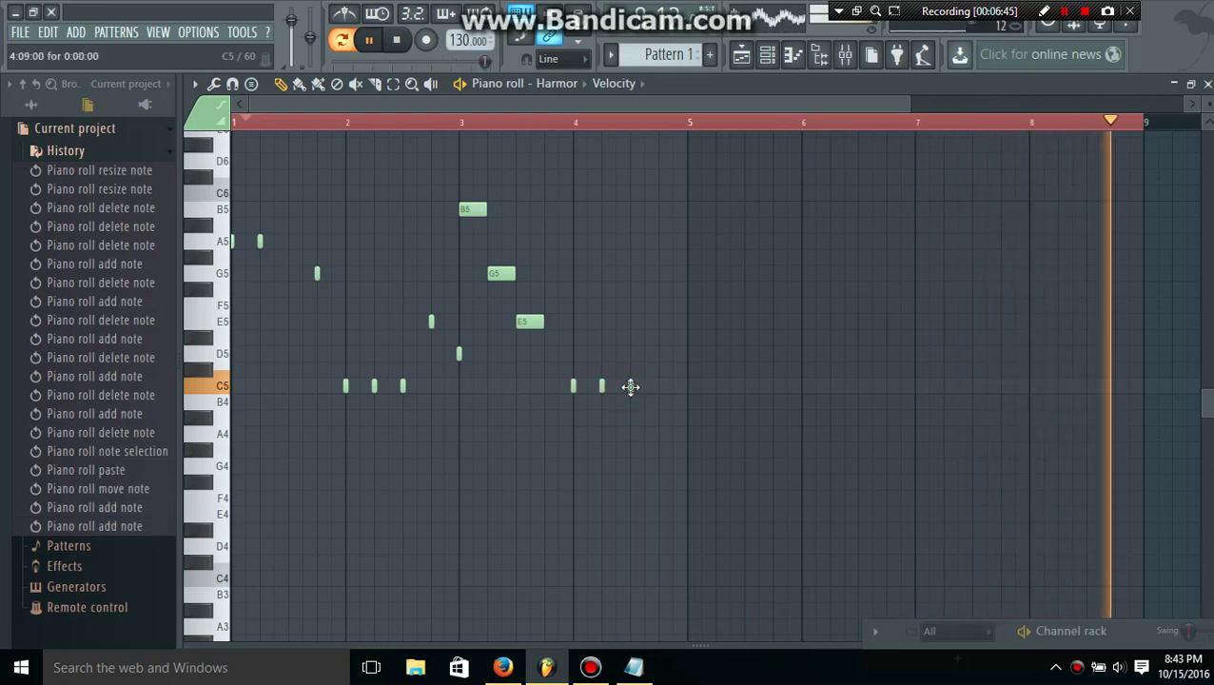
{"action": "left_click", "coordinate": [629, 386]}
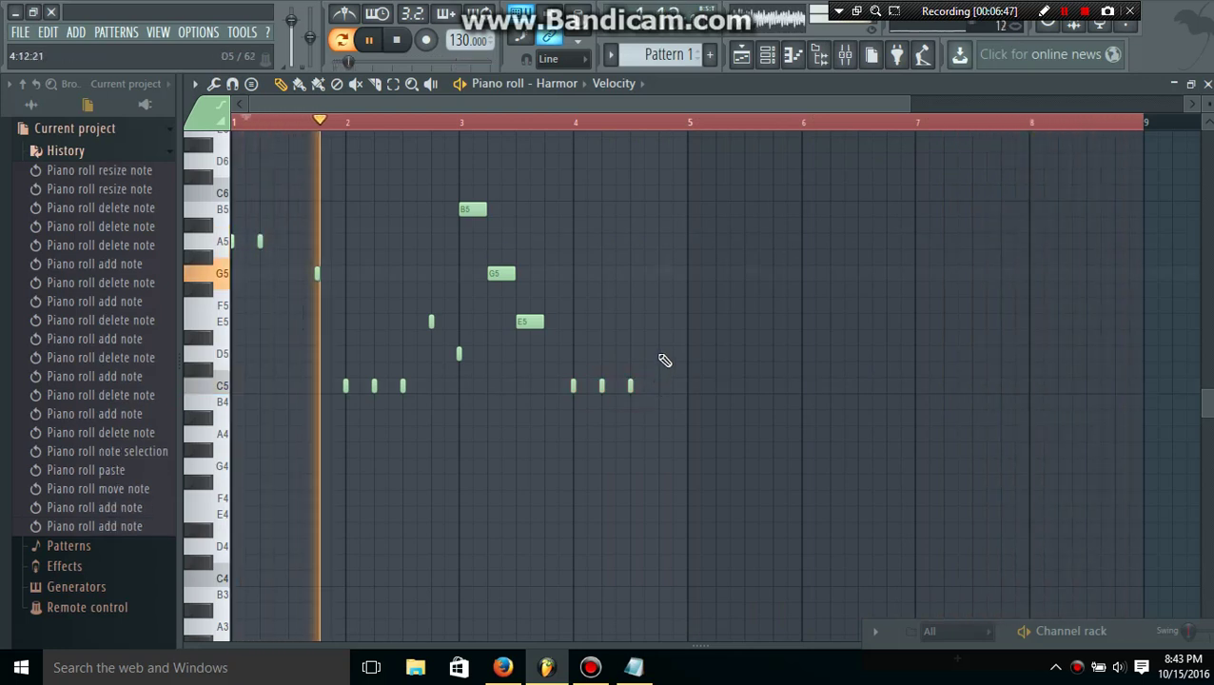
{"action": "left_click", "coordinate": [644, 353]}
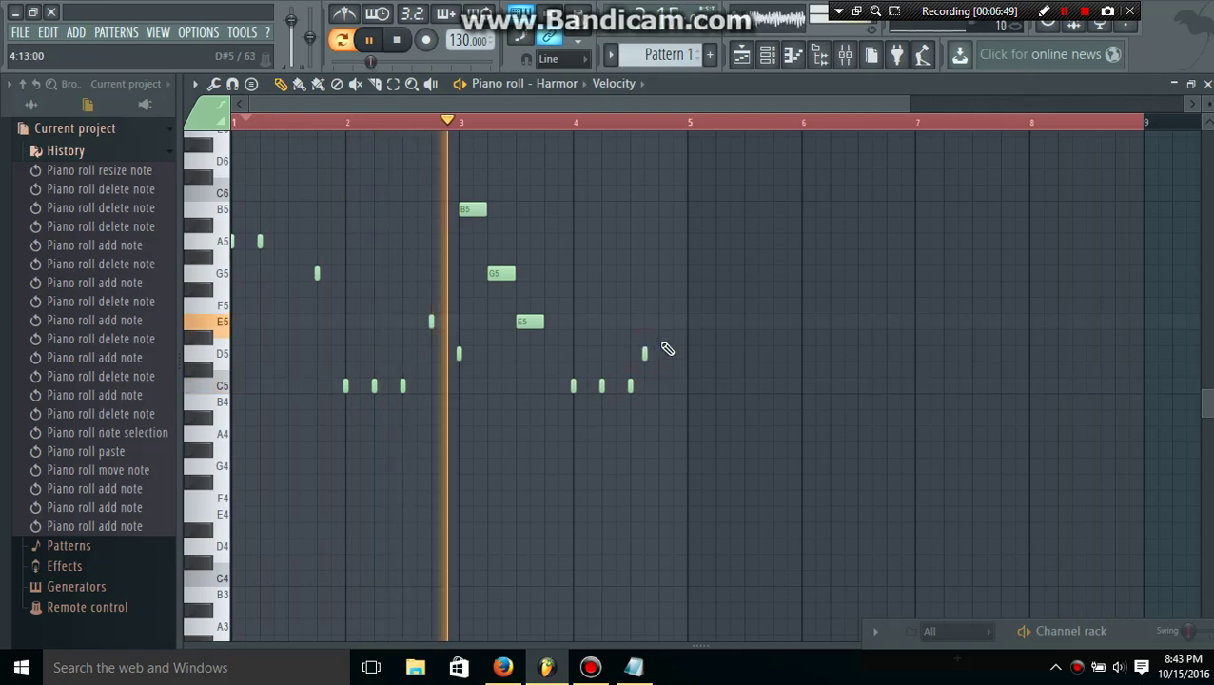
{"action": "left_click", "coordinate": [672, 354]}
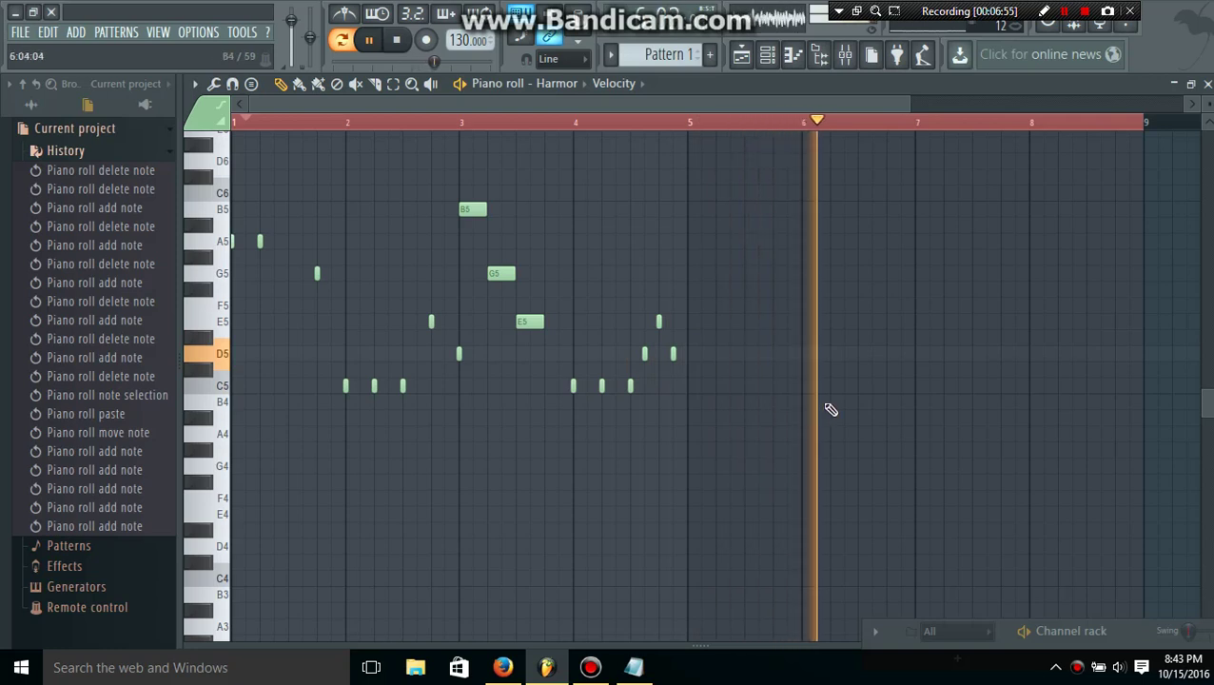
- Repeat the bar 4 figure in bar 6: short C5 notes on beats 1 to 3, followed by D5, E5 and D5 at half-beat intervals
{"action": "left_click", "coordinate": [802, 386]}
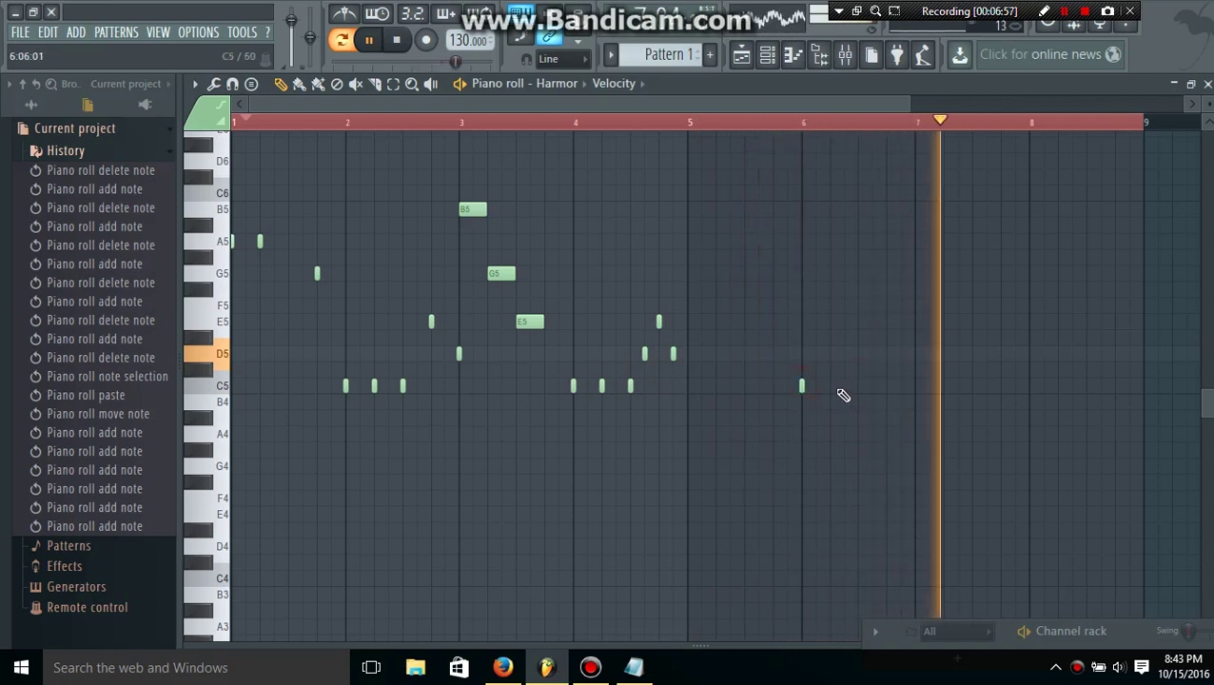
{"action": "left_click", "coordinate": [829, 386]}
{"action": "left_click", "coordinate": [857, 386]}
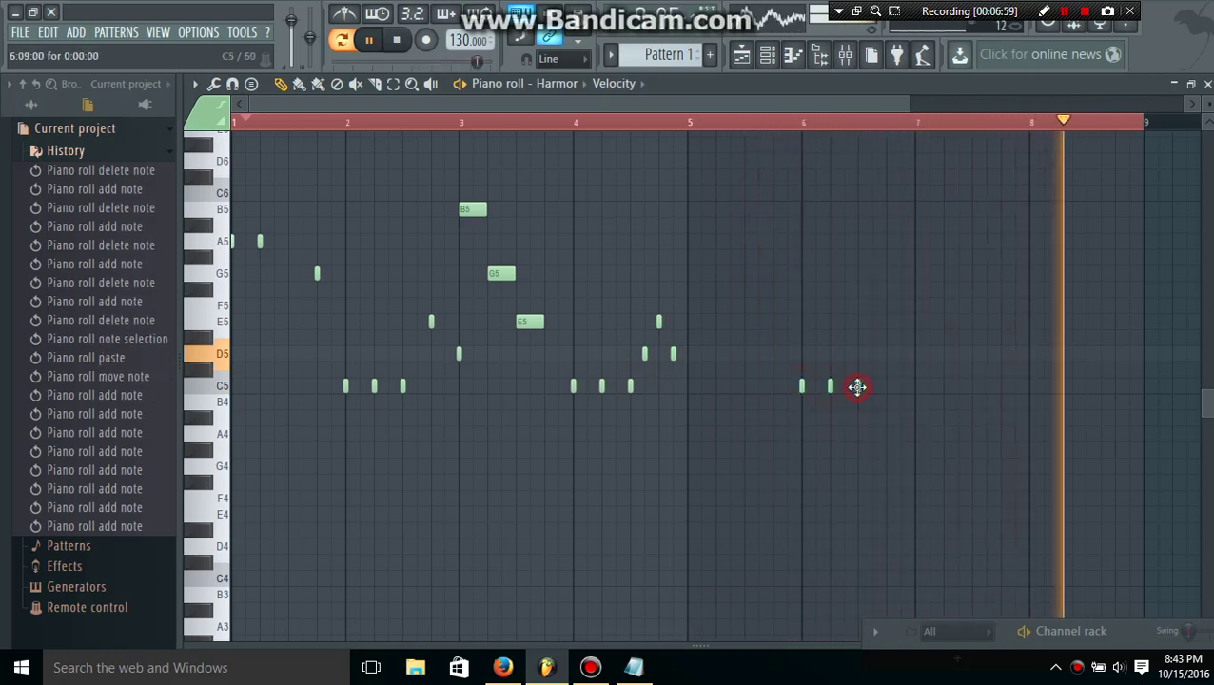
{"action": "left_click", "coordinate": [872, 369]}
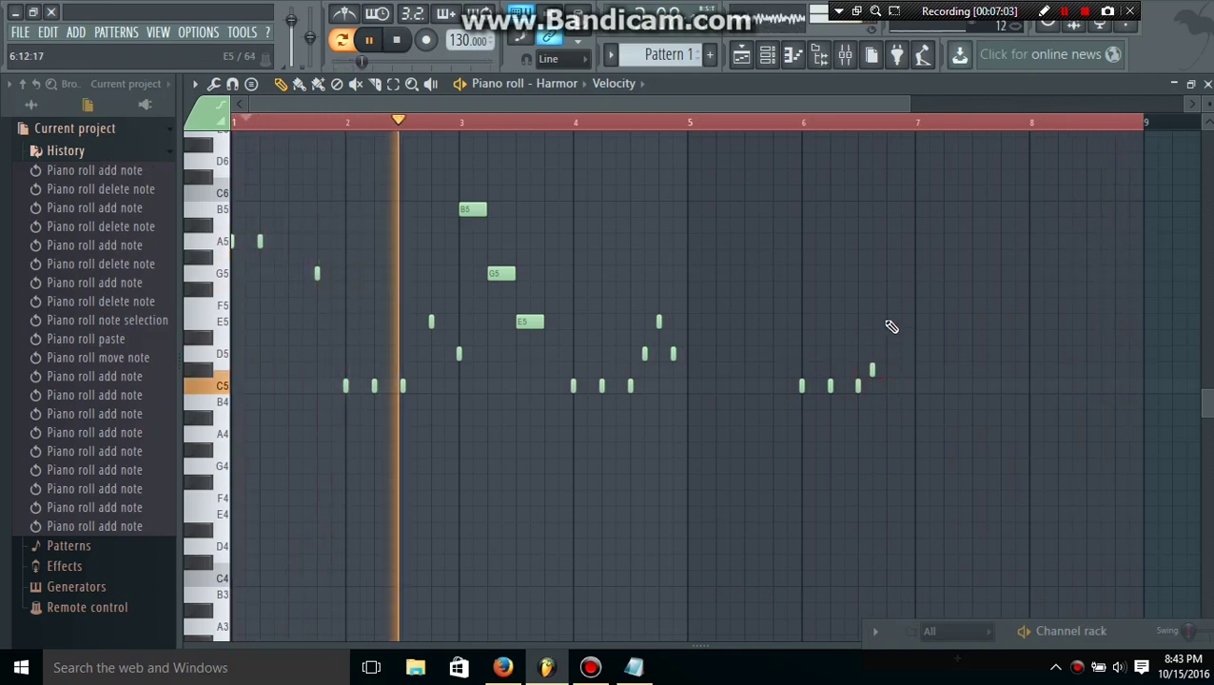
{"action": "left_click", "coordinate": [885, 322]}
{"action": "left_click_drag", "start_coordinate": [872, 369], "coordinate": [872, 350]}
{"action": "left_click", "coordinate": [901, 354]}
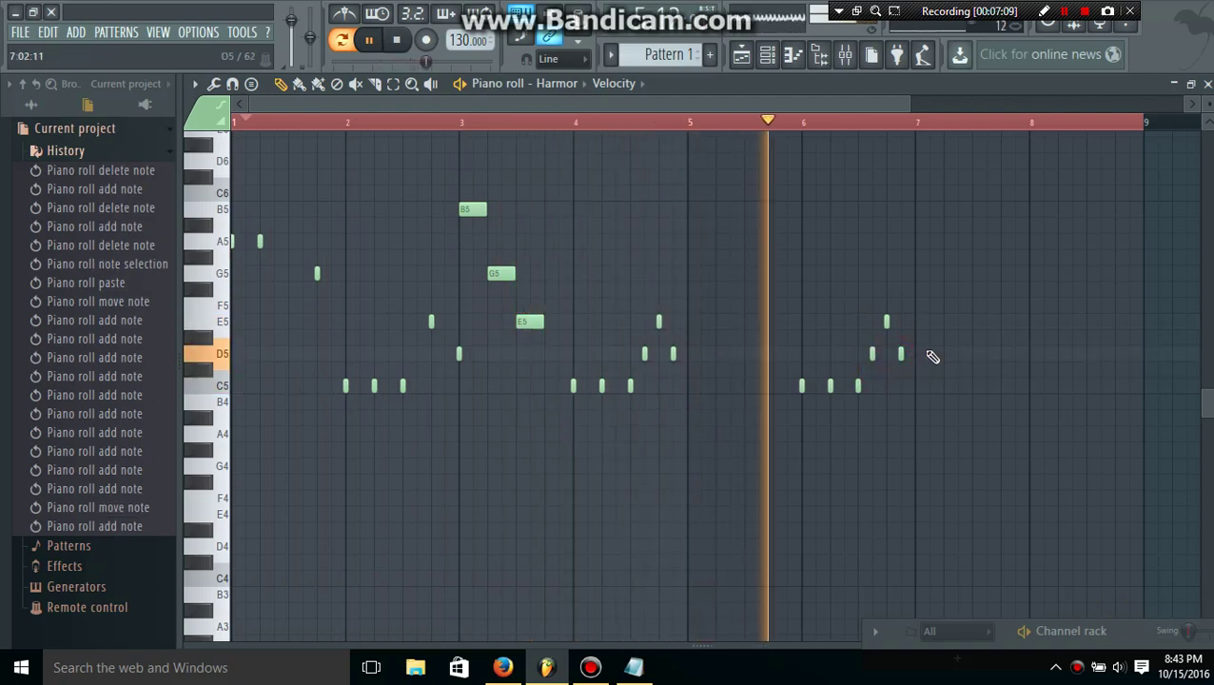
- Add short rising notes to Harmor: E5 at the start of bar 7, F#5 on its third beat and G#5 at the start of bar 8
{"action": "left_click", "coordinate": [915, 322]}
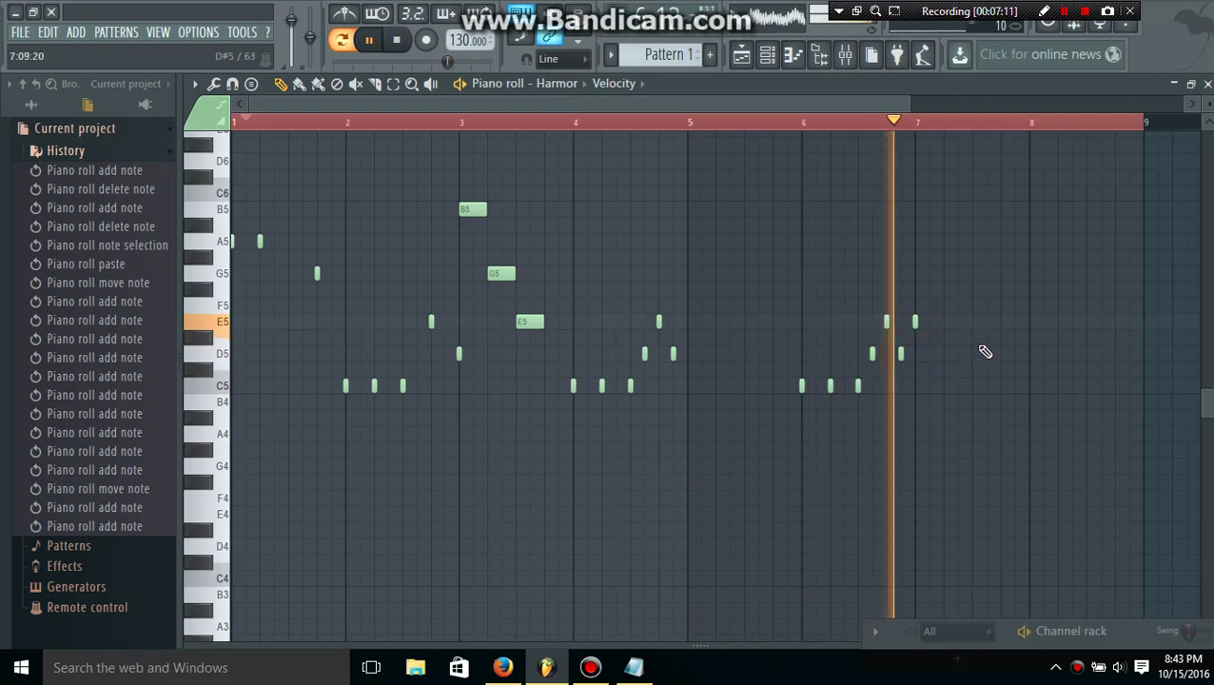
{"action": "left_click", "coordinate": [972, 290]}
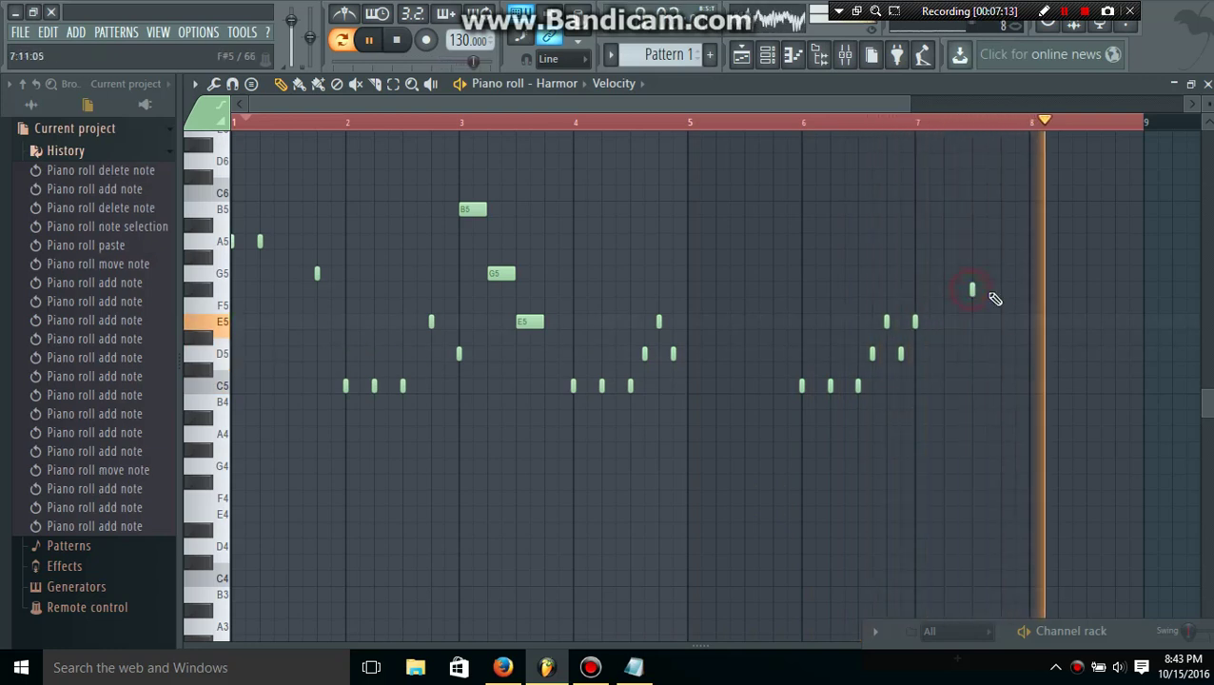
{"action": "left_click", "coordinate": [1029, 258]}
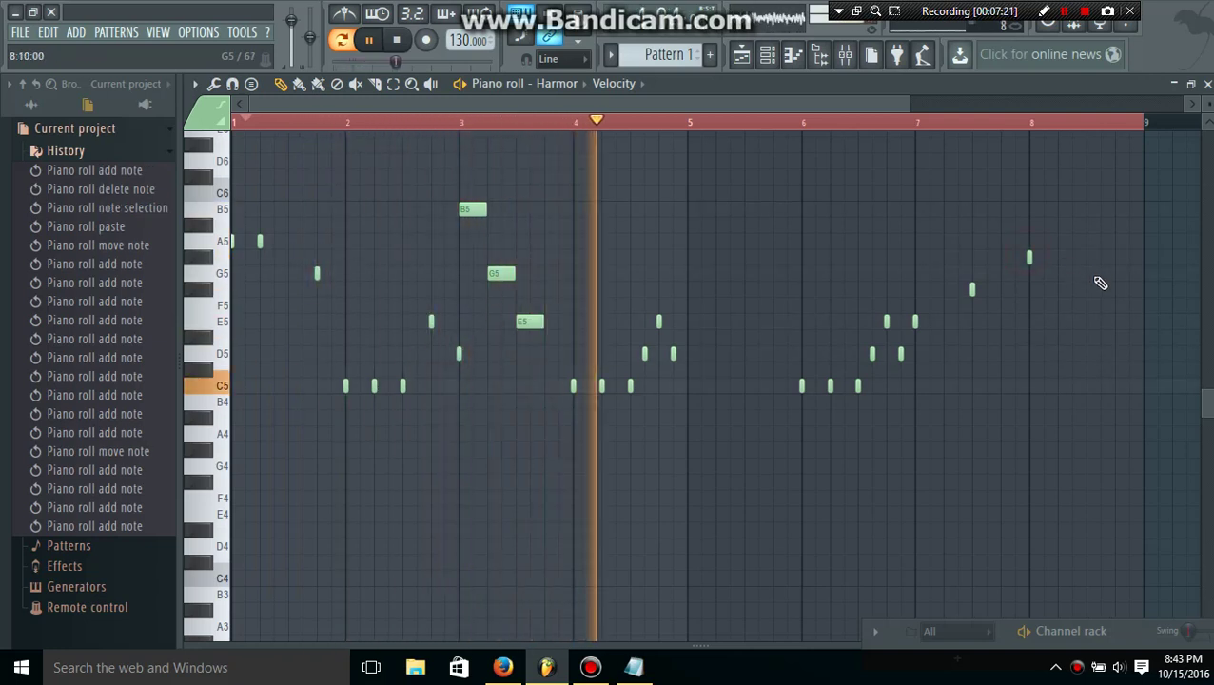
- Replace Harmor's G#5 at the start of bar 8 with G5 and add short A5 notes on beat 3 and at the start of bar 9
{"action": "right_click", "coordinate": [1028, 254]}
{"action": "left_click", "coordinate": [1029, 274]}
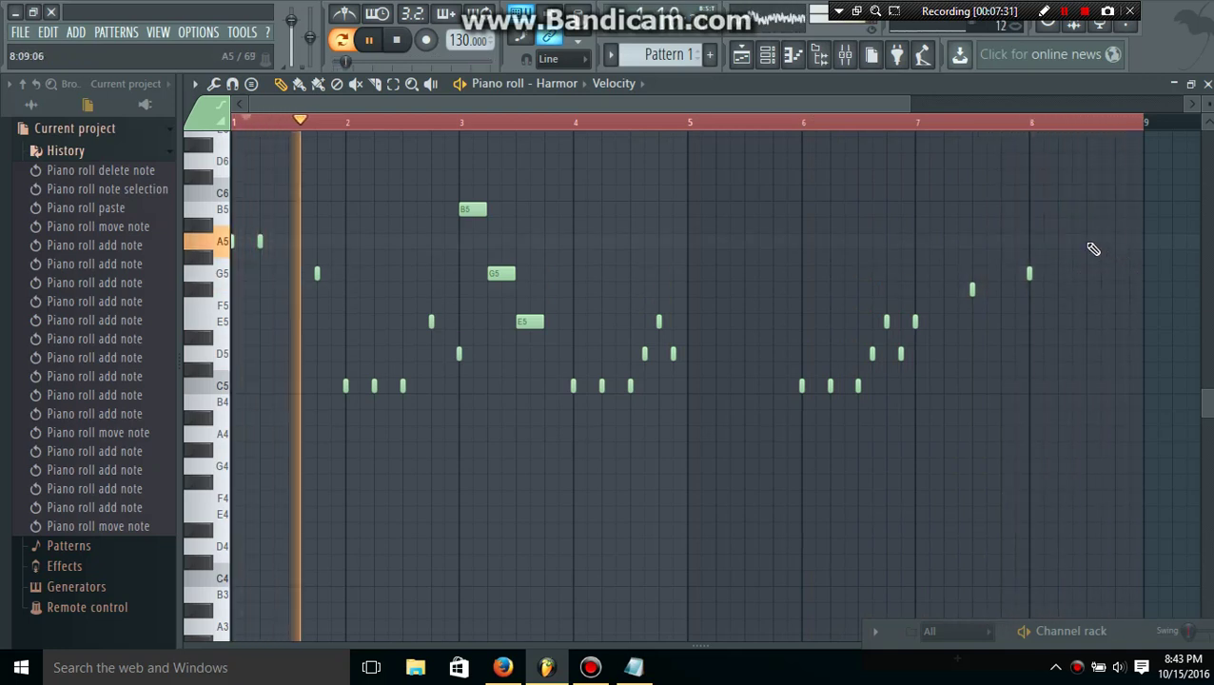
{"action": "left_click", "coordinate": [1085, 241]}
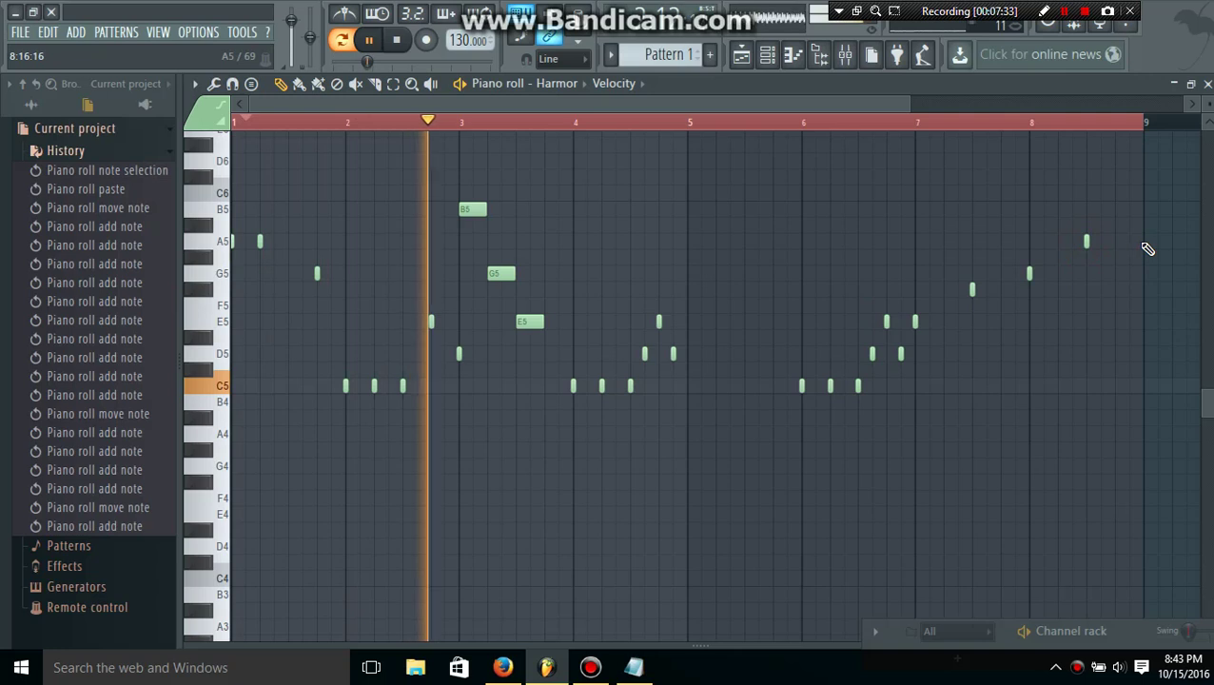
{"action": "left_click", "coordinate": [1144, 241]}
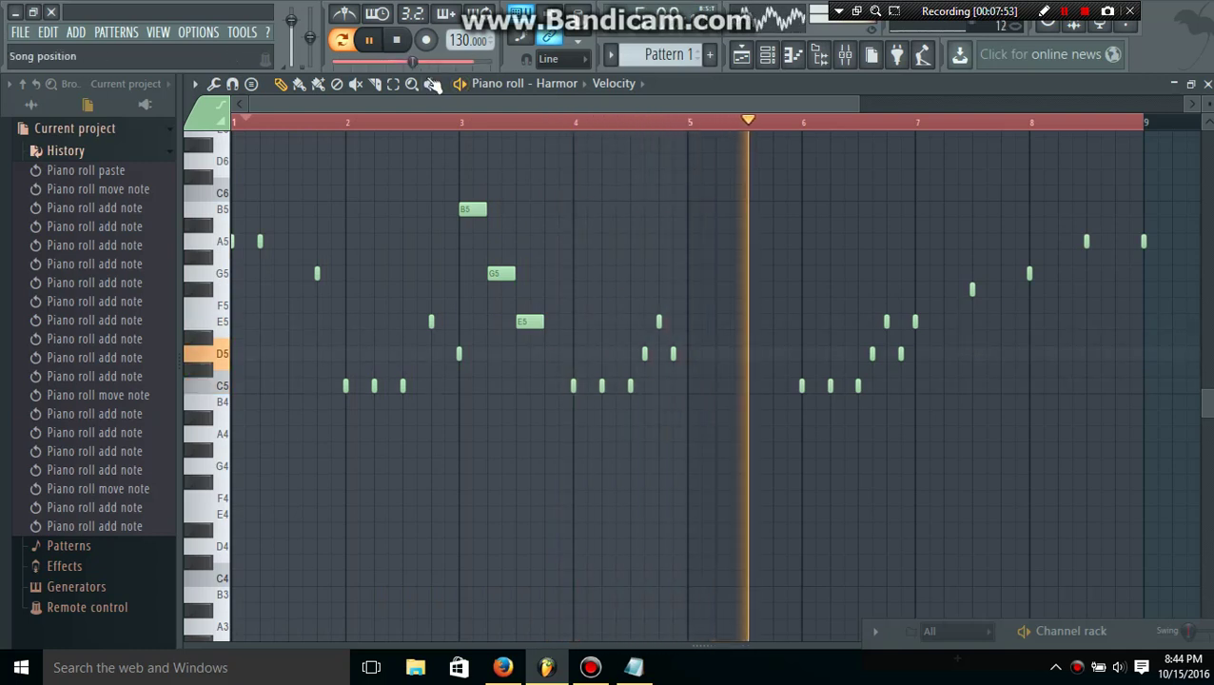
- Add a Plucked! channel to the channel rack and show its empty piano roll
{"action": "left_click", "coordinate": [766, 59]}
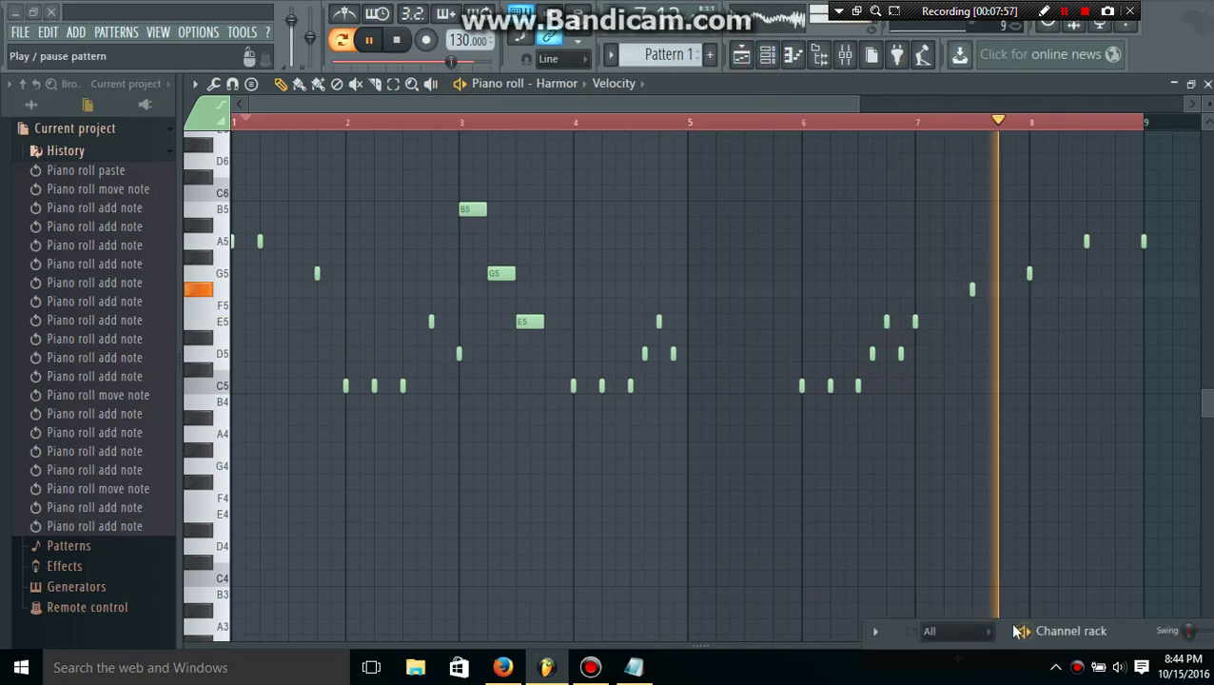
{"action": "left_click_drag", "start_coordinate": [1007, 627], "coordinate": [718, 352]}
{"action": "left_click", "coordinate": [668, 491]}
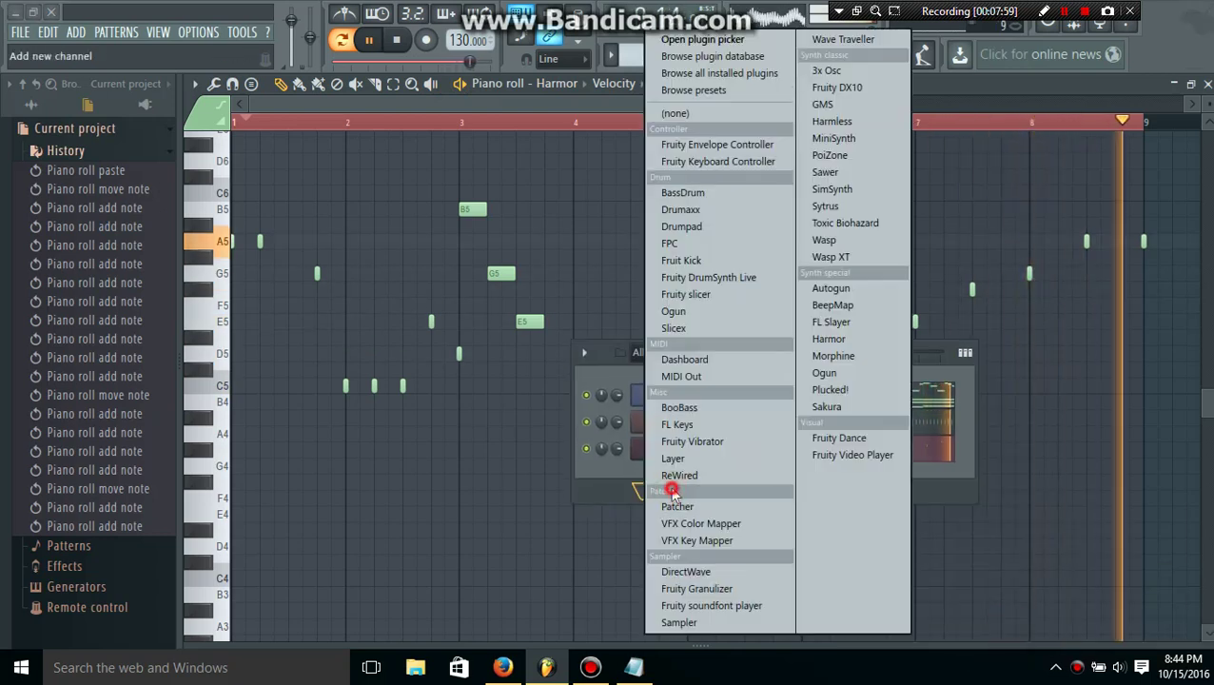
{"action": "left_click", "coordinate": [851, 389]}
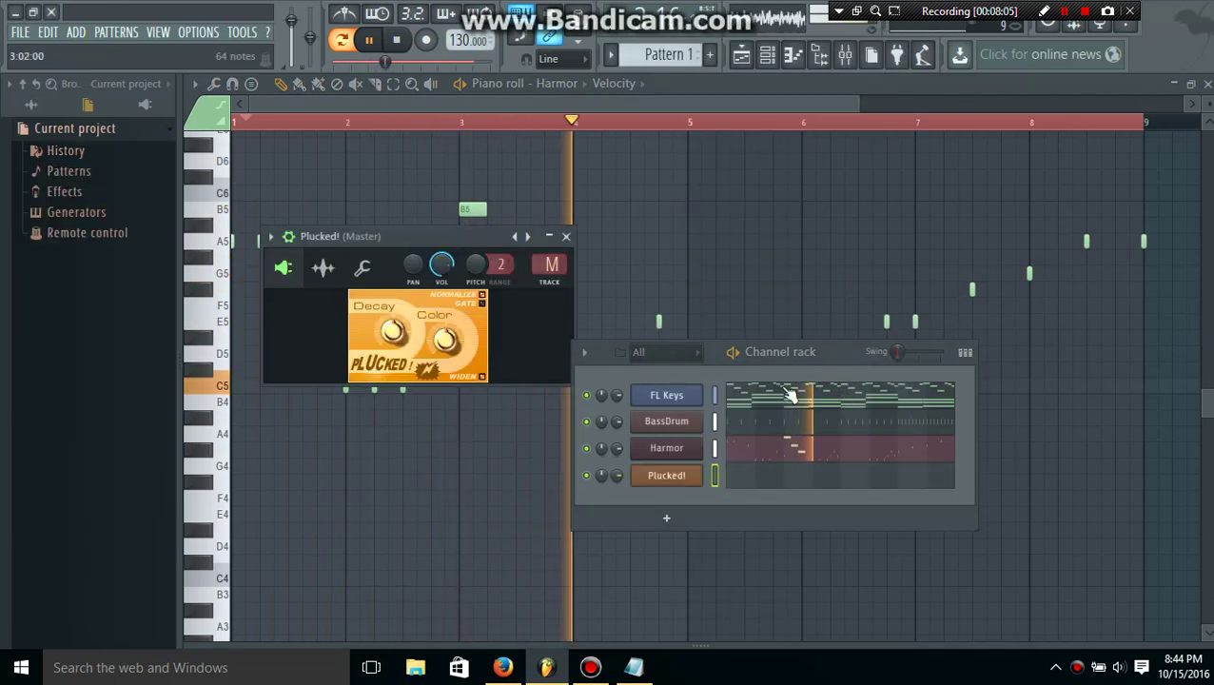
{"action": "left_click", "coordinate": [566, 238]}
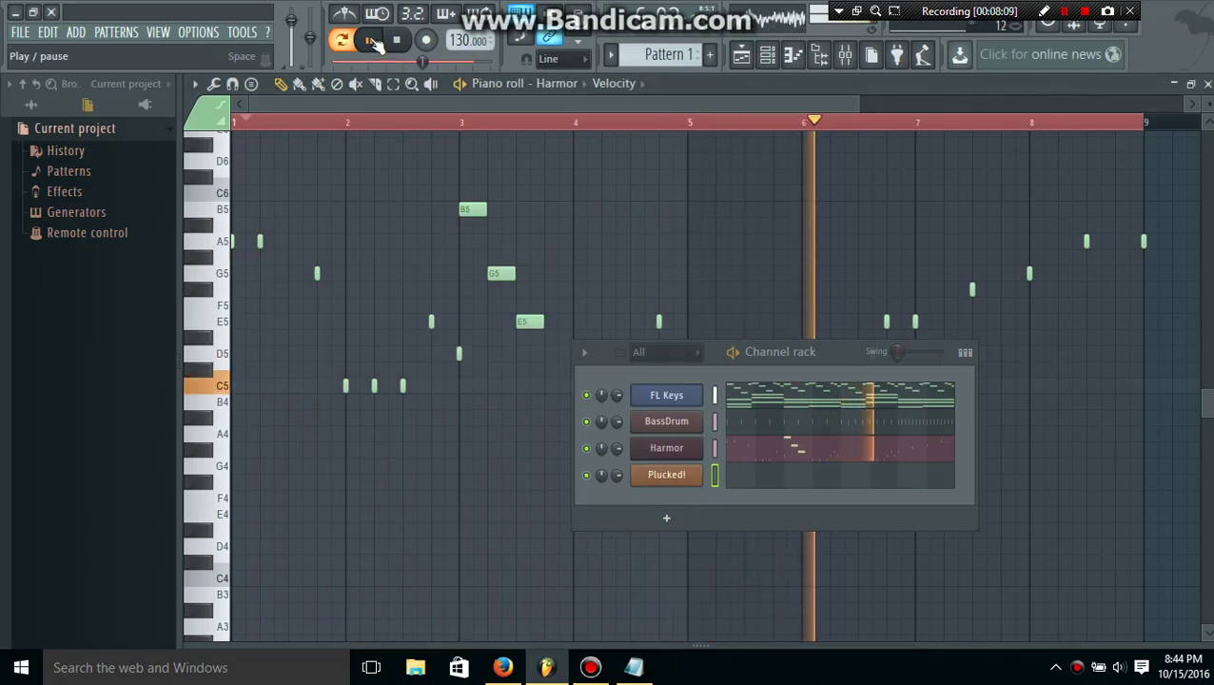
{"action": "right_click", "coordinate": [671, 480]}
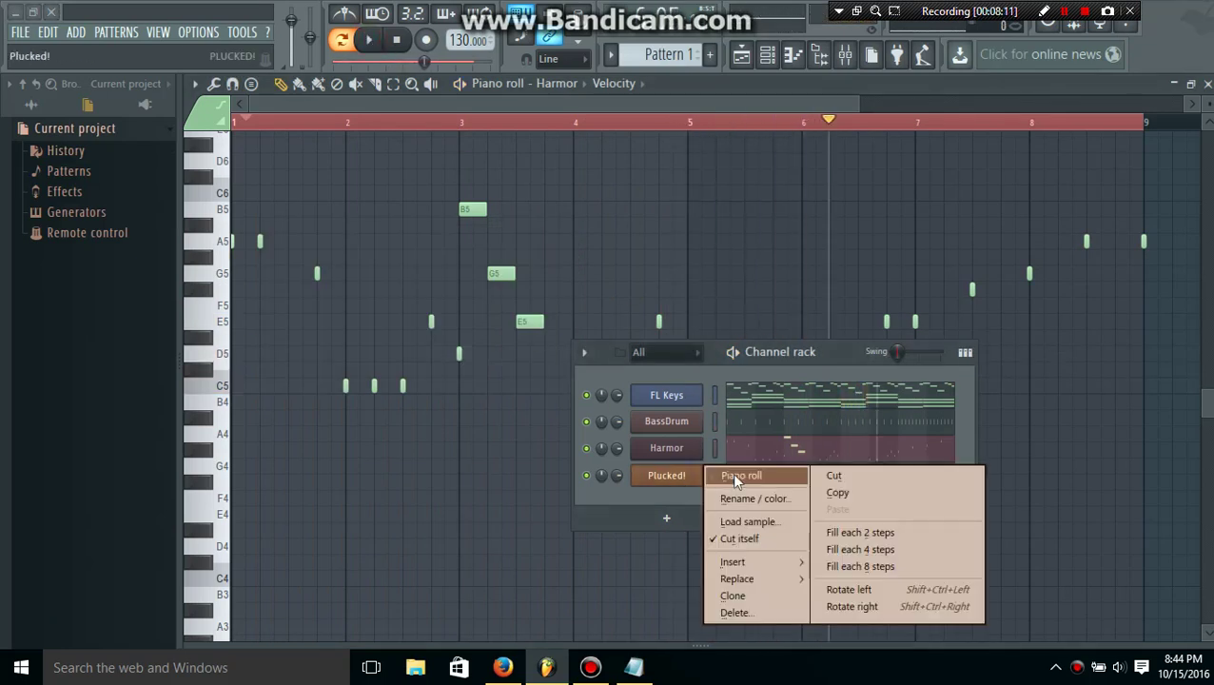
{"action": "left_click", "coordinate": [734, 478]}
{"action": "left_click_drag", "start_coordinate": [747, 357], "coordinate": [601, 226]}
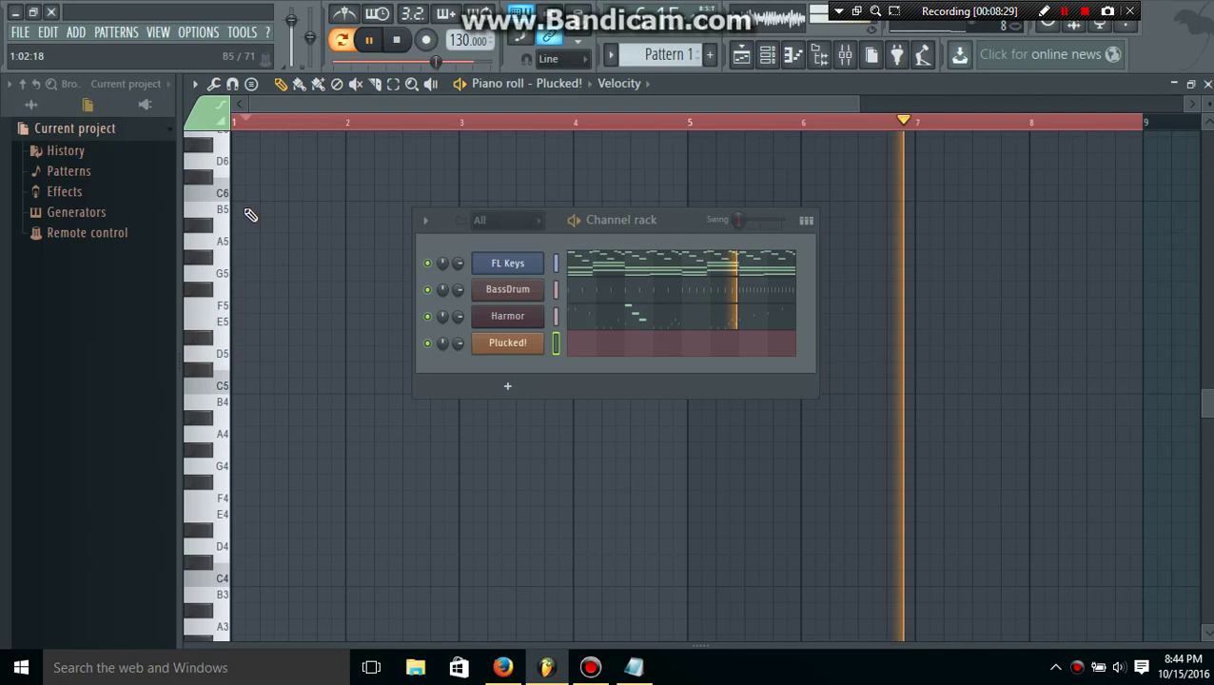
- Draw long descending Plucked! notes: B5 in bar 1, G5 in bar 2 and E5 from the second beat of bar 3
{"action": "mouse_move", "coordinate": [246, 209]}
{"action": "left_mouse_down"}
{"action": "mouse_move", "coordinate": [355, 208]}
{"action": "mouse_move", "coordinate": [344, 209]}
{"action": "left_mouse_up"}
{"action": "left_click", "coordinate": [361, 257]}
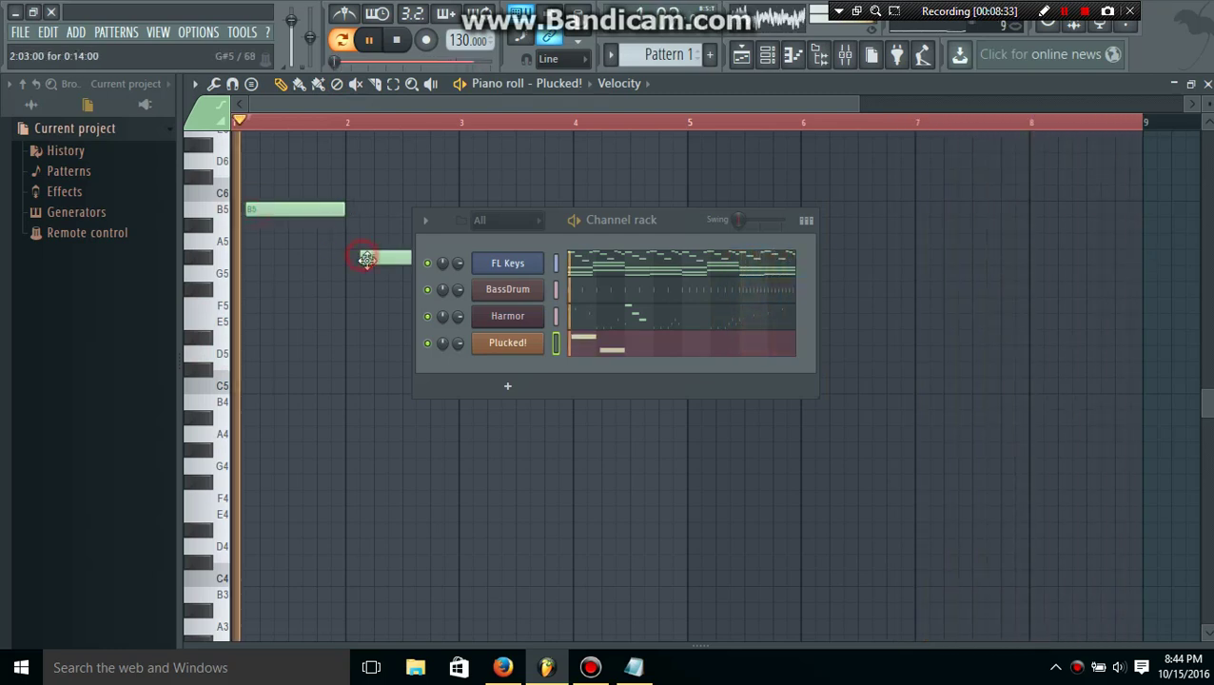
{"action": "left_click_drag", "start_coordinate": [549, 223], "coordinate": [649, 469]}
{"action": "mouse_move", "coordinate": [467, 314]}
{"action": "left_mouse_down"}
{"action": "mouse_move", "coordinate": [524, 336]}
{"action": "mouse_move", "coordinate": [480, 352]}
{"action": "mouse_move", "coordinate": [483, 416]}
{"action": "mouse_move", "coordinate": [485, 325]}
{"action": "left_mouse_up"}
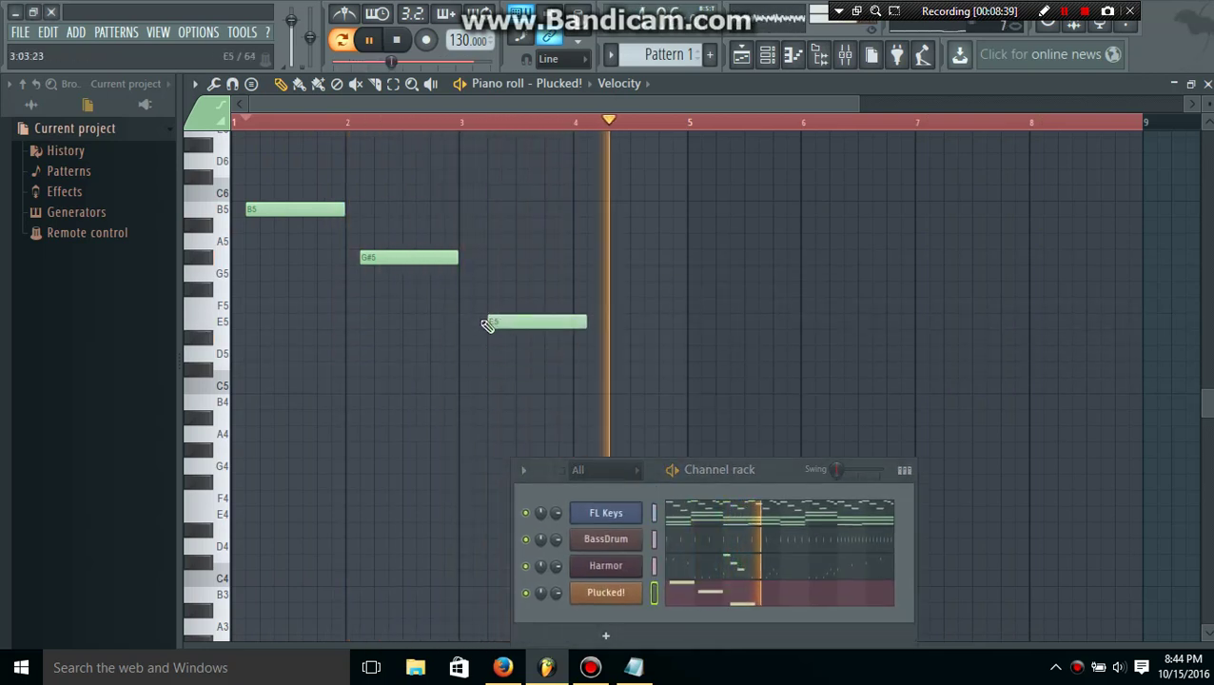
{"action": "left_click_drag", "start_coordinate": [398, 260], "coordinate": [396, 281]}
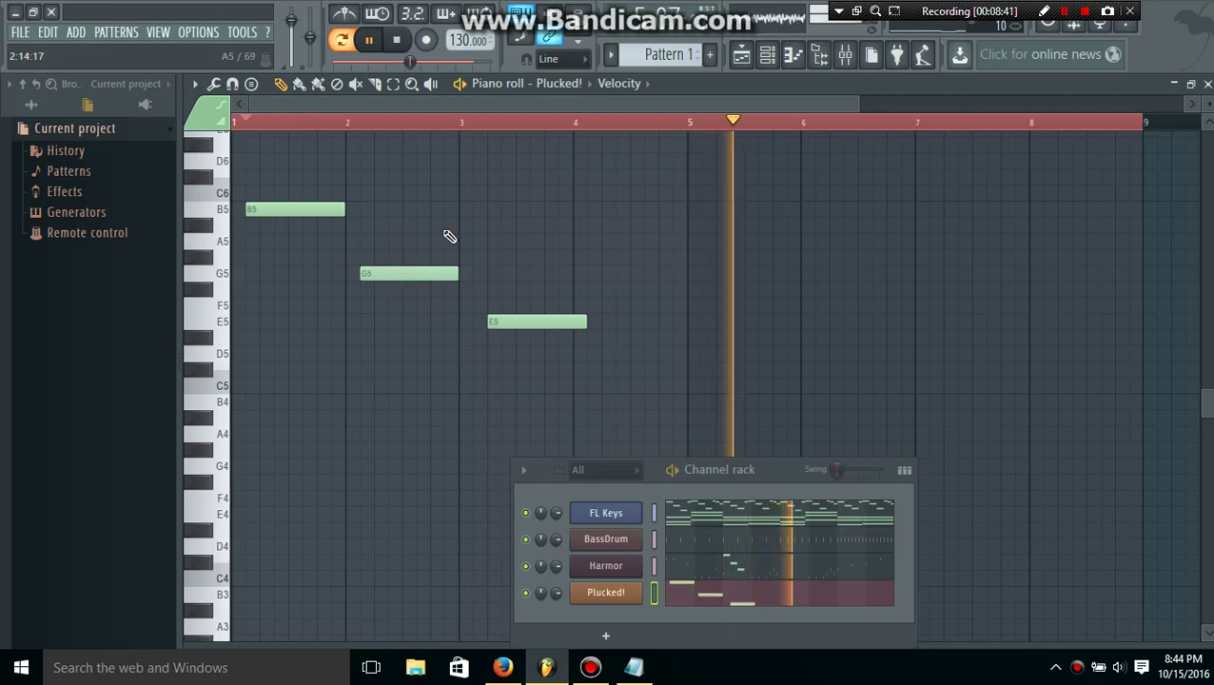
{"action": "left_click", "coordinate": [264, 122]}
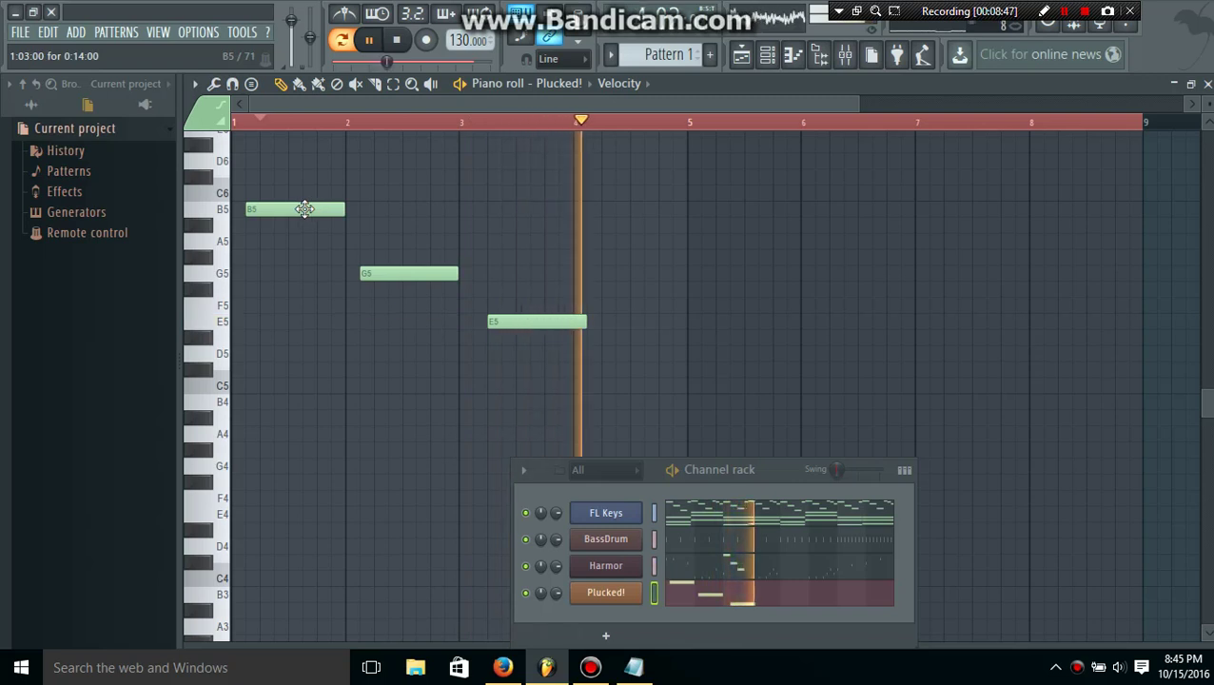
- Replace the long B5 with one-beat notes in bar 7: B5 on beat 1, G5 on beat 2 and F5 on beat 3
{"action": "left_click_drag", "start_coordinate": [304, 209], "coordinate": [960, 233]}
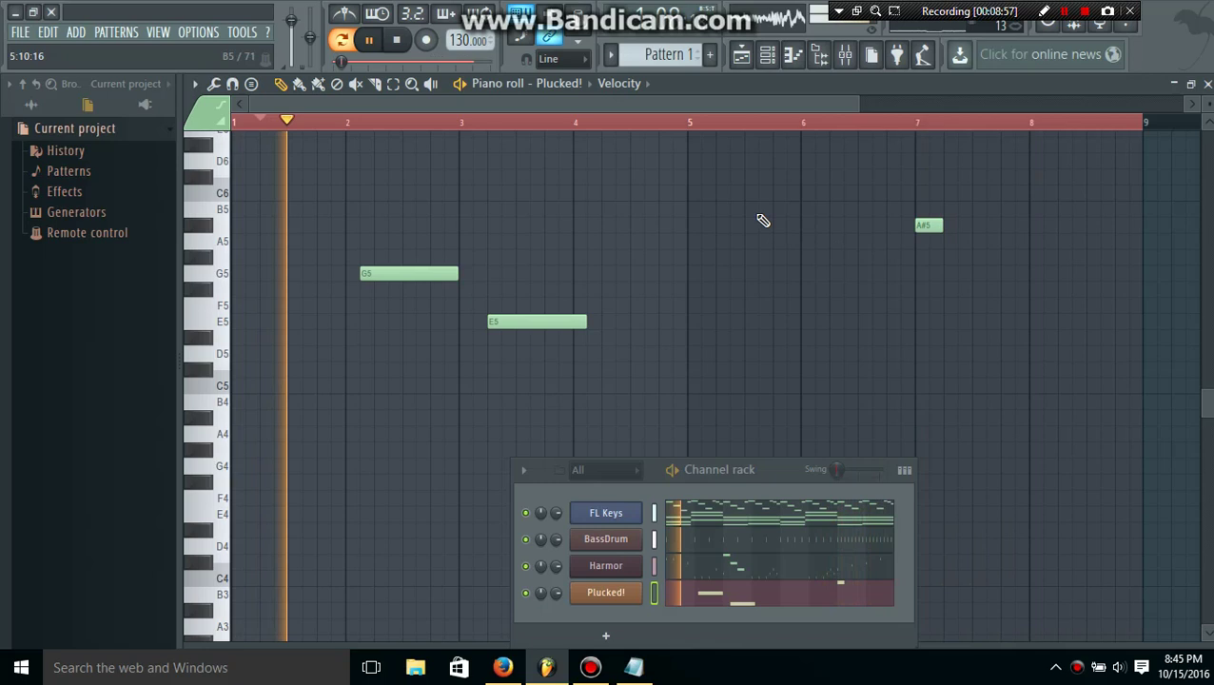
{"action": "left_click", "coordinate": [925, 223]}
{"action": "left_click_drag", "start_coordinate": [924, 211], "coordinate": [924, 200]}
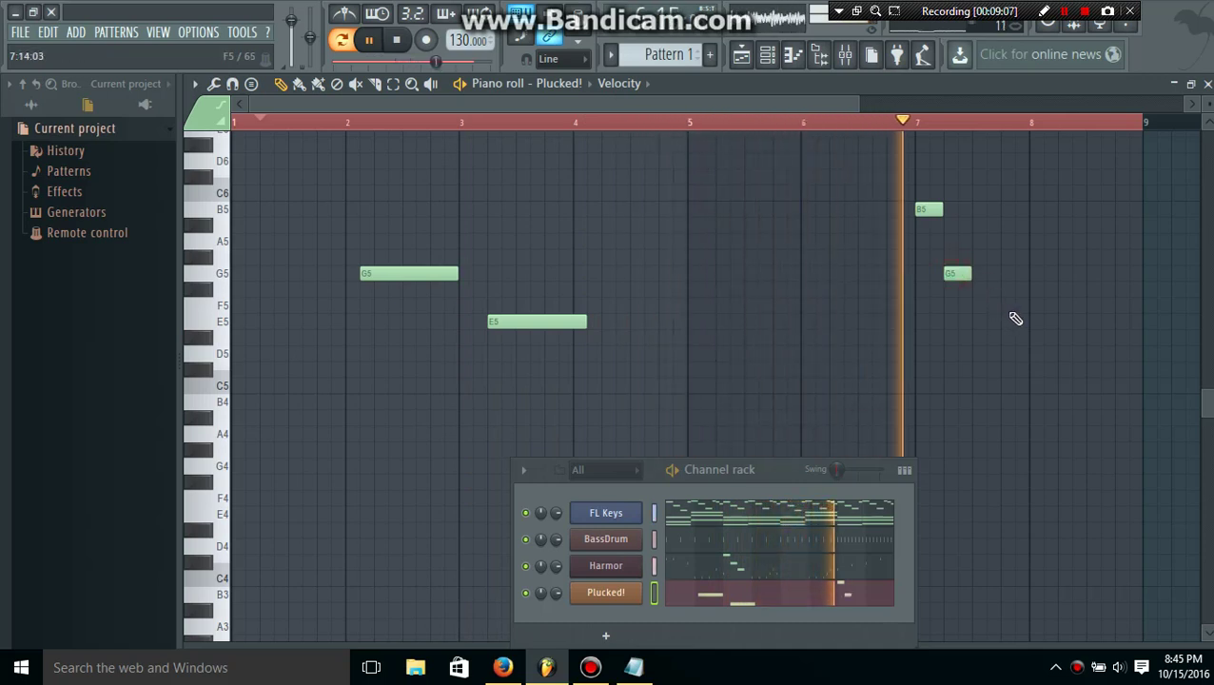
{"action": "left_click", "coordinate": [982, 305]}
{"action": "left_click_drag", "start_coordinate": [994, 307], "coordinate": [981, 305]}
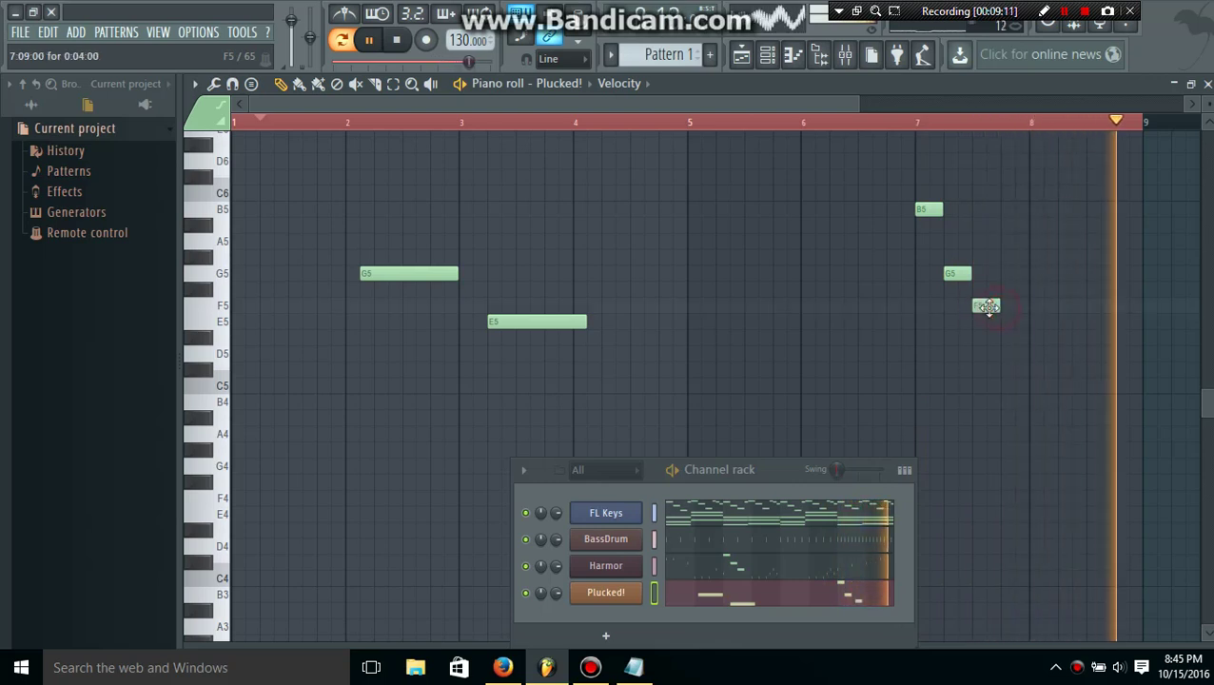
- Delete the long E5 and G5 notes from the early bars and lower bar 7's F5 note to E5
{"action": "right_click", "coordinate": [551, 322]}
{"action": "right_click", "coordinate": [434, 274]}
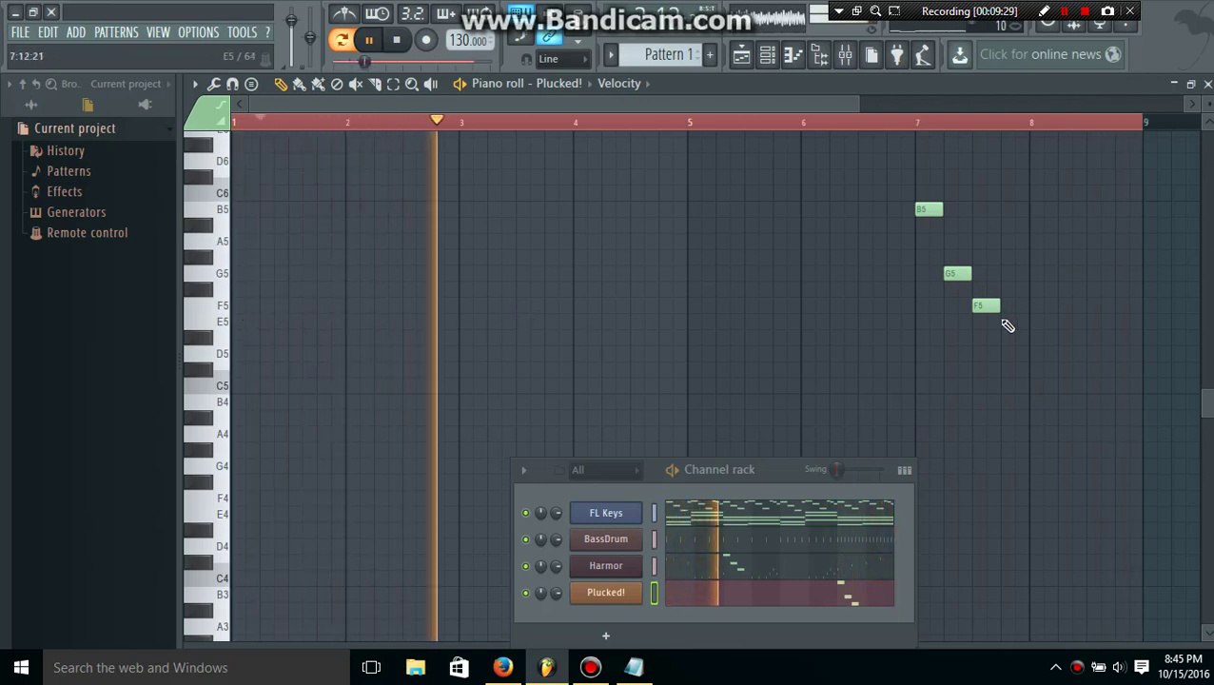
{"action": "left_click_drag", "start_coordinate": [993, 321], "coordinate": [995, 328]}
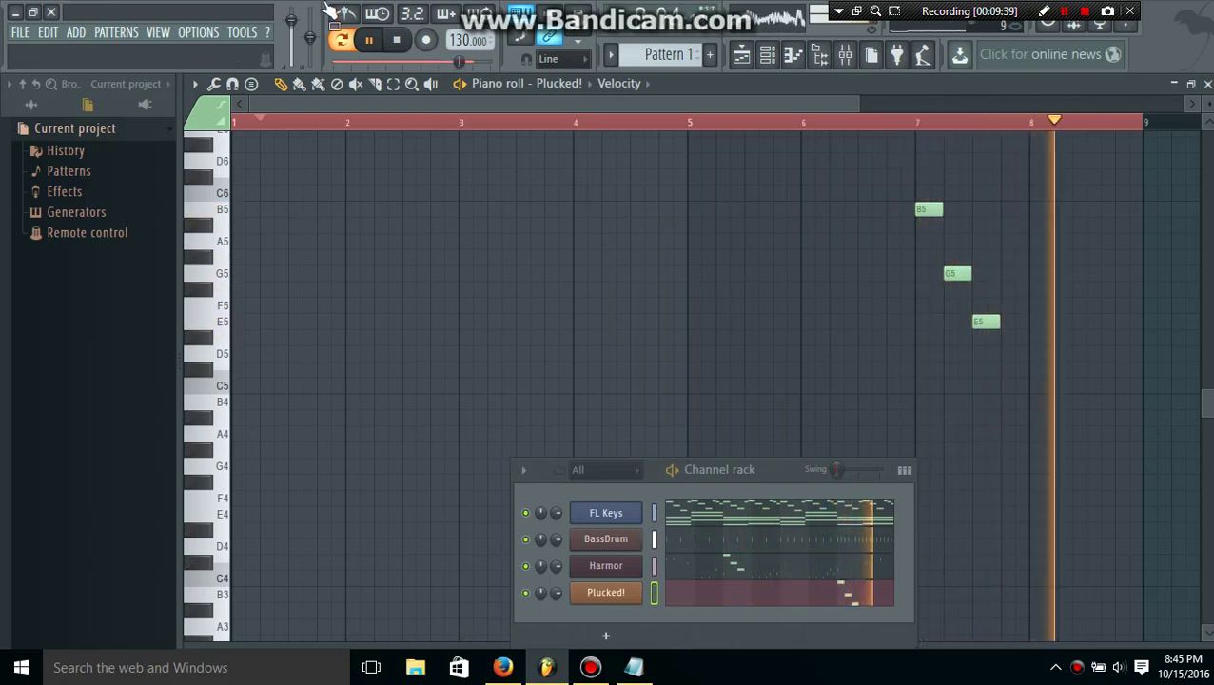
- Stop playback, add a Sakura channel to the channel rack and show its piano roll
{"action": "left_click", "coordinate": [369, 40]}
{"action": "left_click_drag", "start_coordinate": [768, 473], "coordinate": [754, 358]}
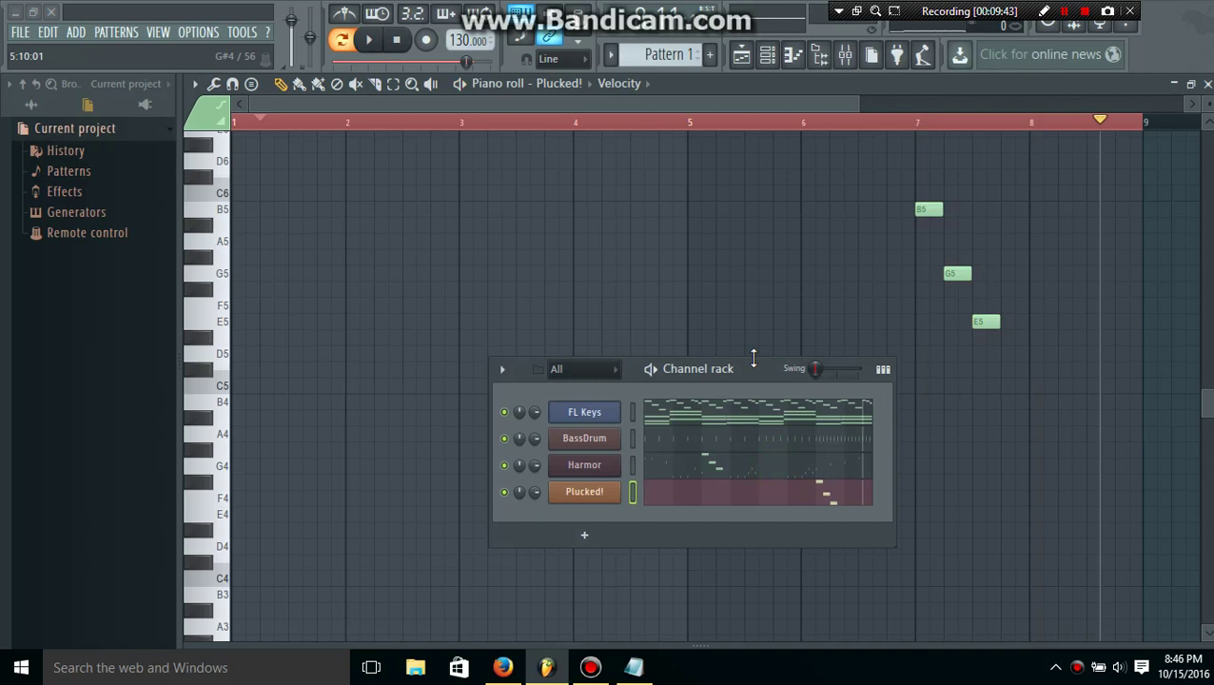
{"action": "left_click", "coordinate": [584, 536]}
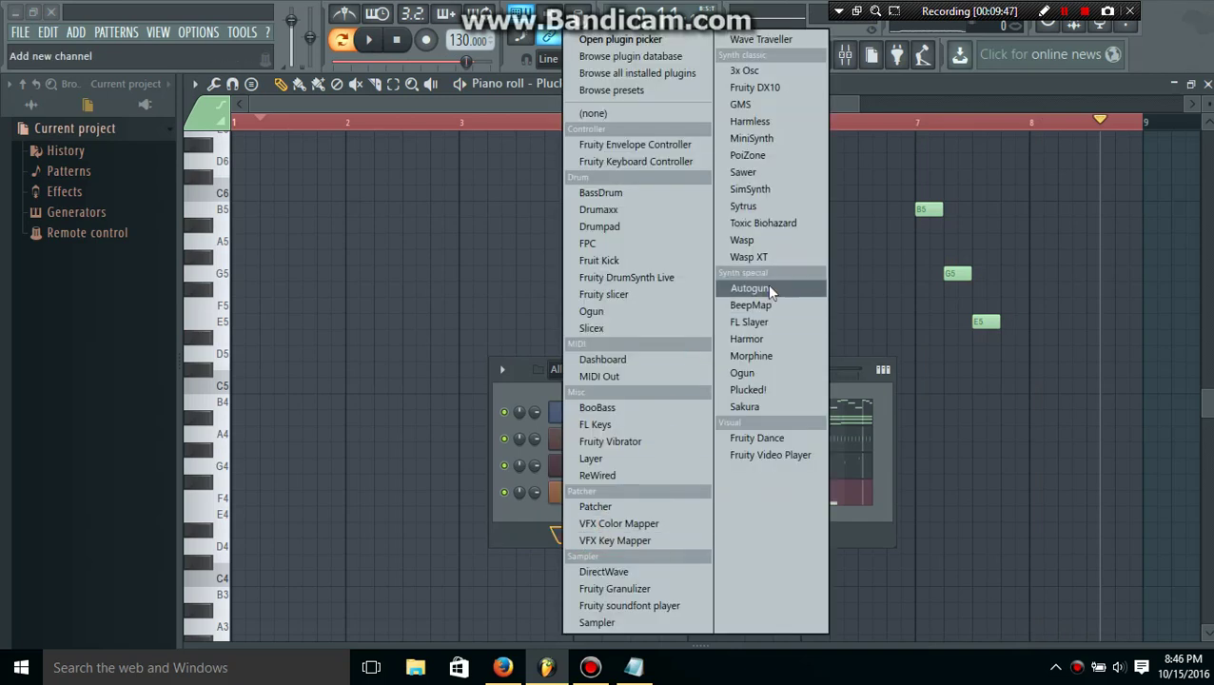
{"action": "left_click", "coordinate": [745, 407]}
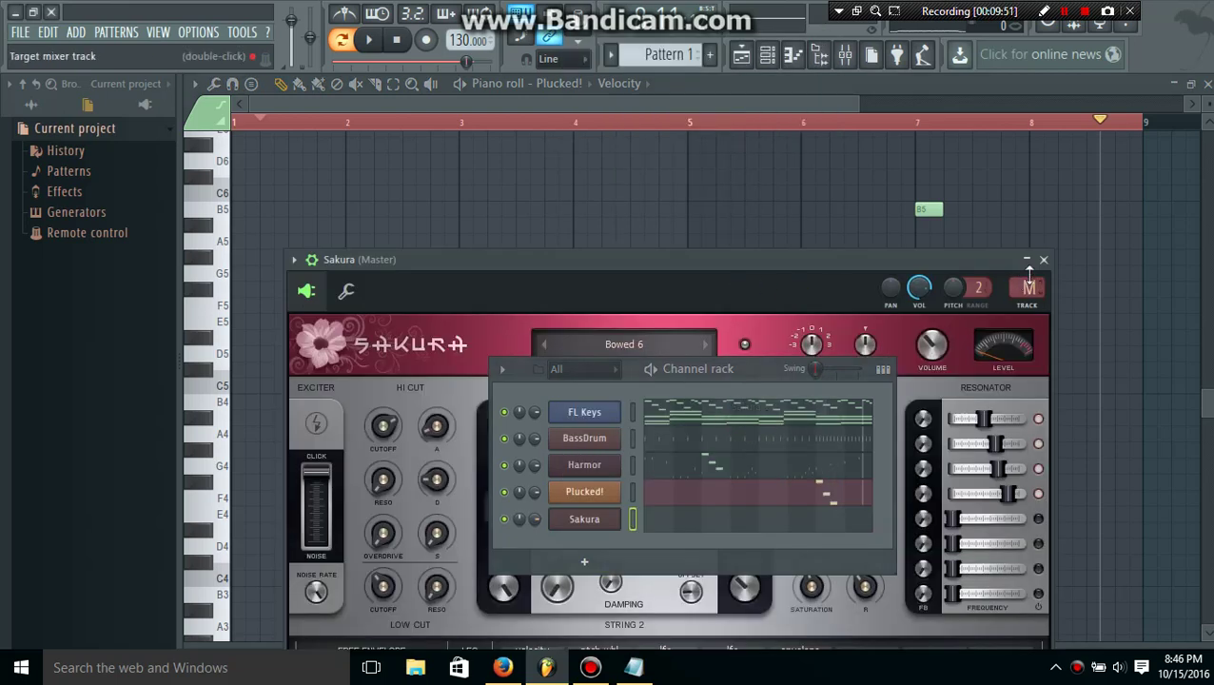
{"action": "left_click", "coordinate": [1043, 262]}
{"action": "left_click_drag", "start_coordinate": [715, 368], "coordinate": [636, 209]}
{"action": "right_click", "coordinate": [511, 361]}
{"action": "left_click", "coordinate": [560, 356]}
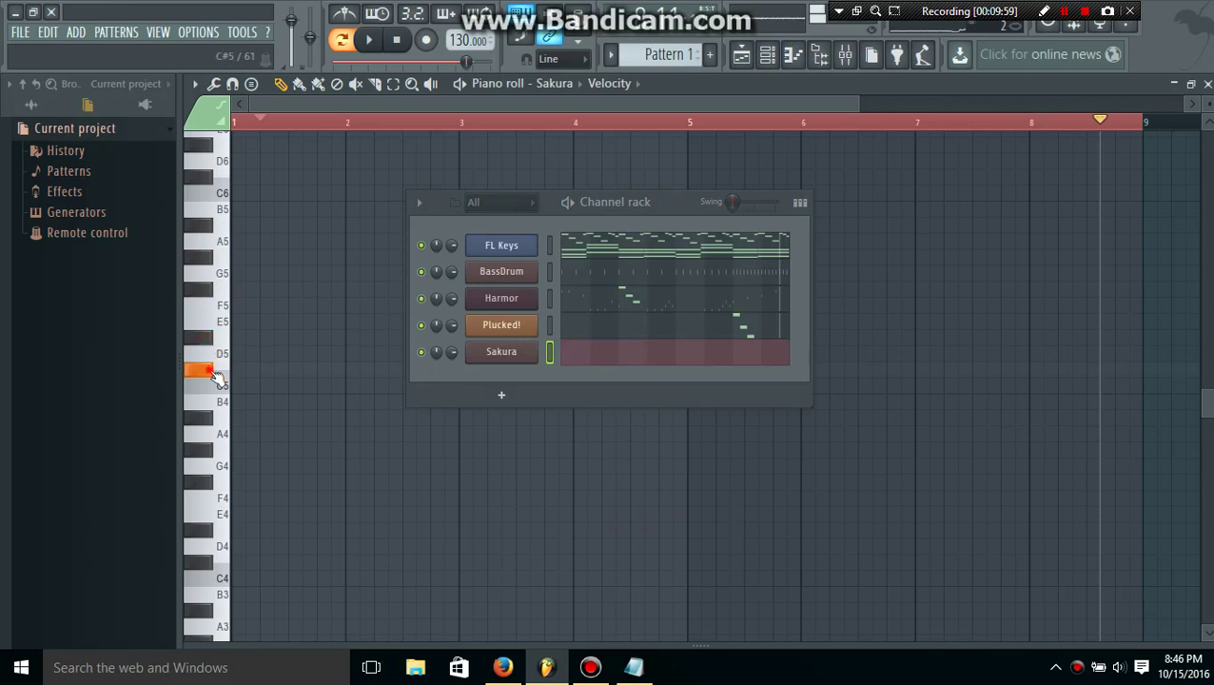
- Play the pattern and audition Sakura's C5 against it
{"action": "left_click", "coordinate": [786, 384]}
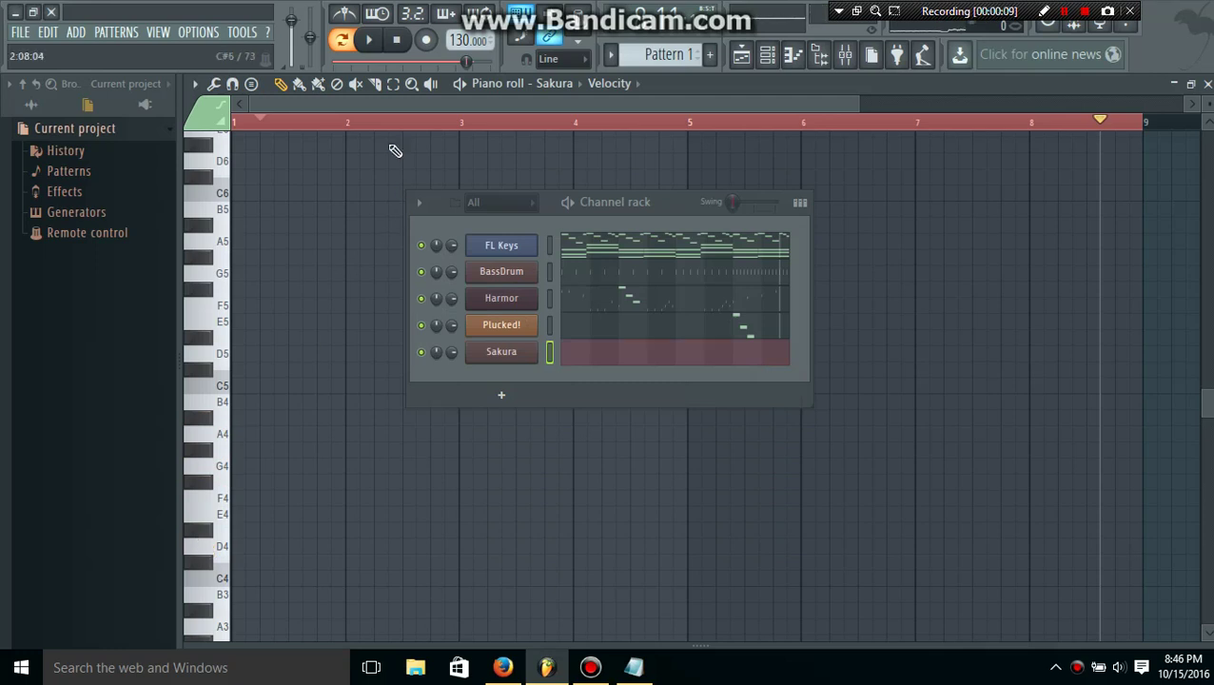
{"action": "left_click", "coordinate": [373, 43]}
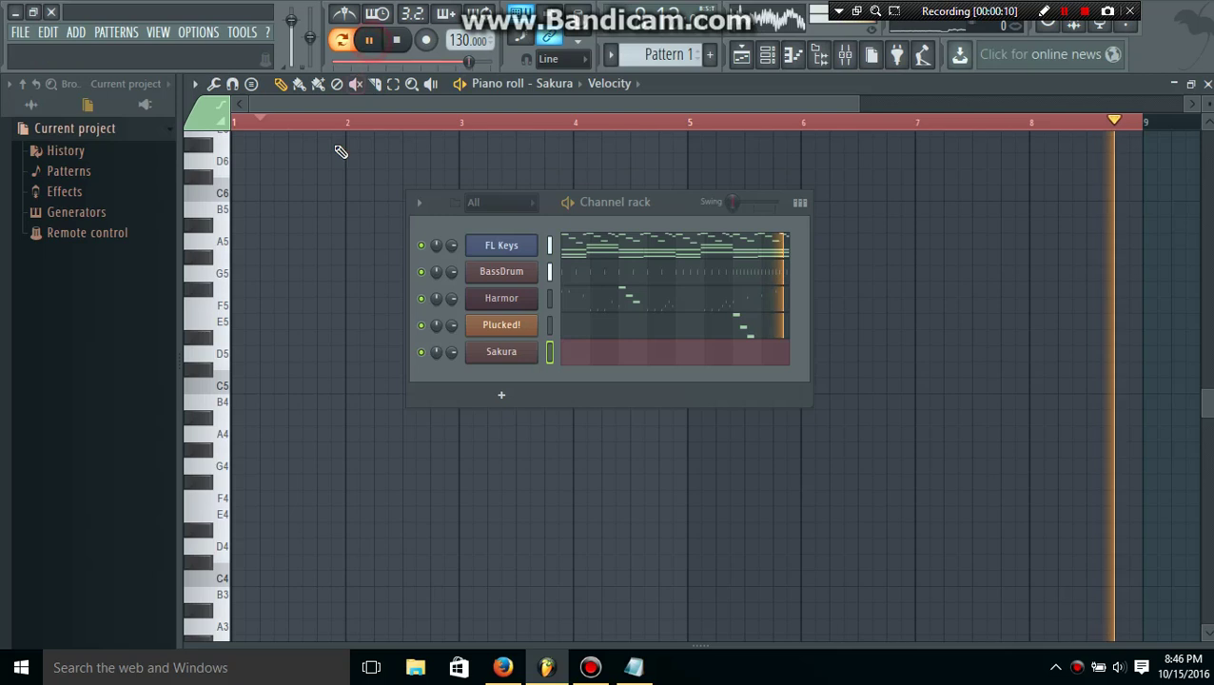
{"action": "left_click", "coordinate": [218, 385]}
{"action": "left_click", "coordinate": [218, 385]}
{"action": "left_click", "coordinate": [217, 385]}
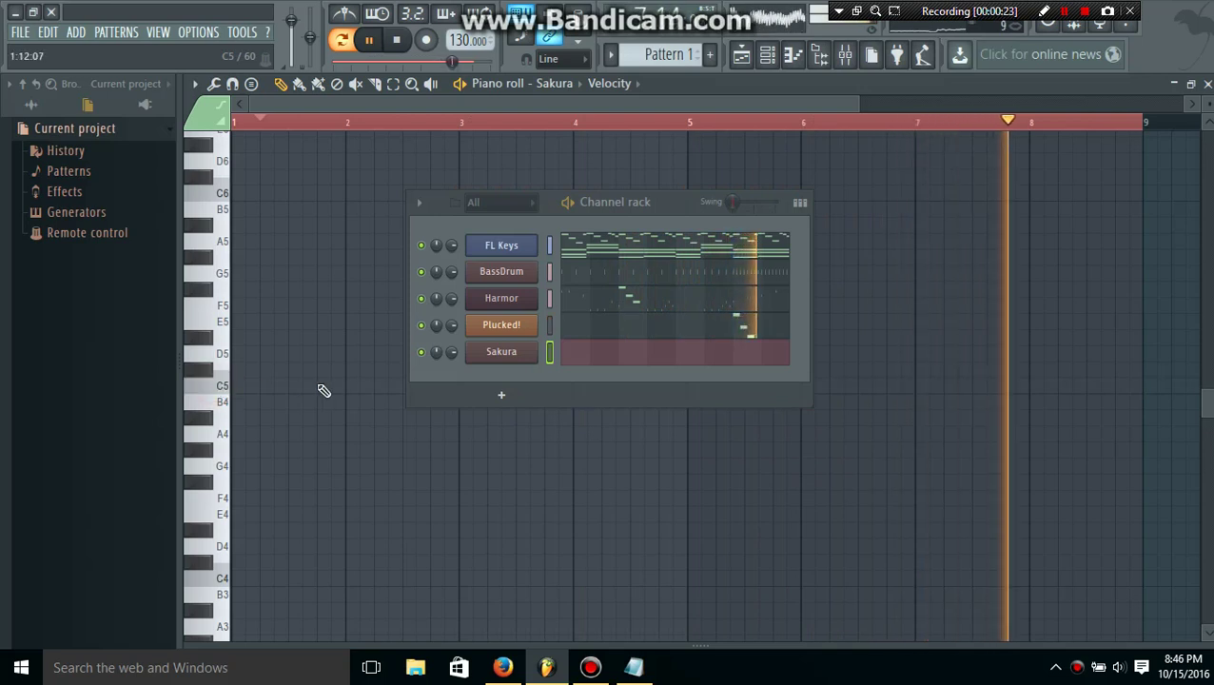
- Place a Sakura C5 note on the second beat of bar 2 and extend it to the end of the bar
{"action": "left_click", "coordinate": [360, 386]}
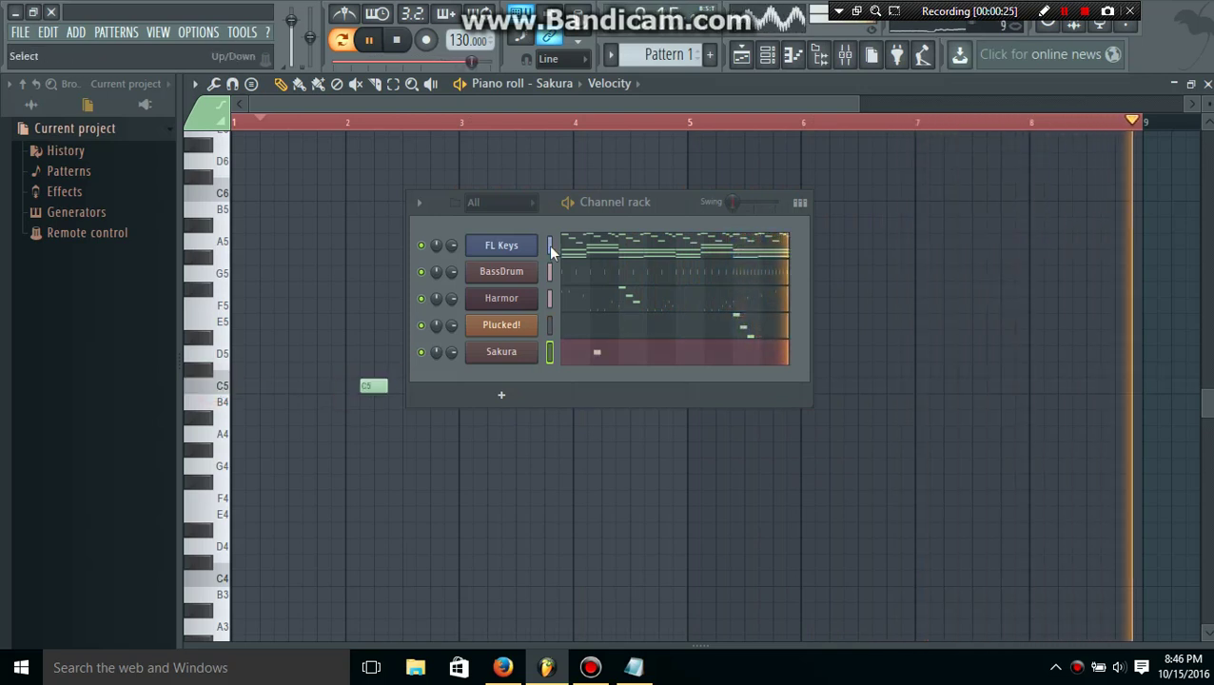
{"action": "left_click_drag", "start_coordinate": [604, 207], "coordinate": [881, 468]}
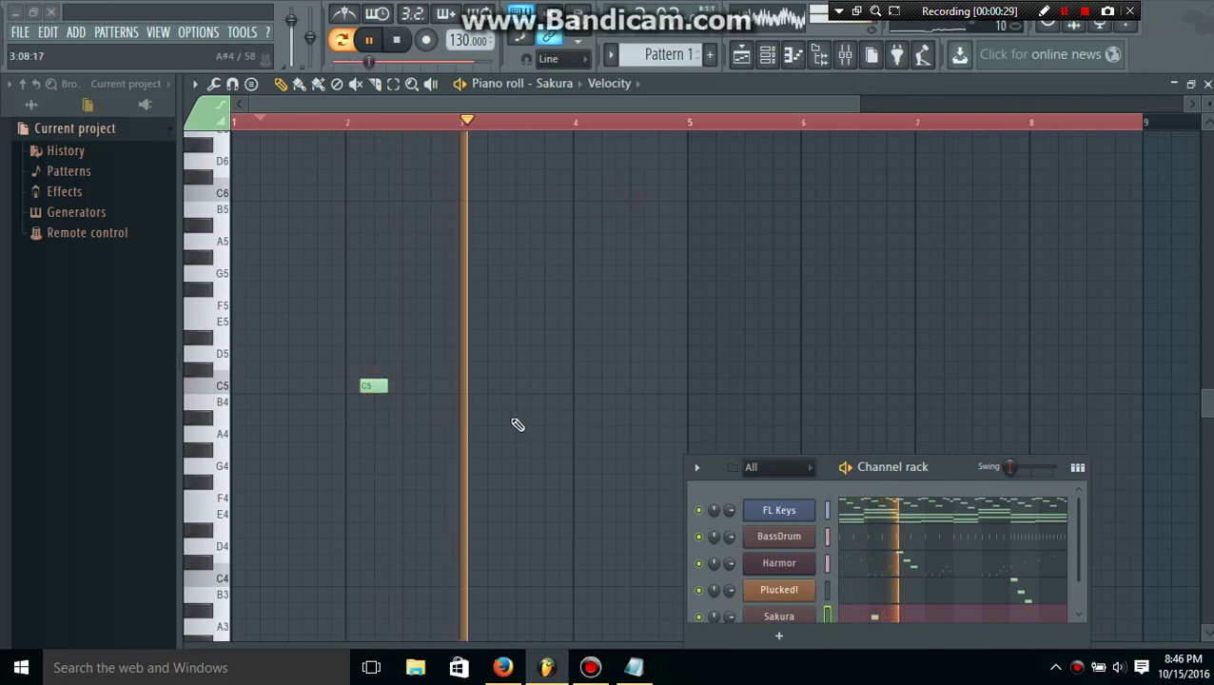
{"action": "right_click", "coordinate": [372, 386]}
{"action": "left_click", "coordinate": [383, 386]}
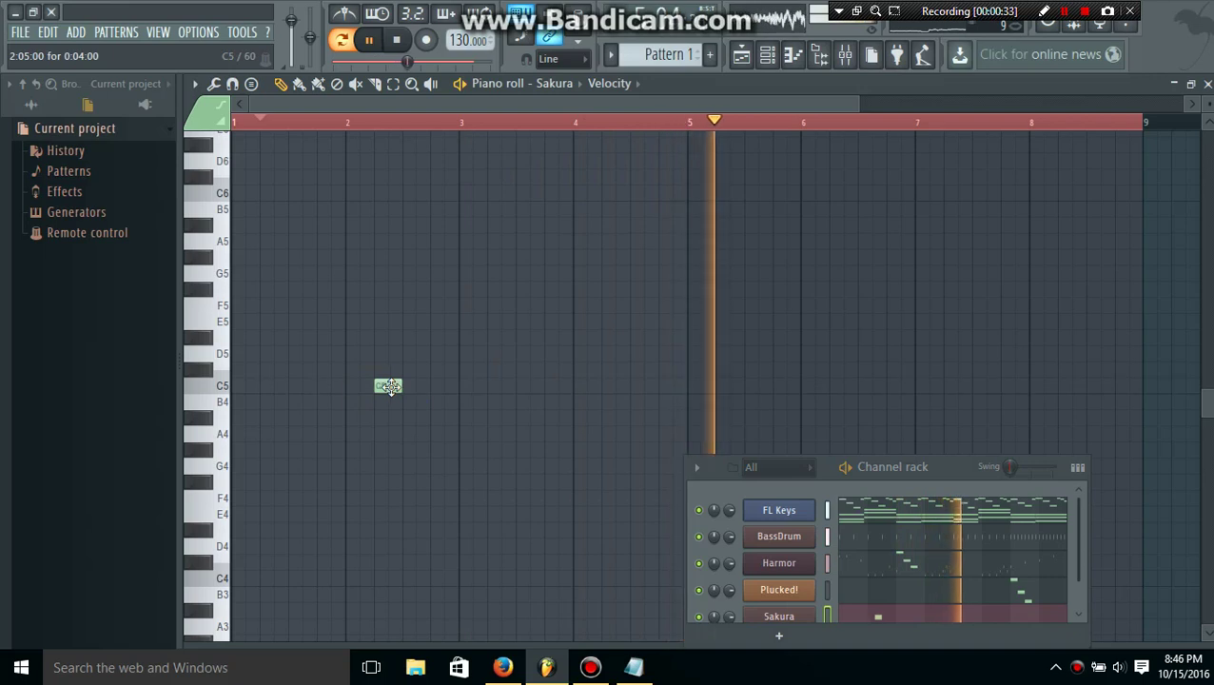
{"action": "left_click_drag", "start_coordinate": [406, 384], "coordinate": [461, 384]}
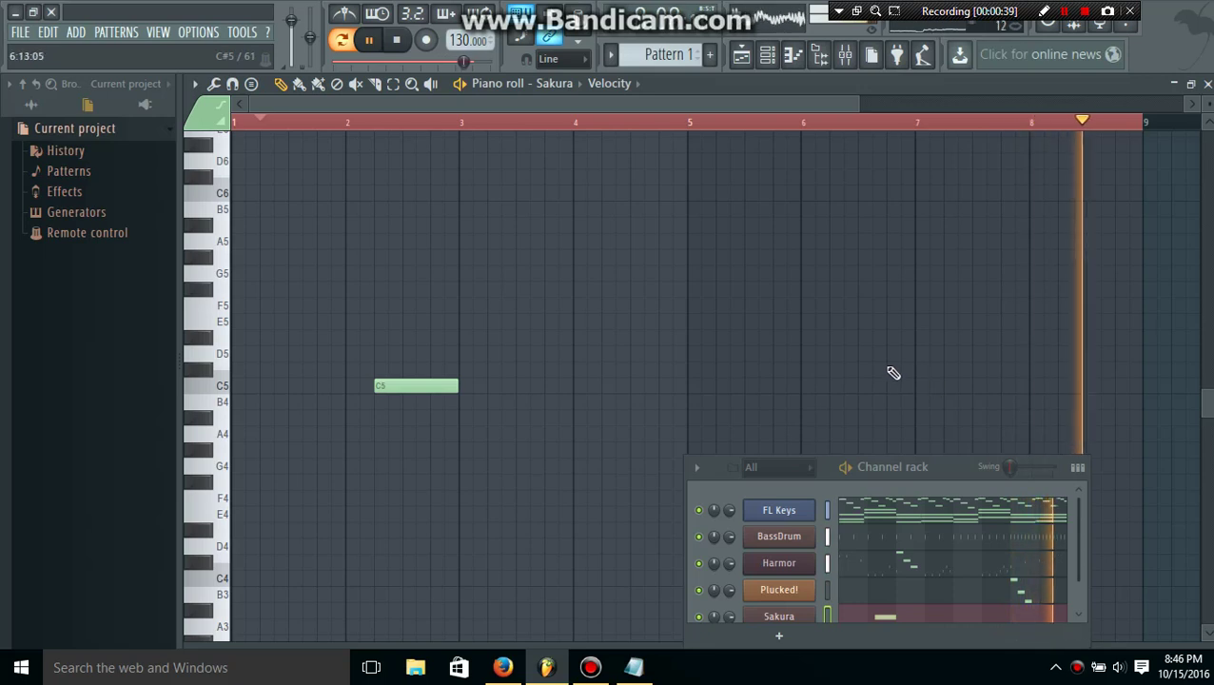
- Add a matching three-beat C5 note from the second beat to the end of bar 6
{"action": "left_click", "coordinate": [857, 370]}
{"action": "left_click_drag", "start_coordinate": [897, 369], "coordinate": [850, 376]}
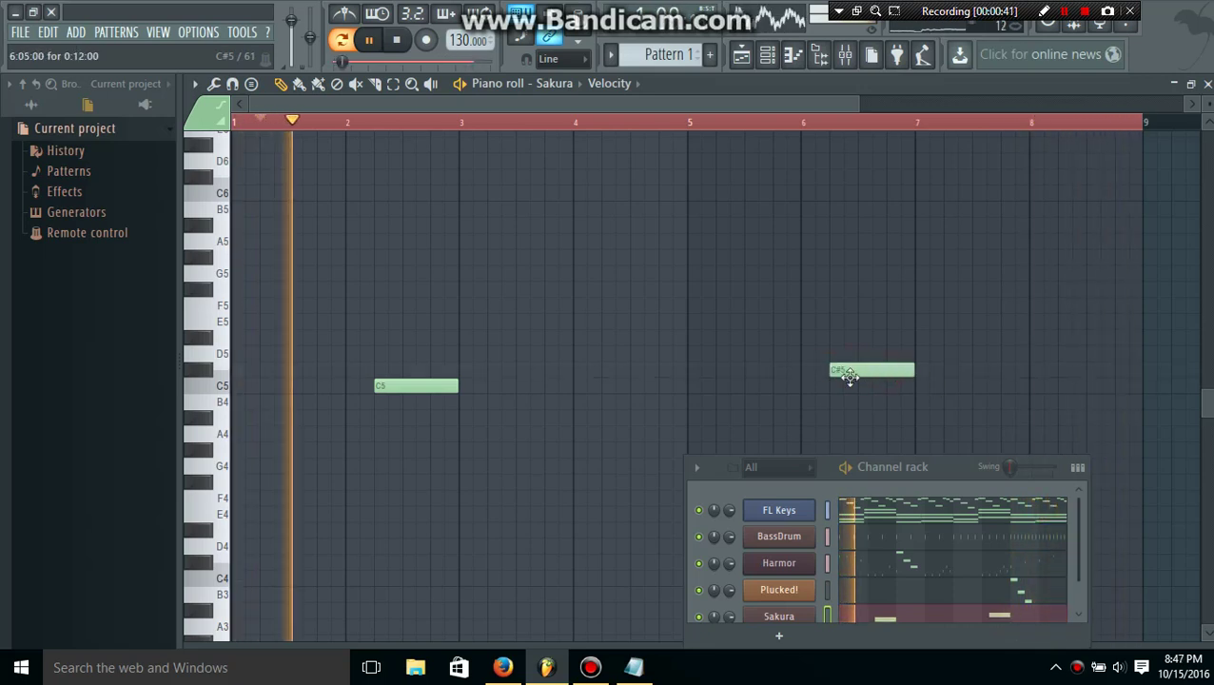
{"action": "left_click", "coordinate": [852, 370]}
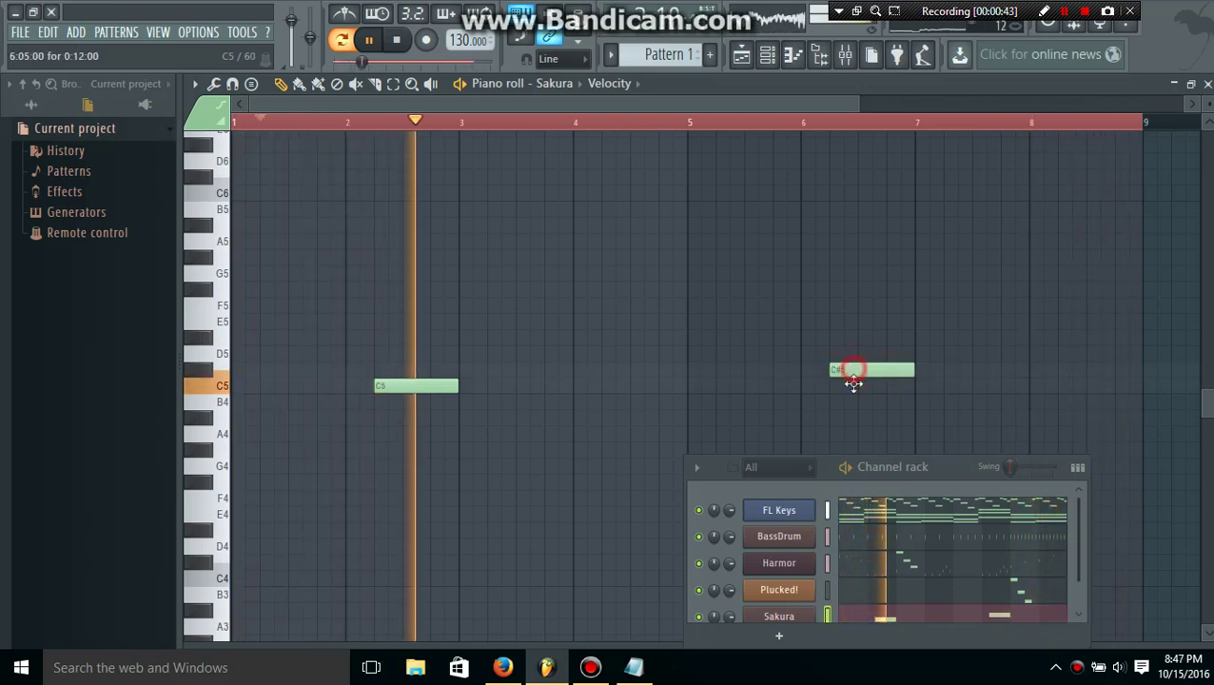
{"action": "left_click_drag", "start_coordinate": [853, 383], "coordinate": [848, 387]}
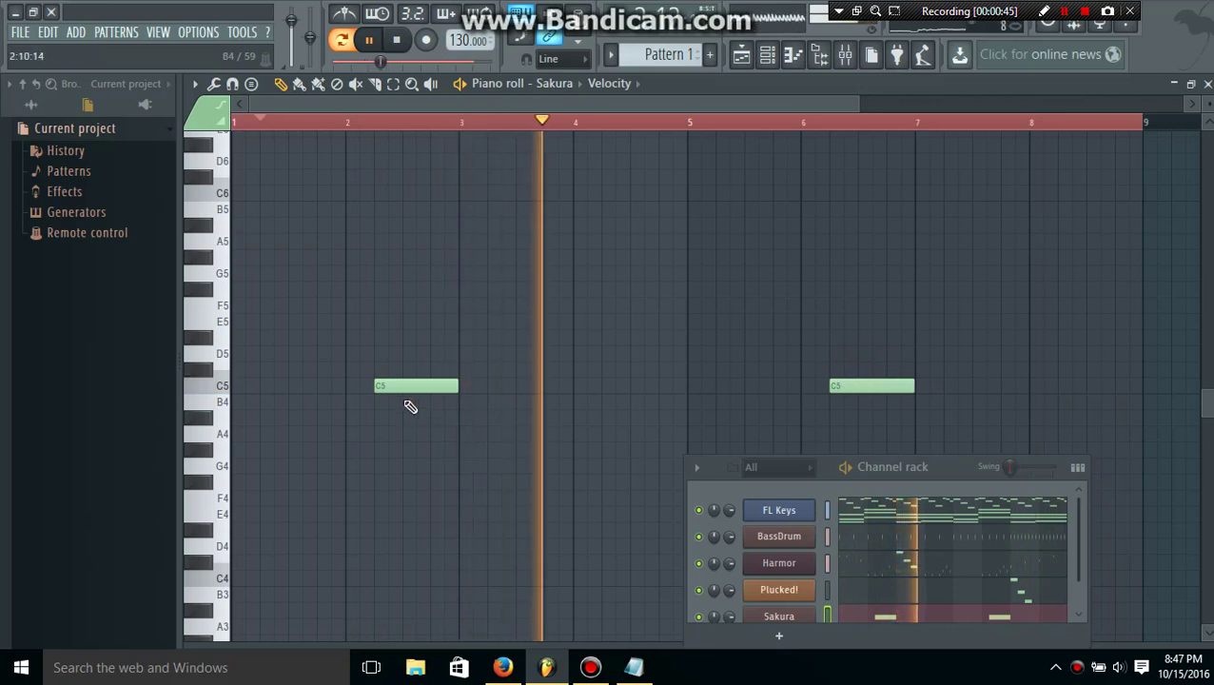
- Try a second C5 in bar 3 with bar 2's note shifted earlier, and restore the single note on bar 2's second beat
{"action": "left_click_drag", "start_coordinate": [366, 387], "coordinate": [495, 385]}
{"action": "right_click", "coordinate": [352, 383]}
{"action": "scroll", "coordinate": [380, 380], "scroll_direction": "right", "scroll_amount": 1}
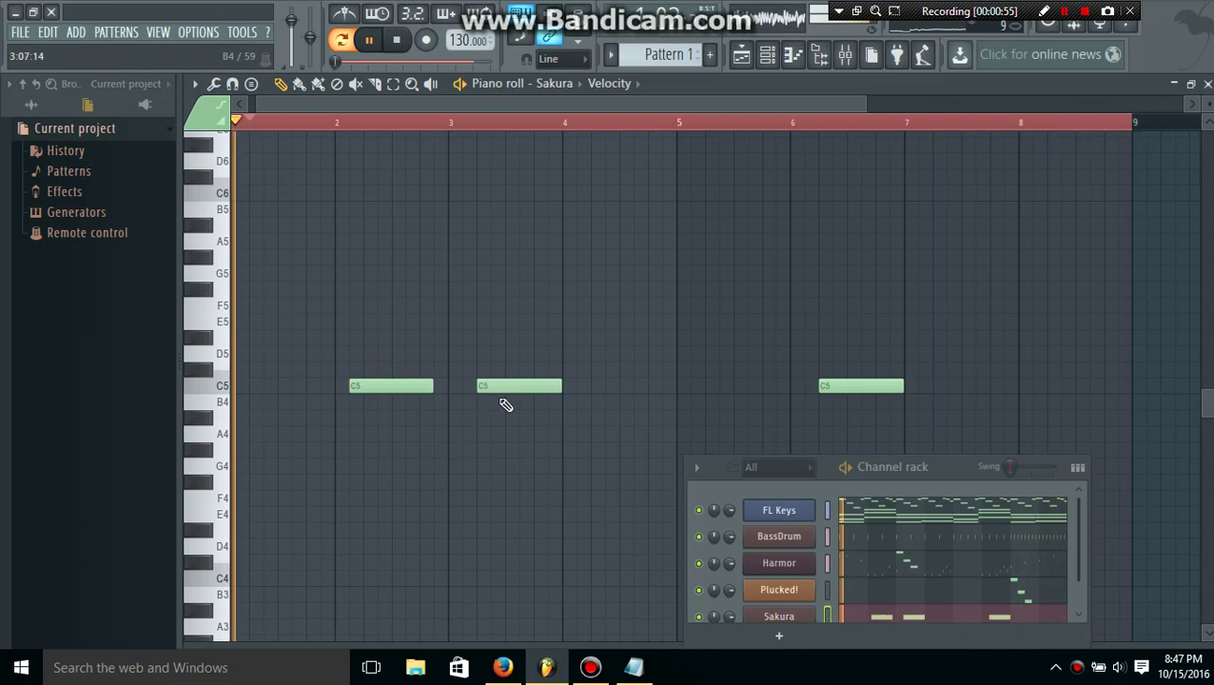
{"action": "right_click", "coordinate": [501, 386]}
{"action": "left_click_drag", "start_coordinate": [406, 386], "coordinate": [426, 386]}
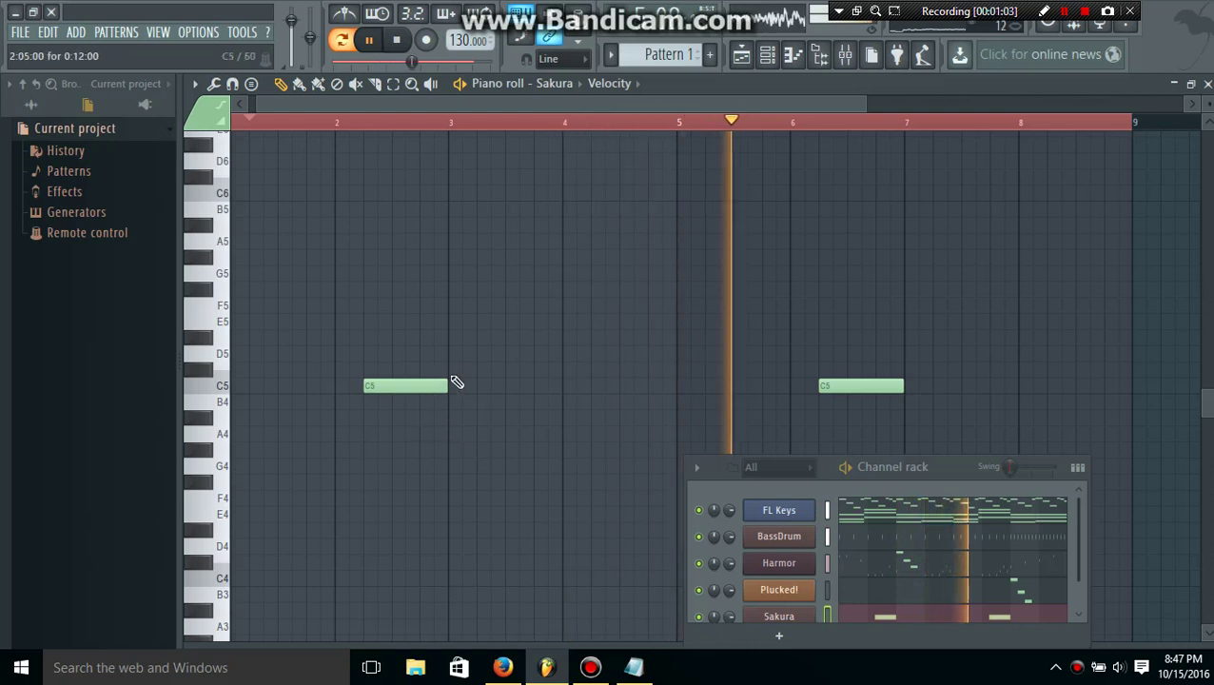
- Copy a short C5 hit from the BassDrum part and paste it into the Sakura part
{"action": "right_click", "coordinate": [778, 537]}
{"action": "left_click", "coordinate": [831, 501]}
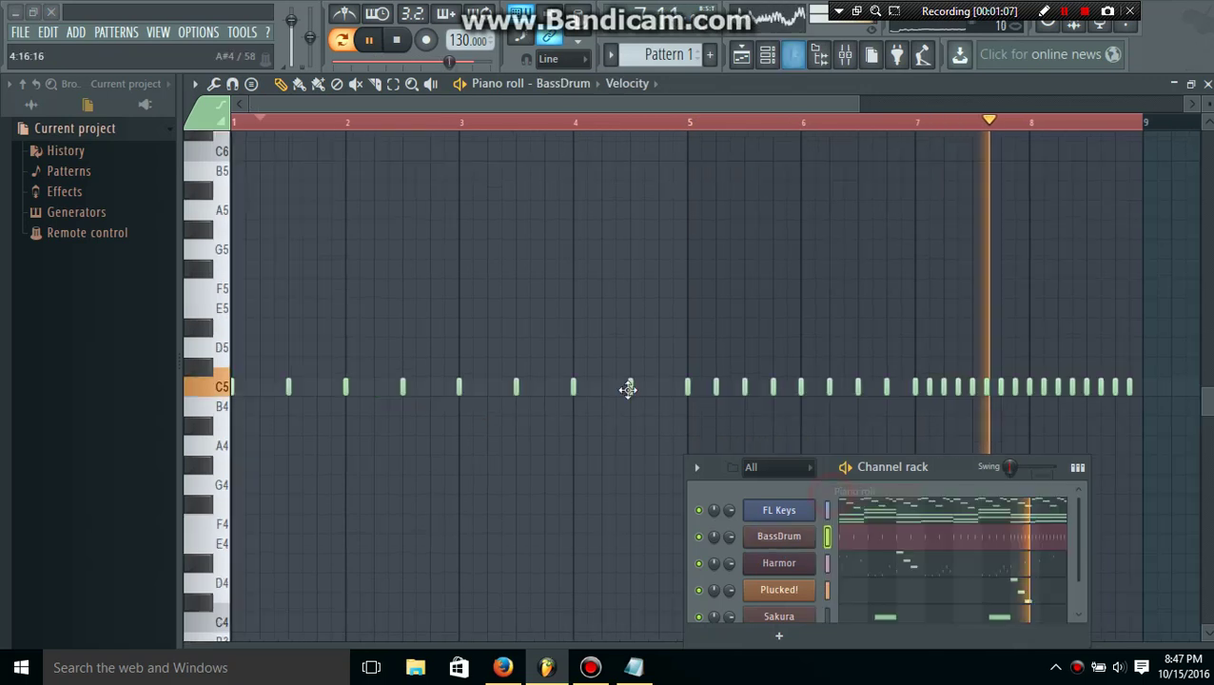
{"action": "left_click", "coordinate": [404, 386]}
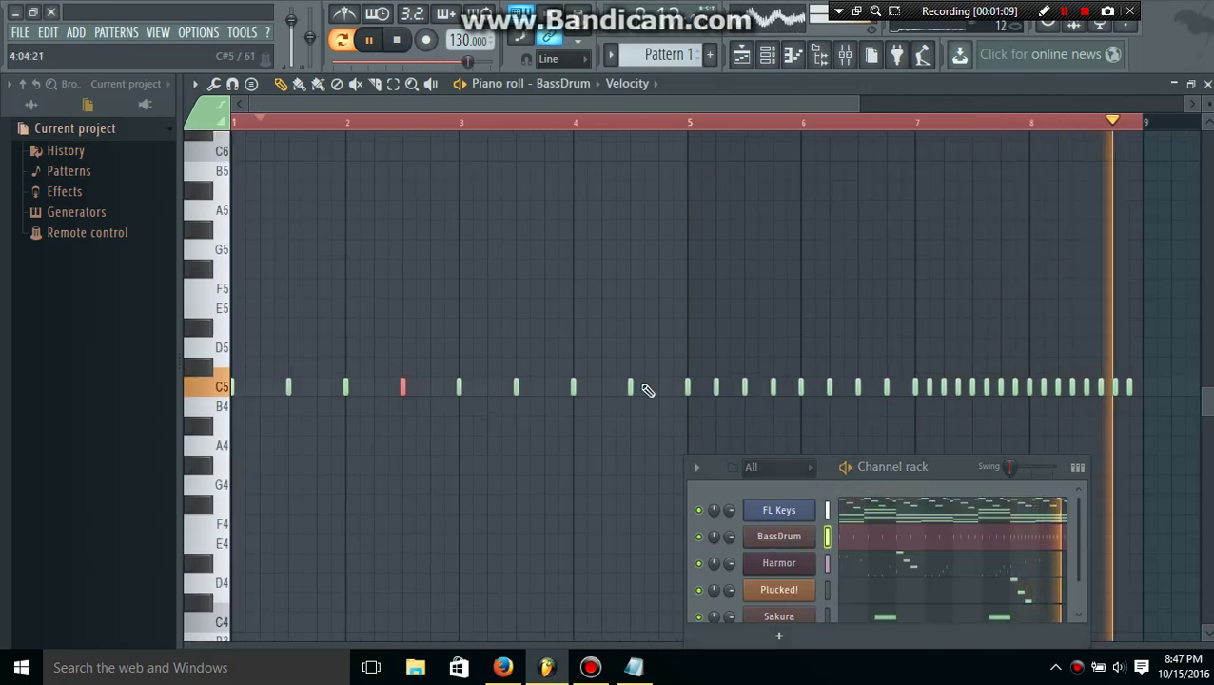
{"action": "left_click_drag", "start_coordinate": [829, 467], "coordinate": [798, 363]}
{"action": "right_click", "coordinate": [756, 513]}
{"action": "left_click", "coordinate": [810, 491]}
{"action": "left_click", "coordinate": [323, 385]}
{"action": "right_click", "coordinate": [330, 388]}
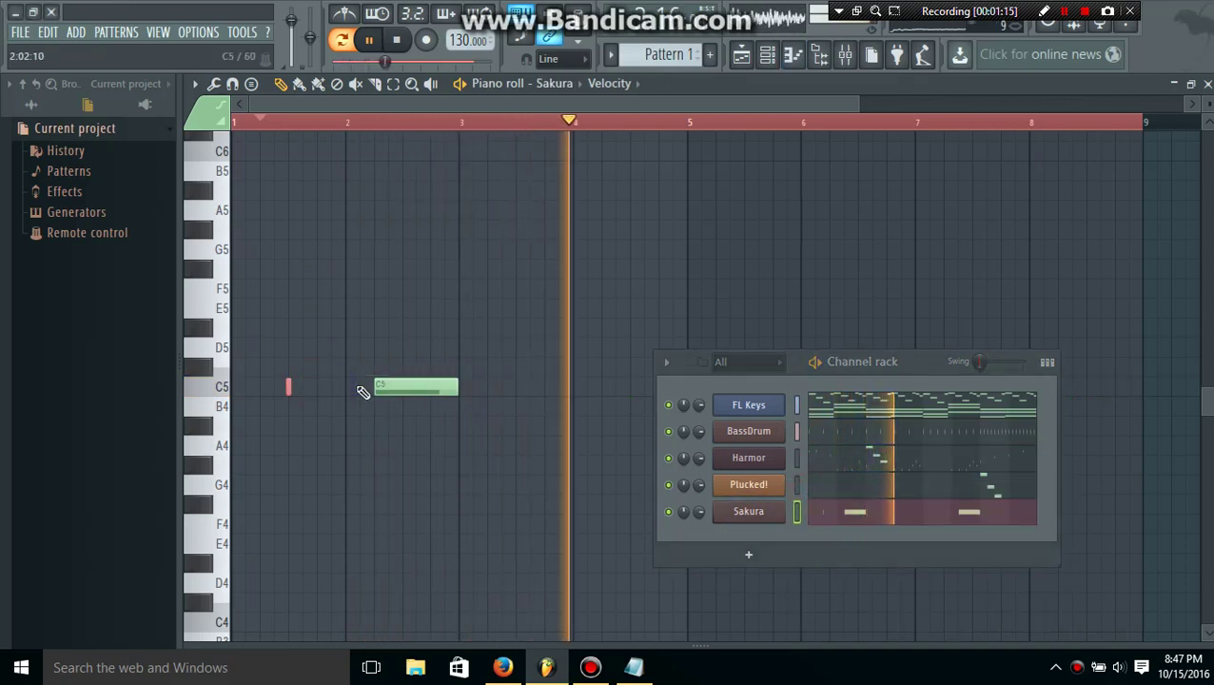
- Place the short Sakura C5 on step 5 of bar 2 and run the long note from step 7 to the bar's end
{"action": "left_click_drag", "start_coordinate": [357, 387], "coordinate": [427, 386]}
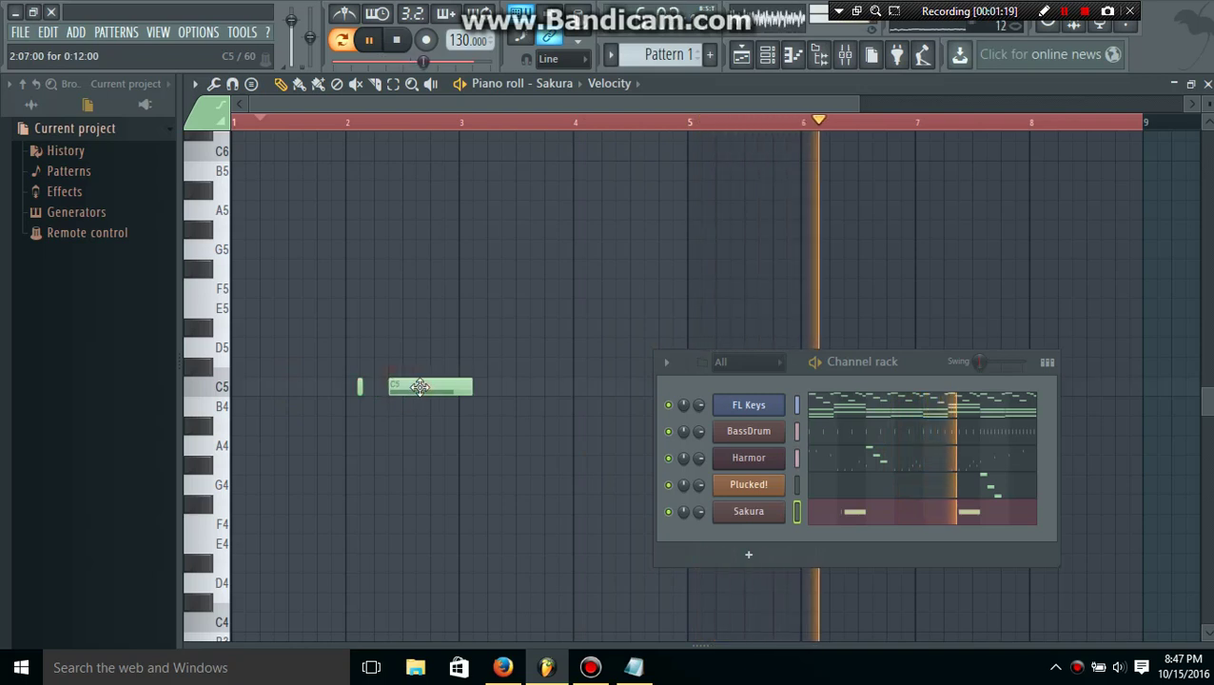
{"action": "left_click_drag", "start_coordinate": [482, 388], "coordinate": [459, 388]}
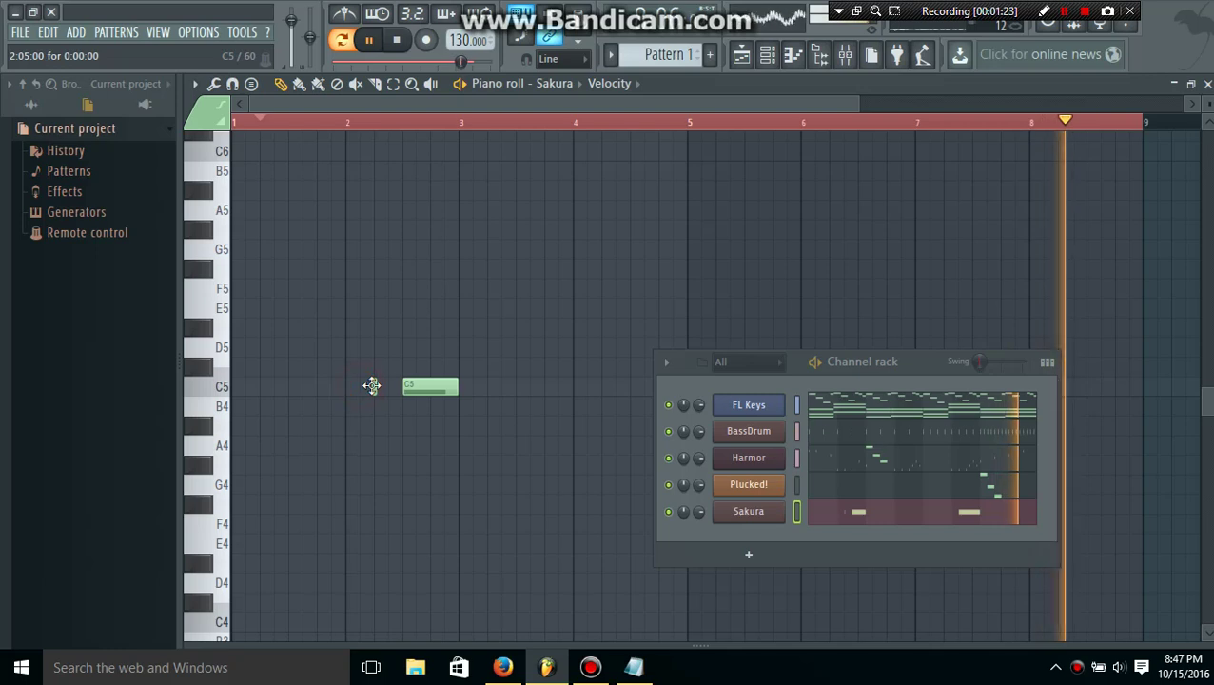
{"action": "left_click_drag", "start_coordinate": [896, 360], "coordinate": [725, 466]}
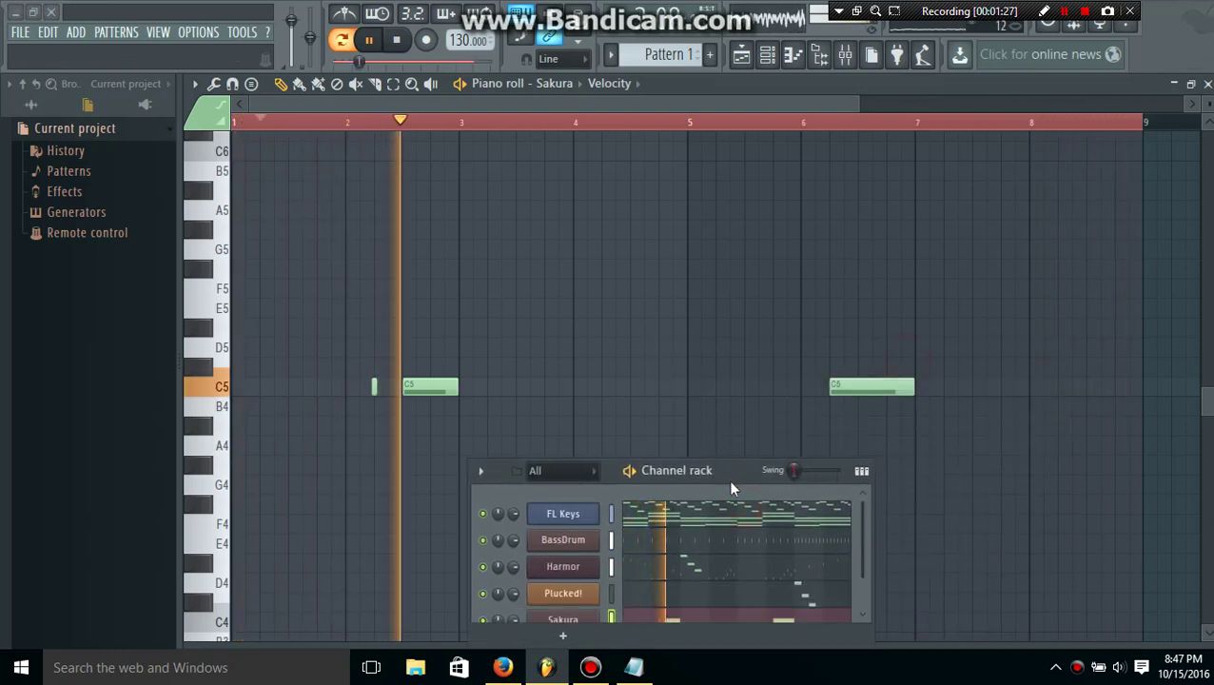
{"action": "left_click_drag", "start_coordinate": [448, 386], "coordinate": [434, 386]}
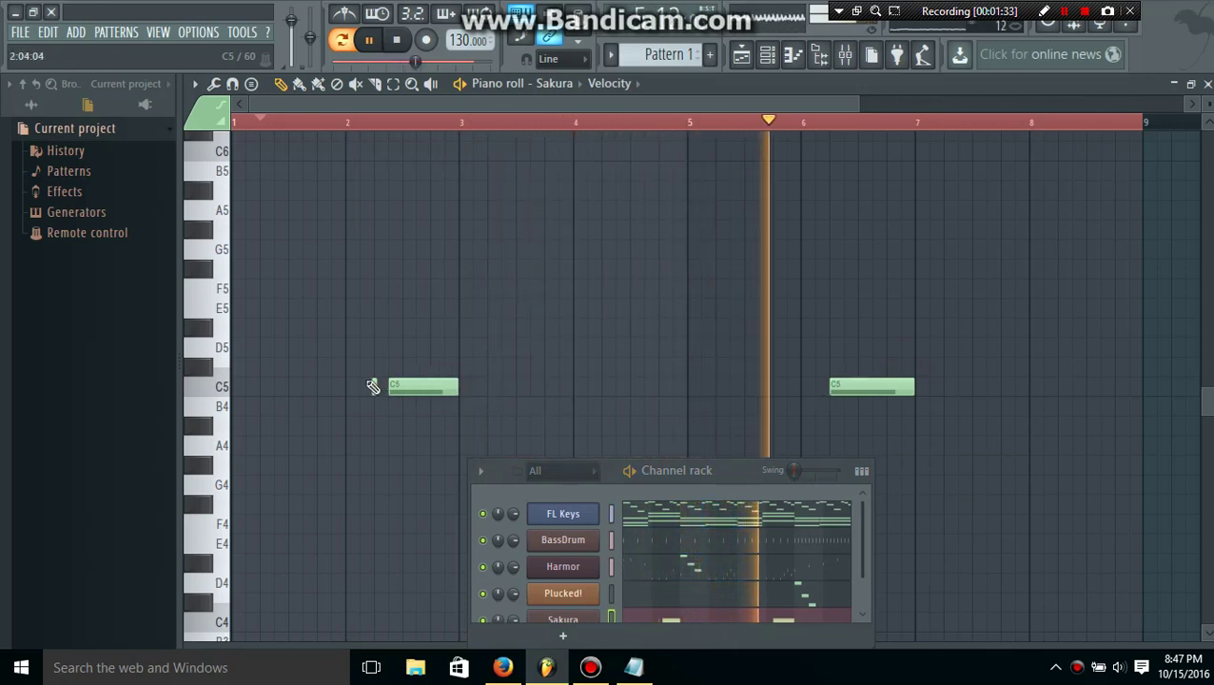
- Paste another short C5 hit just before bar 6's long Sakura note and delete the stray note in bar 5
{"action": "left_click", "coordinate": [709, 386]}
{"action": "key", "text": "ctrl+v"}
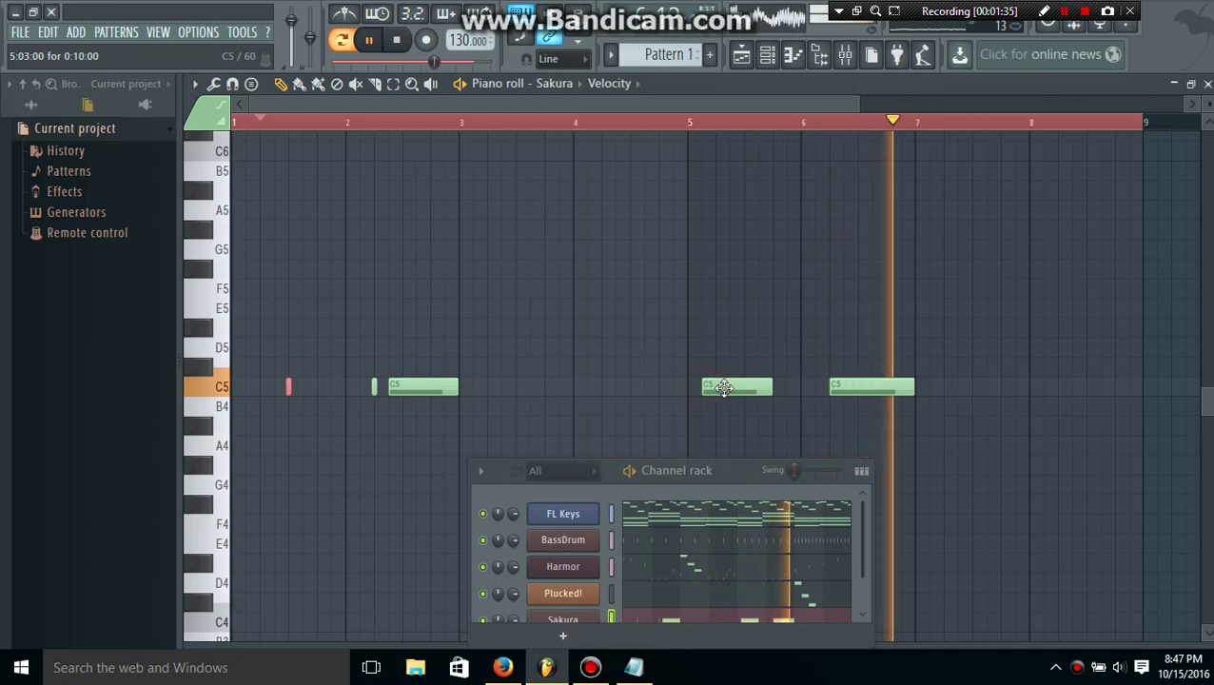
{"action": "left_click_drag", "start_coordinate": [289, 388], "coordinate": [812, 387]}
{"action": "right_click", "coordinate": [733, 387]}
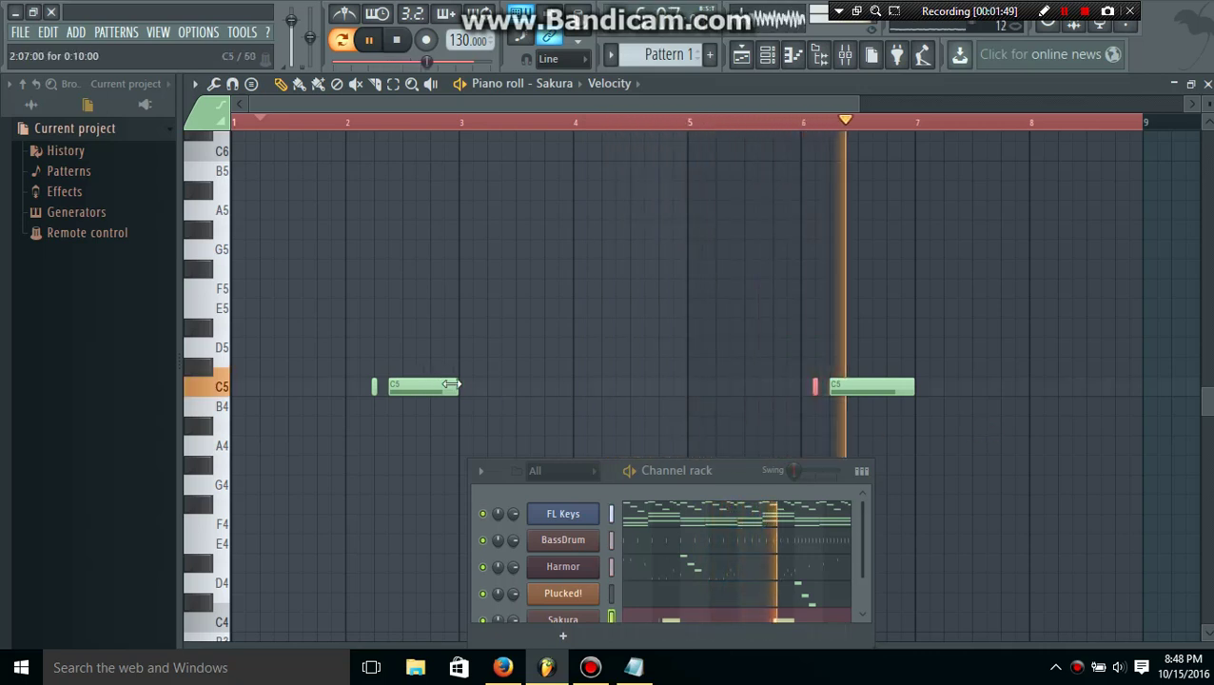
- Try later starts for bar 2's C5 pair, restore them, and retime bar 6's pair to steps 5 and 7
{"action": "left_click_drag", "start_coordinate": [453, 385], "coordinate": [388, 388]}
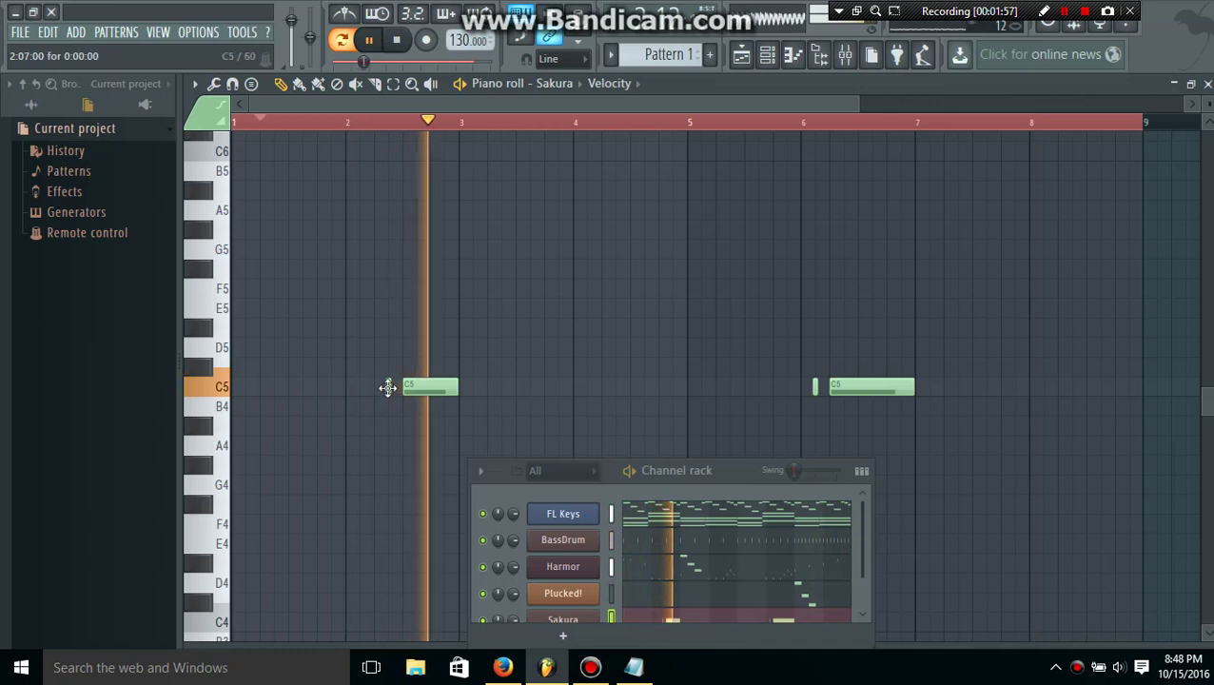
{"action": "left_click_drag", "start_coordinate": [388, 387], "coordinate": [380, 387]}
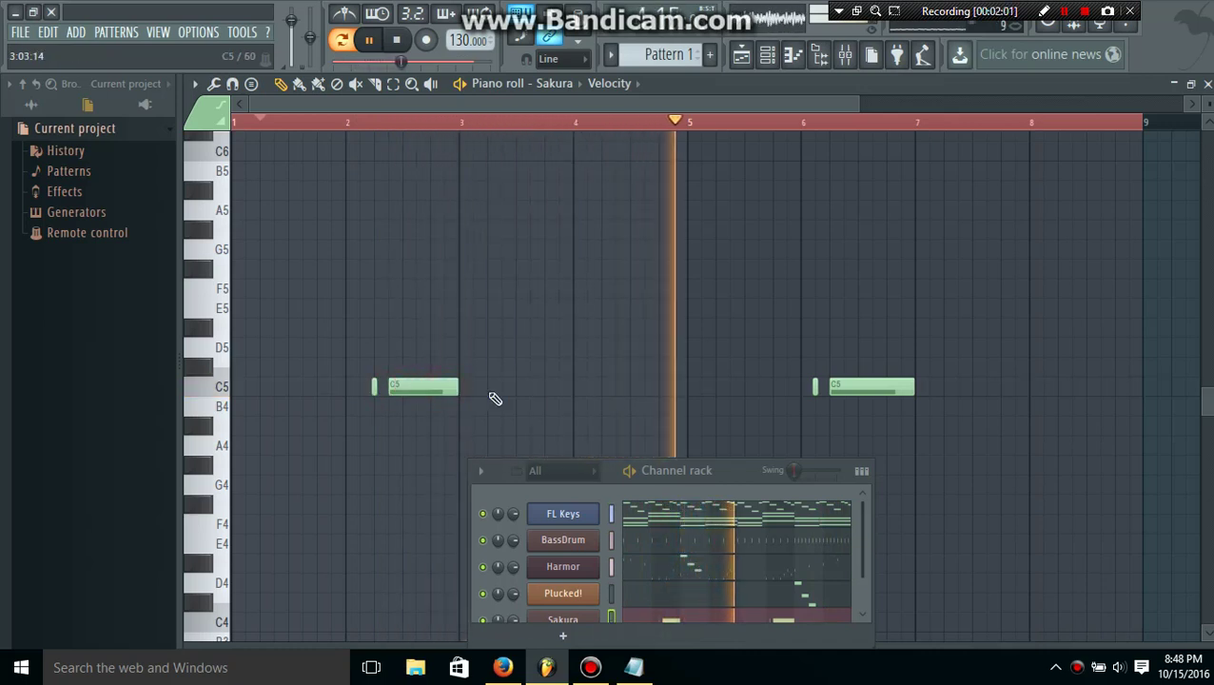
{"action": "left_click_drag", "start_coordinate": [883, 388], "coordinate": [833, 387]}
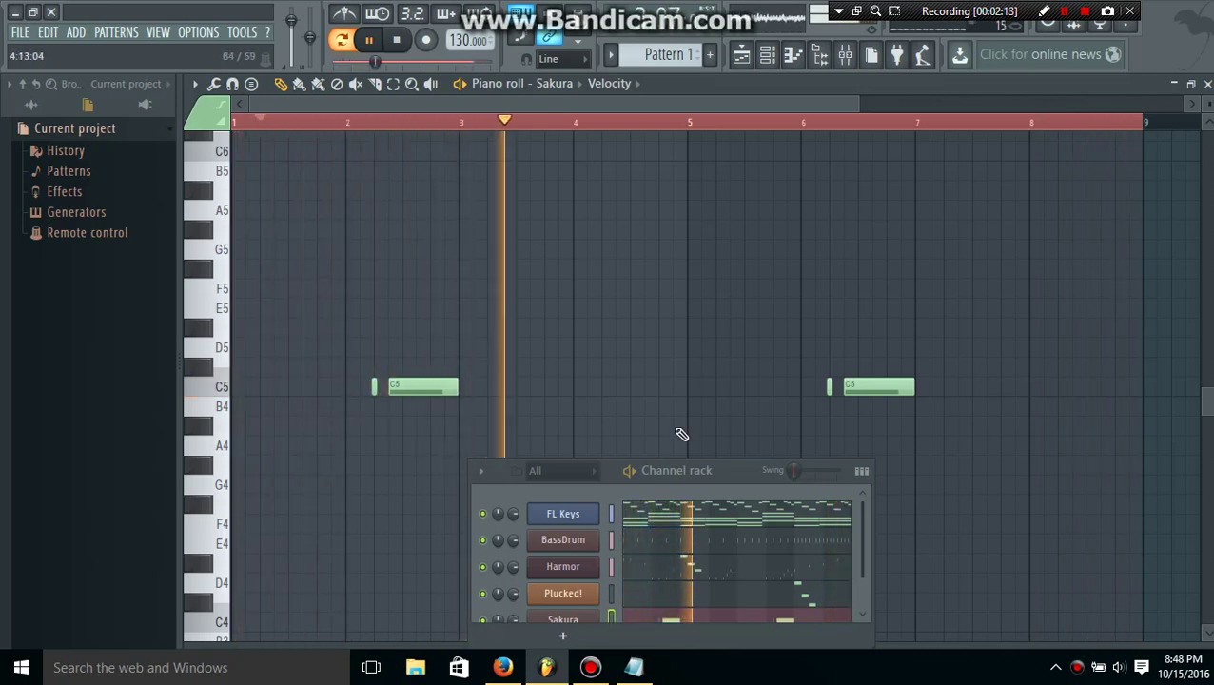
- Mute the BassDrum and Harmor channels and add a BooBass channel
{"action": "left_click_drag", "start_coordinate": [731, 472], "coordinate": [818, 300]}
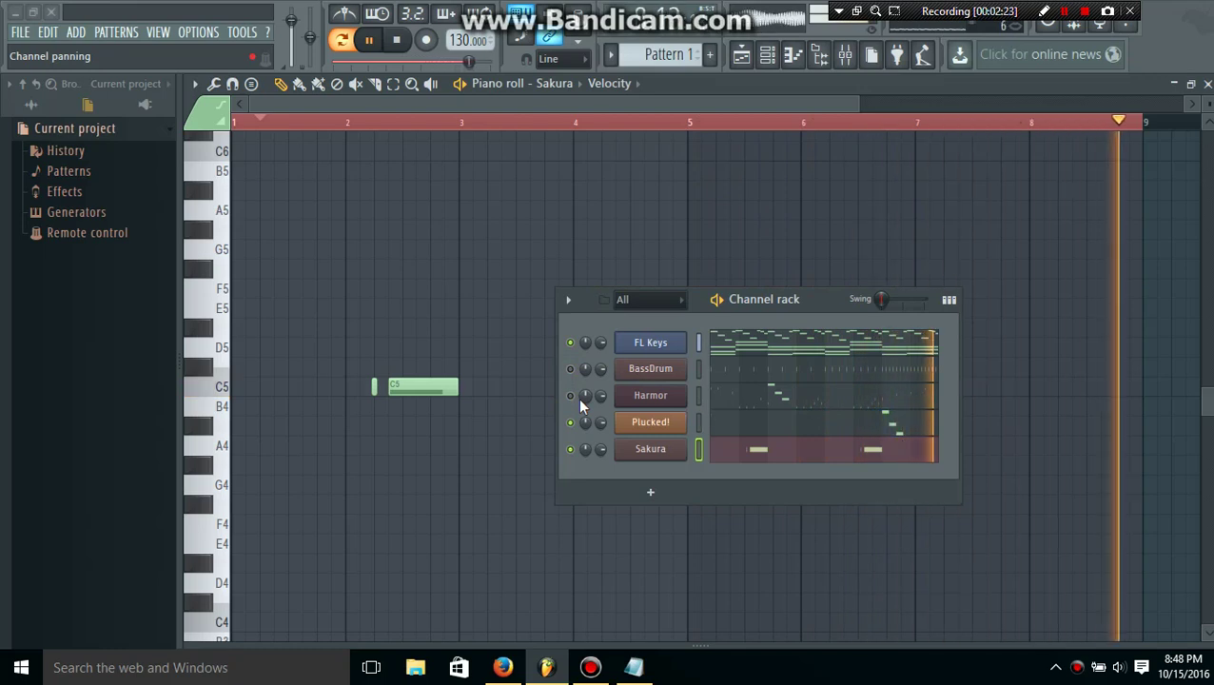
{"action": "left_click", "coordinate": [649, 492]}
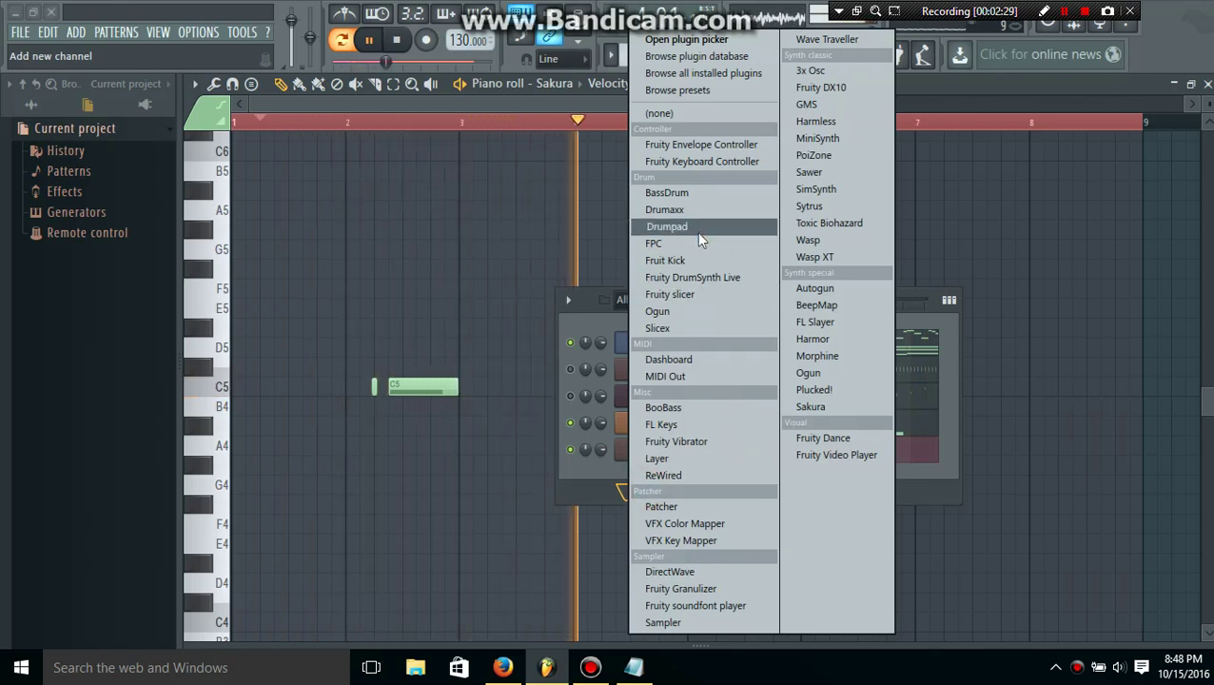
{"action": "left_click", "coordinate": [696, 408]}
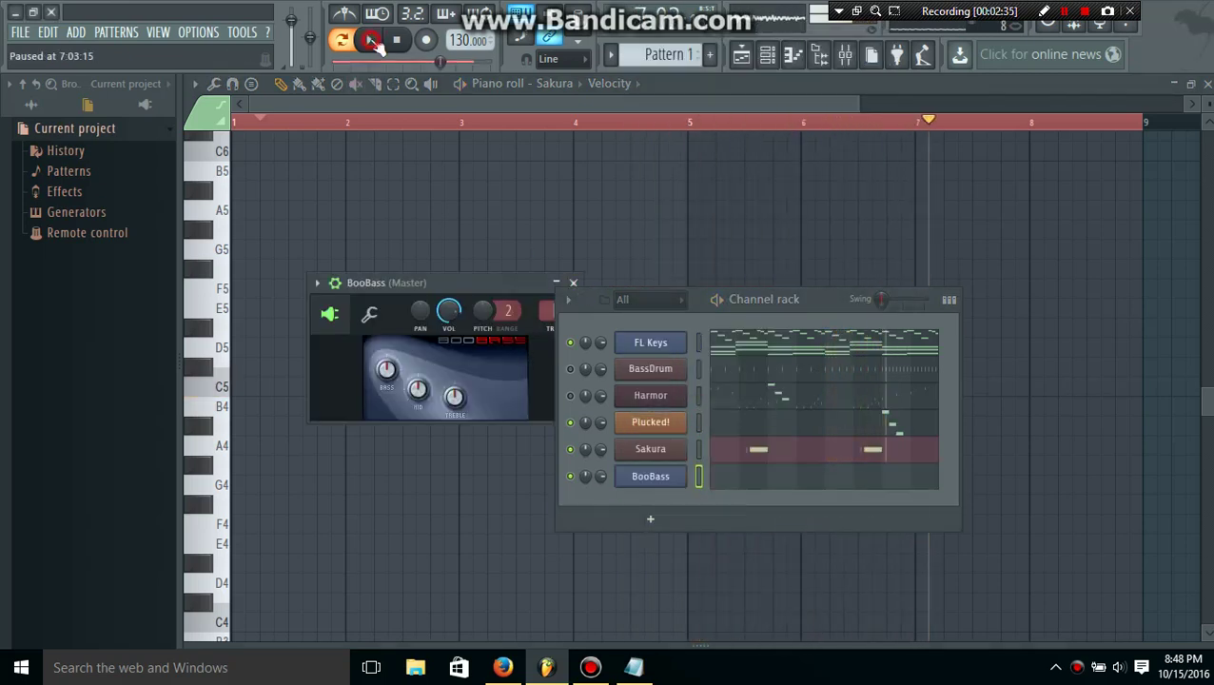
- Open BooBass's piano roll and audition D9 against the playing pattern
{"action": "left_click", "coordinate": [574, 282]}
{"action": "right_click", "coordinate": [681, 468]}
{"action": "left_click", "coordinate": [699, 471]}
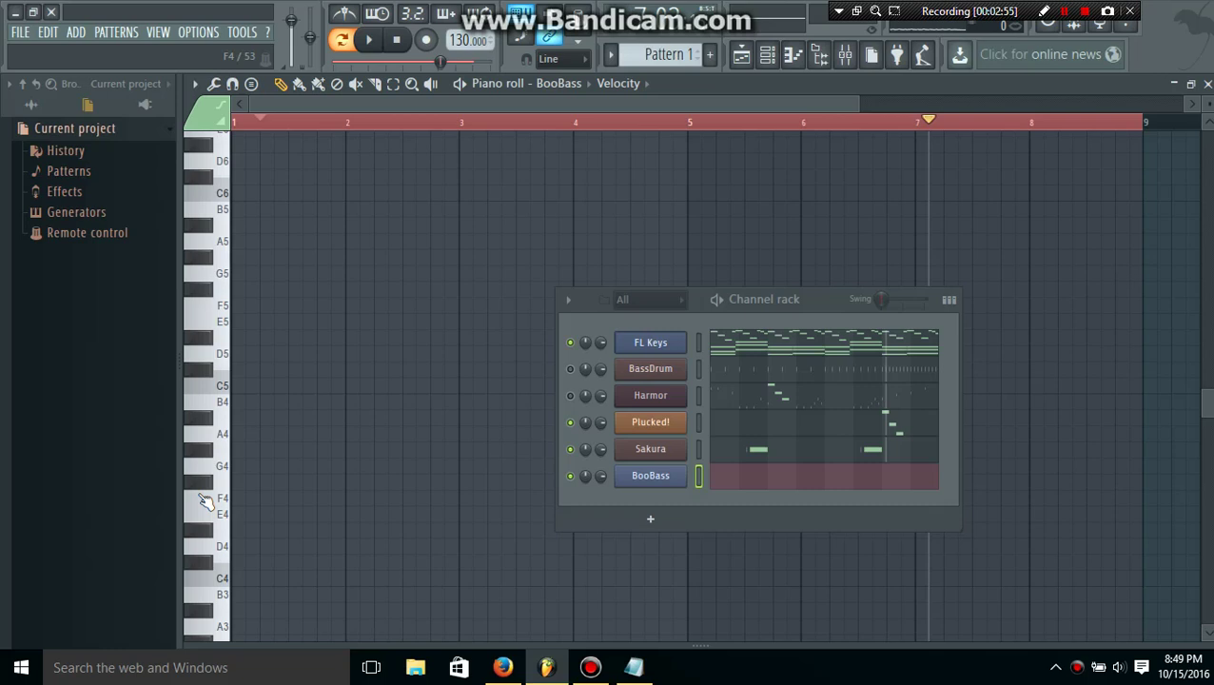
{"action": "scroll", "coordinate": [221, 374], "scroll_direction": "up", "scroll_amount": 3}
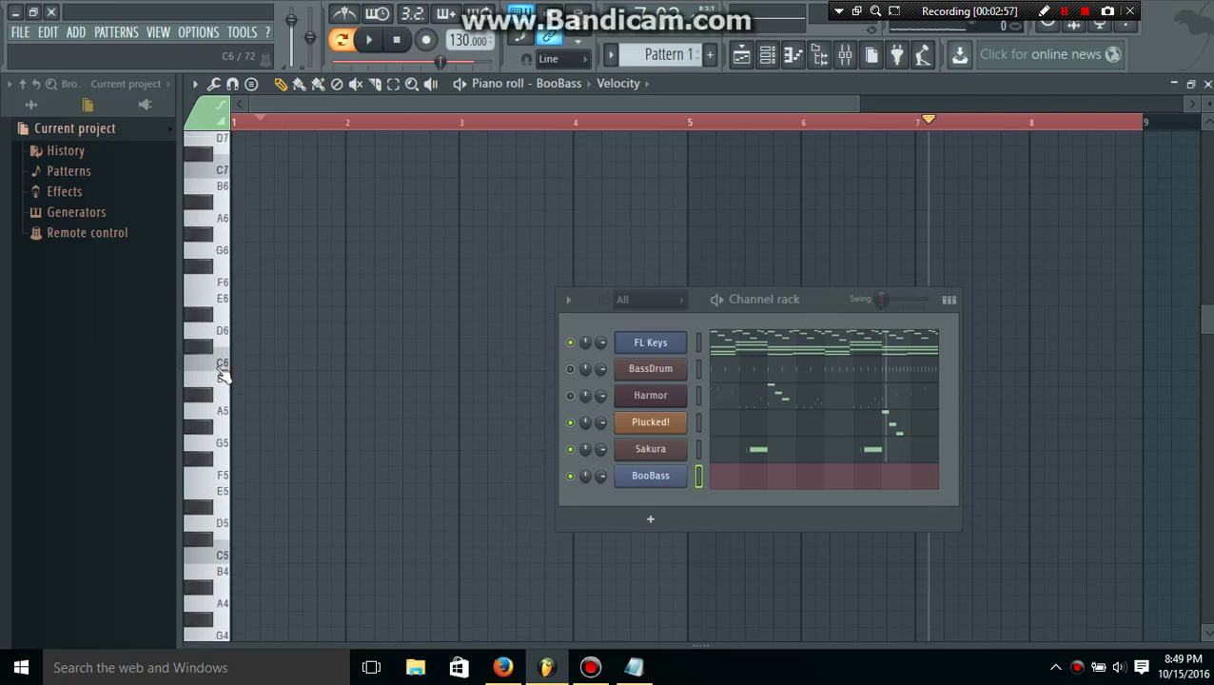
{"action": "scroll", "coordinate": [222, 373], "scroll_direction": "up", "scroll_amount": 10}
{"action": "scroll", "coordinate": [217, 377], "scroll_direction": "up", "scroll_amount": 3}
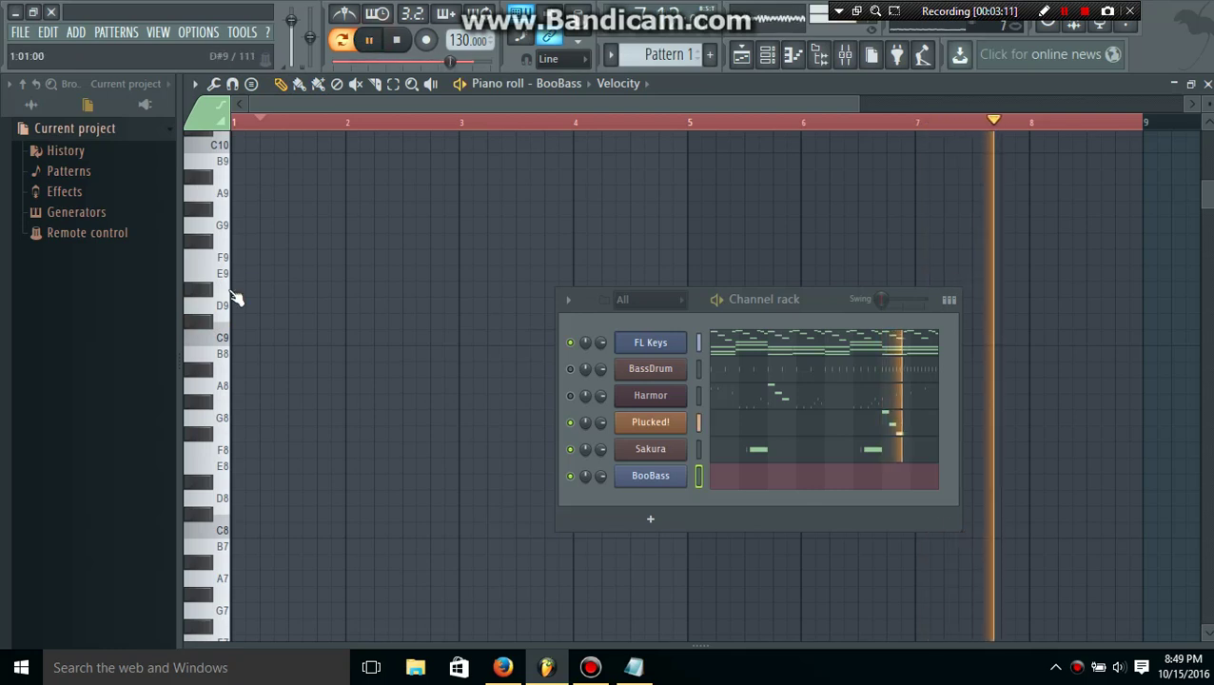
{"action": "left_click", "coordinate": [211, 314]}
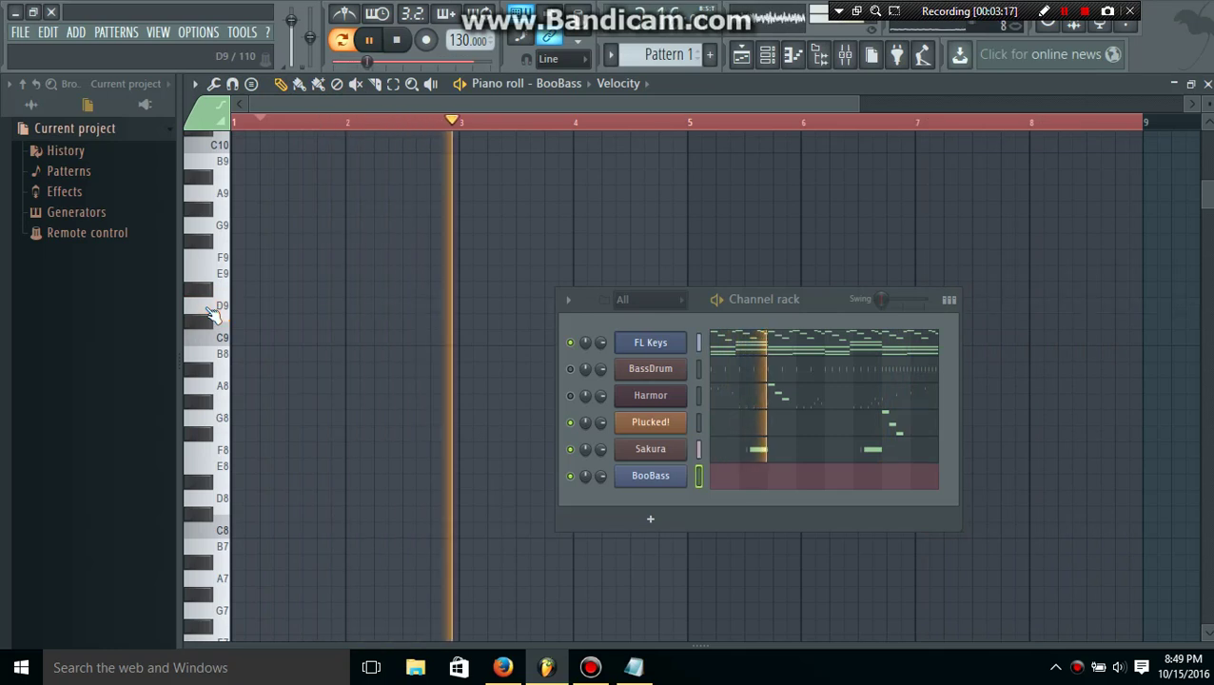
{"action": "left_click", "coordinate": [207, 309]}
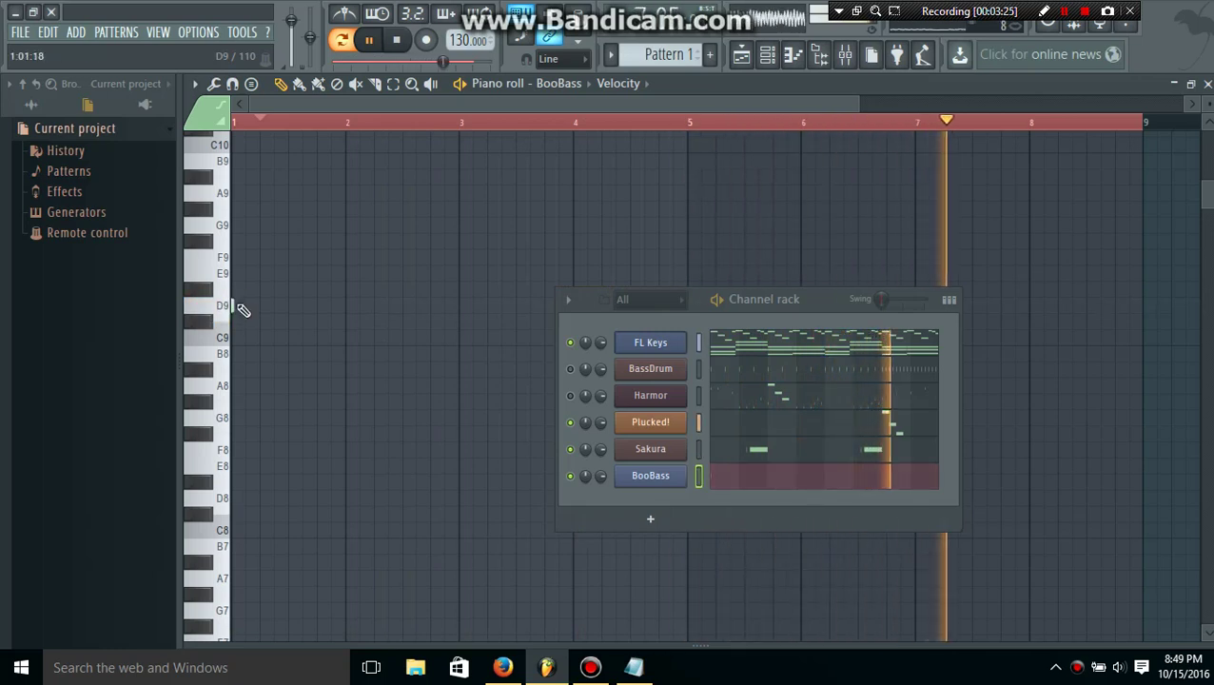
- Draw a 28-step BooBass D9 from the start of bar 1, followed directly by a one-bar G8
{"action": "left_click", "coordinate": [237, 305]}
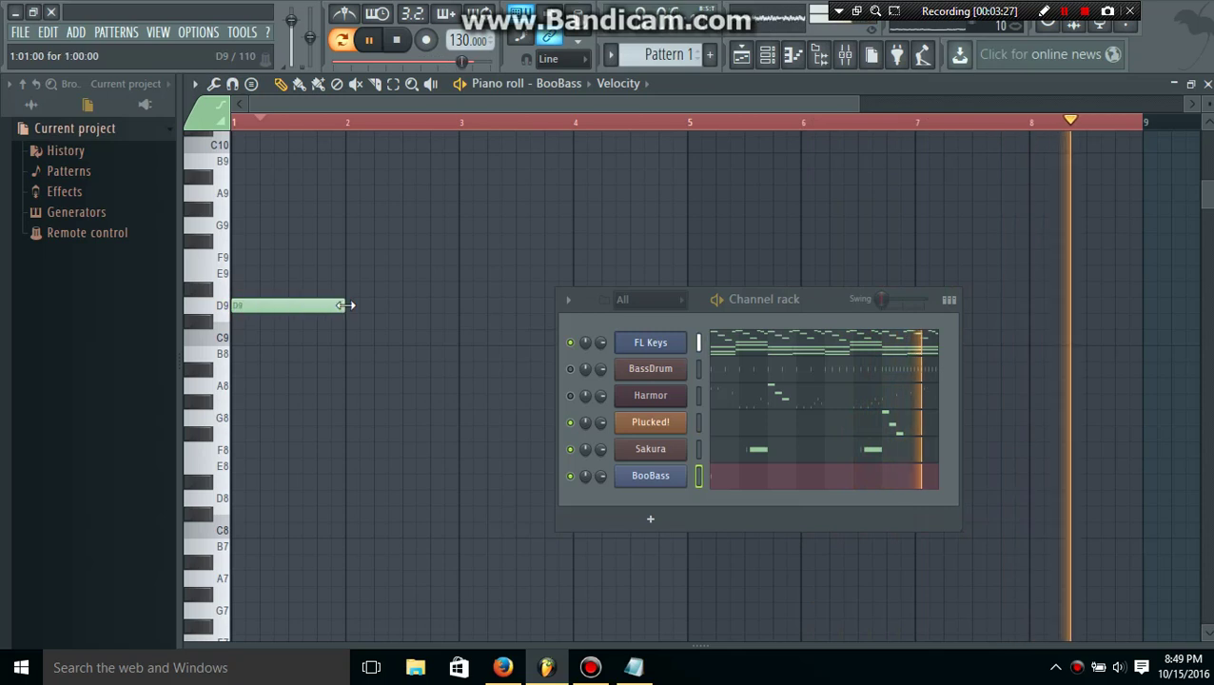
{"action": "left_click_drag", "start_coordinate": [348, 305], "coordinate": [433, 307]}
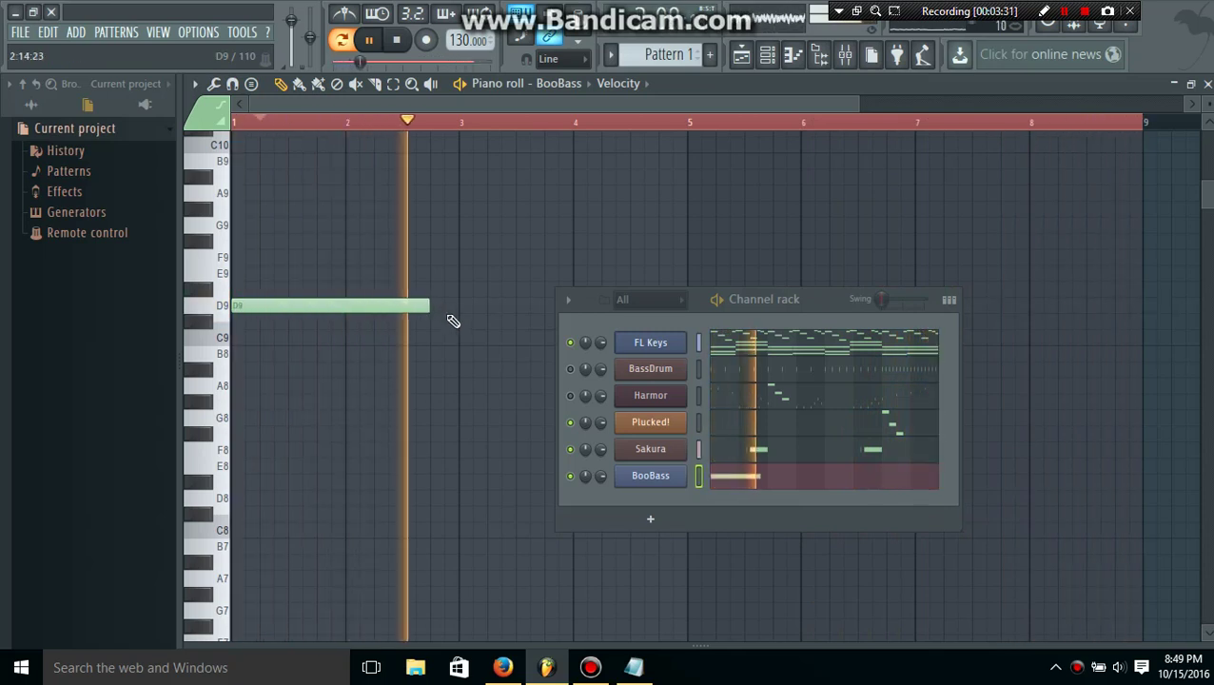
{"action": "left_click", "coordinate": [437, 419]}
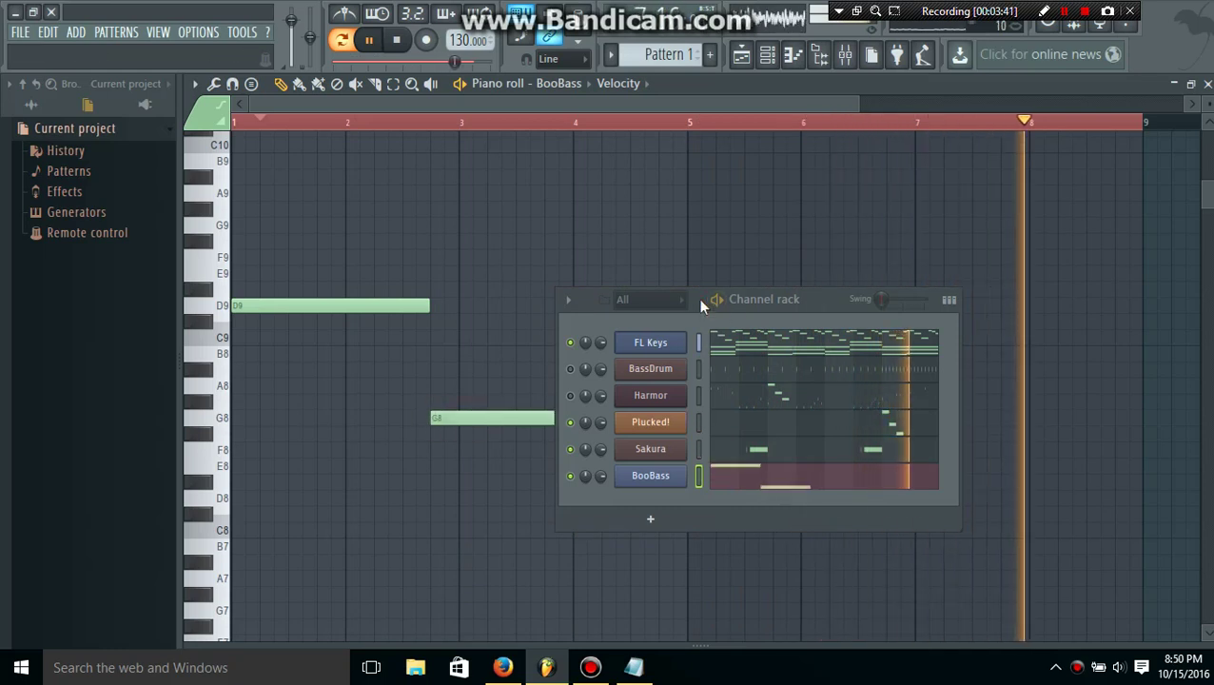
{"action": "left_click_drag", "start_coordinate": [700, 300], "coordinate": [655, 502]}
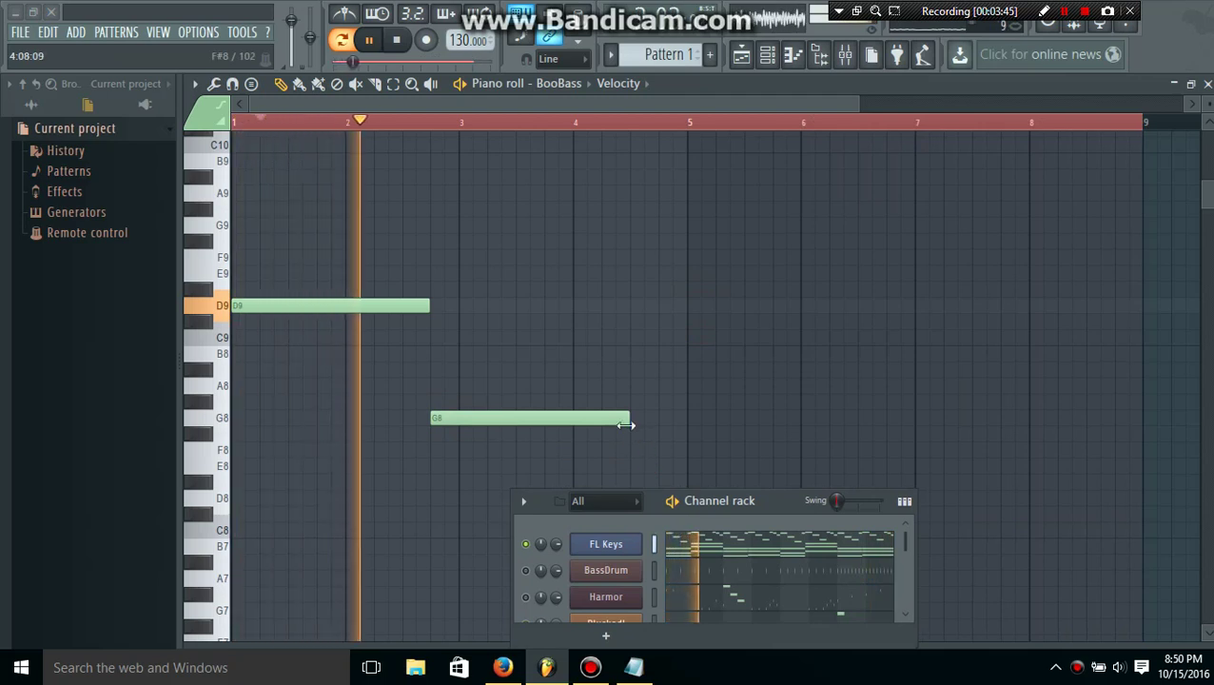
{"action": "left_click_drag", "start_coordinate": [627, 417], "coordinate": [549, 418]}
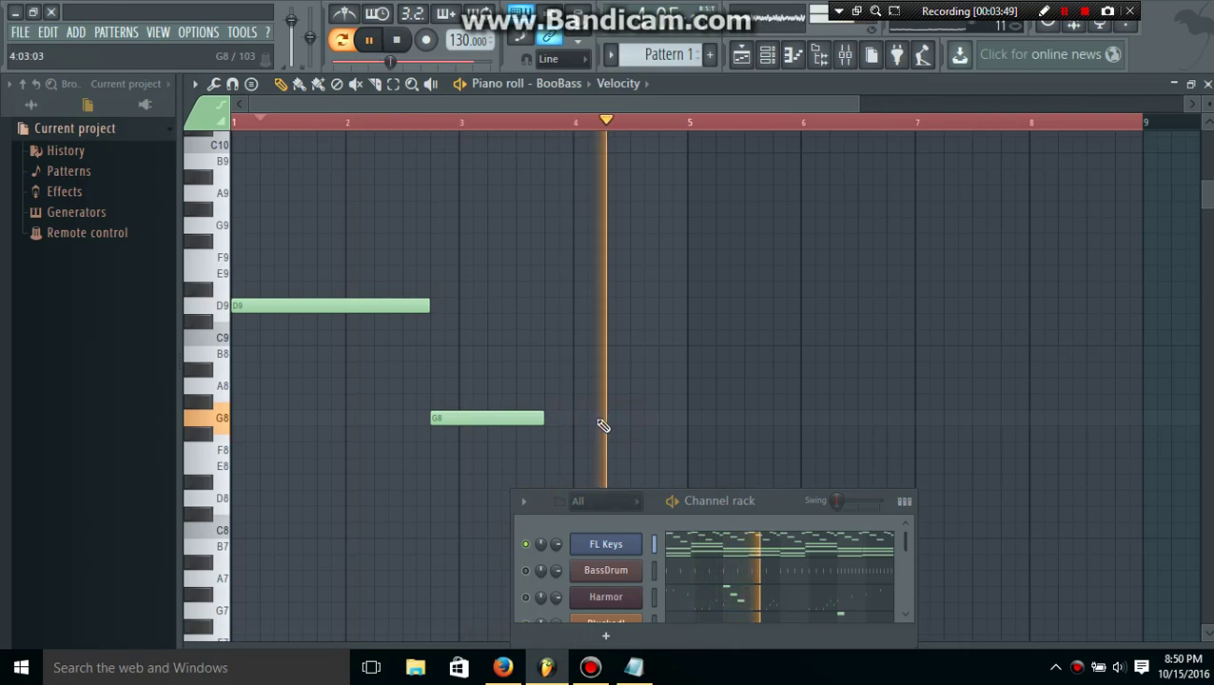
- Add an 18-step A8 right after the G8, and a 28-step D9 from step 15 of bar 4
{"action": "left_click", "coordinate": [550, 385]}
{"action": "left_click_drag", "start_coordinate": [643, 385], "coordinate": [675, 383]}
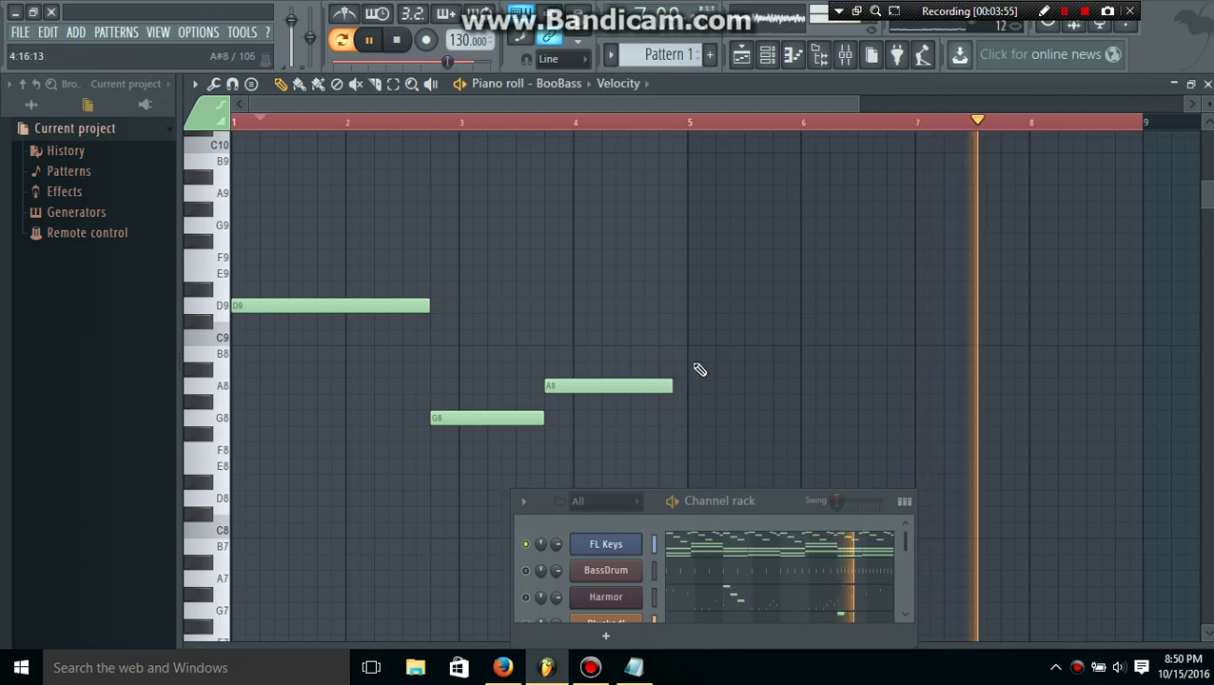
{"action": "left_click", "coordinate": [678, 305]}
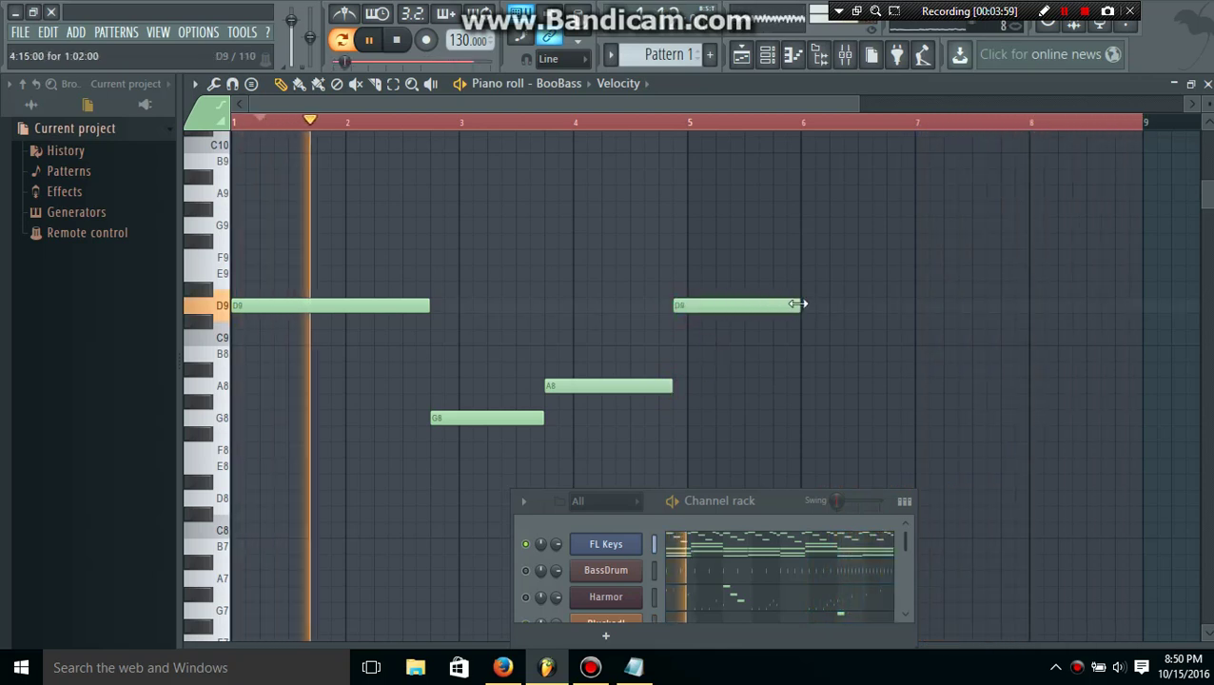
{"action": "left_click_drag", "start_coordinate": [797, 304], "coordinate": [885, 303]}
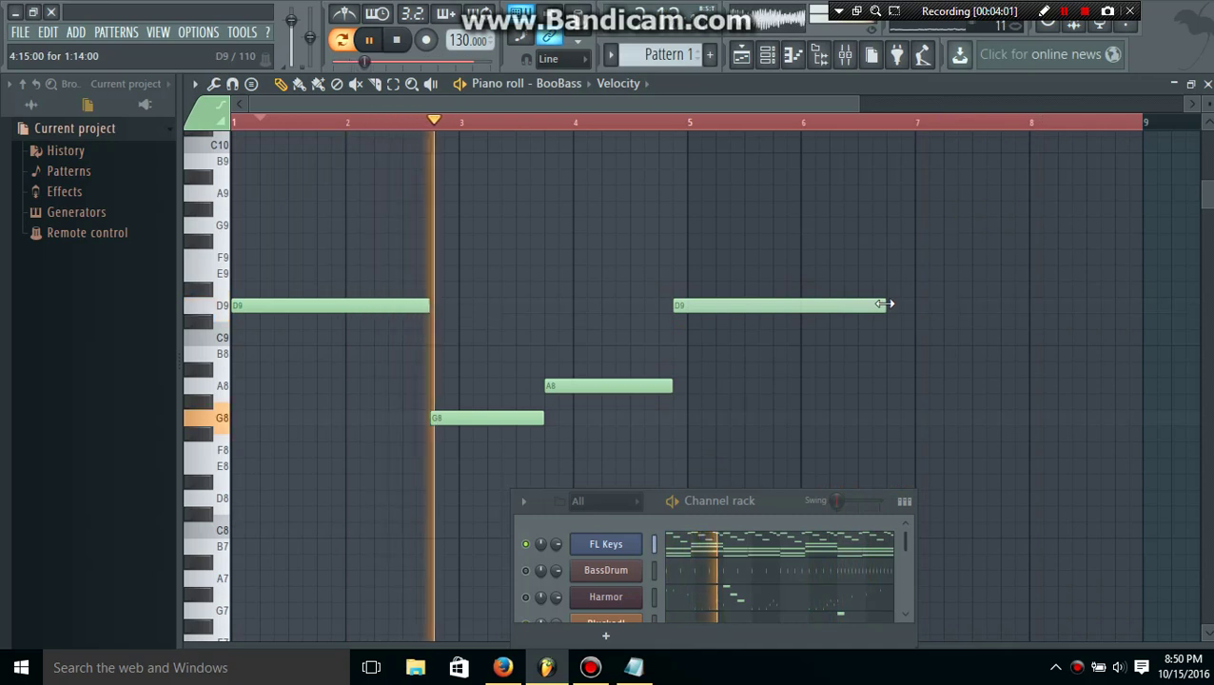
{"action": "left_click_drag", "start_coordinate": [885, 304], "coordinate": [879, 303]}
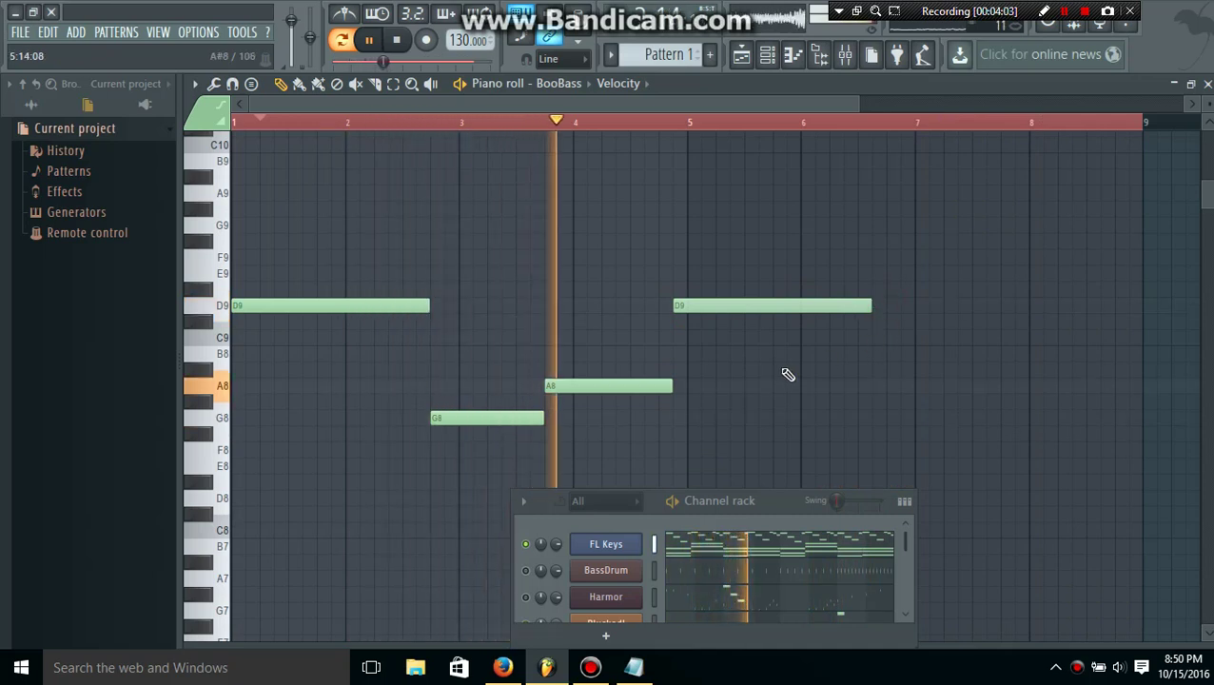
- Add consecutive two-step G8 and A8 notes from step 11 of bar 6, right after the second D9
{"action": "left_click", "coordinate": [894, 419]}
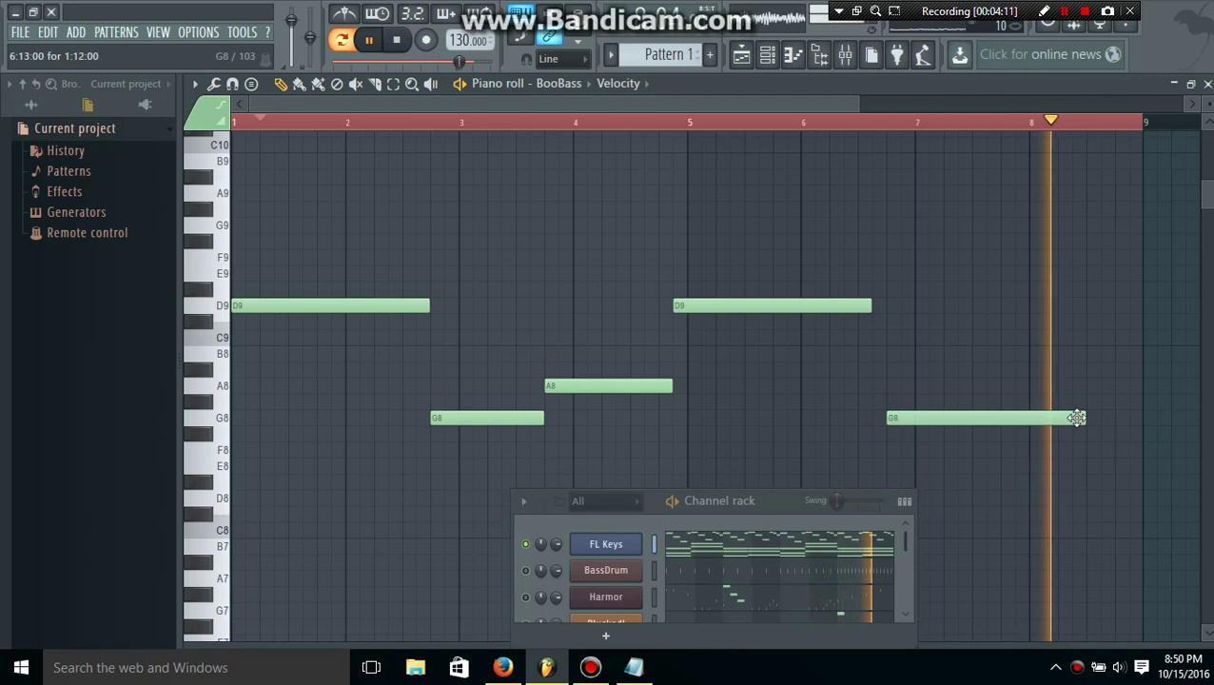
{"action": "left_click_drag", "start_coordinate": [1087, 416], "coordinate": [871, 414]}
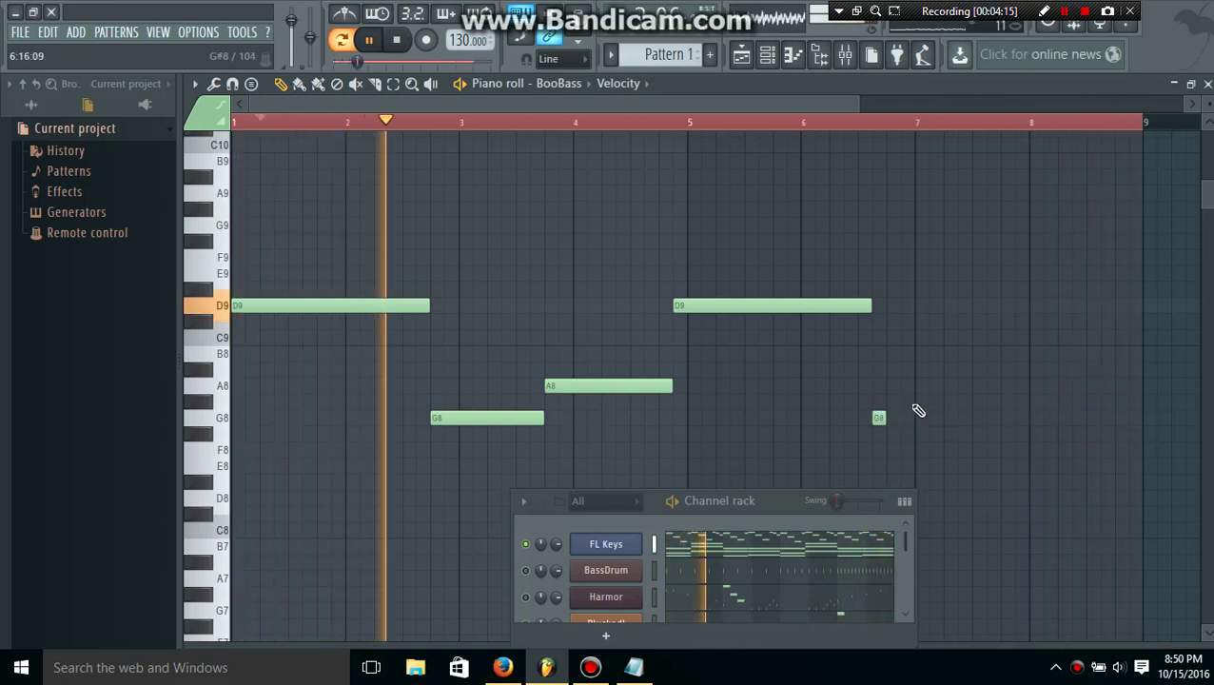
{"action": "left_click", "coordinate": [890, 385]}
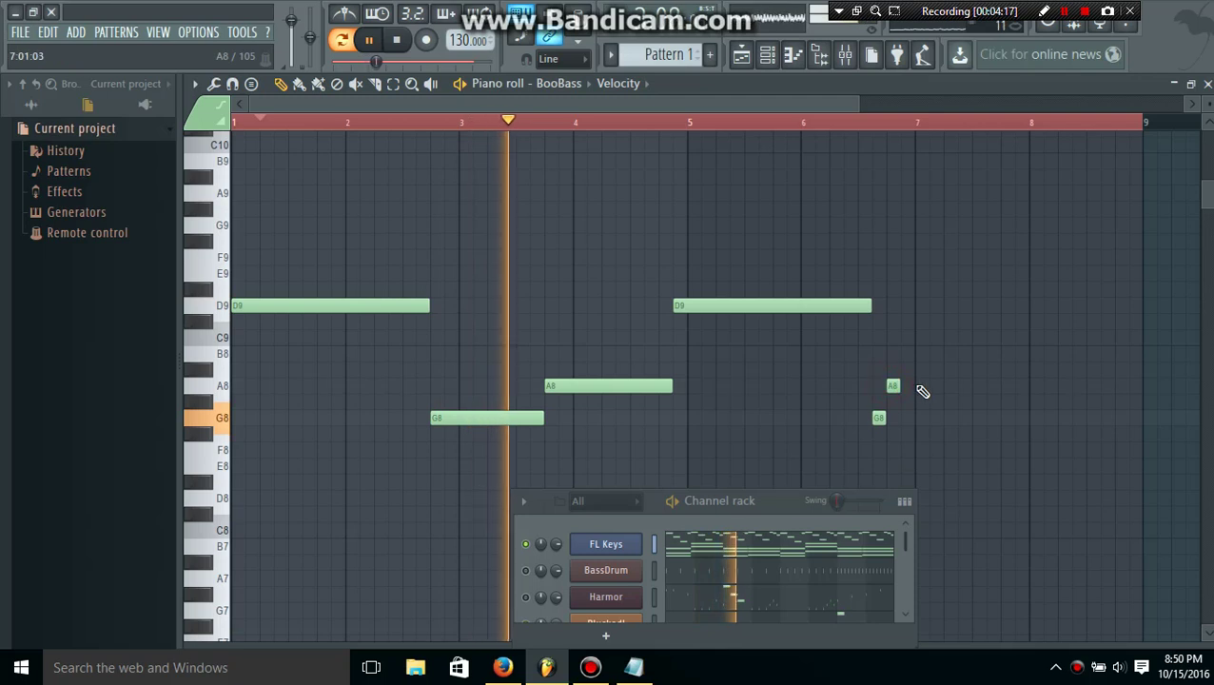
- Add a 28-step B8 from step 15 of bar 6 in BooBass, followed directly by an A8 ending with bar 8
{"action": "left_click", "coordinate": [905, 353]}
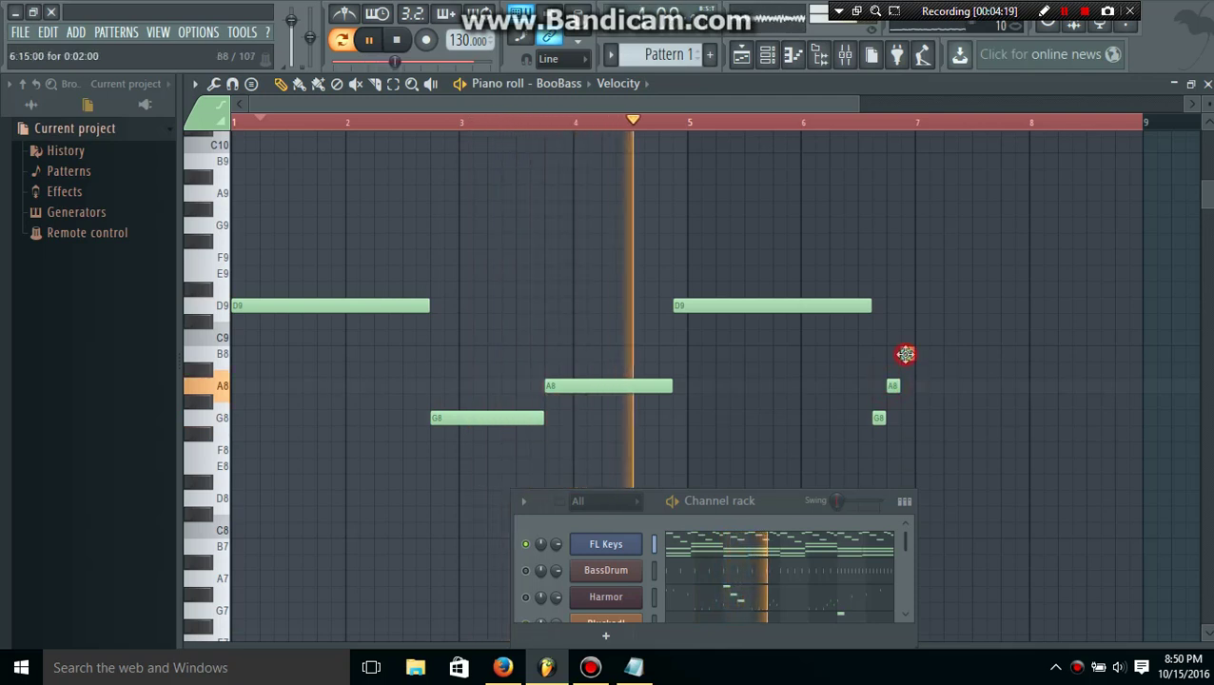
{"action": "left_click_drag", "start_coordinate": [915, 353], "coordinate": [1099, 353]}
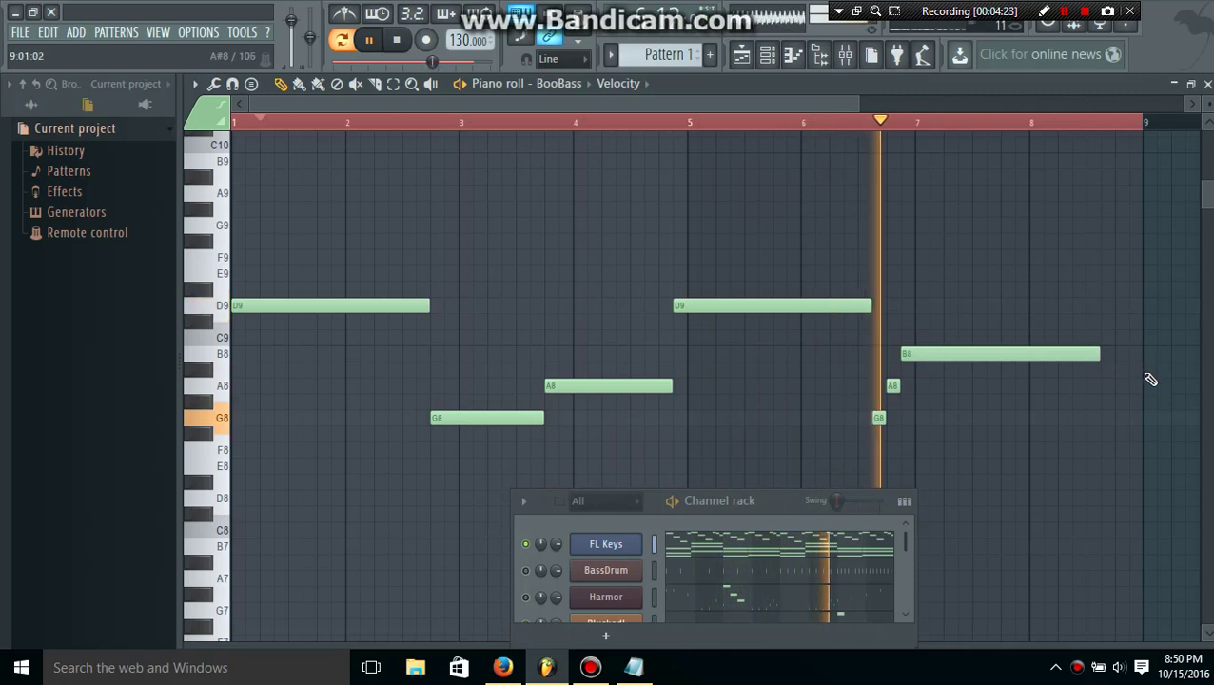
{"action": "left_click", "coordinate": [1108, 385]}
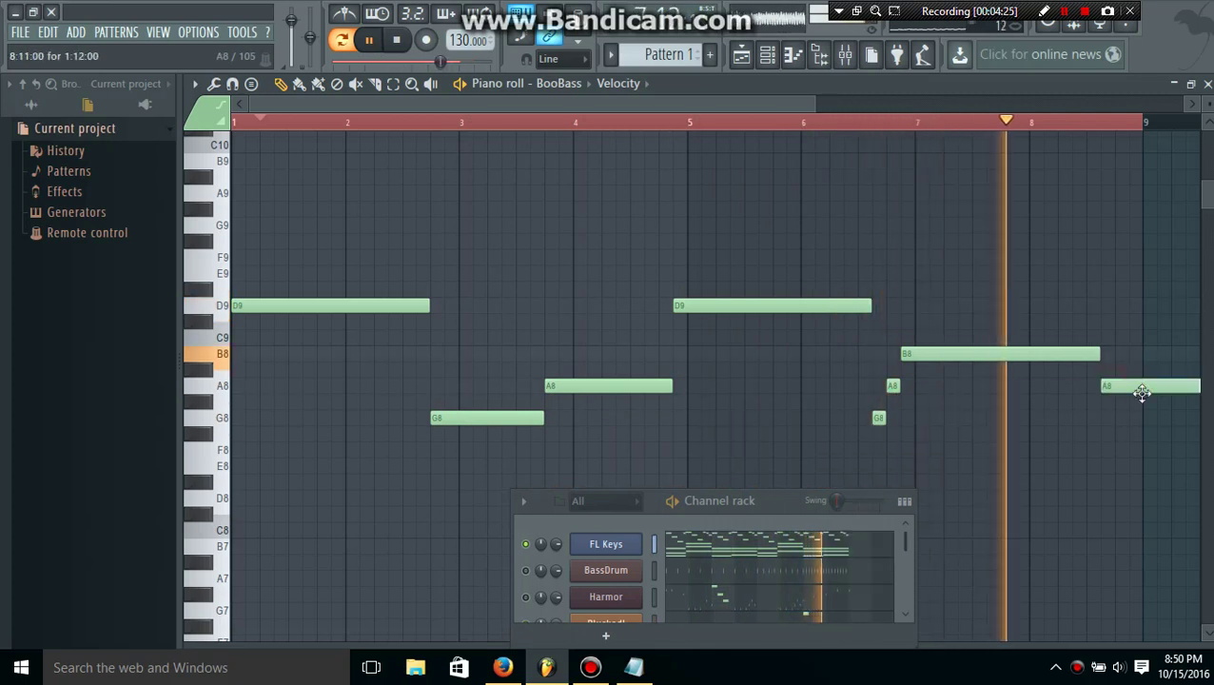
{"action": "left_click_drag", "start_coordinate": [737, 105], "coordinate": [965, 131]}
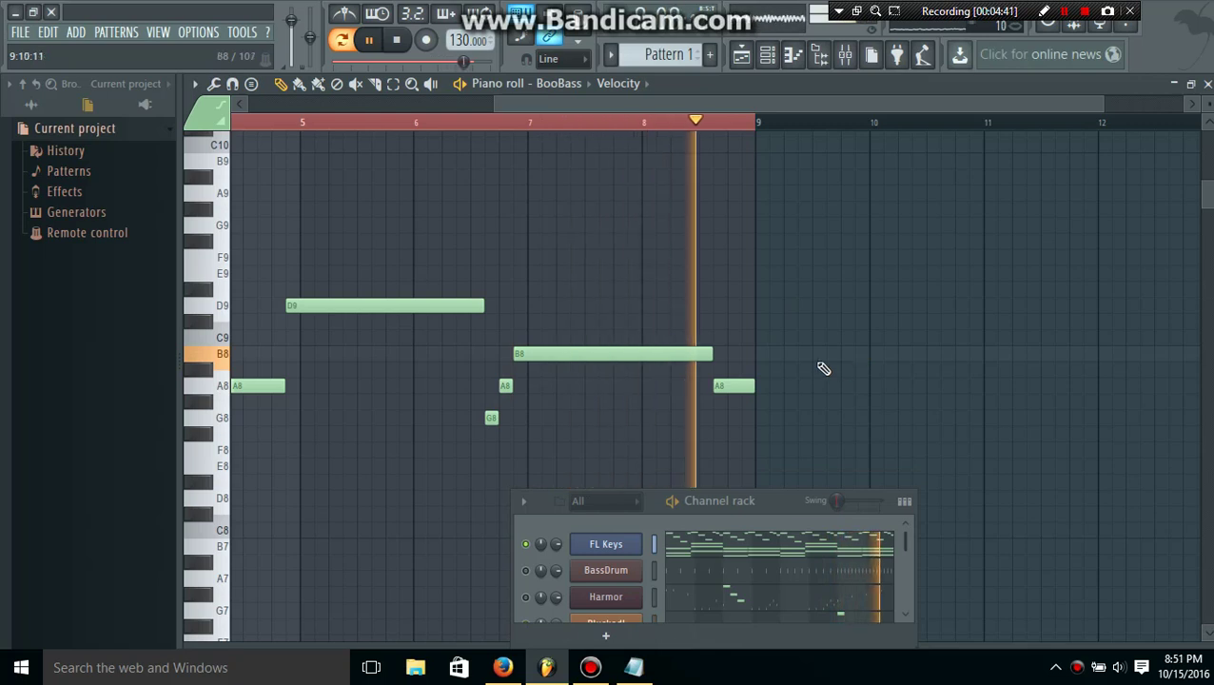
- Move the channel rack clear of the notes and mute the BassDrum and Harmor channels
{"action": "left_click_drag", "start_coordinate": [780, 501], "coordinate": [962, 170]}
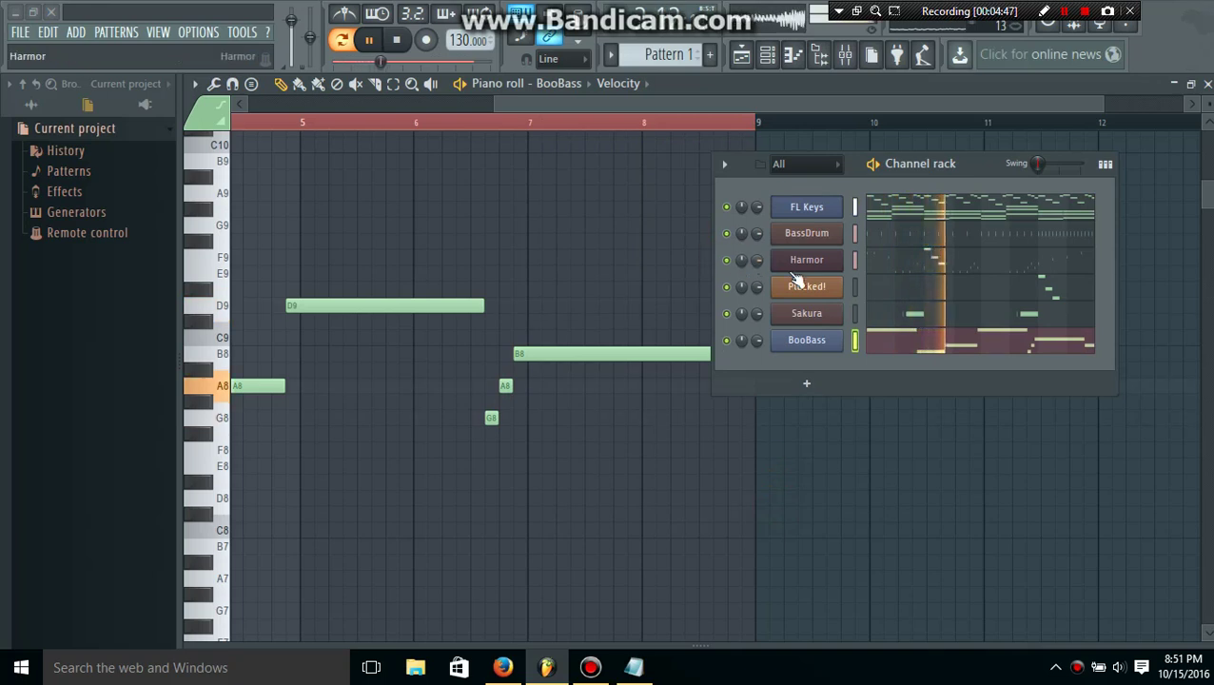
{"action": "left_click", "coordinate": [726, 234]}
{"action": "left_click", "coordinate": [727, 260]}
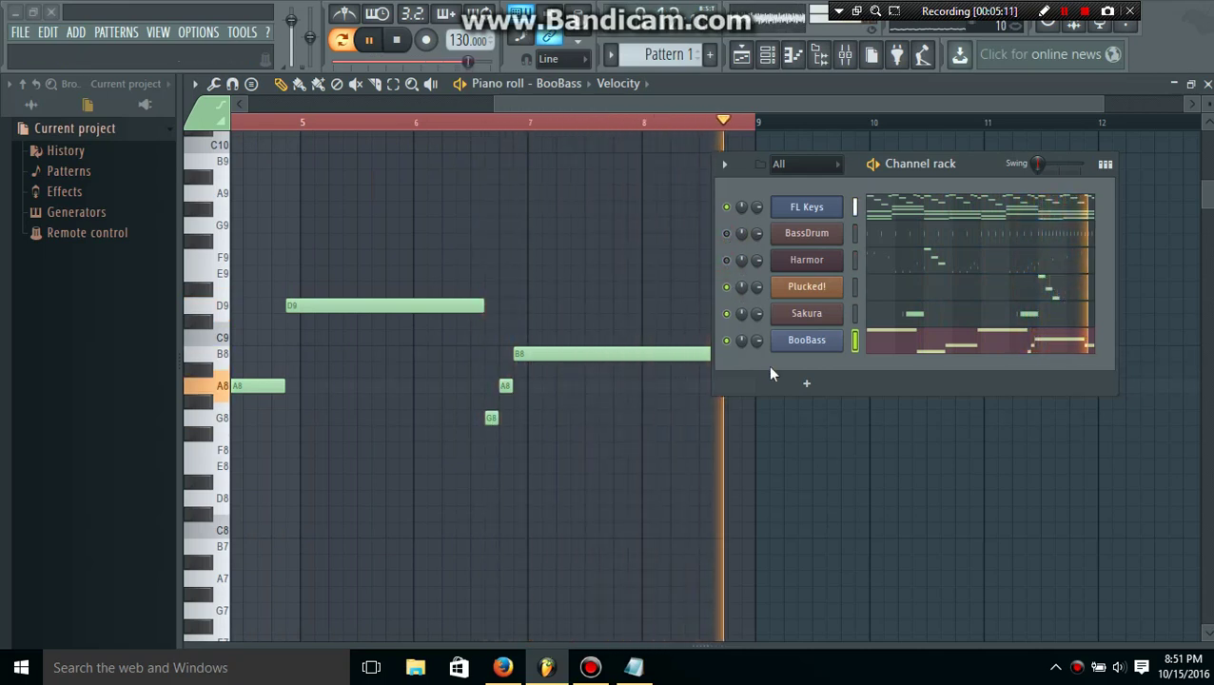
- Add an FL Slayer channel and open its piano roll
{"action": "left_click", "coordinate": [806, 388]}
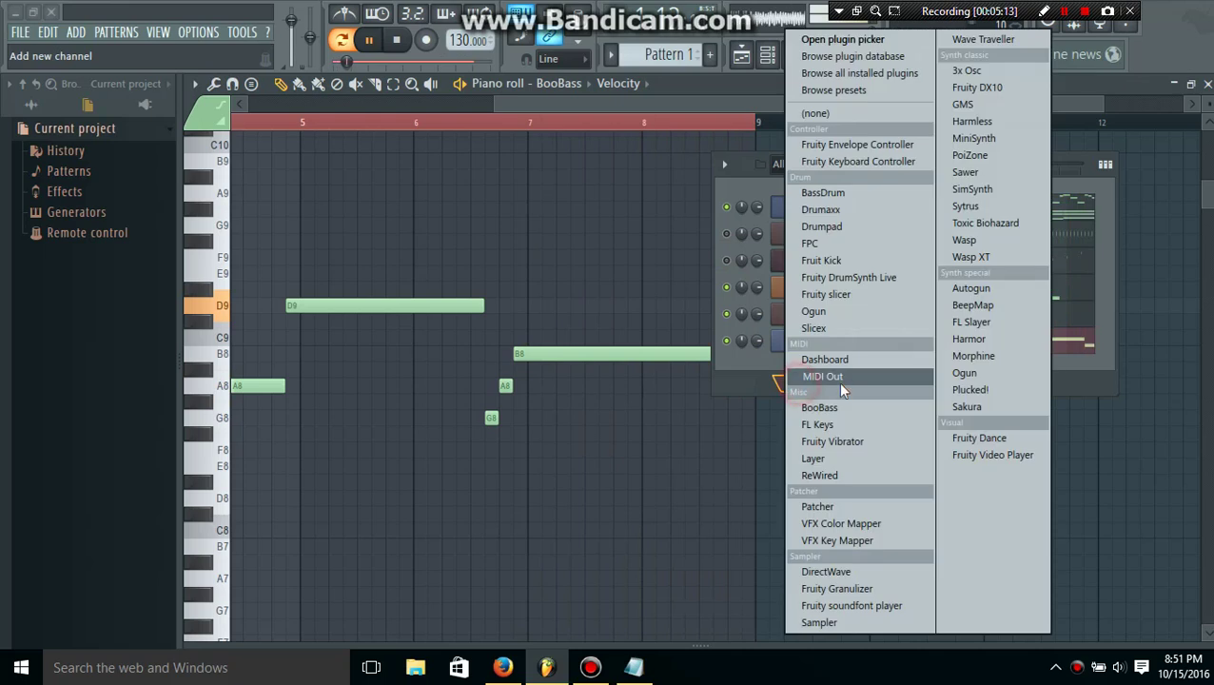
{"action": "left_click", "coordinate": [971, 322]}
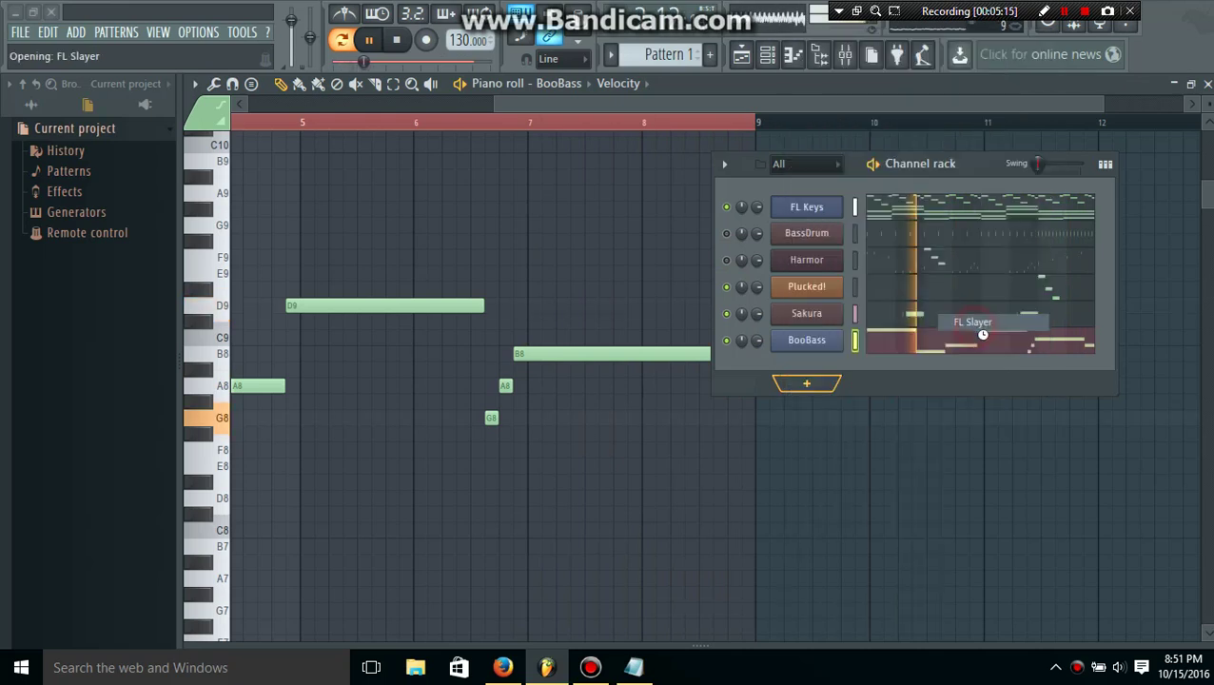
{"action": "right_click", "coordinate": [818, 376]}
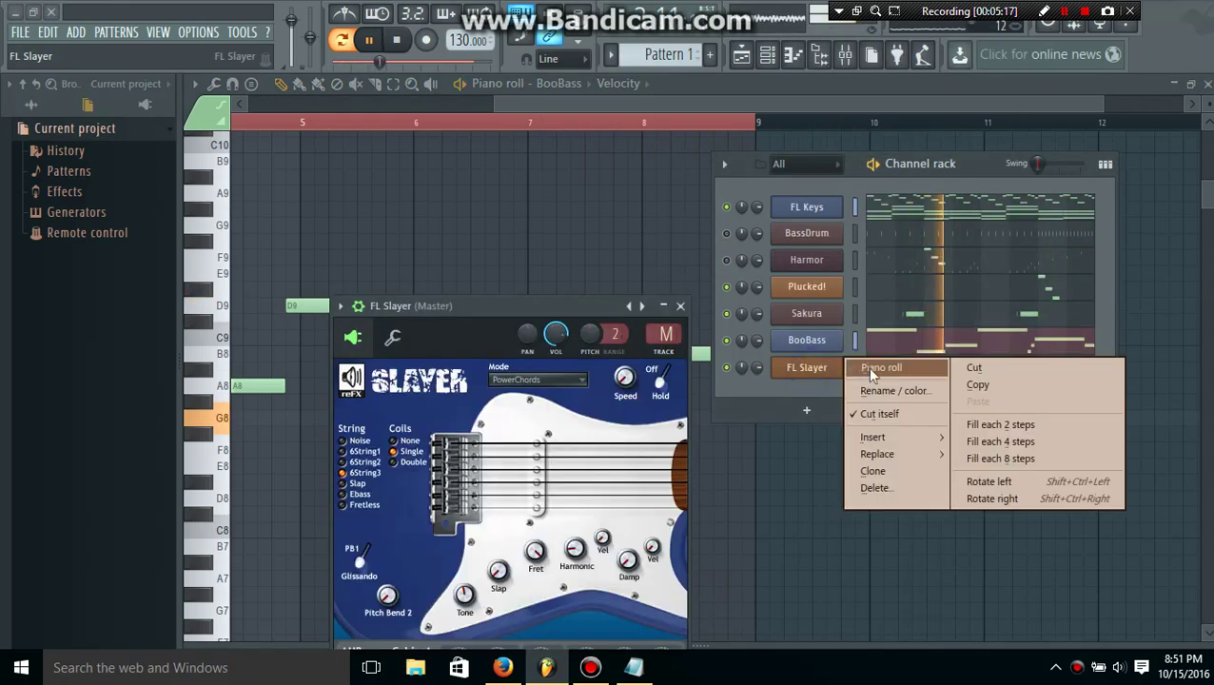
{"action": "left_click", "coordinate": [861, 365]}
- Draw a 42-step FL Slayer C8 from step 11 of bar 4, followed directly by a 28-step B7 ending with bar 8
{"action": "left_click", "coordinate": [225, 363]}
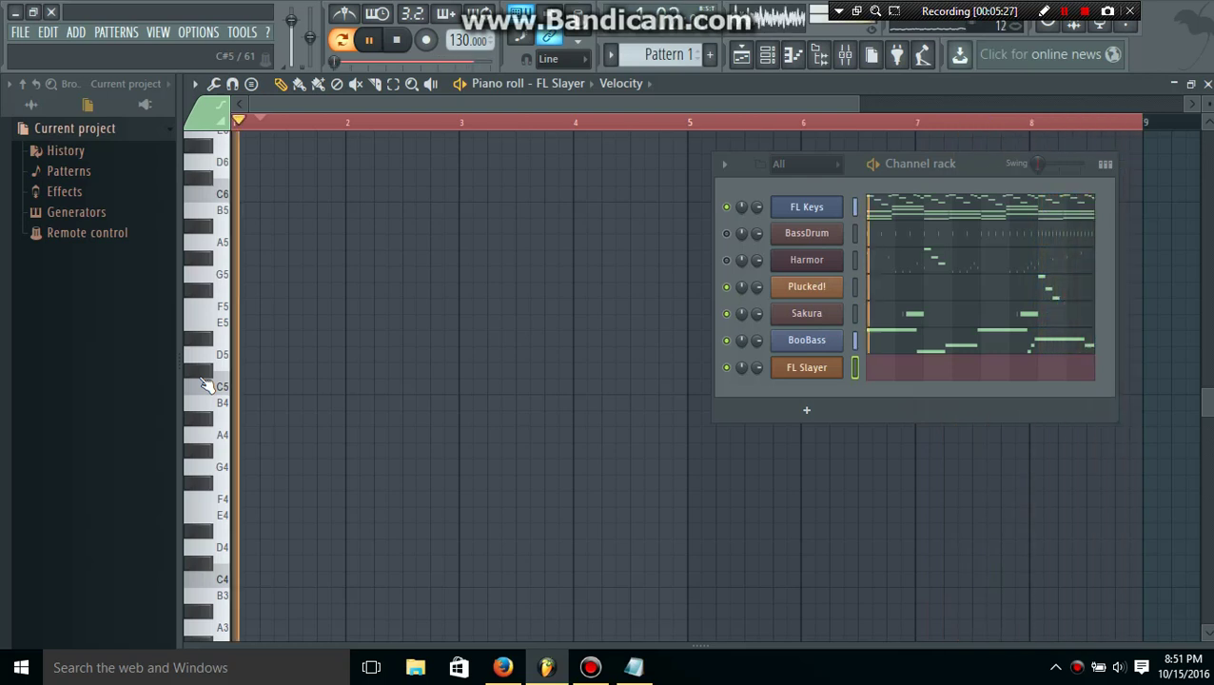
{"action": "scroll", "coordinate": [228, 368], "scroll_direction": "up", "scroll_amount": 6}
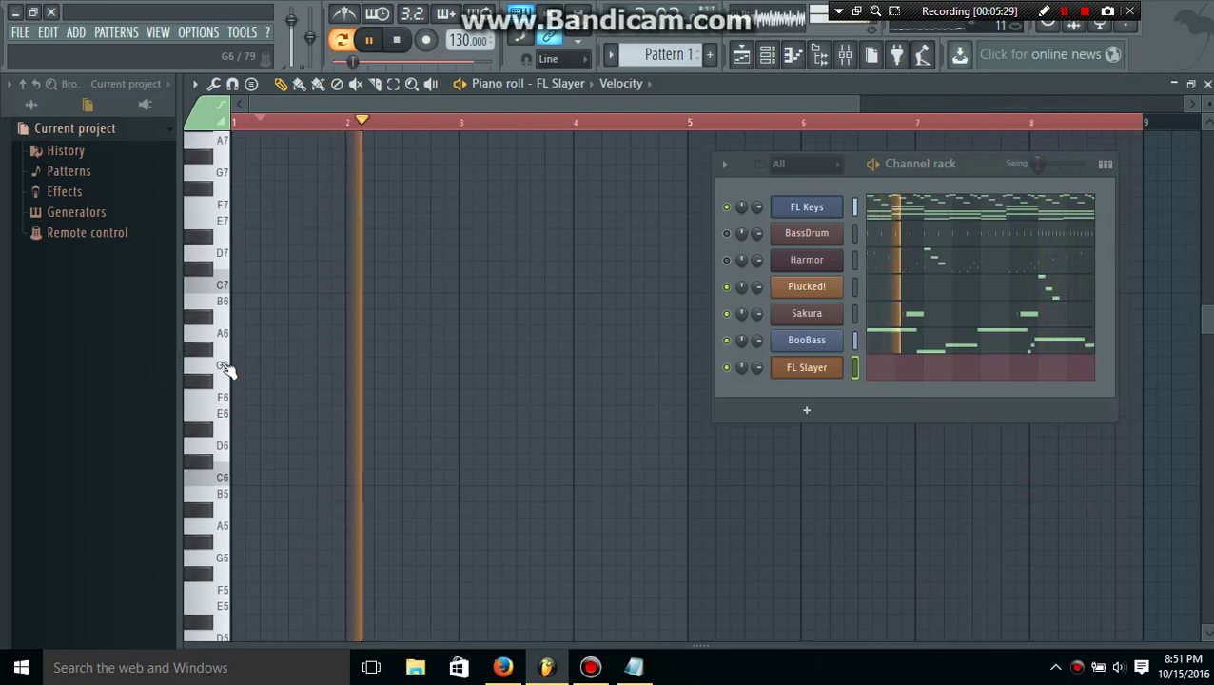
{"action": "scroll", "coordinate": [228, 368], "scroll_direction": "up", "scroll_amount": 2}
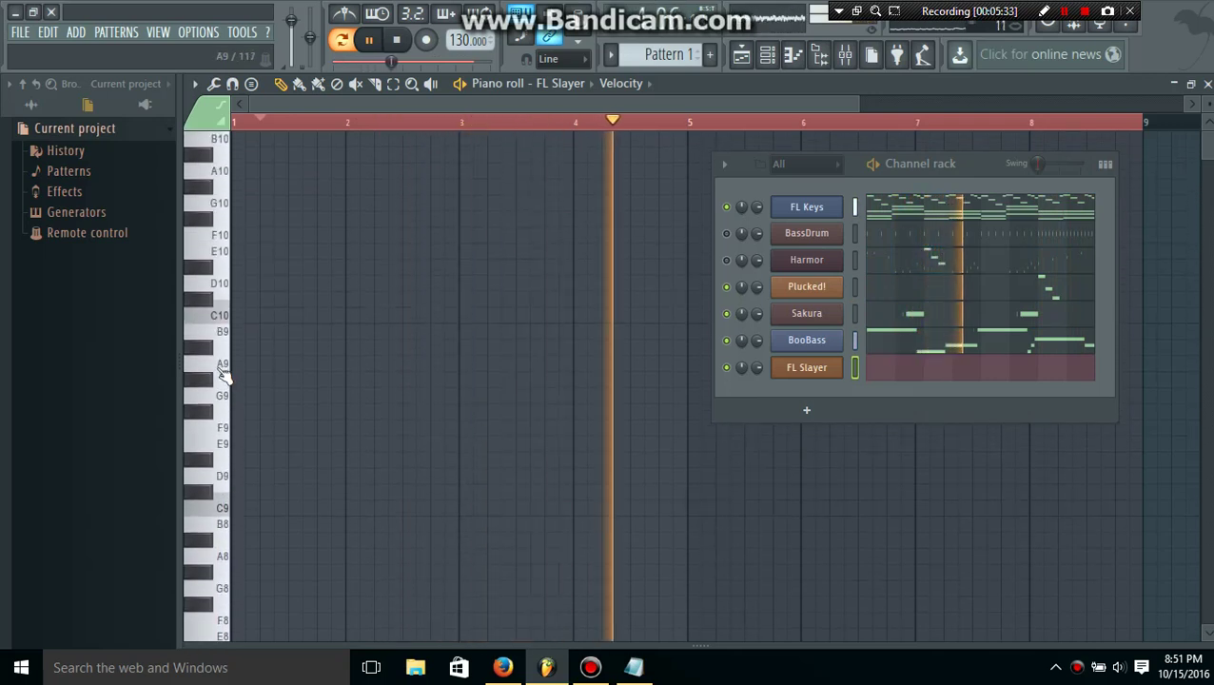
{"action": "scroll", "coordinate": [221, 377], "scroll_direction": "down", "scroll_amount": 3}
{"action": "scroll", "coordinate": [220, 399], "scroll_direction": "down", "scroll_amount": 4}
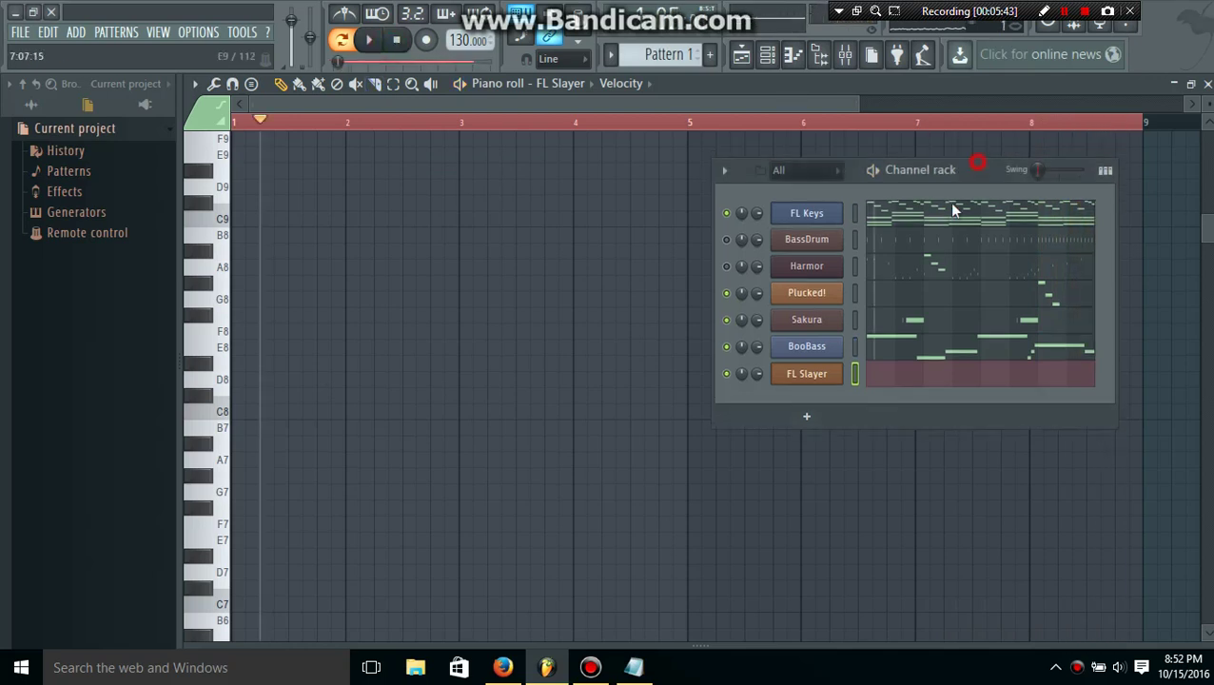
{"action": "left_click_drag", "start_coordinate": [975, 163], "coordinate": [811, 468]}
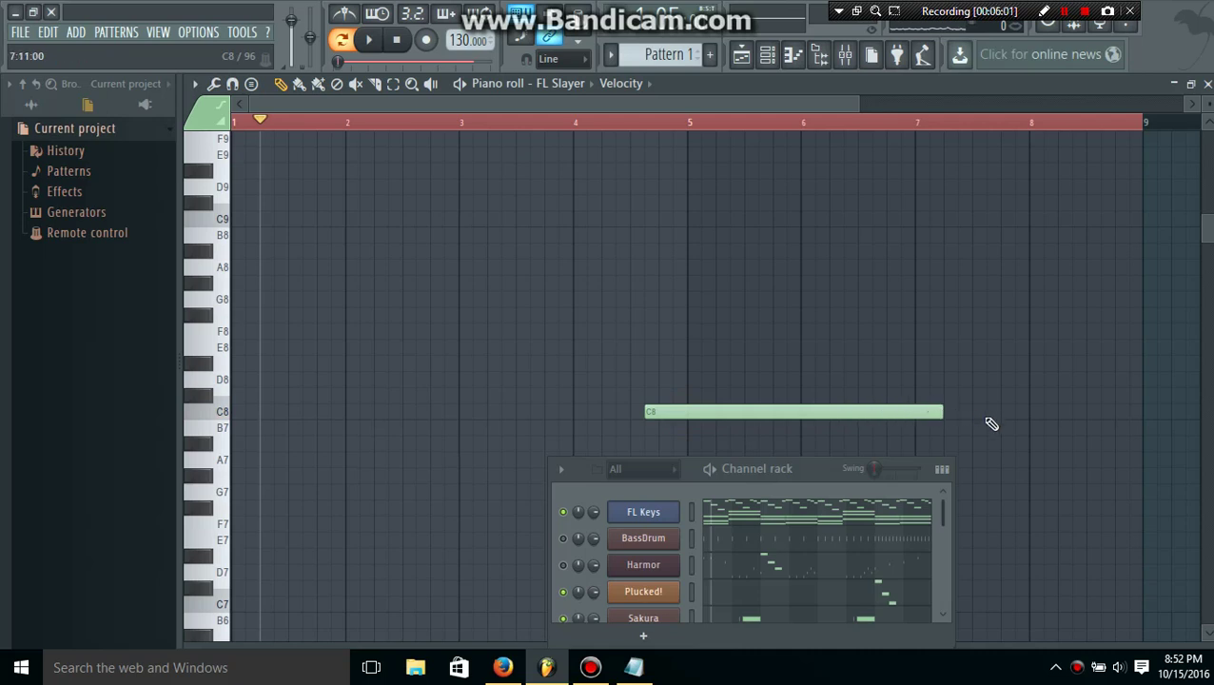
{"action": "scroll", "coordinate": [989, 426], "scroll_direction": "down", "scroll_amount": 3}
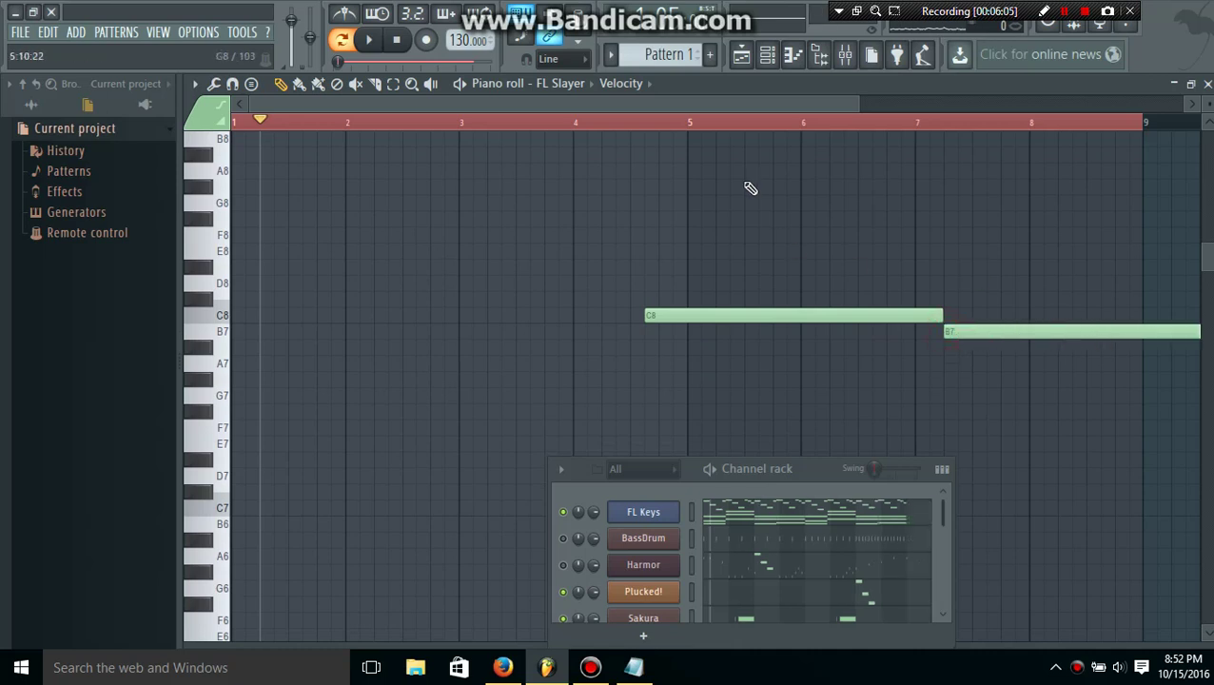
{"action": "left_click_drag", "start_coordinate": [704, 110], "coordinate": [908, 112]}
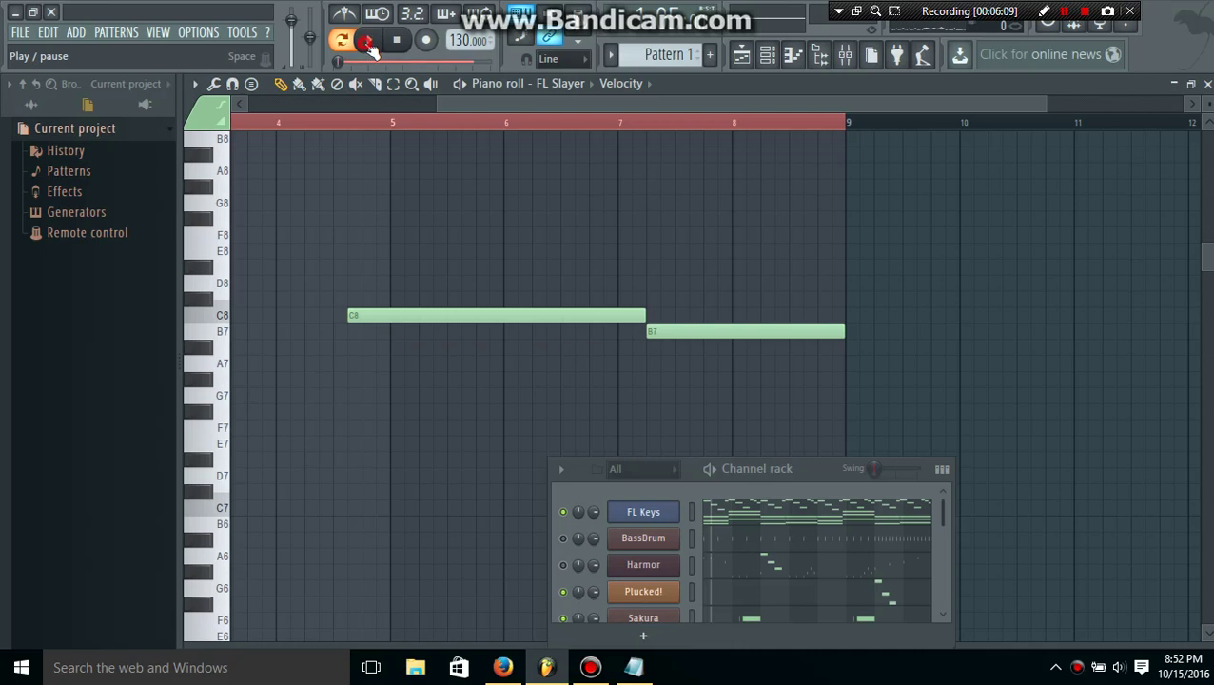
- Open FL Slayer's settings, lower its channel volume, set the pitch range to 1 and choose the Fretless string
{"action": "left_click_drag", "start_coordinate": [512, 96], "coordinate": [371, 102]}
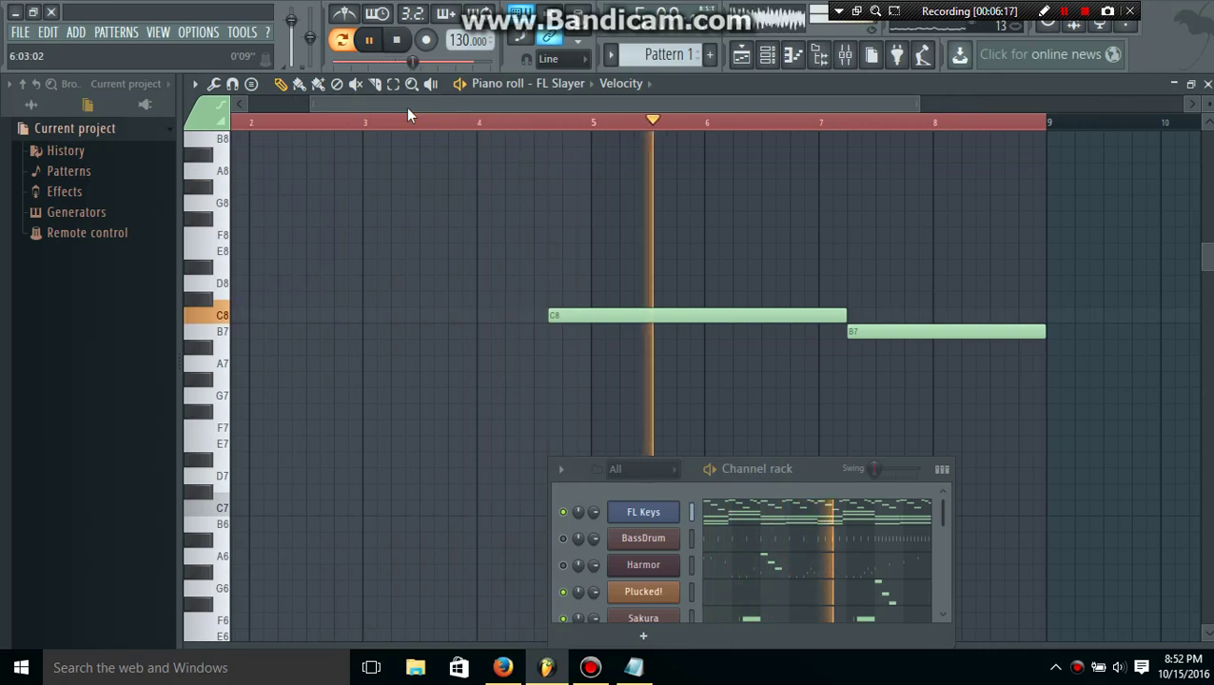
{"action": "left_click_drag", "start_coordinate": [804, 460], "coordinate": [584, 382]}
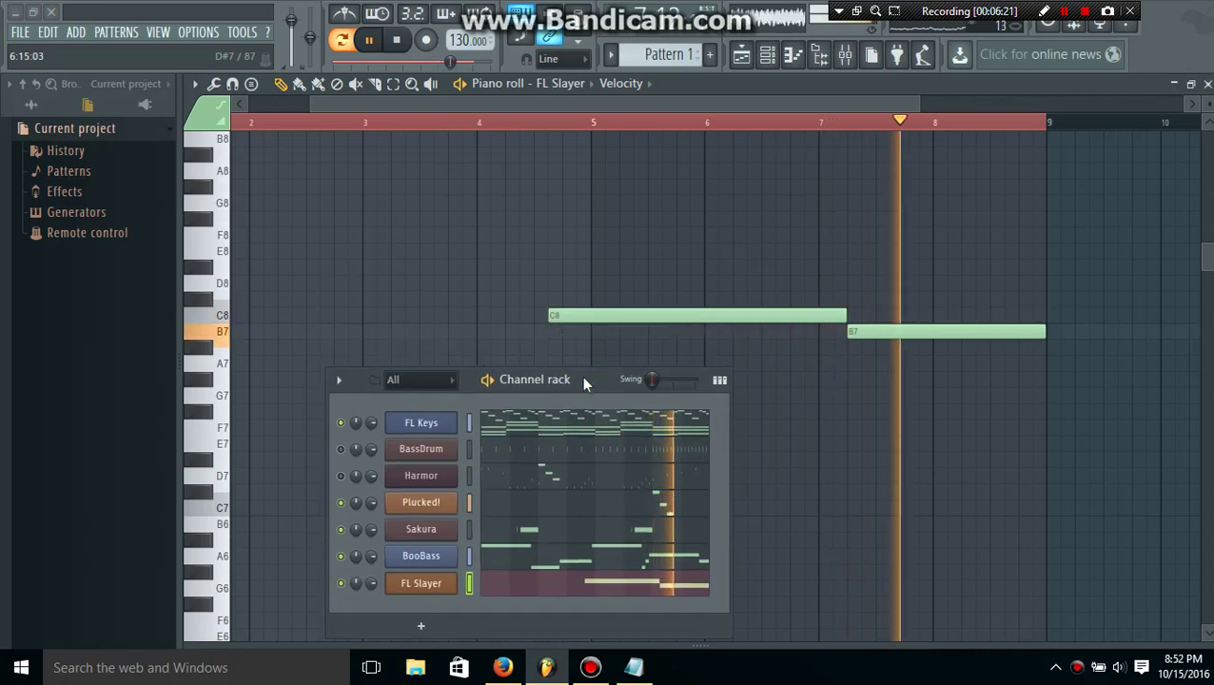
{"action": "left_click", "coordinate": [438, 588]}
{"action": "left_click_drag", "start_coordinate": [526, 375], "coordinate": [937, 356]}
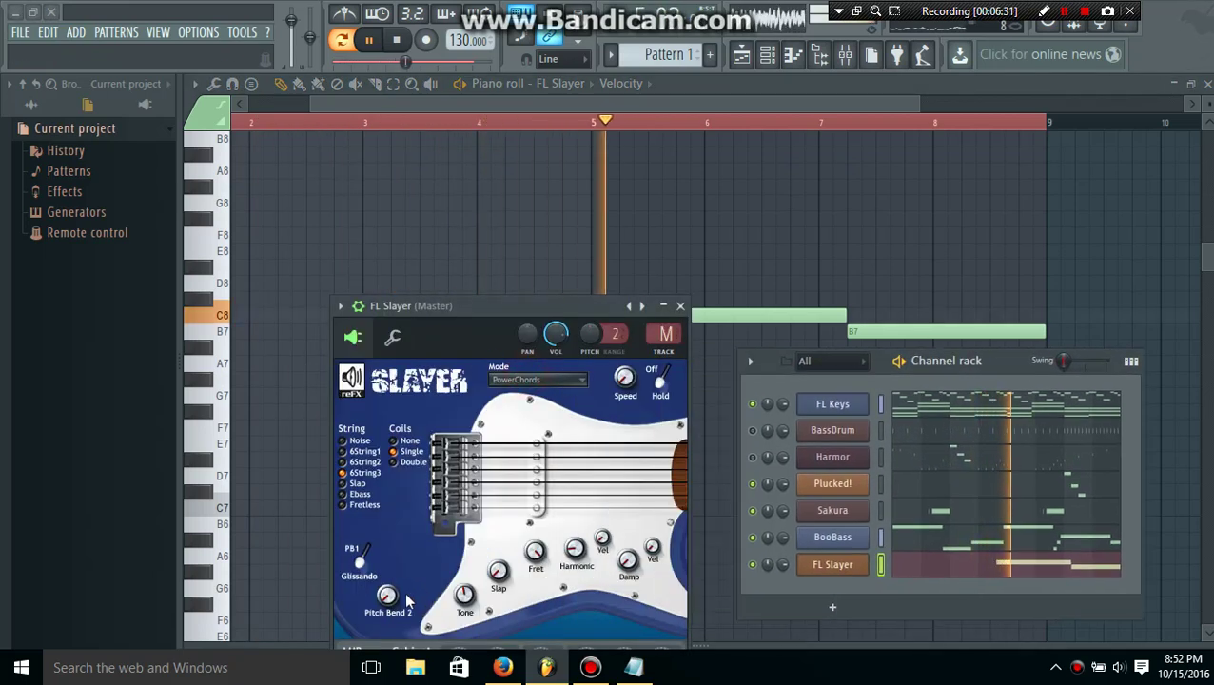
{"action": "left_click_drag", "start_coordinate": [561, 345], "coordinate": [562, 373]}
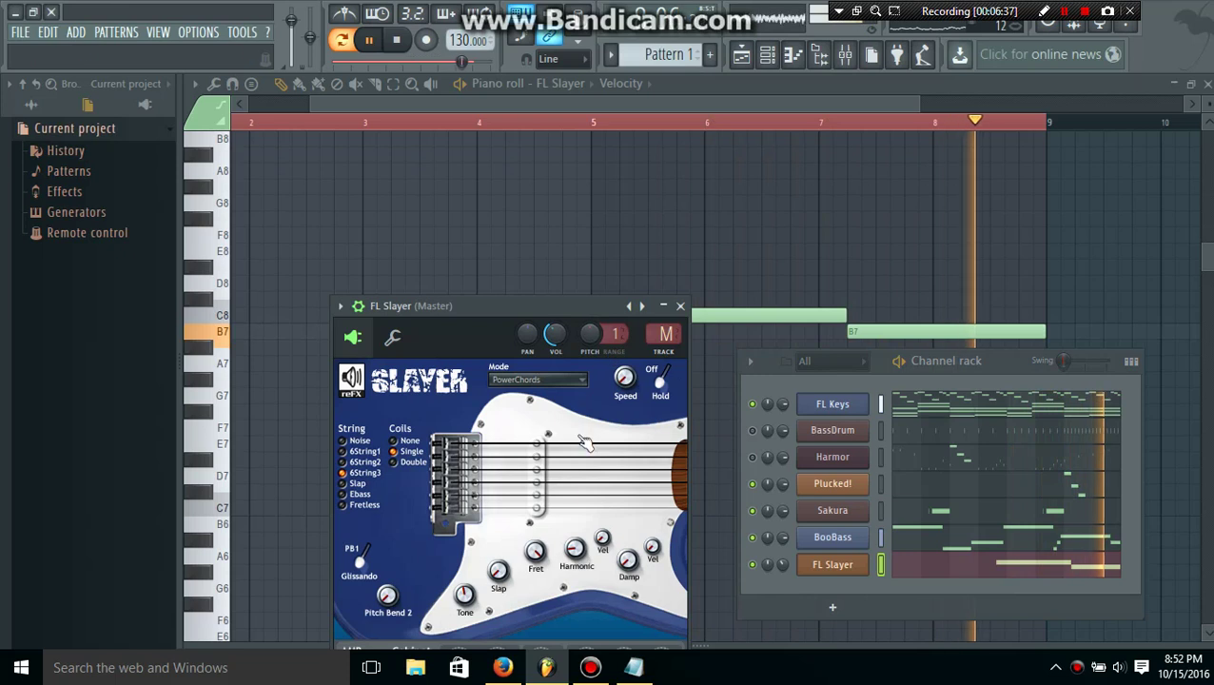
{"action": "left_click", "coordinate": [359, 493]}
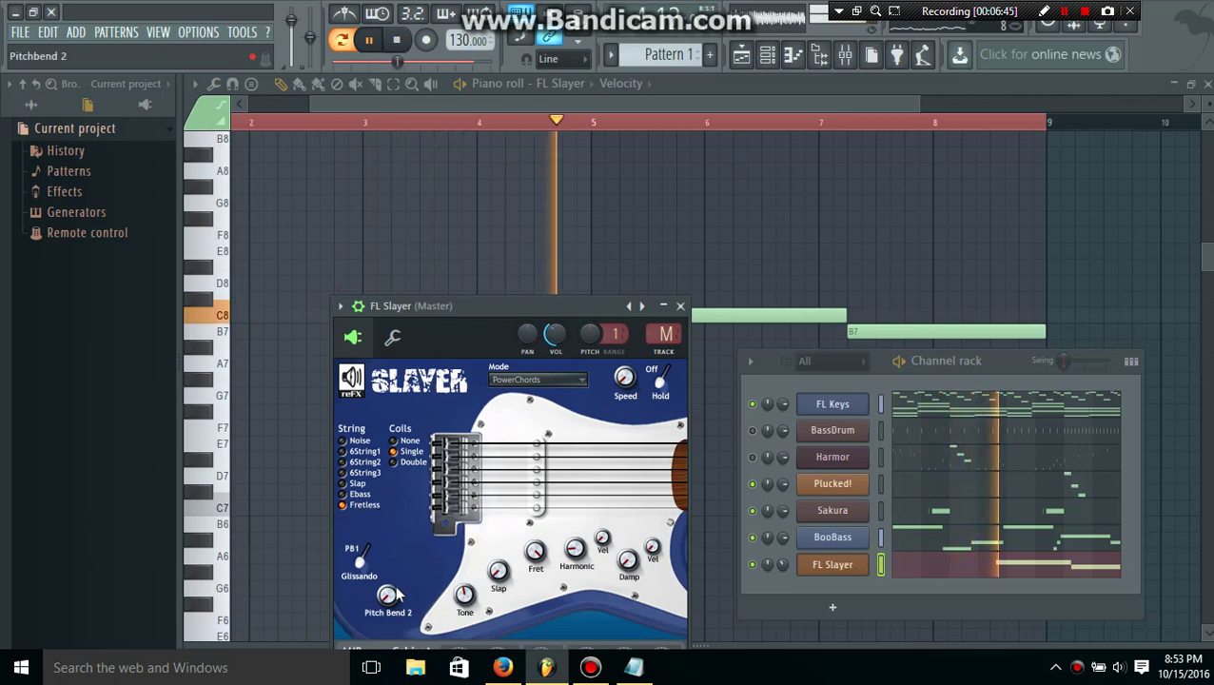
- Try FL Slayer's Solo dynamic mode against the playing pattern, and return the mode to PowerChords
{"action": "left_click_drag", "start_coordinate": [479, 324], "coordinate": [435, 358]}
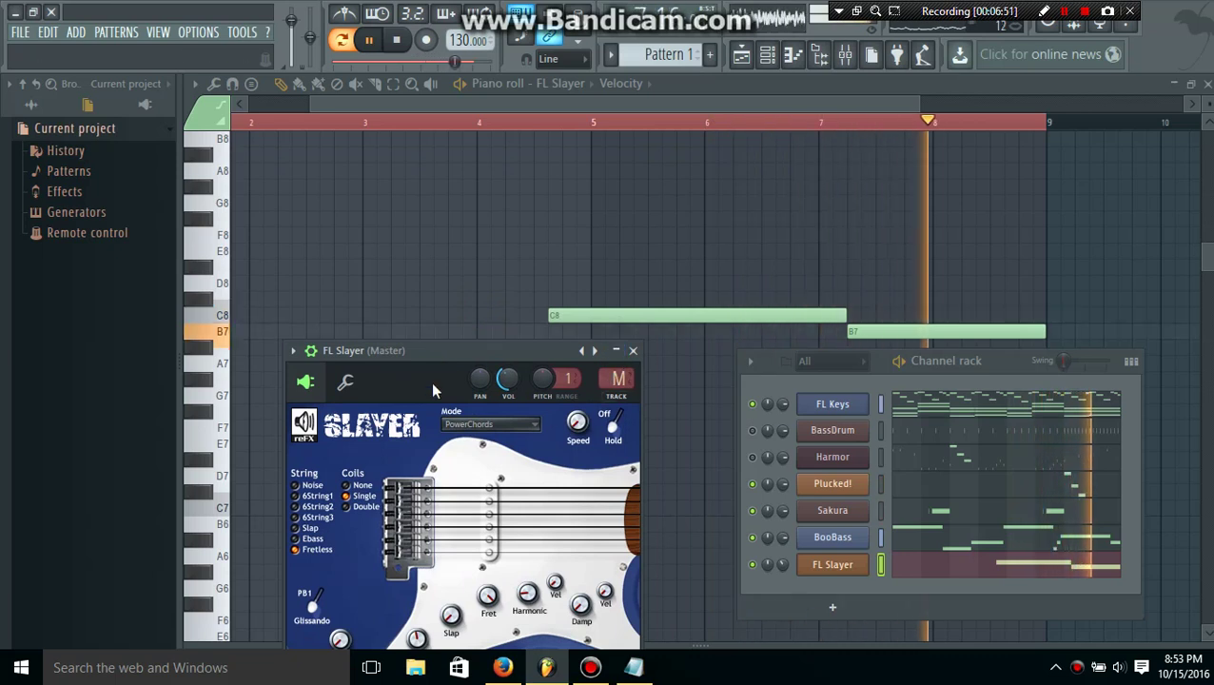
{"action": "left_click_drag", "start_coordinate": [431, 382], "coordinate": [429, 344]}
{"action": "left_click", "coordinate": [503, 390]}
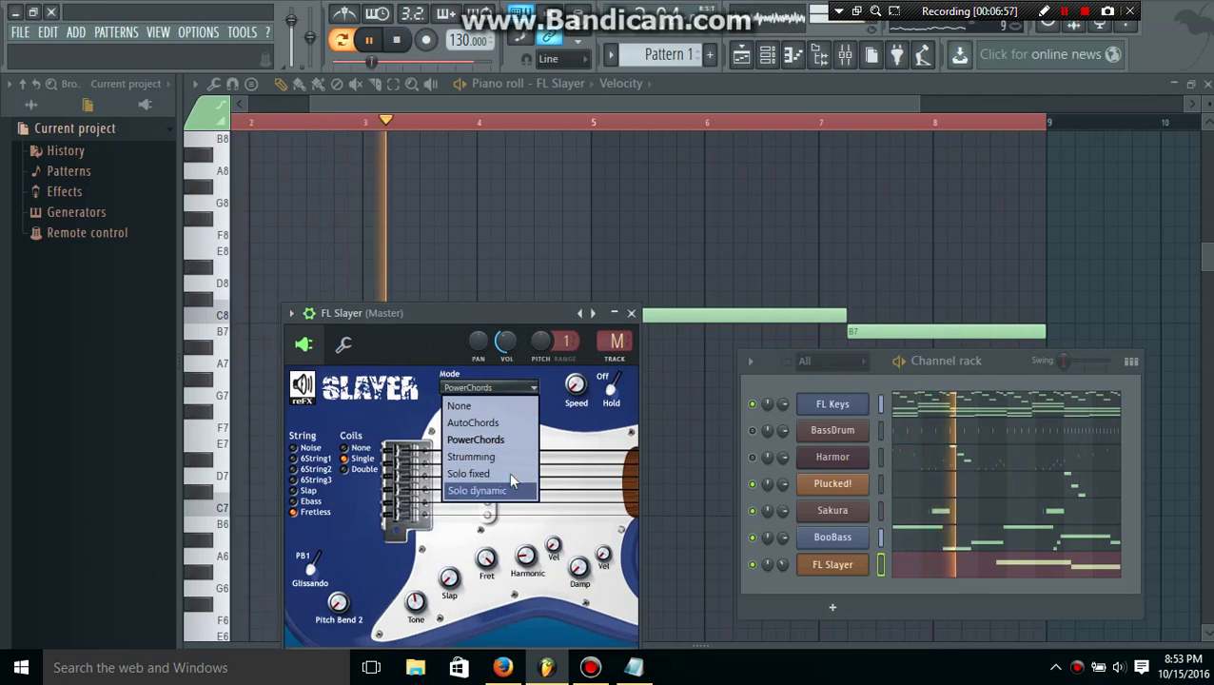
{"action": "left_click", "coordinate": [496, 490]}
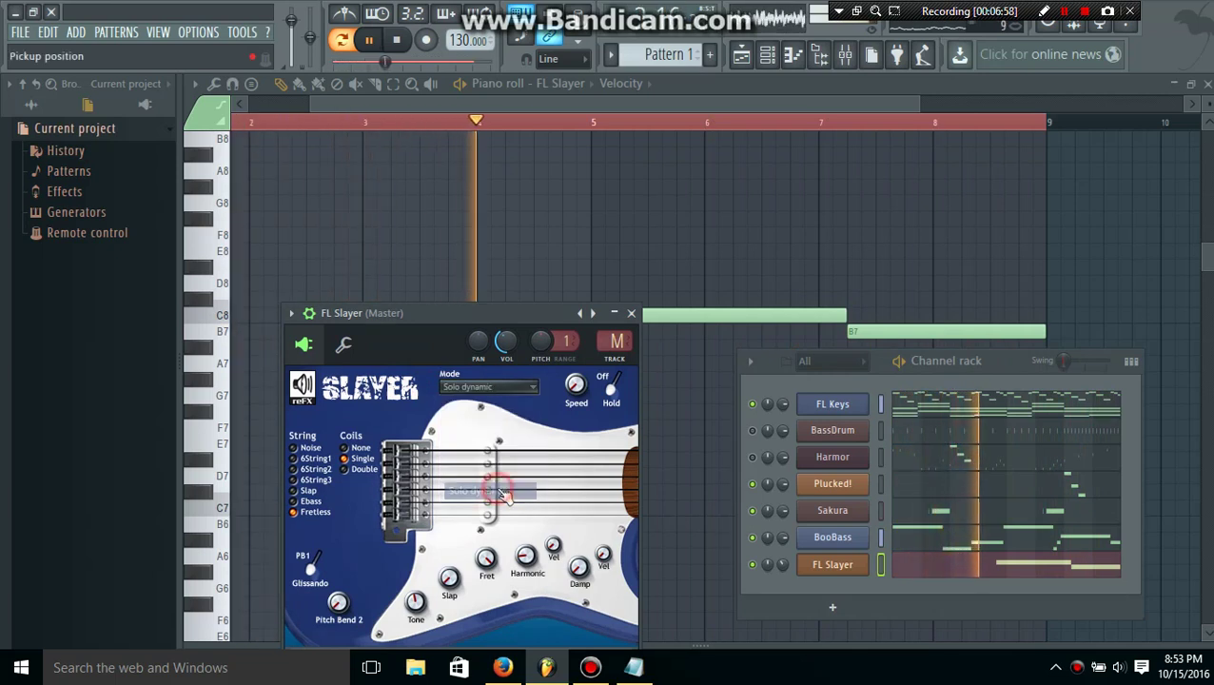
{"action": "left_click", "coordinate": [492, 390]}
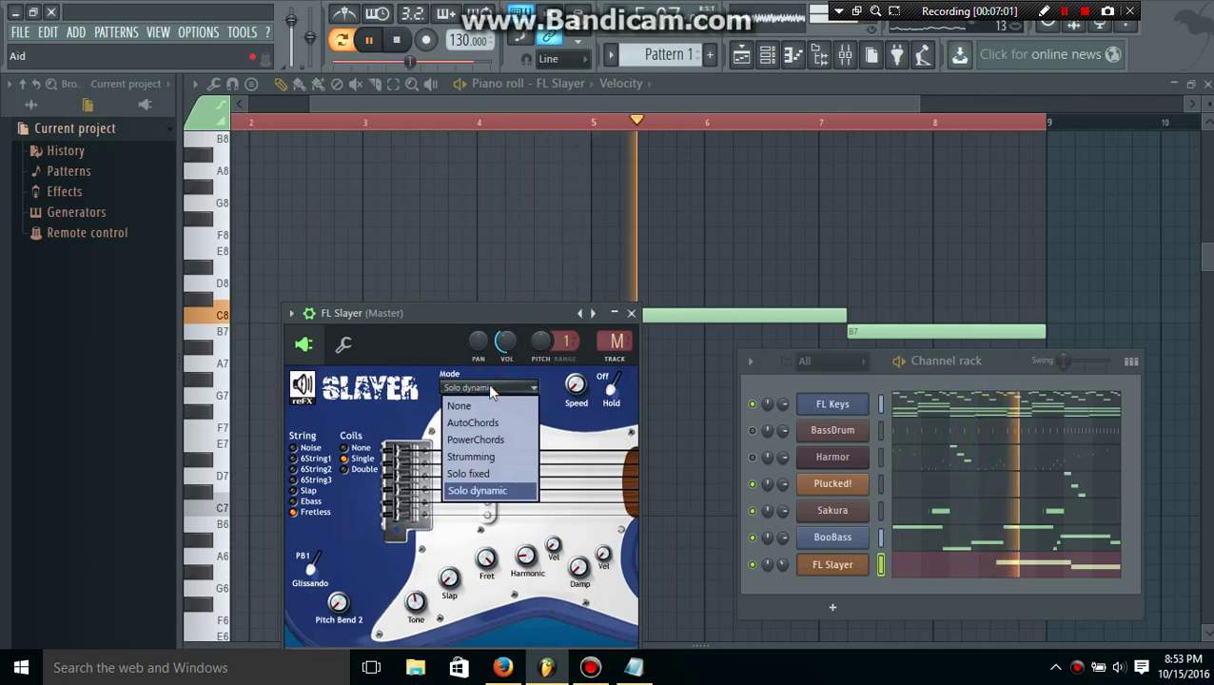
{"action": "left_click", "coordinate": [476, 439]}
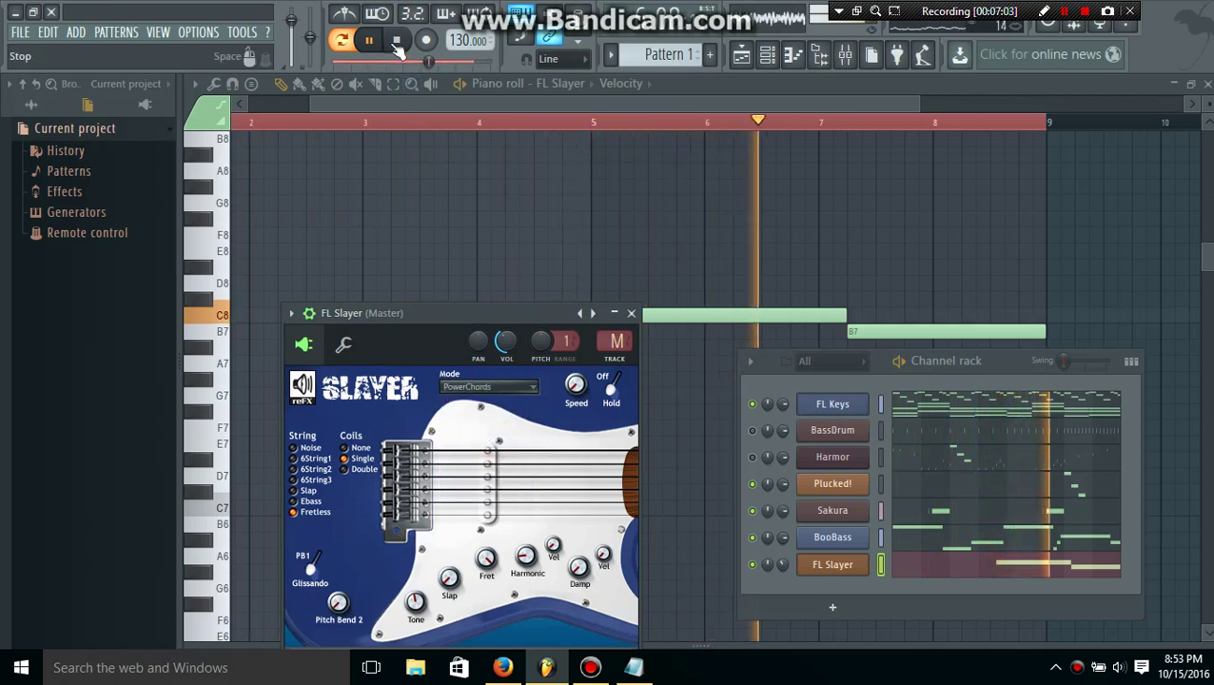
- Turn on Hold in FL Slayer, switch its pitch bend selector to PB2 and set the coils to Double
{"action": "right_click", "coordinate": [842, 570]}
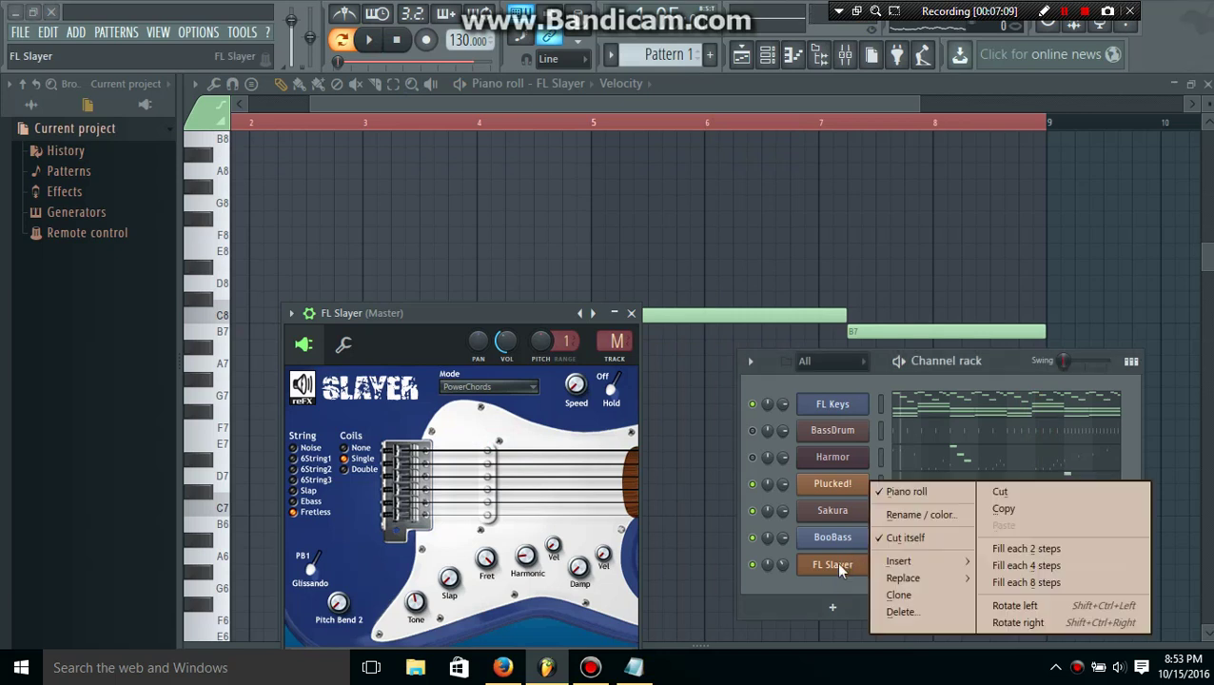
{"action": "left_click", "coordinate": [575, 509]}
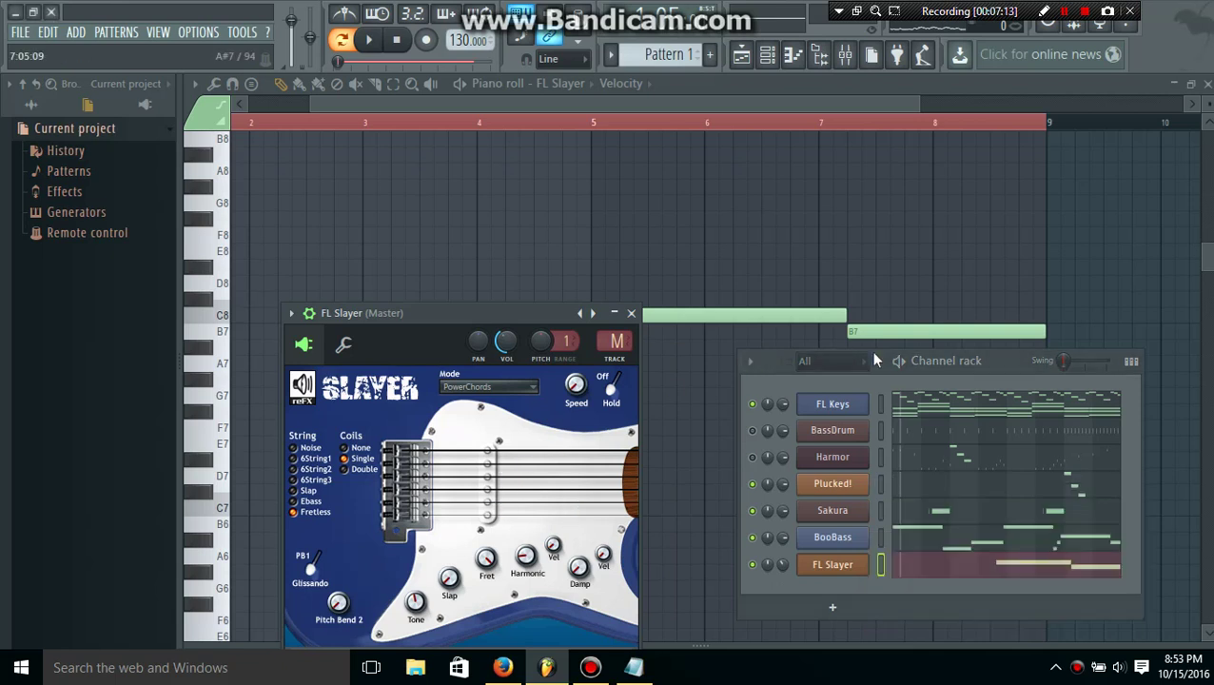
{"action": "left_click_drag", "start_coordinate": [879, 367], "coordinate": [873, 411]}
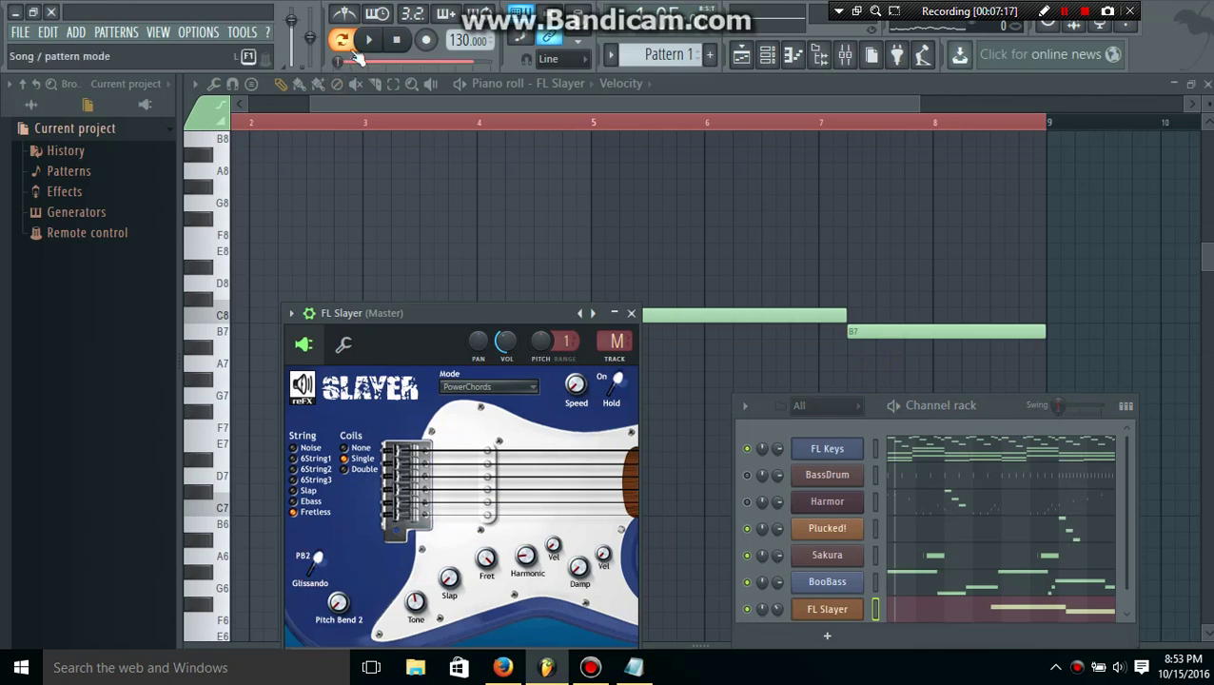
{"action": "left_click_drag", "start_coordinate": [470, 313], "coordinate": [436, 294]}
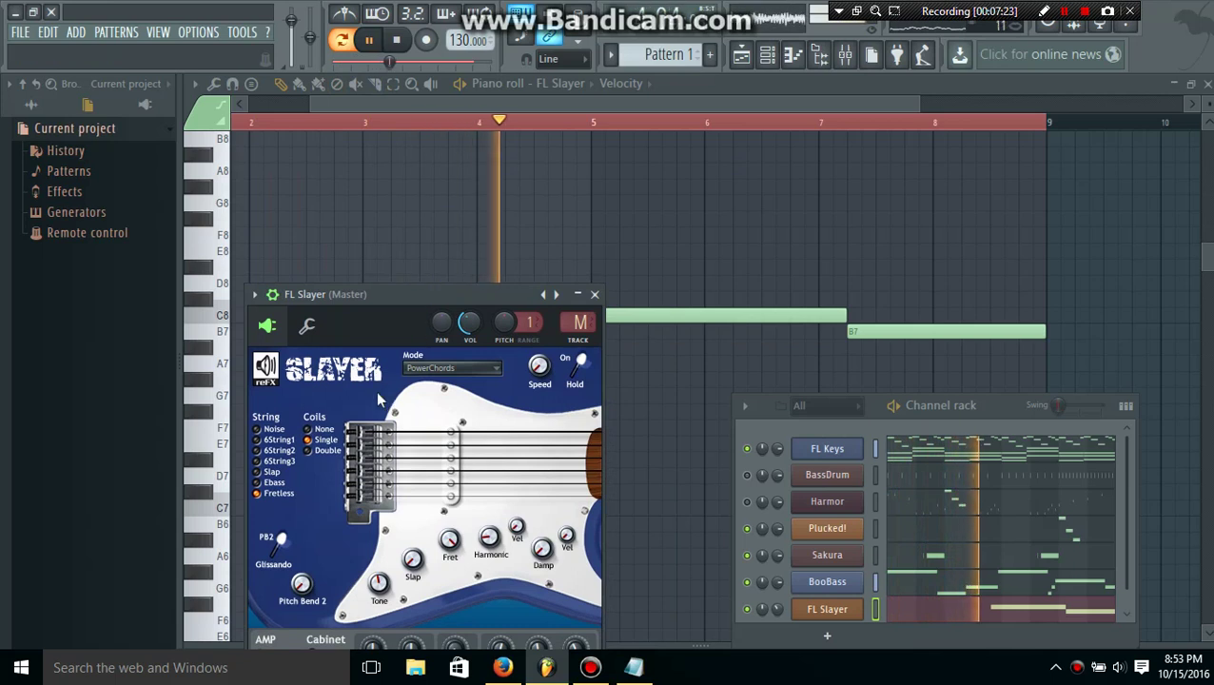
{"action": "left_click", "coordinate": [309, 451]}
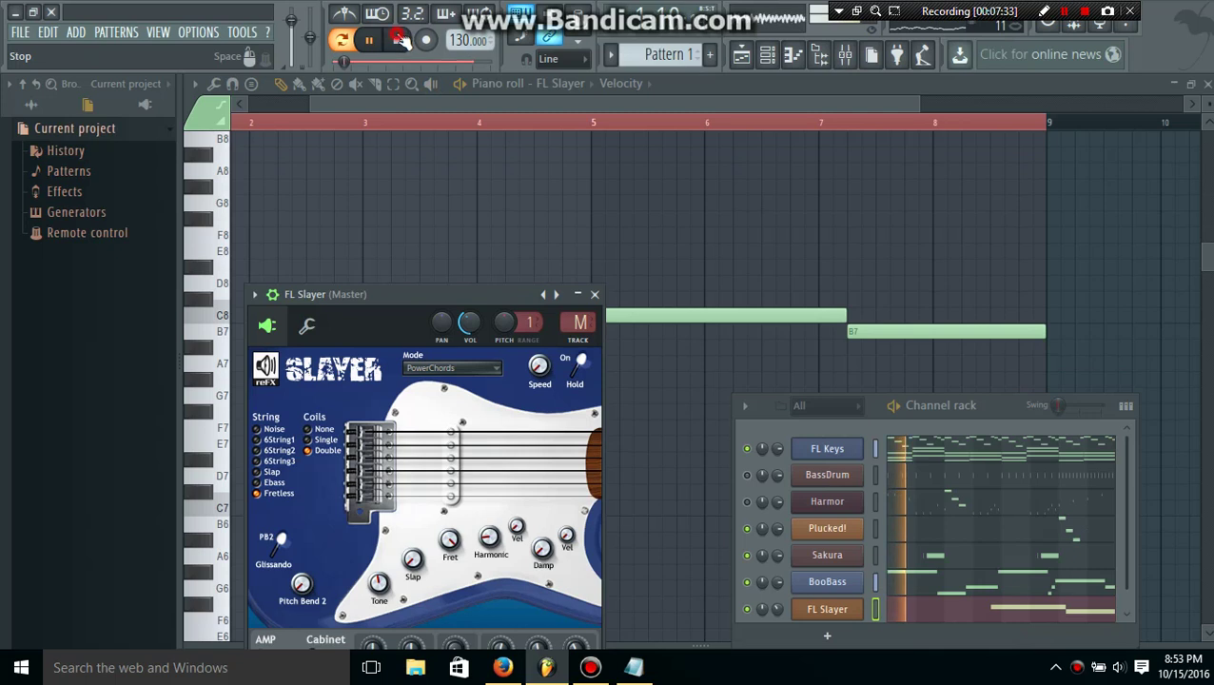
{"action": "left_click", "coordinate": [713, 314]}
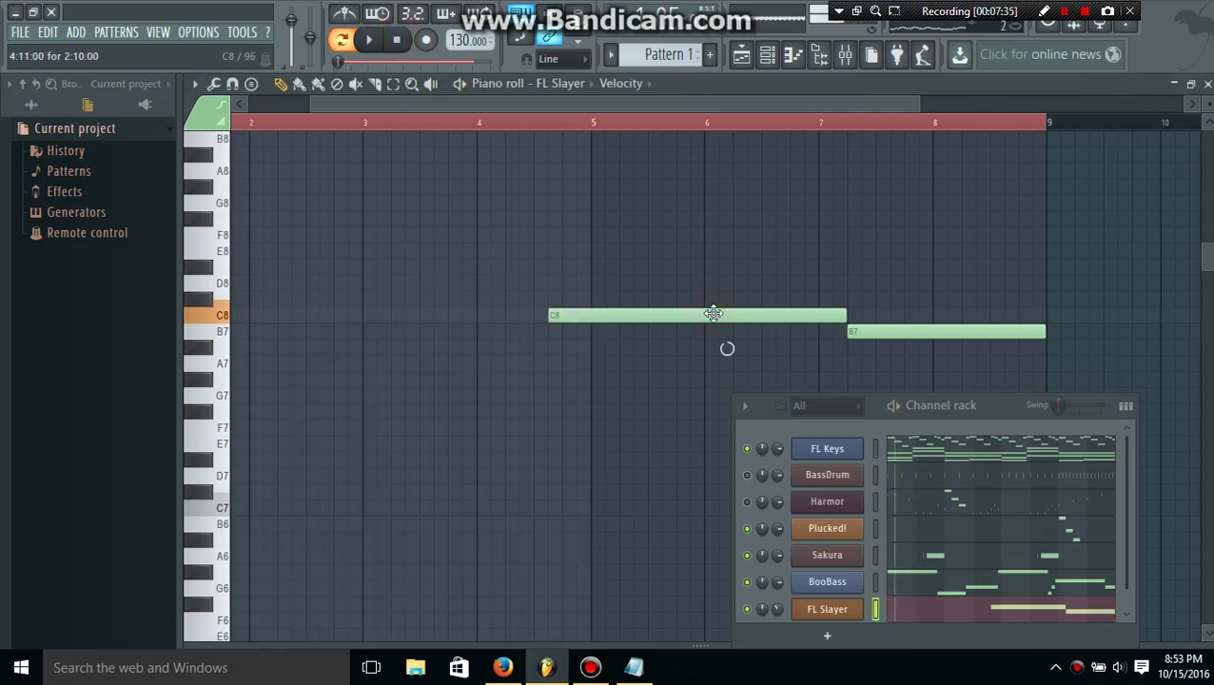
{"action": "left_click_drag", "start_coordinate": [713, 314], "coordinate": [714, 314]}
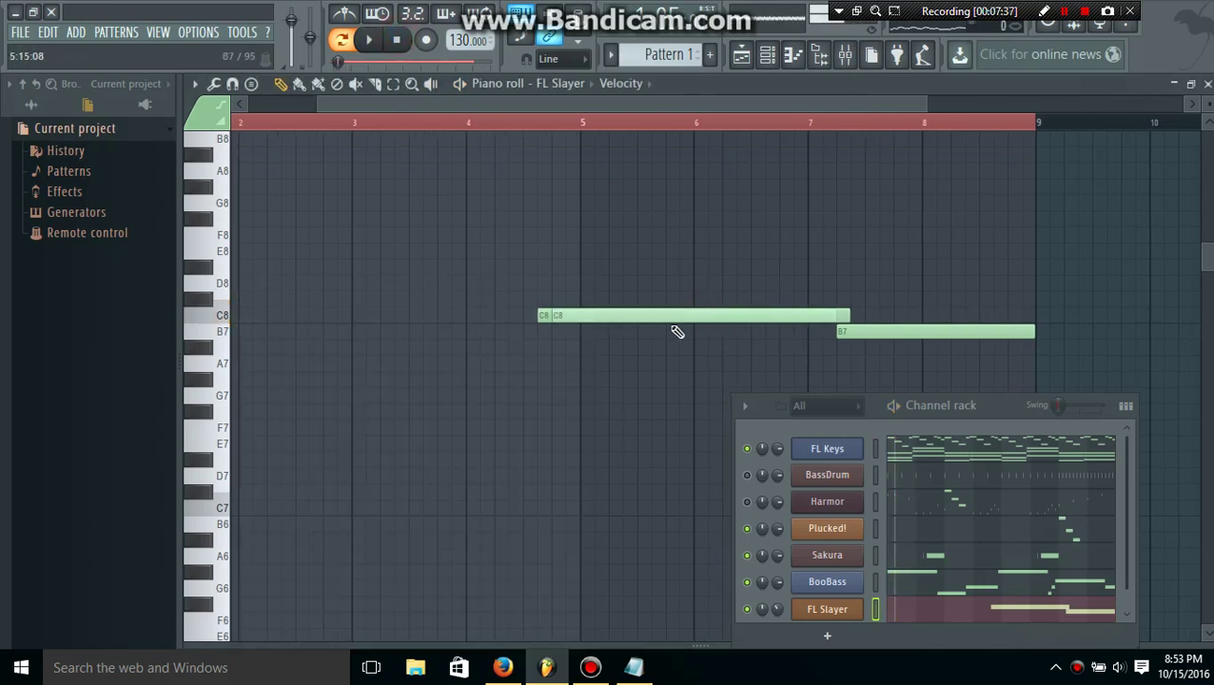
{"action": "left_click_drag", "start_coordinate": [661, 315], "coordinate": [659, 217]}
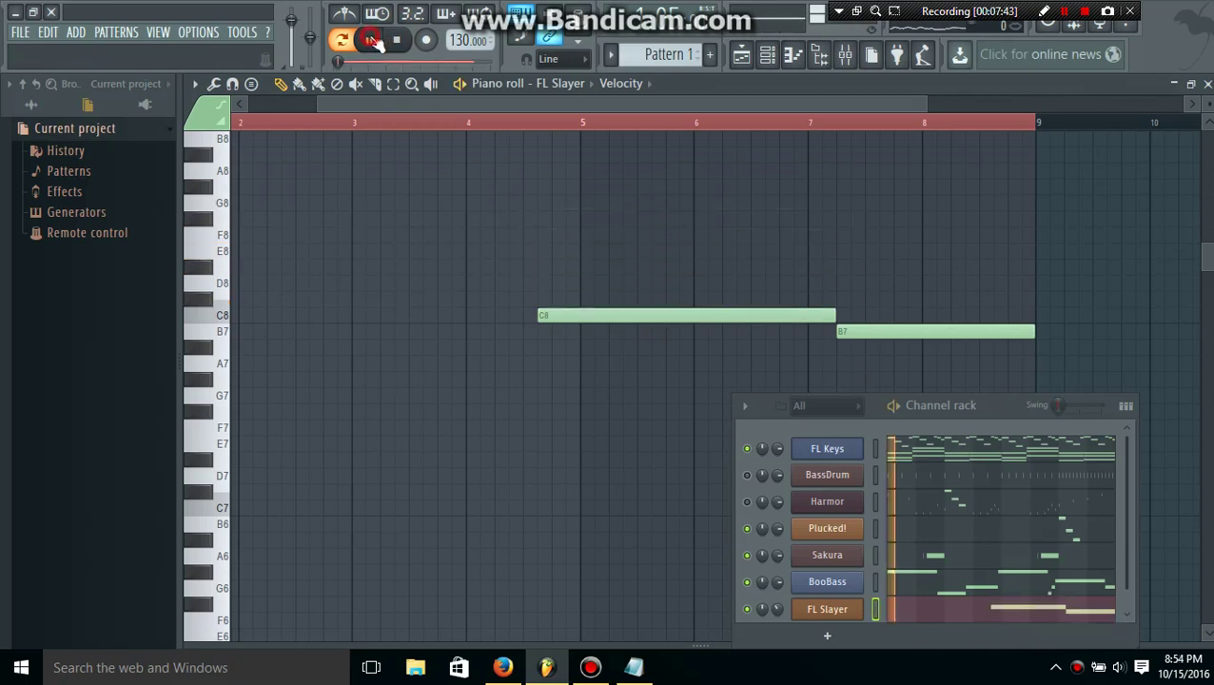
- Unmute BassDrum and Harmor during playback and shift the channel rack beneath the FL Slayer notes
{"action": "left_click", "coordinate": [747, 475]}
{"action": "left_click", "coordinate": [748, 501]}
{"action": "left_click_drag", "start_coordinate": [867, 400], "coordinate": [620, 409]}
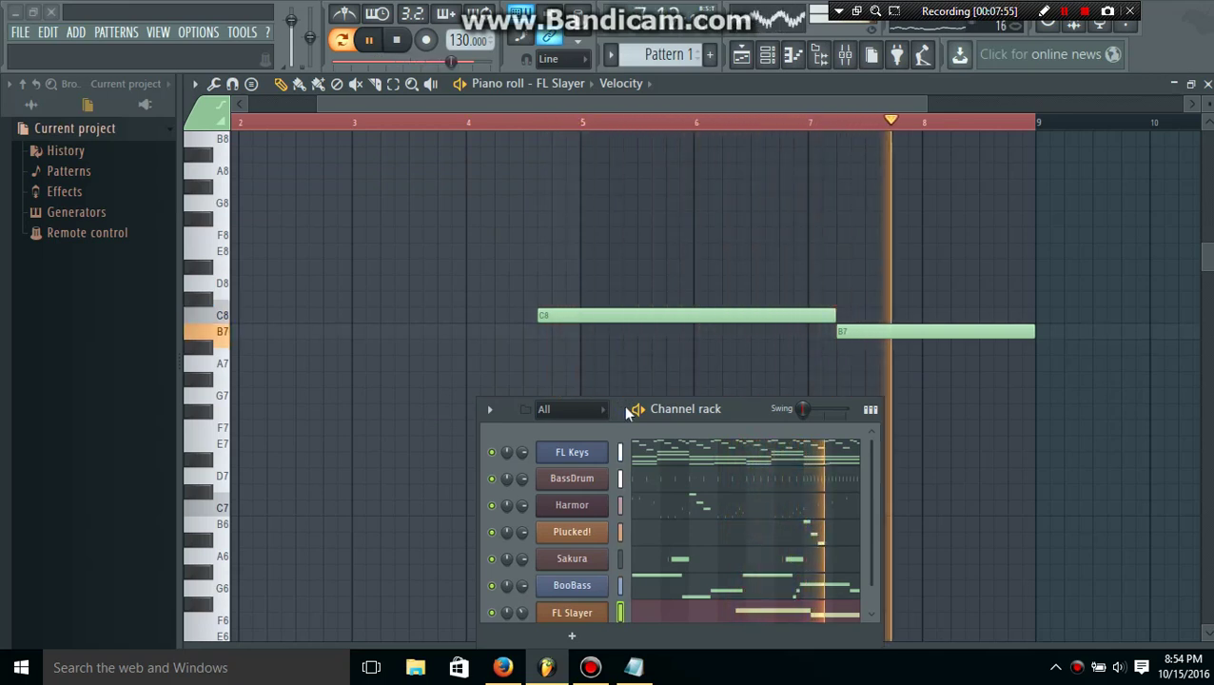
{"action": "left_click", "coordinate": [609, 409]}
{"action": "left_click_drag", "start_coordinate": [613, 409], "coordinate": [429, 354]}
{"action": "left_click_drag", "start_coordinate": [342, 554], "coordinate": [343, 547]}
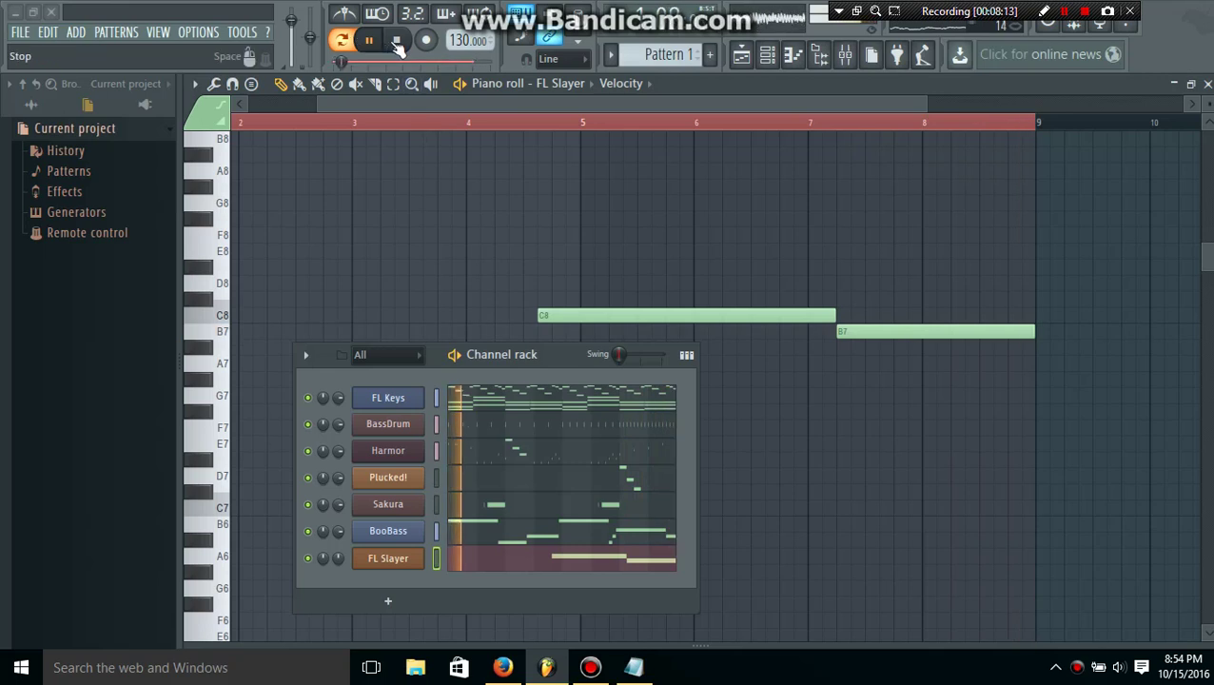
- Place Pattern 1 at bar 1 on the playlist's Track 1, play the song and shift the channel rack aside
{"action": "left_click", "coordinate": [742, 56]}
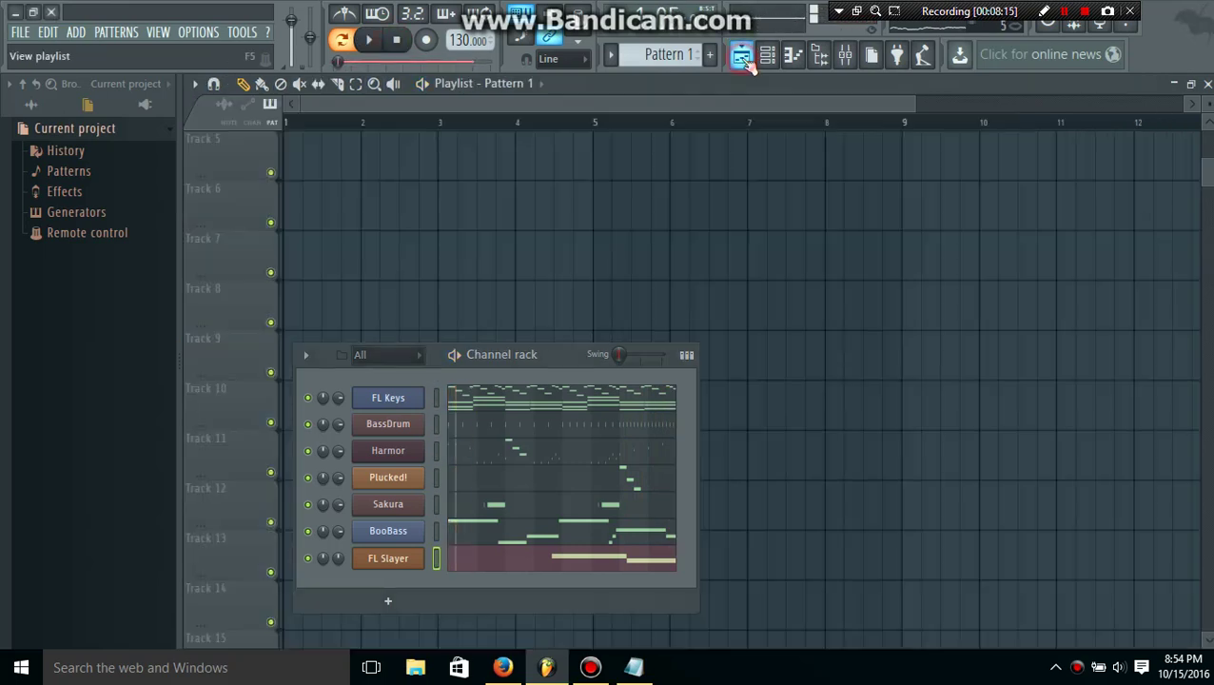
{"action": "left_click", "coordinate": [296, 160]}
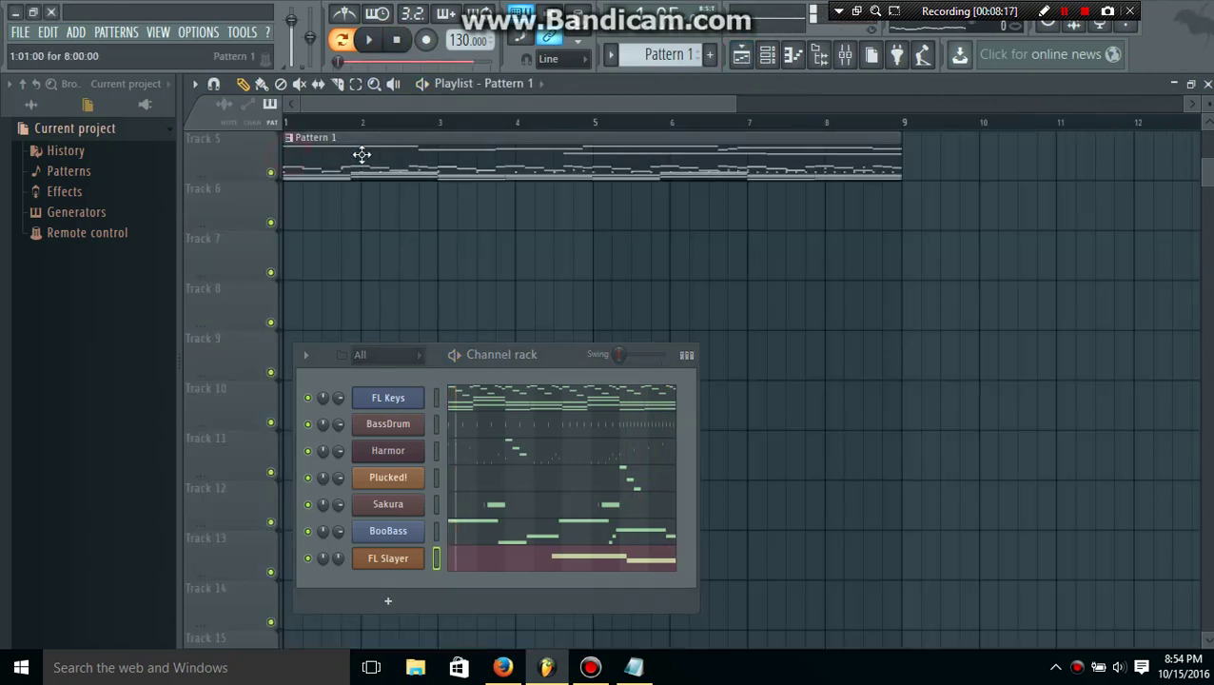
{"action": "scroll", "coordinate": [415, 179], "scroll_direction": "up", "scroll_amount": 3}
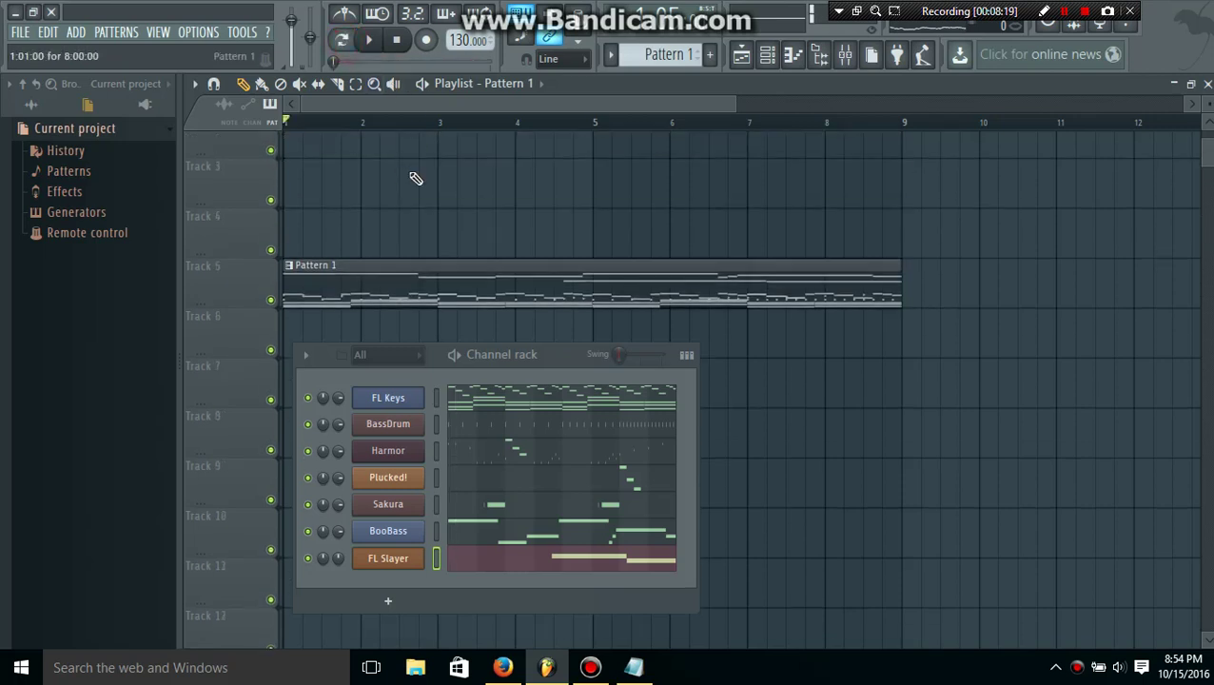
{"action": "left_click_drag", "start_coordinate": [348, 298], "coordinate": [339, 64]}
{"action": "left_click", "coordinate": [370, 41]}
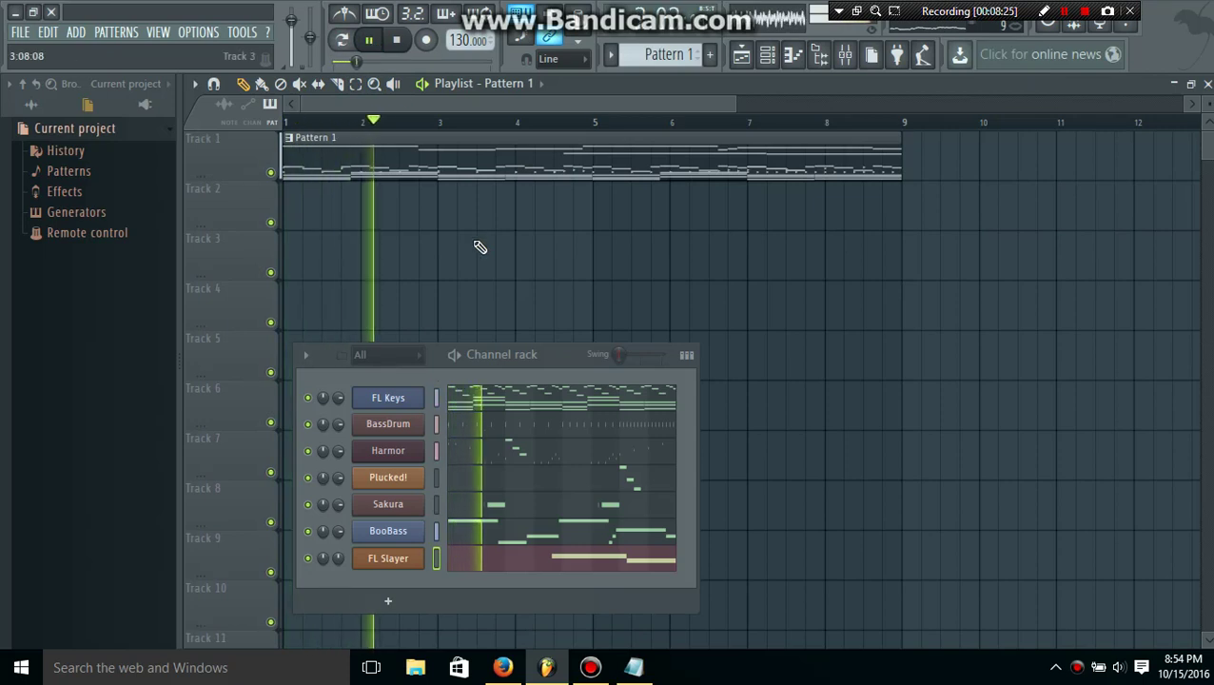
{"action": "left_click_drag", "start_coordinate": [552, 353], "coordinate": [857, 277]}
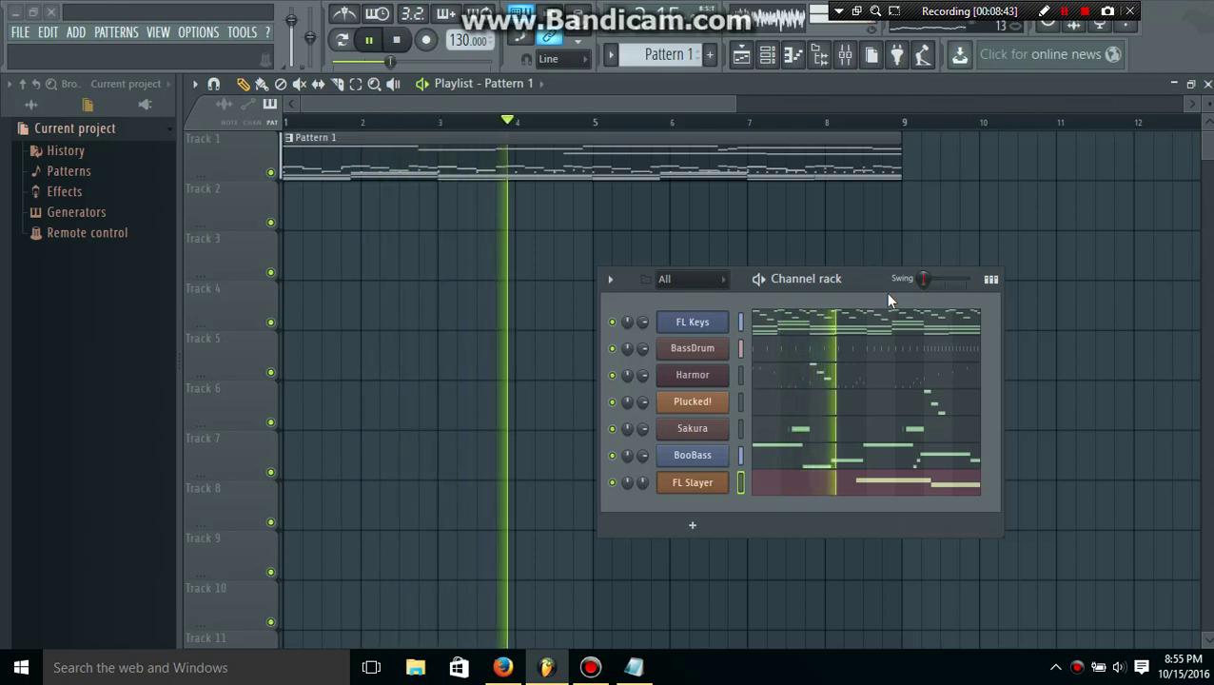
- Mute BassDrum, Harmor, Plucked!, Sakura, BooBass and FL Slayer during playback, leaving only FL Keys on
{"action": "left_click_drag", "start_coordinate": [613, 348], "coordinate": [614, 374]}
{"action": "left_click_drag", "start_coordinate": [621, 430], "coordinate": [623, 456]}
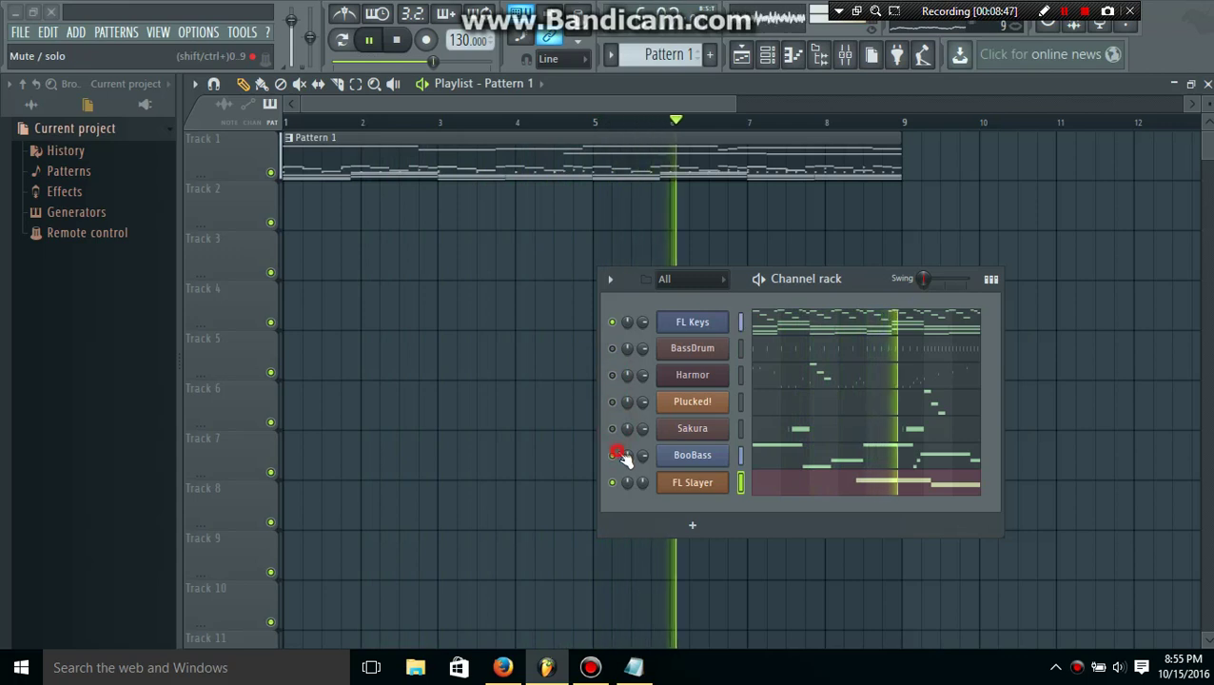
{"action": "left_click", "coordinate": [618, 482]}
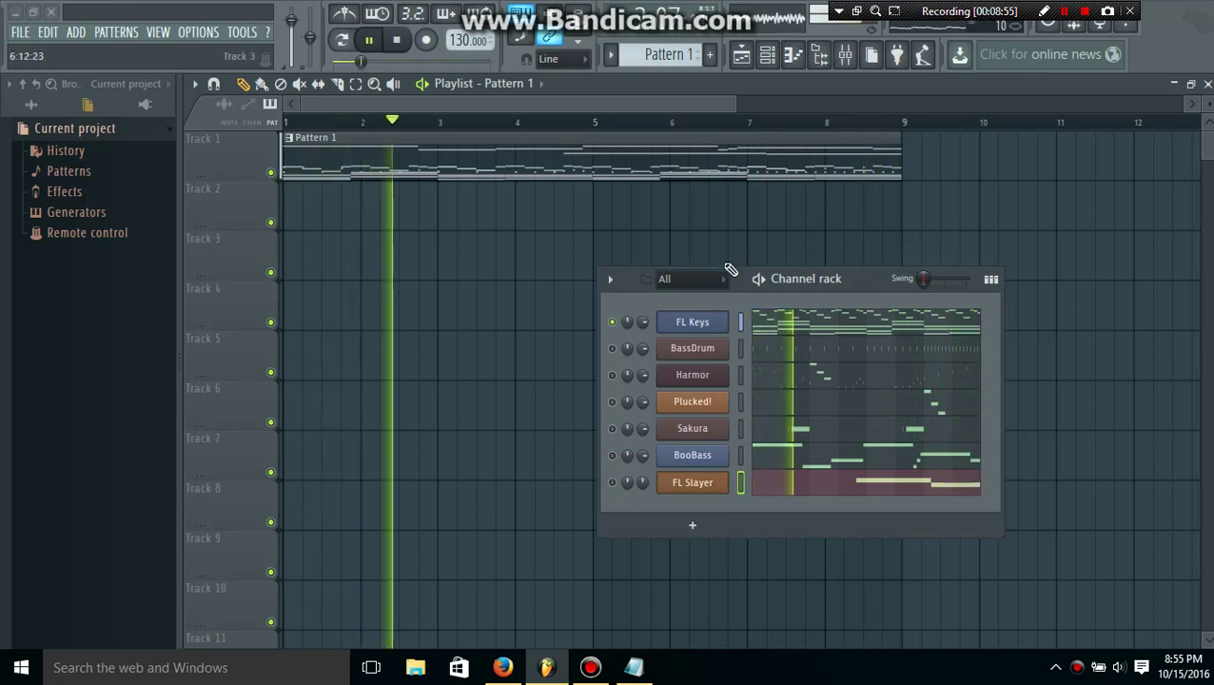
- Unmute BassDrum, Plucked!, Sakura, BooBass and FL Slayer during song playback, and Harmor last
{"action": "left_click", "coordinate": [614, 348]}
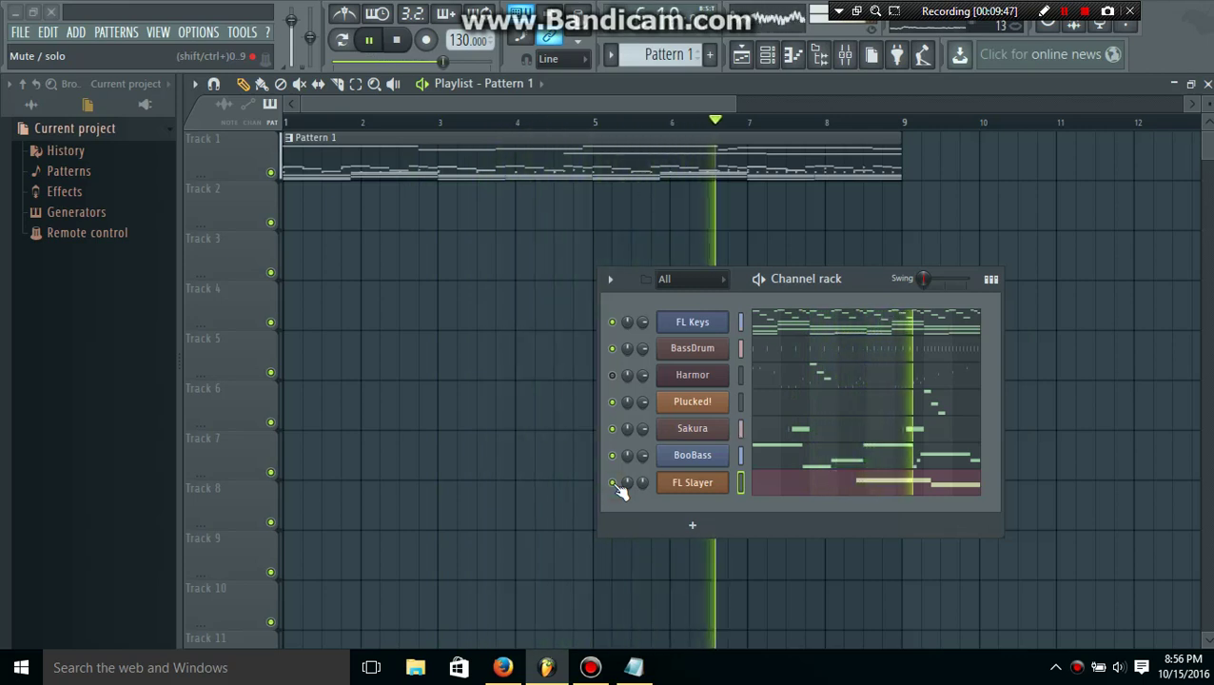
{"action": "left_click", "coordinate": [612, 375]}
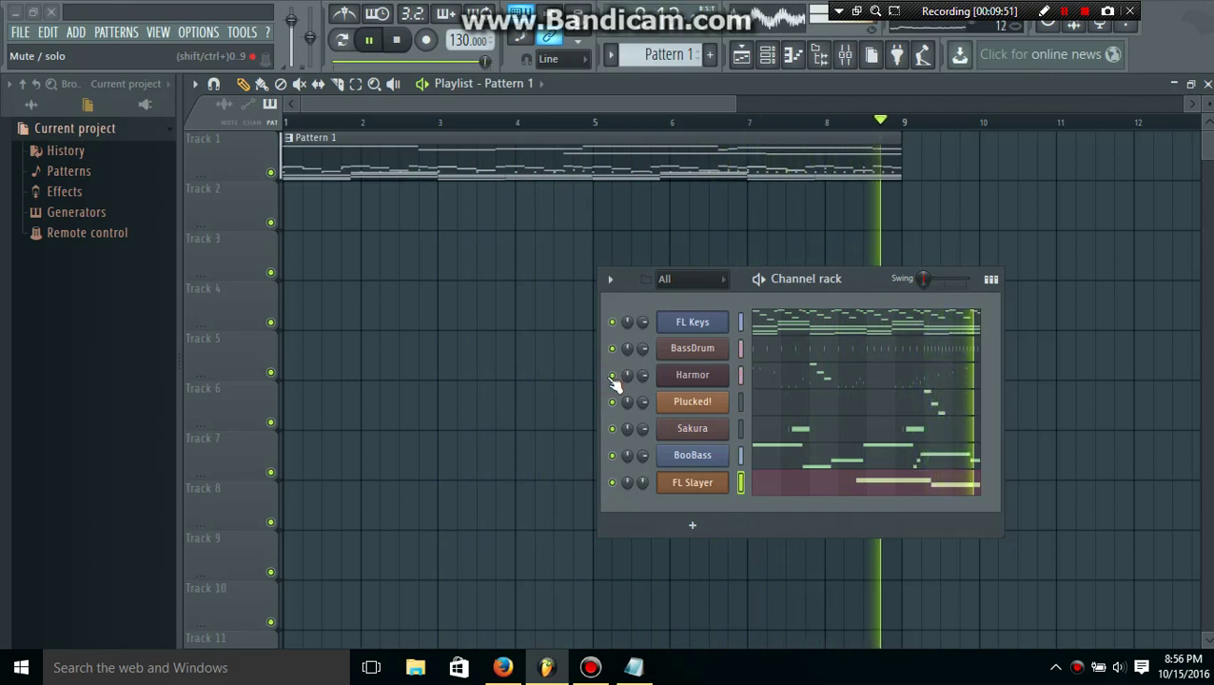